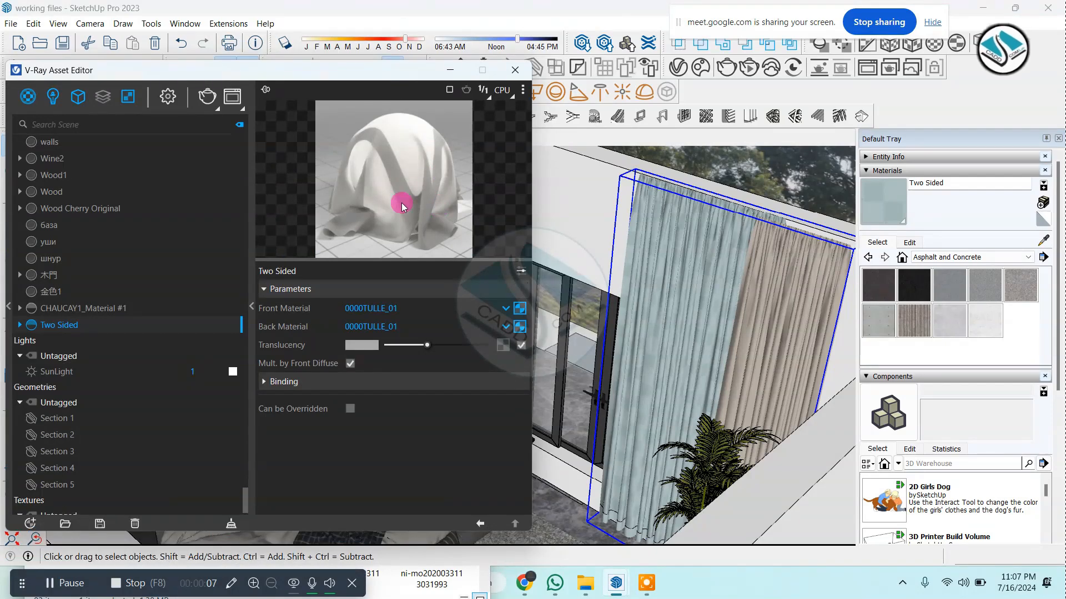
Open the blue curtain's group for editing and sample the curtain's material
click(1044, 240)
click(705, 259)
double_click(695, 265)
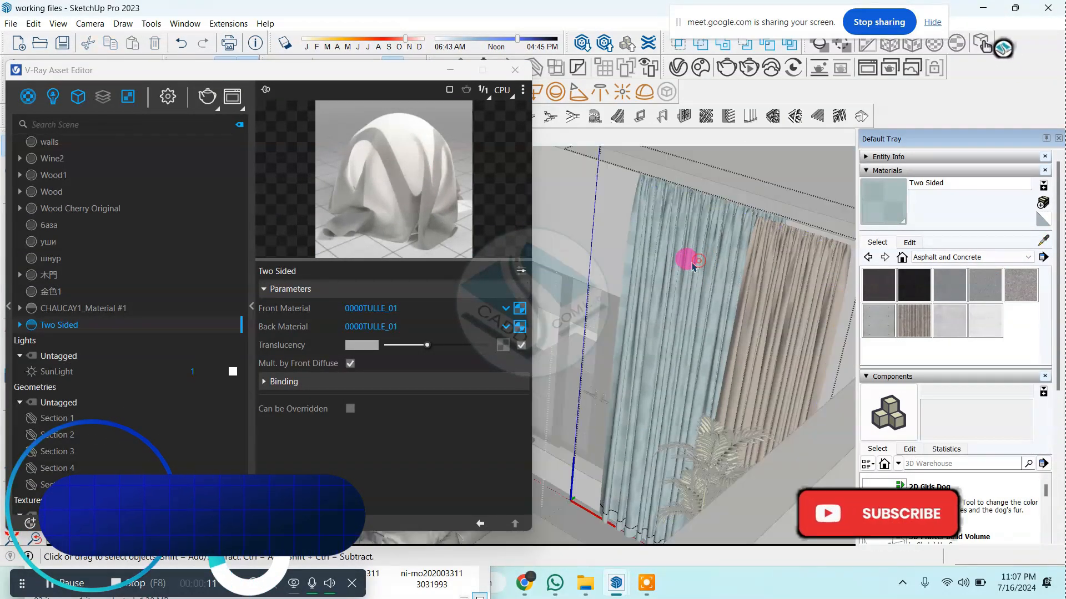
click(694, 271)
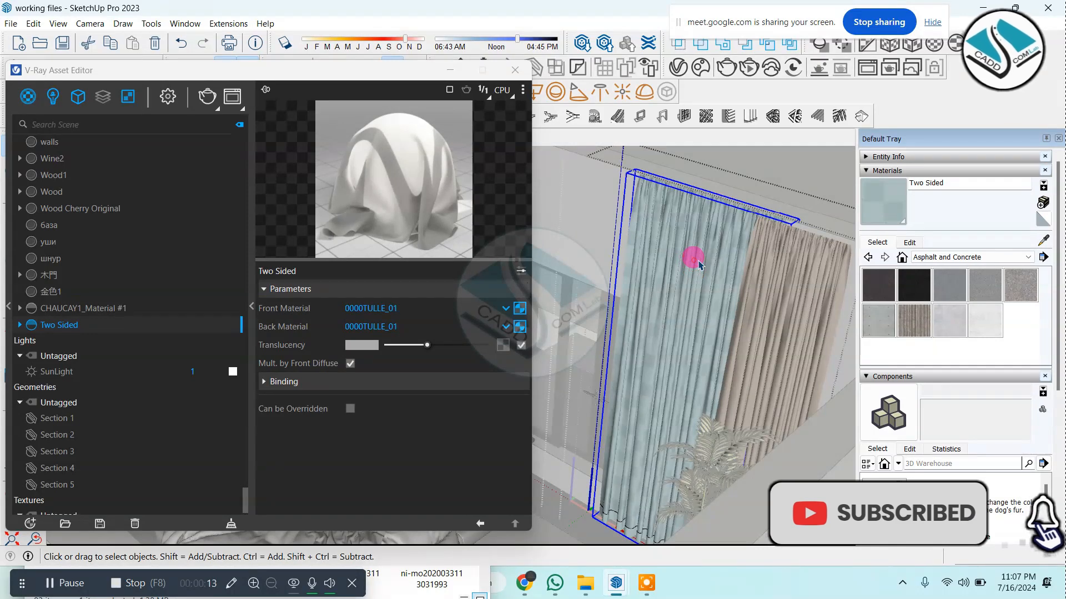
click(1043, 244)
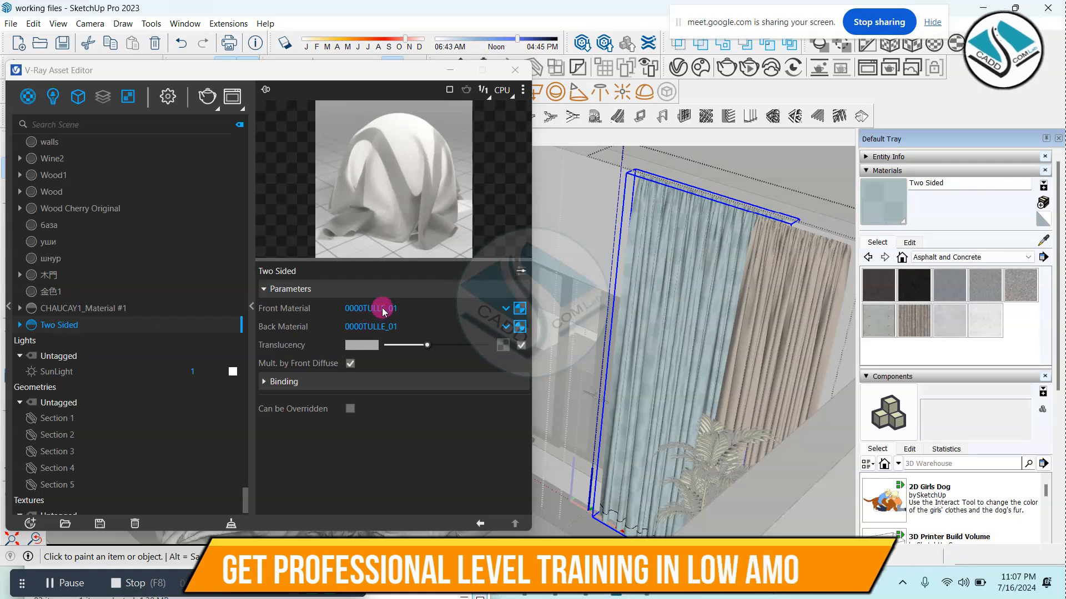
Inspect the Two Sided curtain material's front material 0000TULLE_01 and its diffuse Falloff map, then return to the Two Sided parameters
click(369, 326)
click(388, 511)
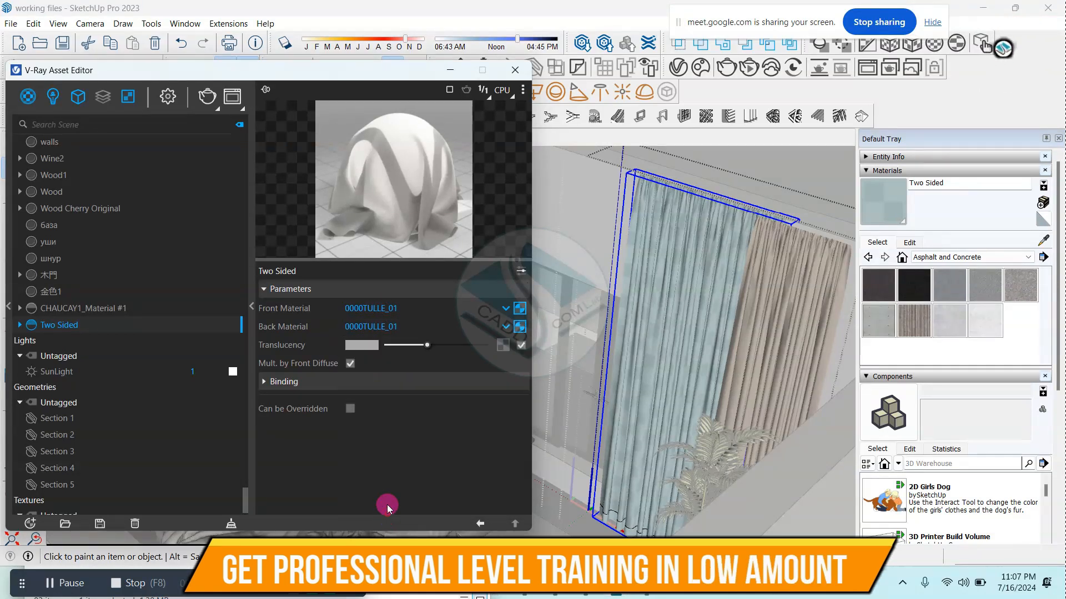
click(522, 309)
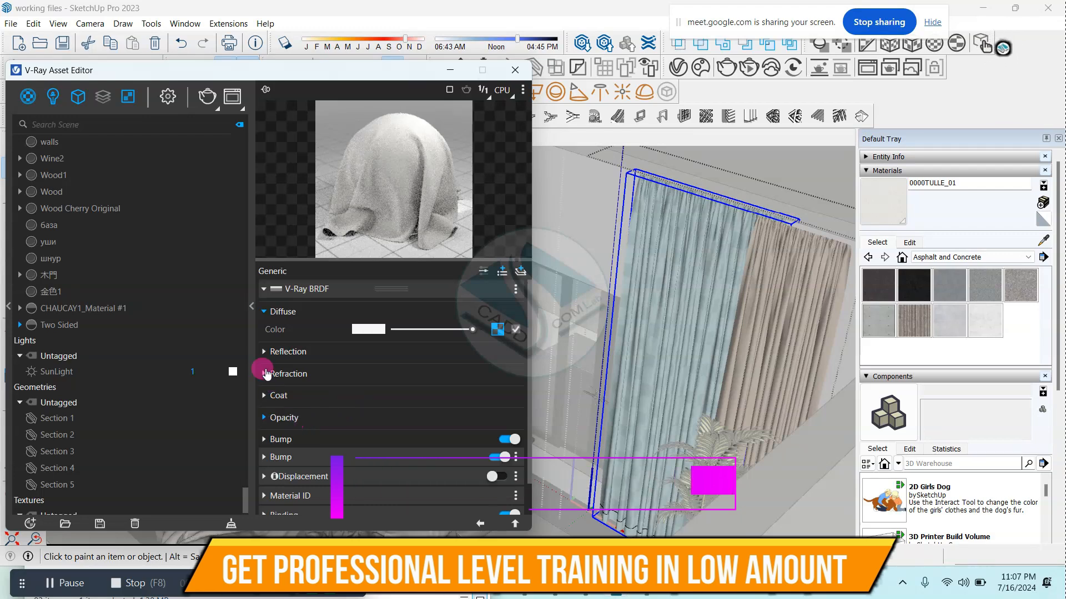
click(501, 330)
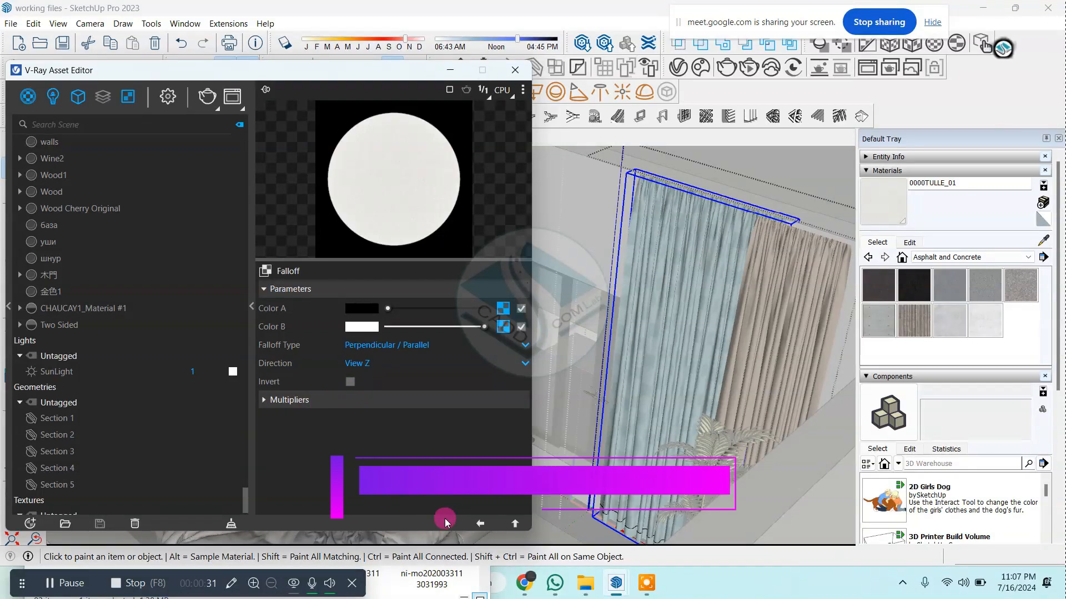
click(480, 524)
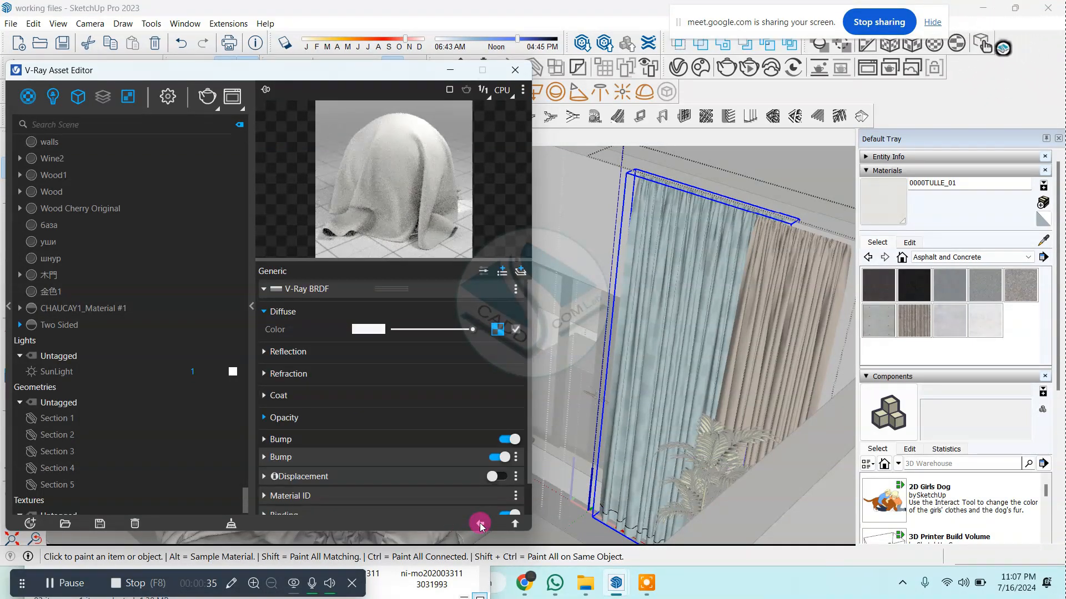
click(480, 524)
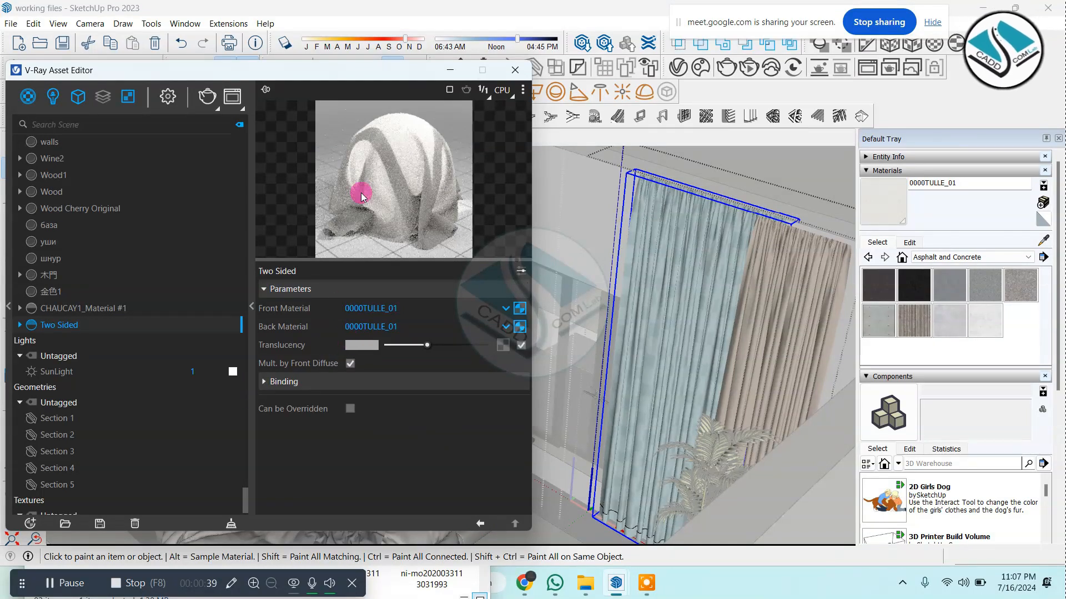
Close the V-Ray Asset Editor and exit the curtain group
click(515, 70)
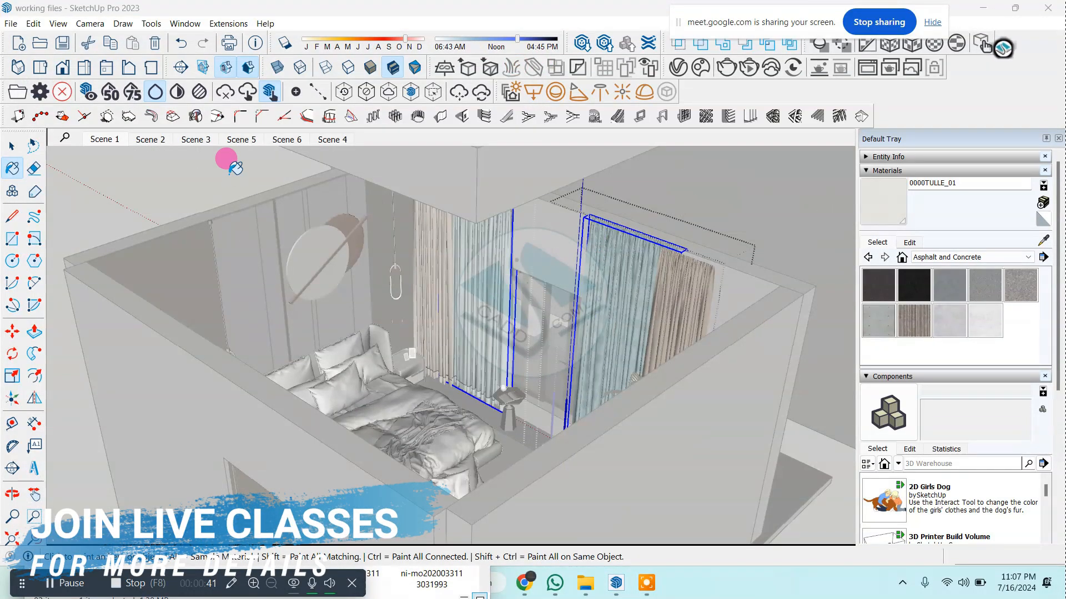
click(11, 147)
click(136, 167)
middle_drag(344, 292, 306, 294)
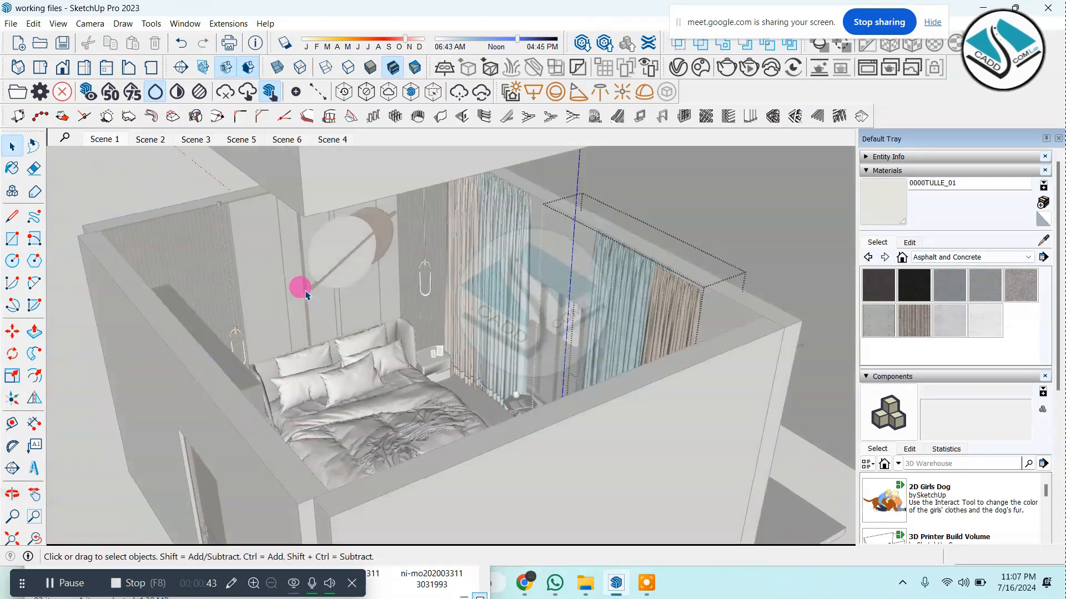
middle_drag(89, 166, 162, 161)
Reopen the V-Ray Asset Editor and sample the slatted wood wall panel's material to inspect its settings
scroll(309, 255, up, 8)
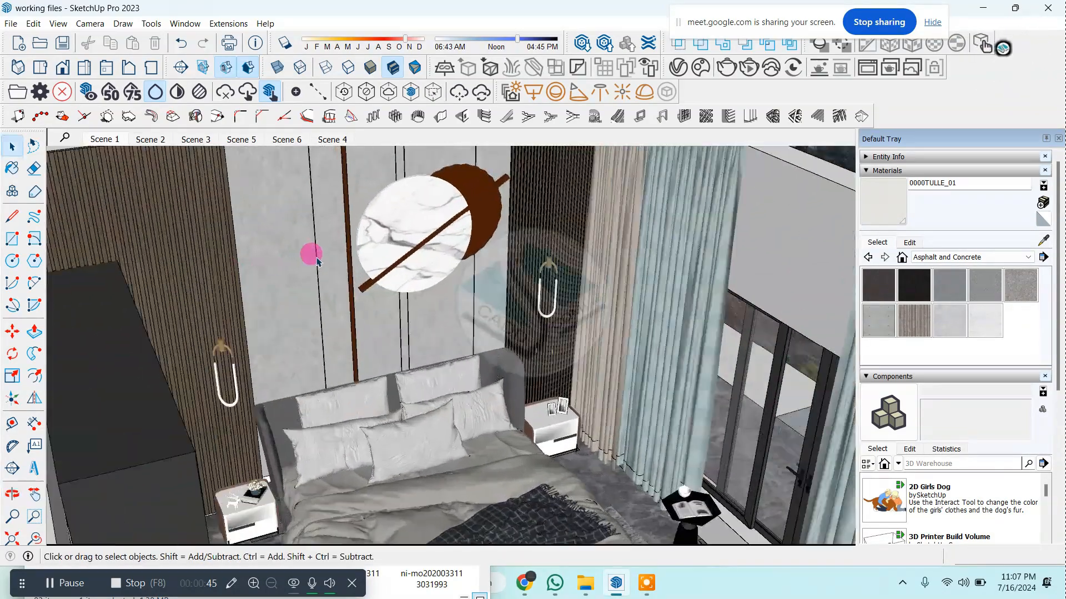
scroll(237, 305, down, 5)
scroll(178, 293, up, 7)
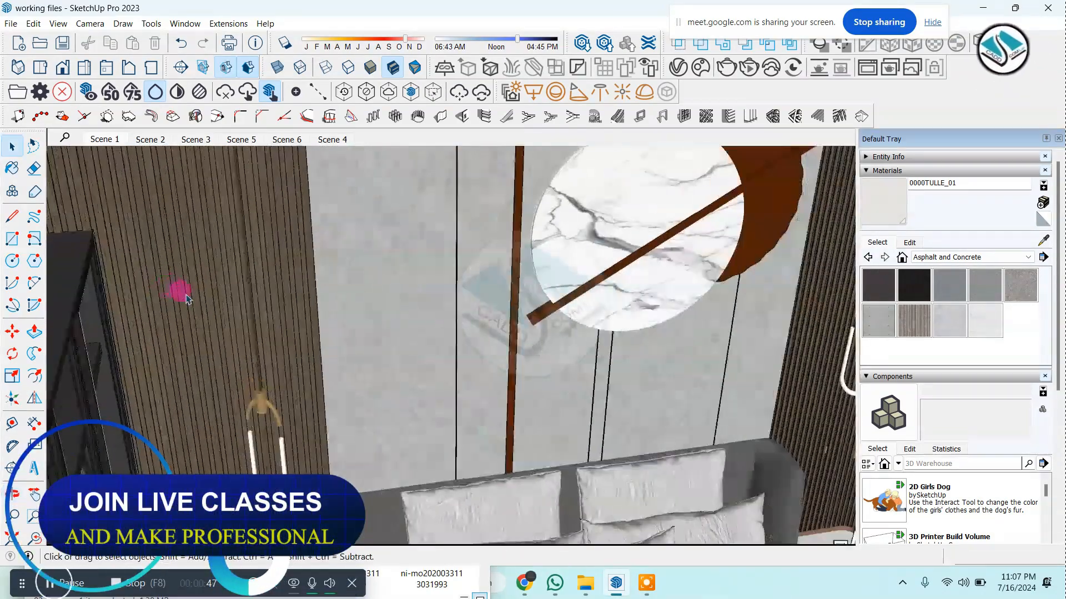
click(228, 23)
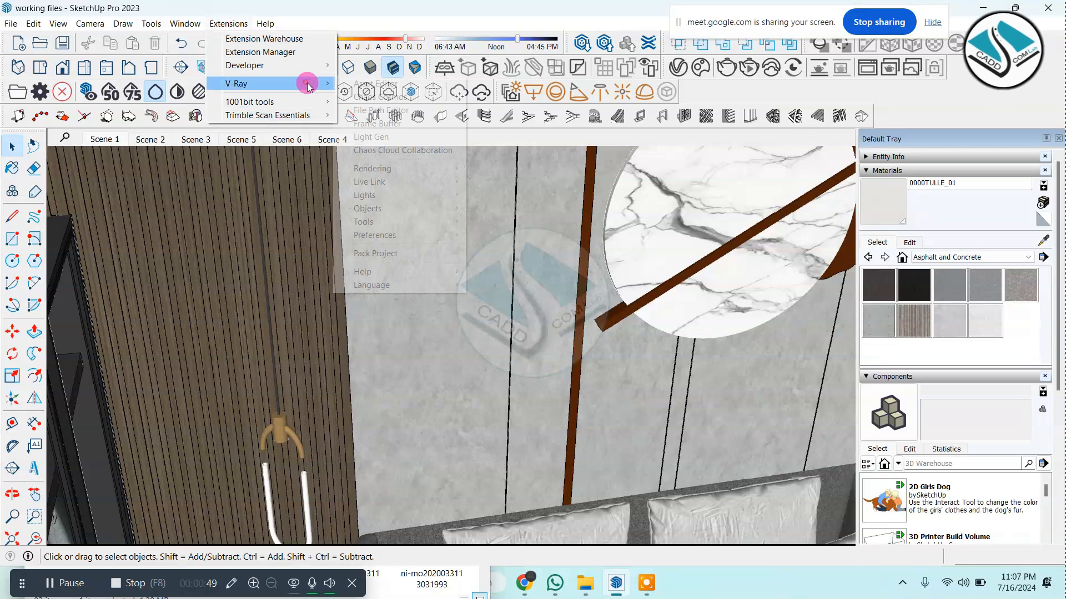
mouse_move(304, 84)
click(399, 85)
drag(274, 80, 624, 104)
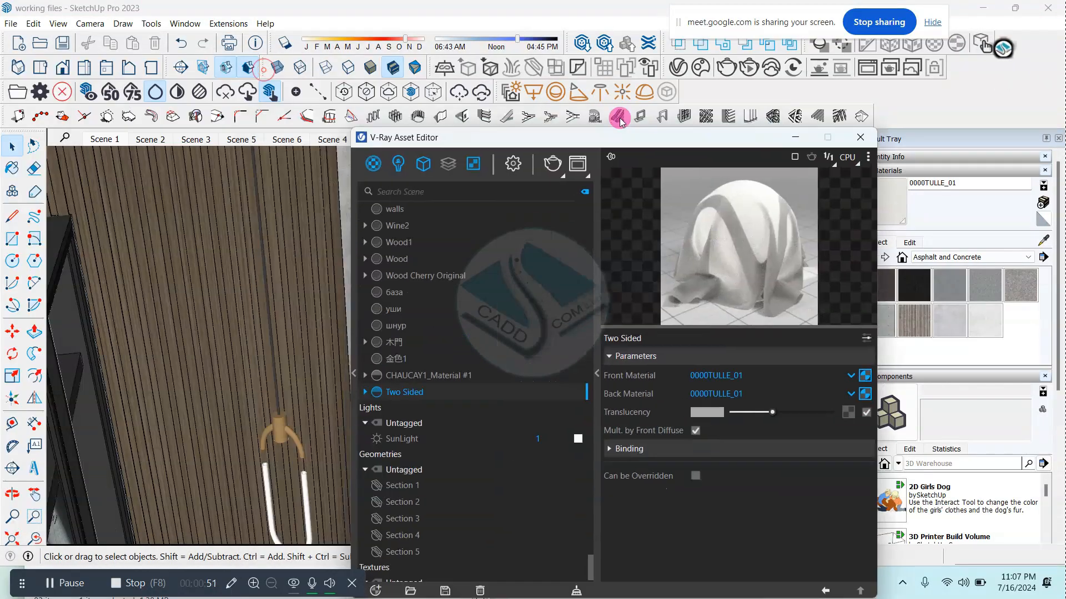
click(1041, 242)
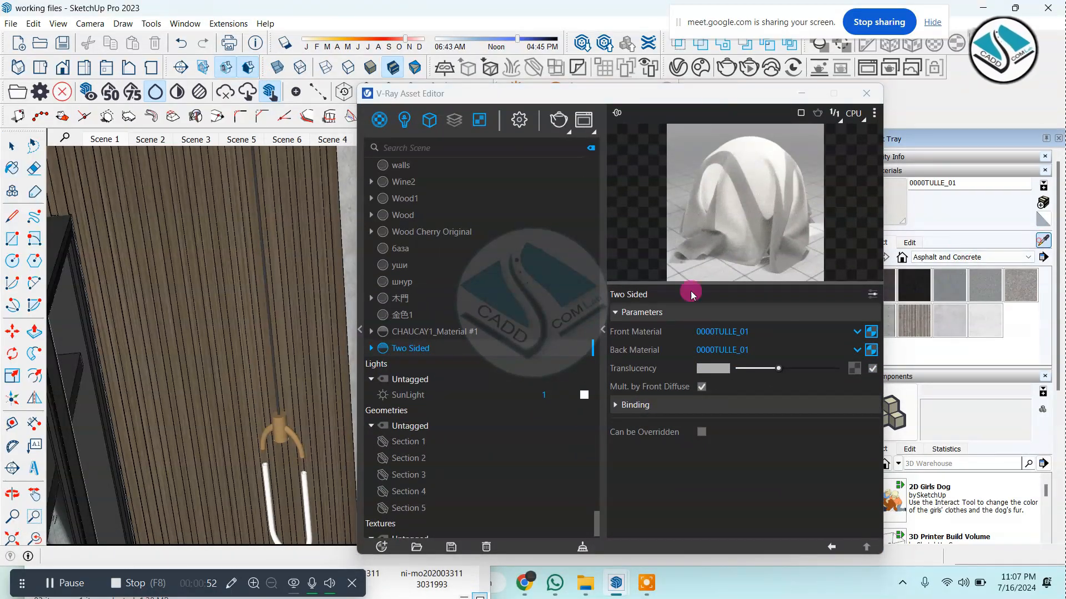
click(279, 249)
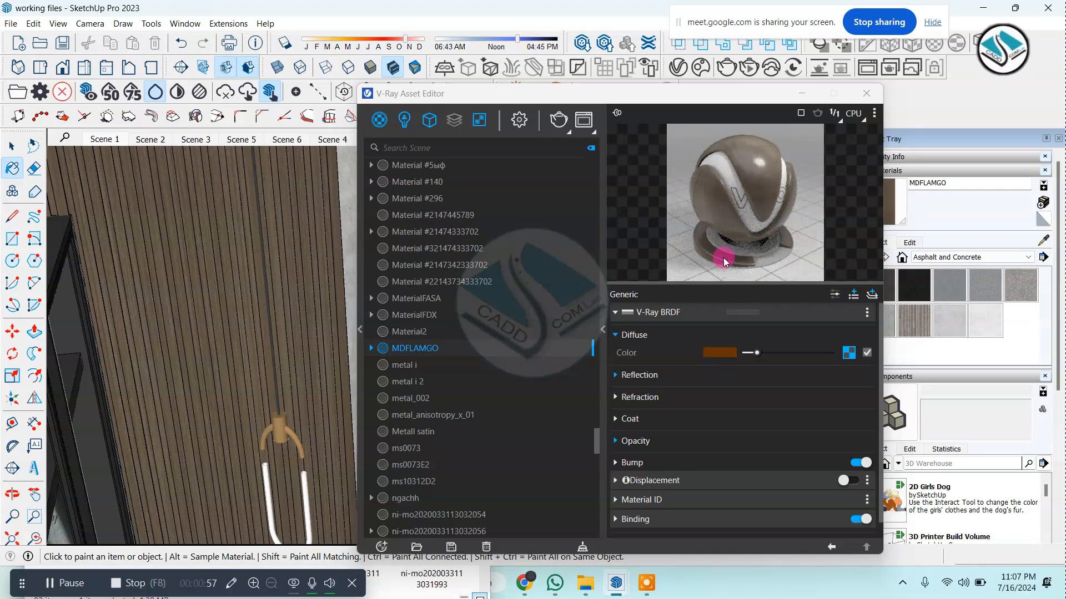
Sample the black material on the top of the wardrobe to inspect its V-Ray settings
middle_drag(269, 302, 246, 311)
scroll(247, 311, up, 3)
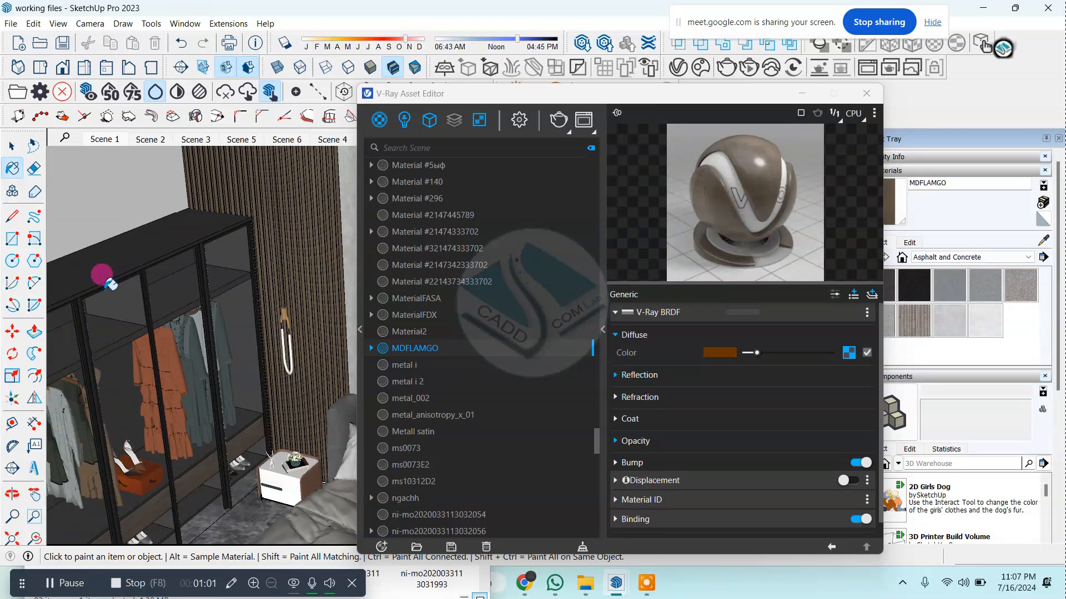
click(1039, 244)
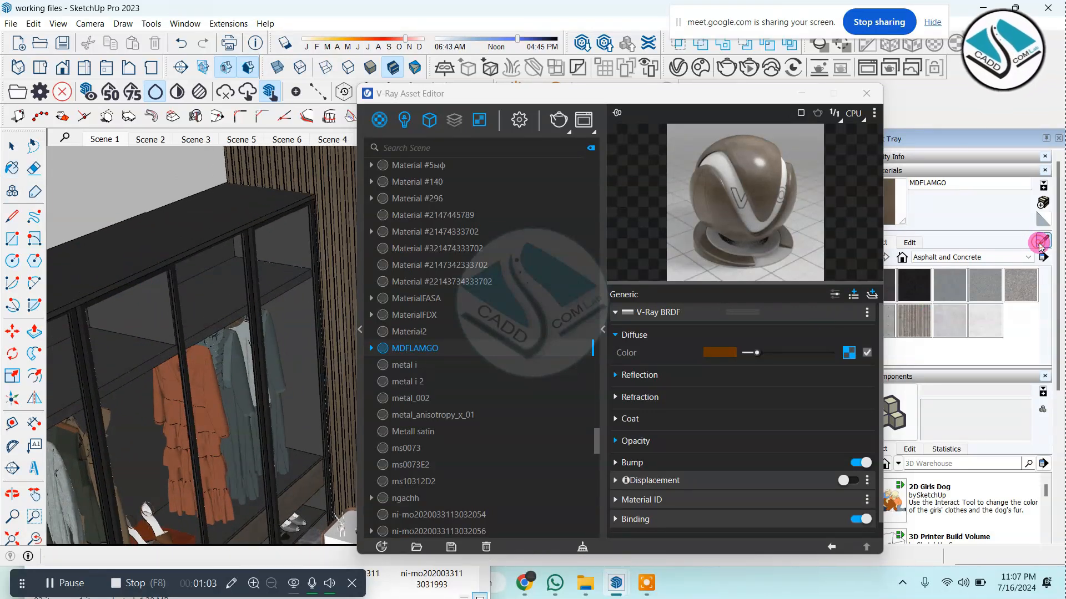
click(186, 205)
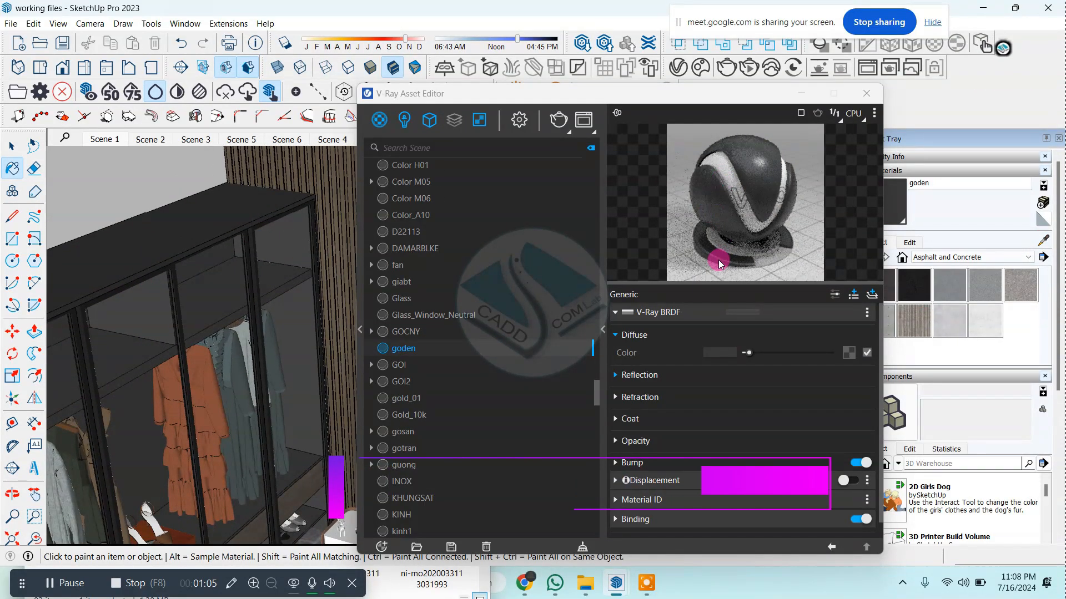
Move the V-Ray Asset Editor clear of the bedside table and sample the material of the decor on top of it
scroll(237, 298, down, 5)
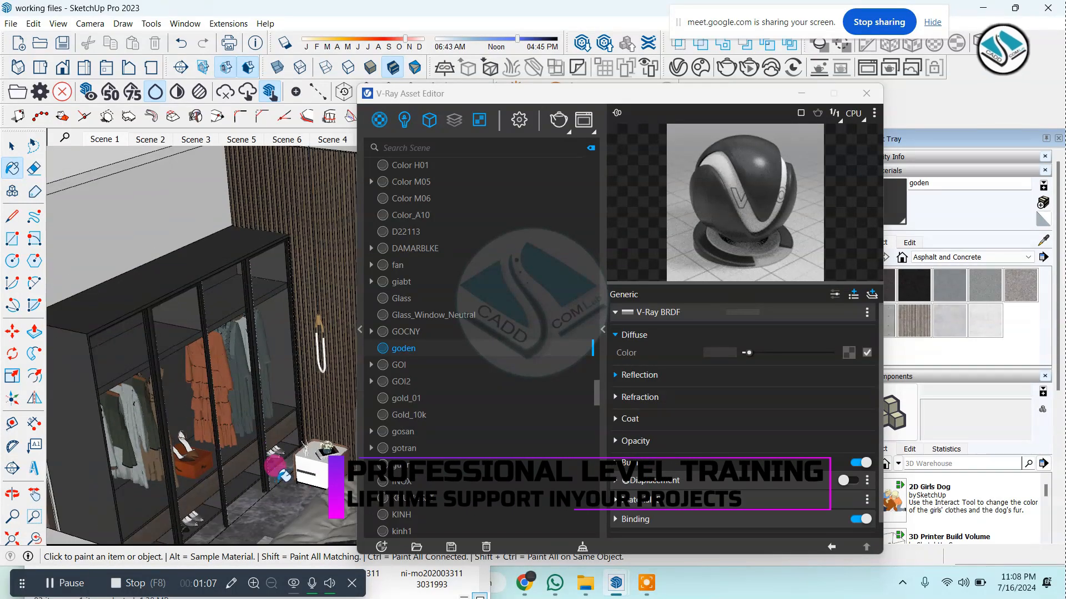
scroll(319, 482, up, 5)
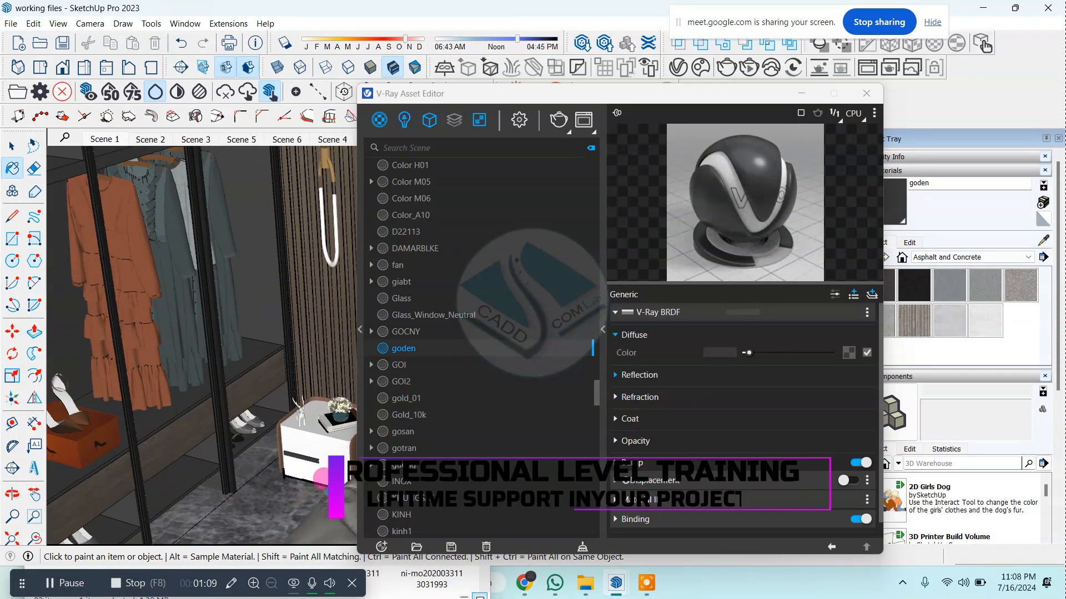
scroll(320, 472, up, 2)
middle_drag(320, 473, 200, 405)
middle_drag(247, 431, 301, 440)
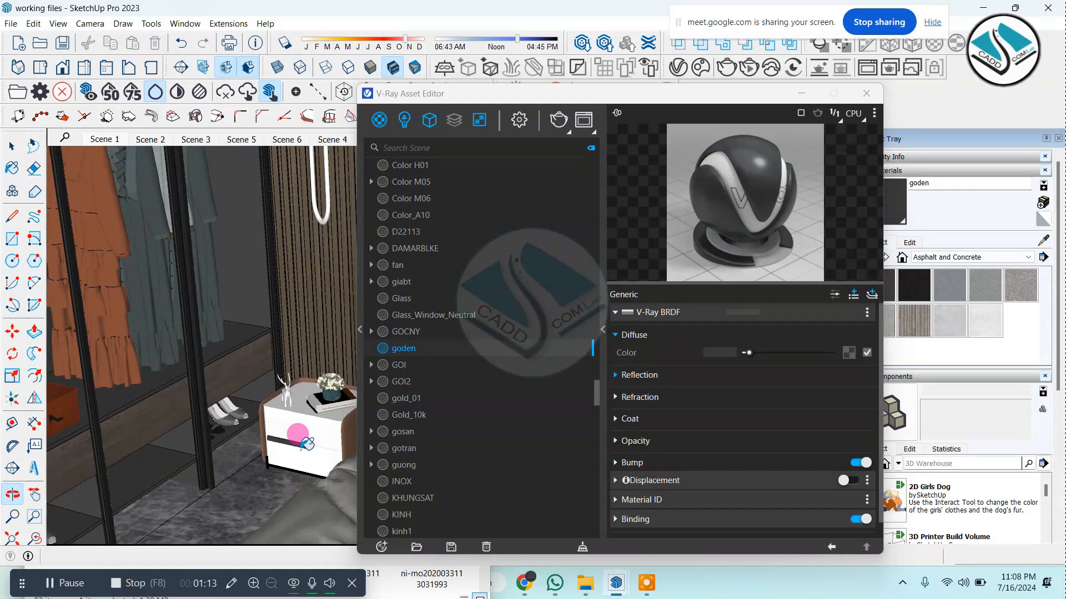
drag(519, 92, 584, 54)
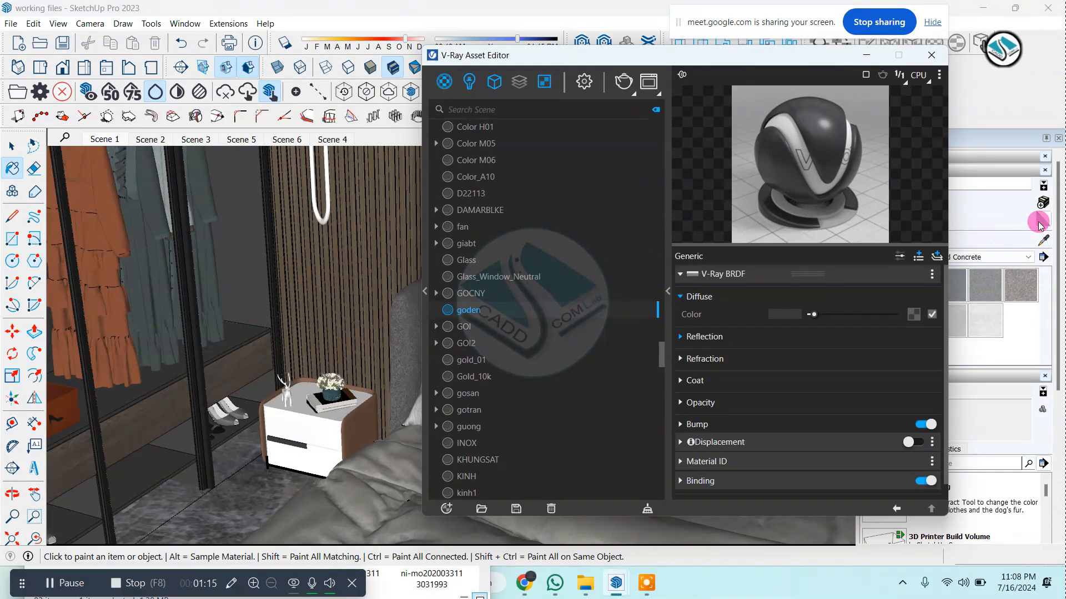
click(1045, 242)
click(330, 395)
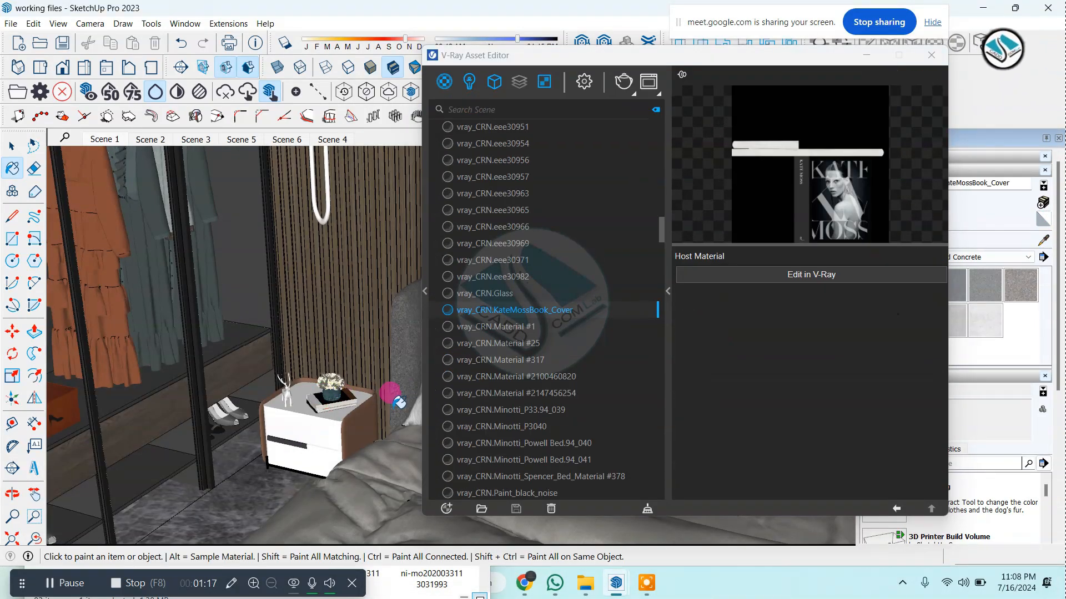
Try to sample the materials of the bedside table's top and white drawer front
click(1043, 242)
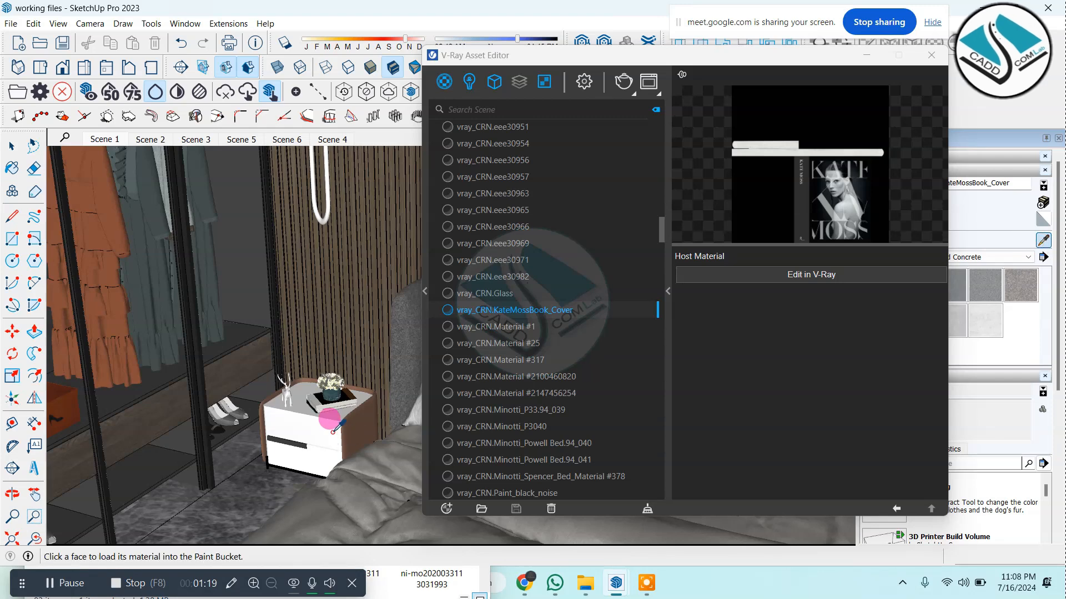
click(296, 398)
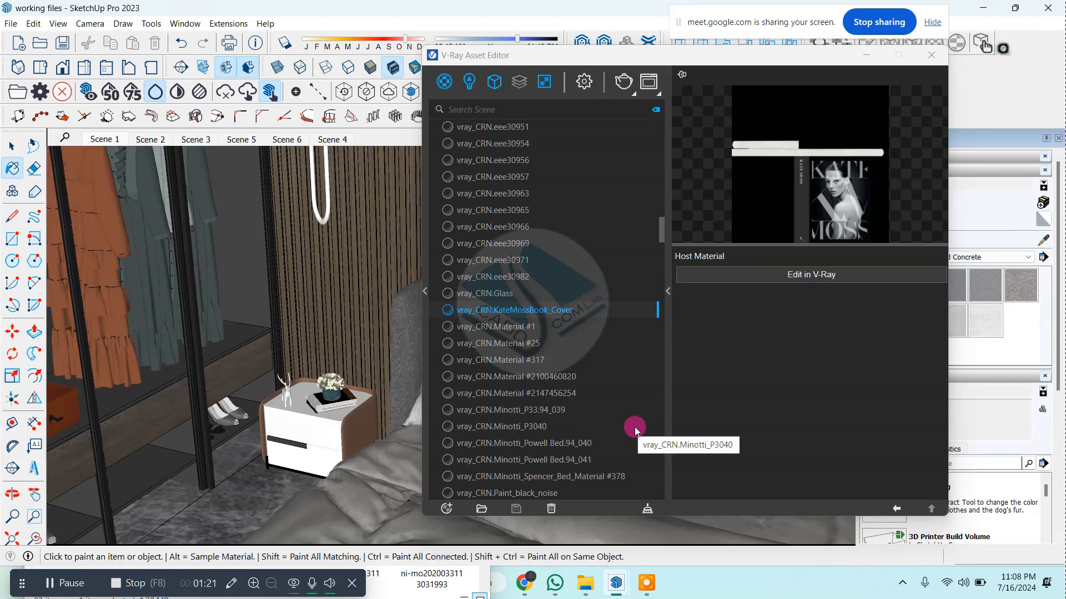
click(1043, 244)
click(313, 425)
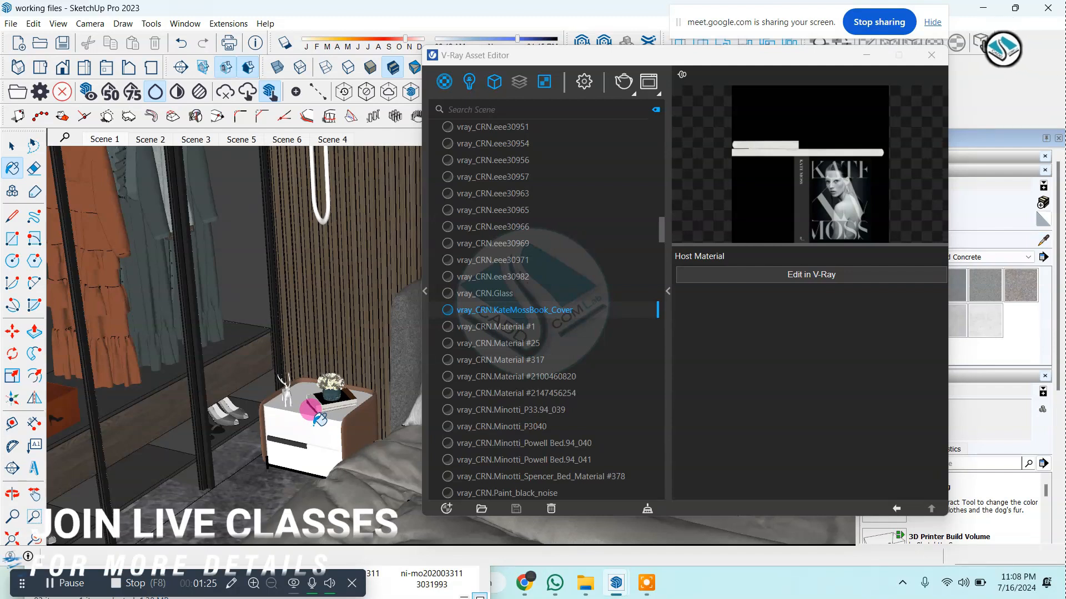
Open the bedside table's group for editing and try to sample the white drawer front's material
click(12, 146)
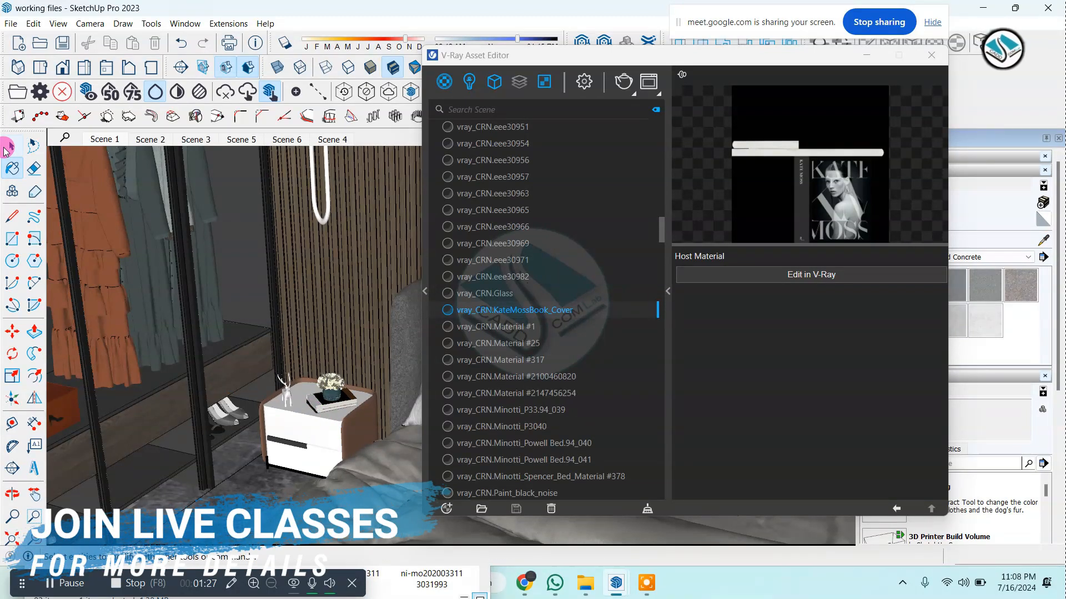
click(295, 431)
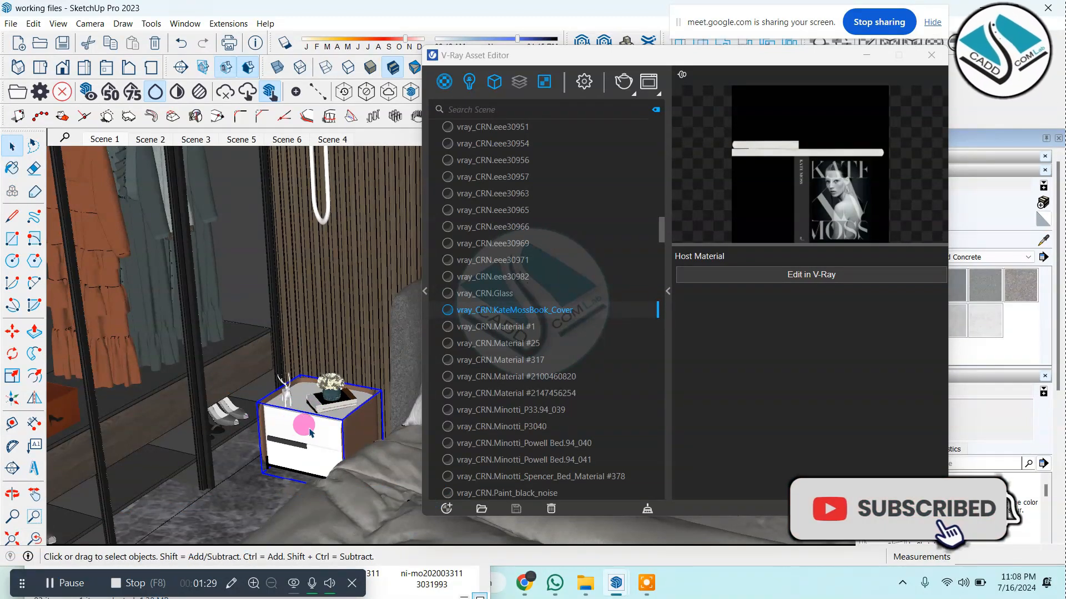
double_click(314, 438)
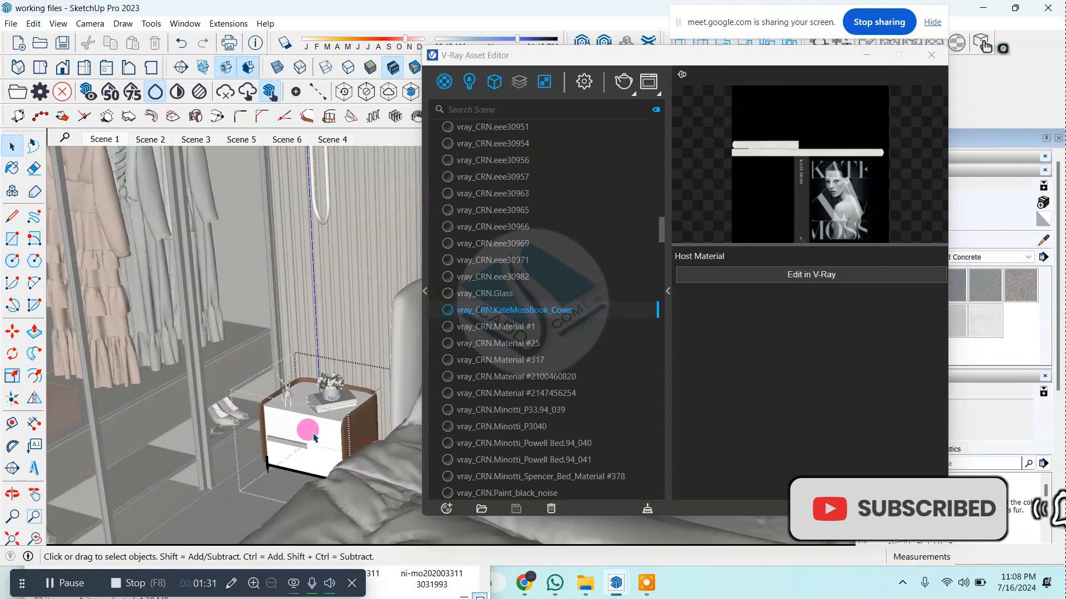
click(1042, 242)
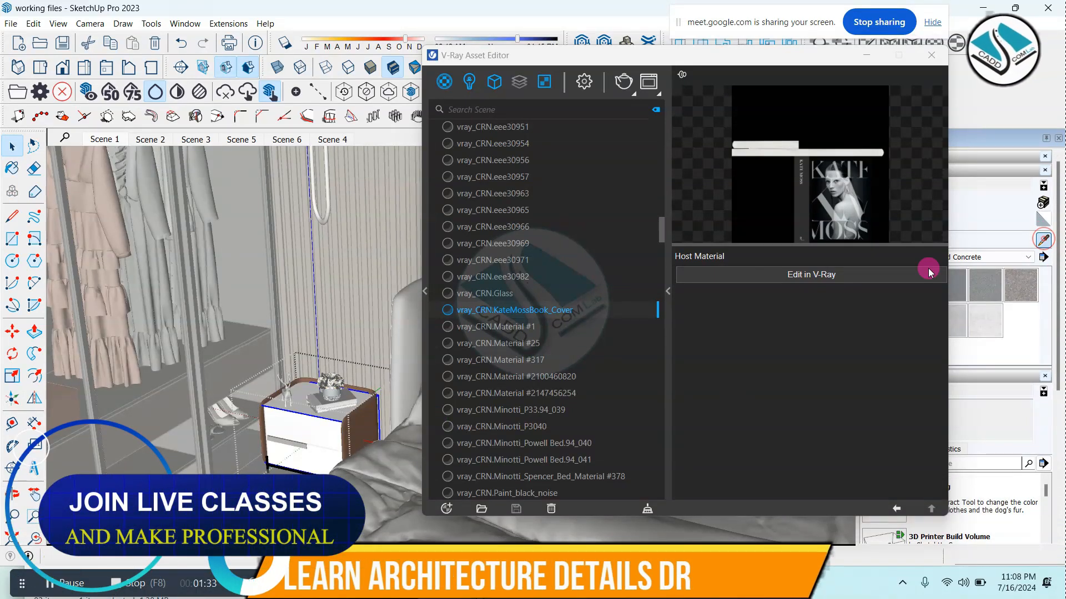
click(304, 420)
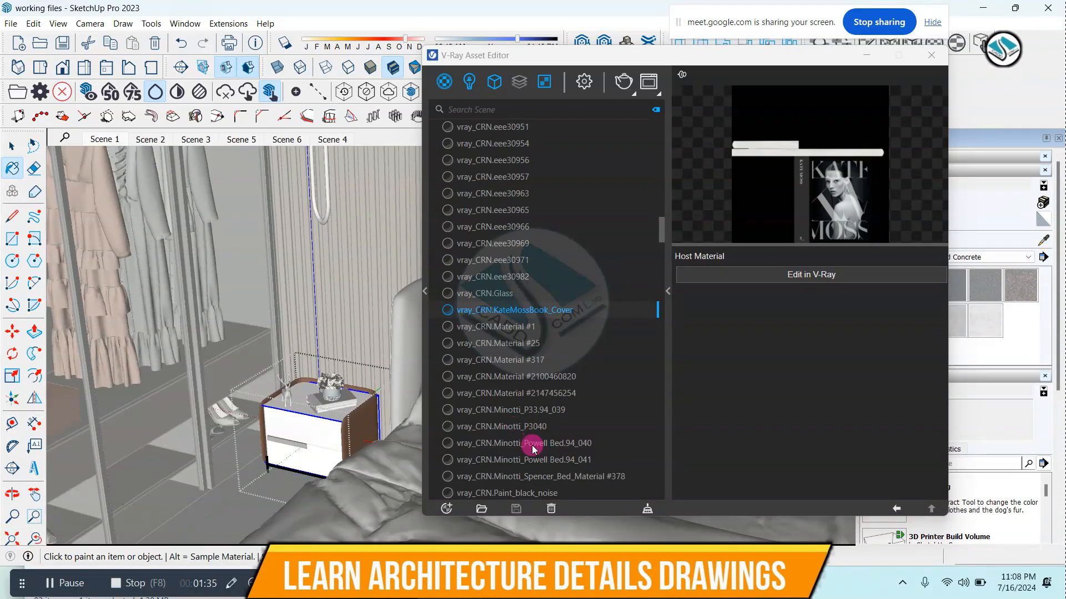
Open the drawer group nested inside the bedside table and sample the white drawer front's material
scroll(614, 358, up, 5)
click(12, 143)
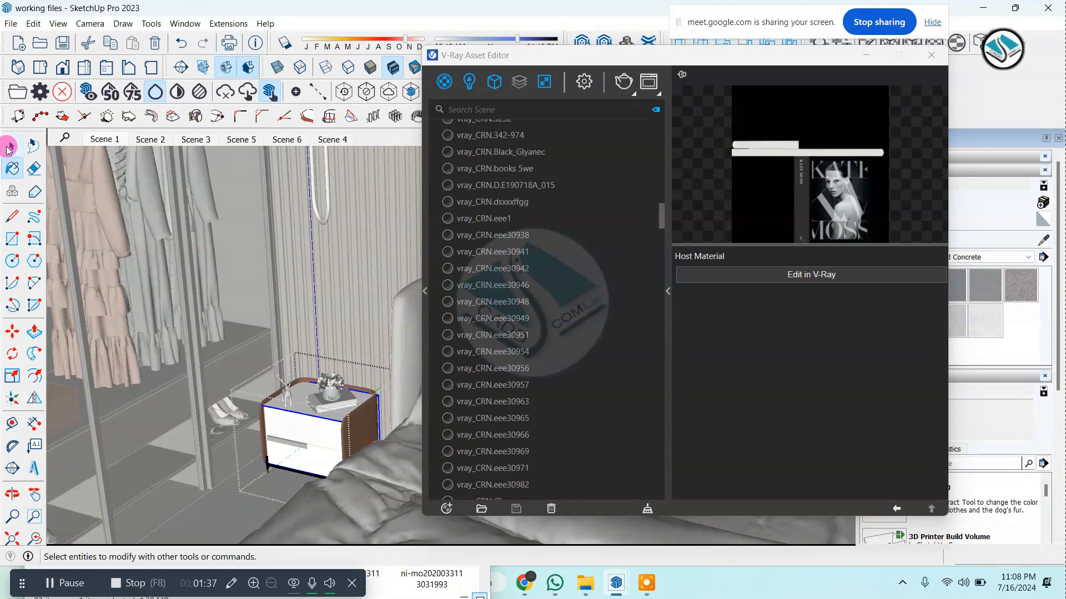
double_click(306, 438)
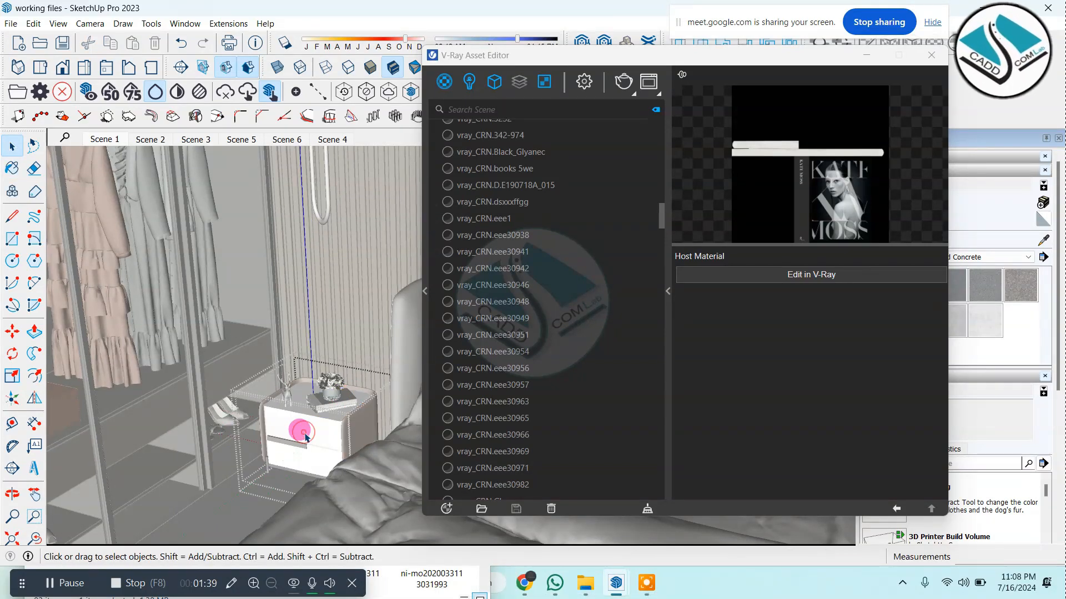
scroll(326, 442, up, 2)
click(1044, 239)
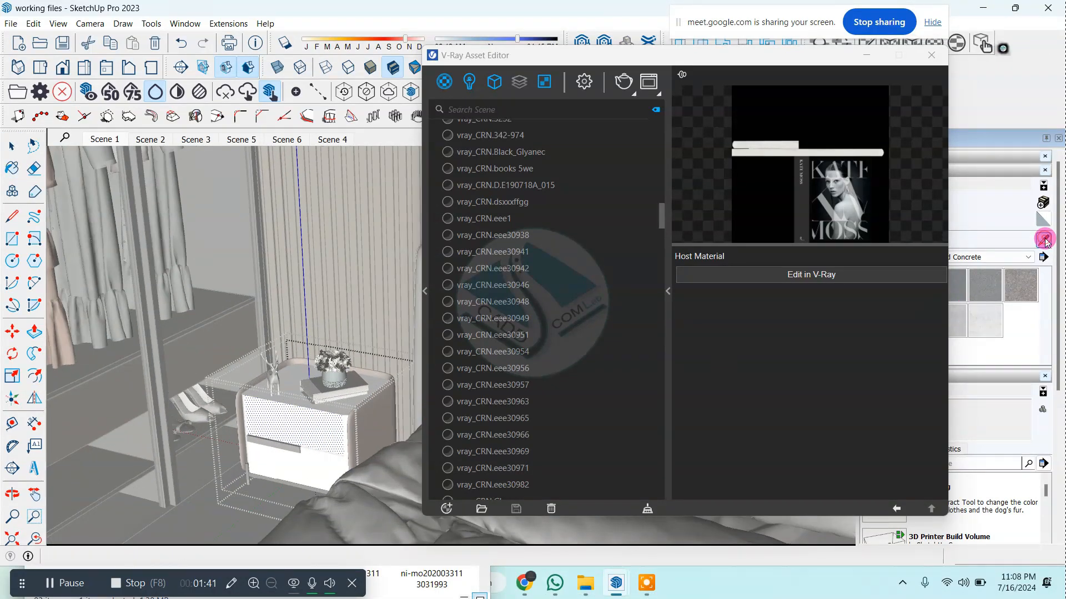
click(286, 412)
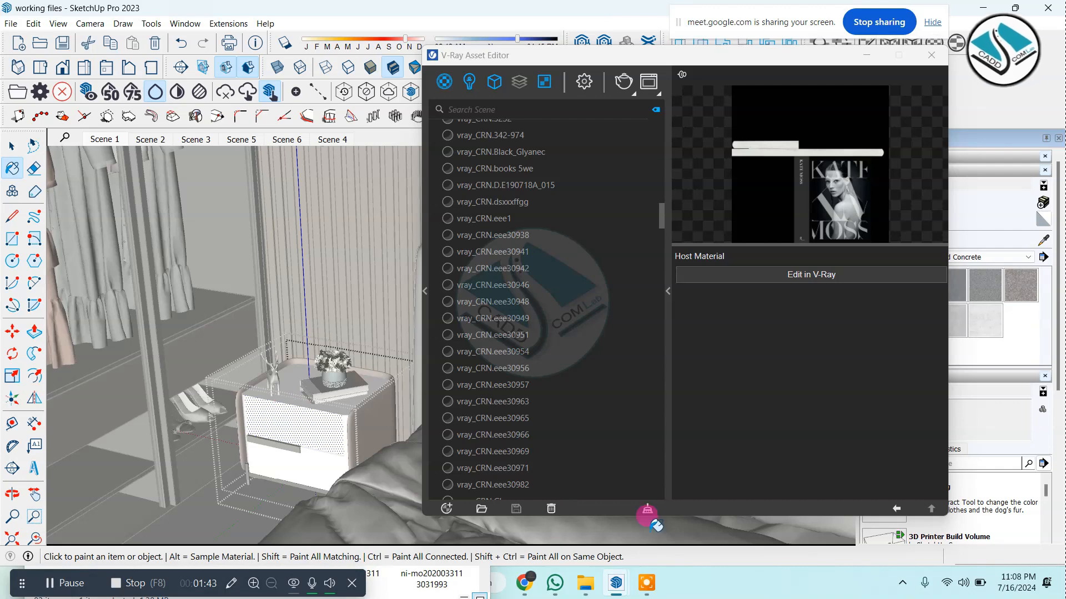
click(894, 512)
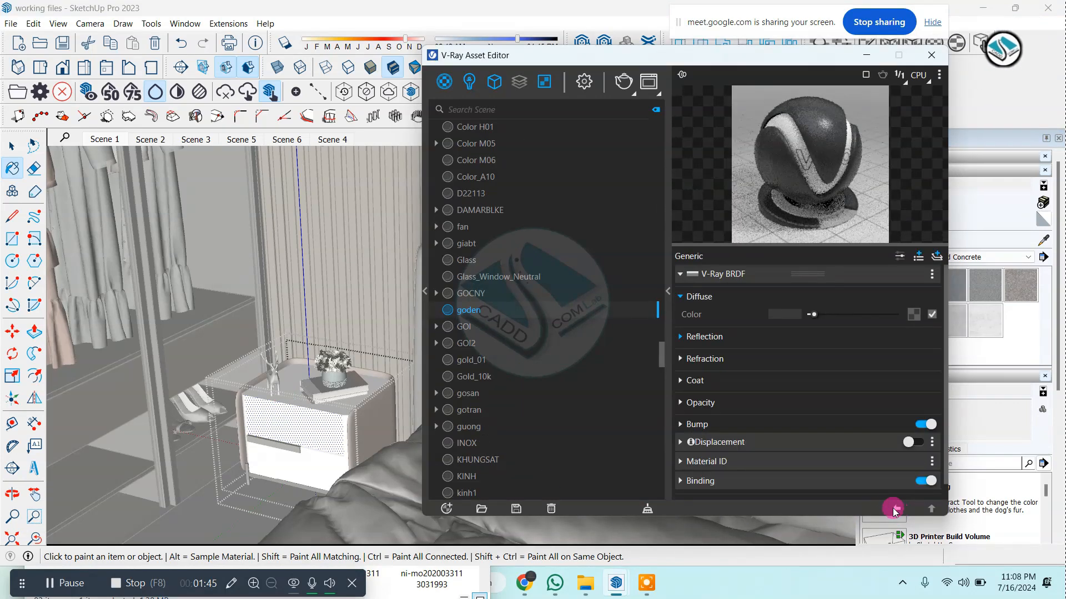
click(1042, 239)
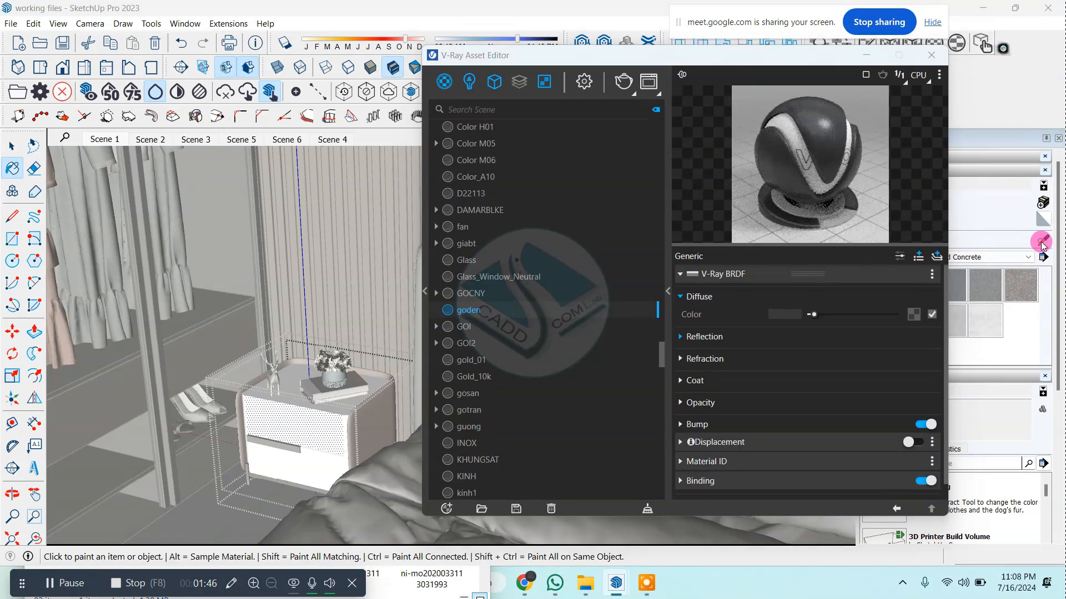
click(286, 407)
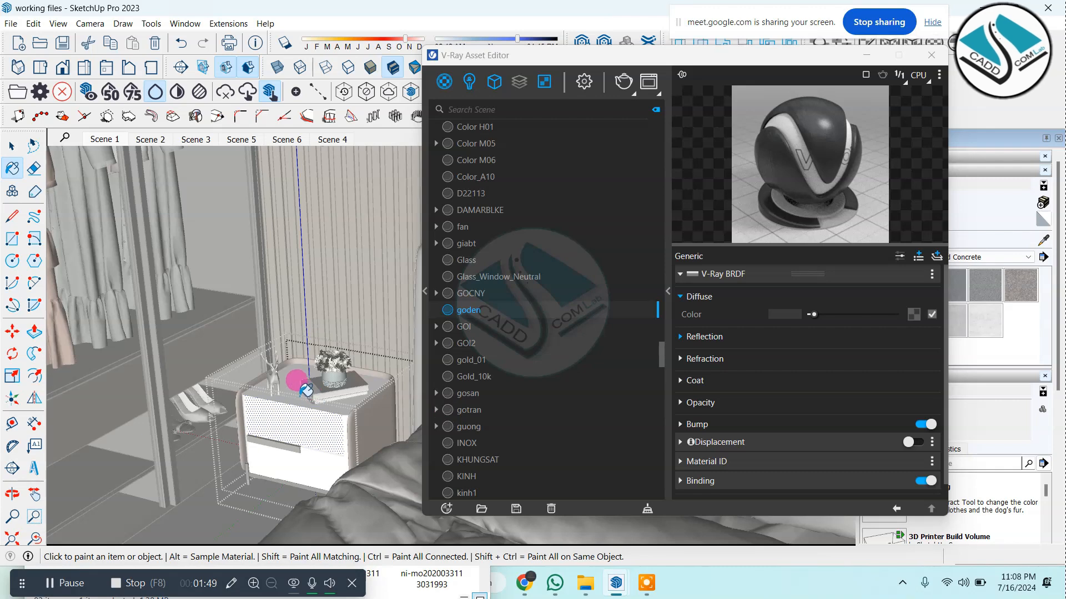
Look over the bedside table from another angle and switch the model to the isometric view
click(13, 146)
mouse_move(266, 333)
middle_down()
mouse_move(349, 361)
mouse_move(355, 323)
middle_up()
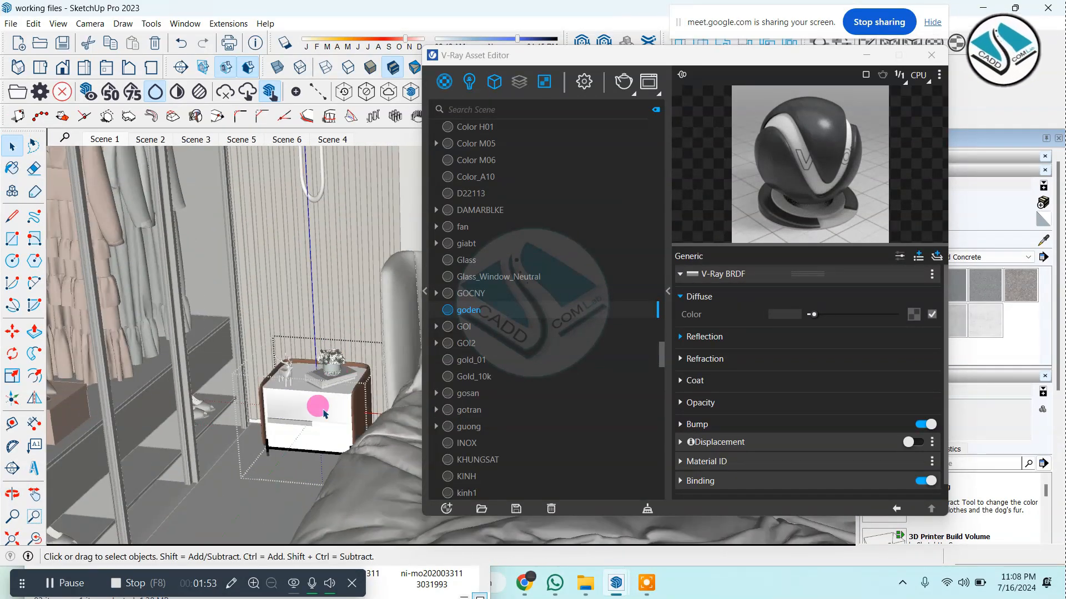
scroll(324, 413, up, 3)
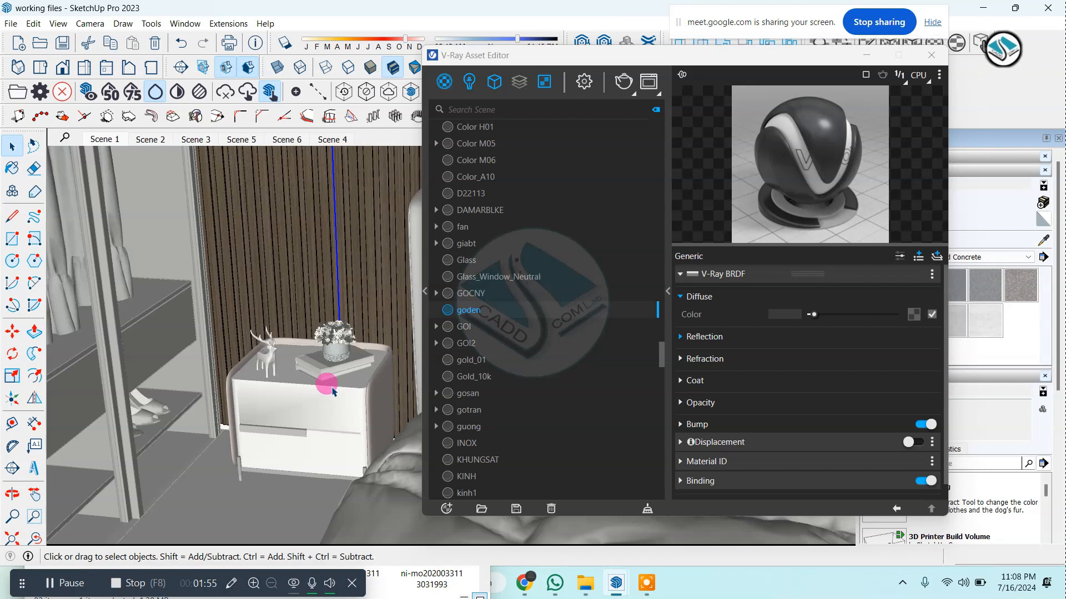
scroll(332, 388, down, 6)
middle_drag(332, 388, 330, 385)
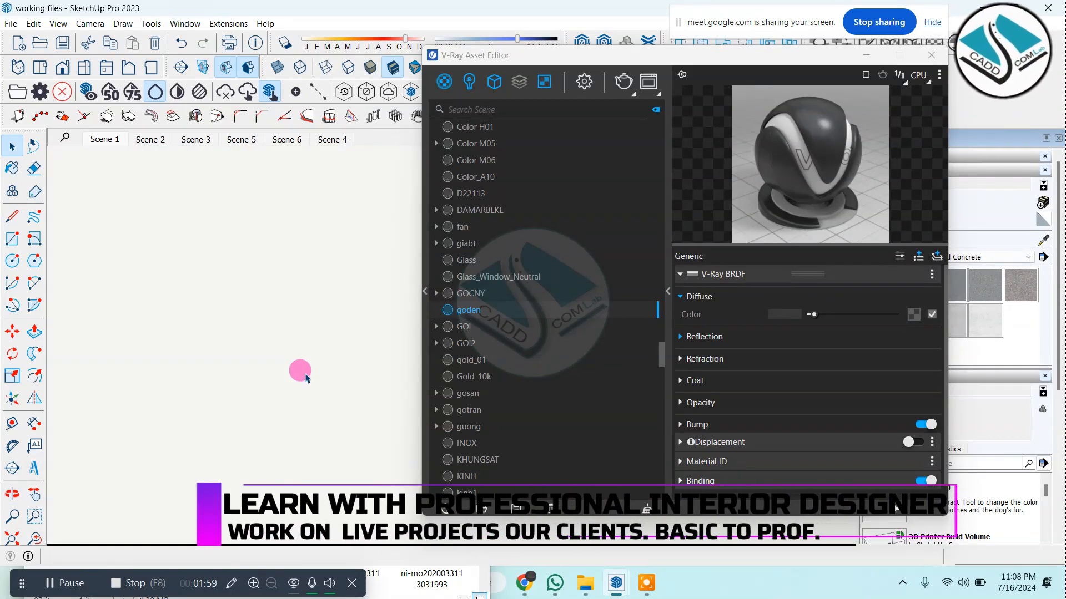
click(15, 70)
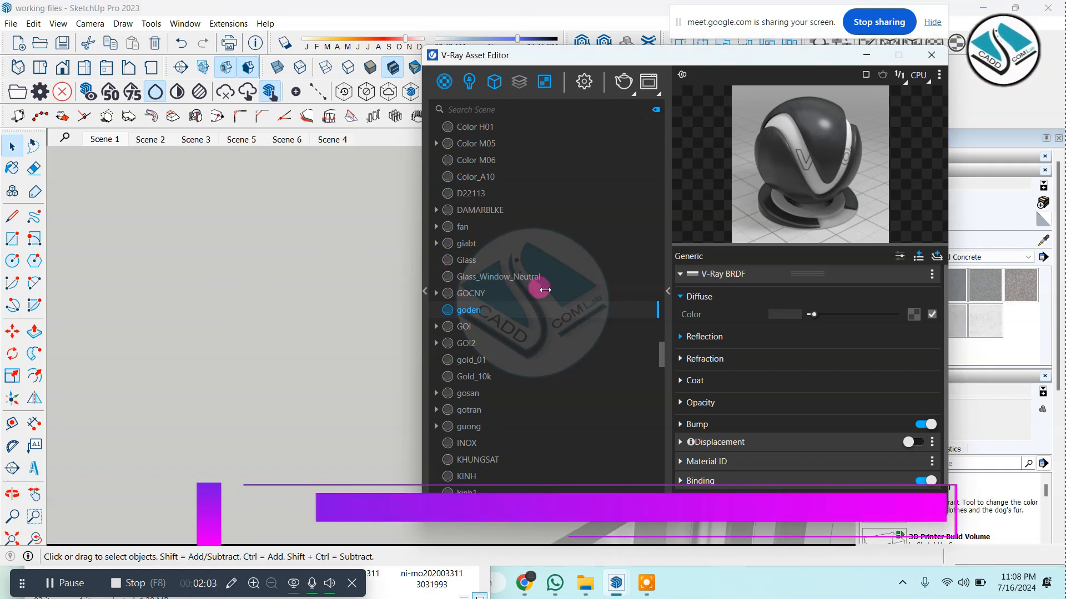
Move the V-Ray Asset Editor aside, leave the bedside table's group and bring the bed and bedside tables back into view
drag(623, 55, 727, 496)
scroll(461, 276, down, 5)
middle_drag(416, 307, 469, 341)
click(82, 136)
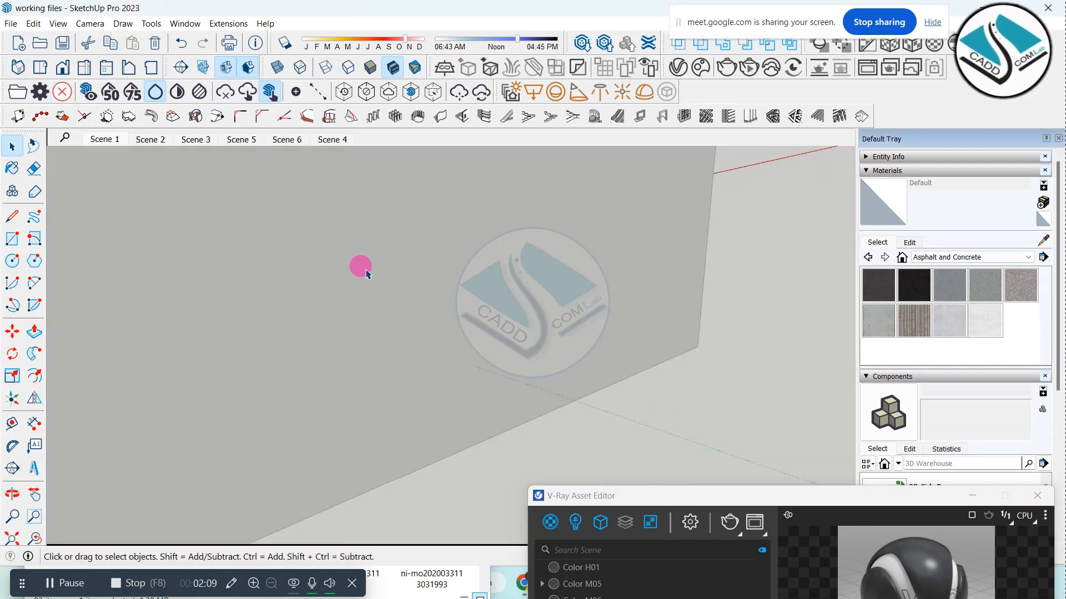
click(737, 354)
scroll(537, 391, down, 6)
middle_drag(338, 296, 520, 334)
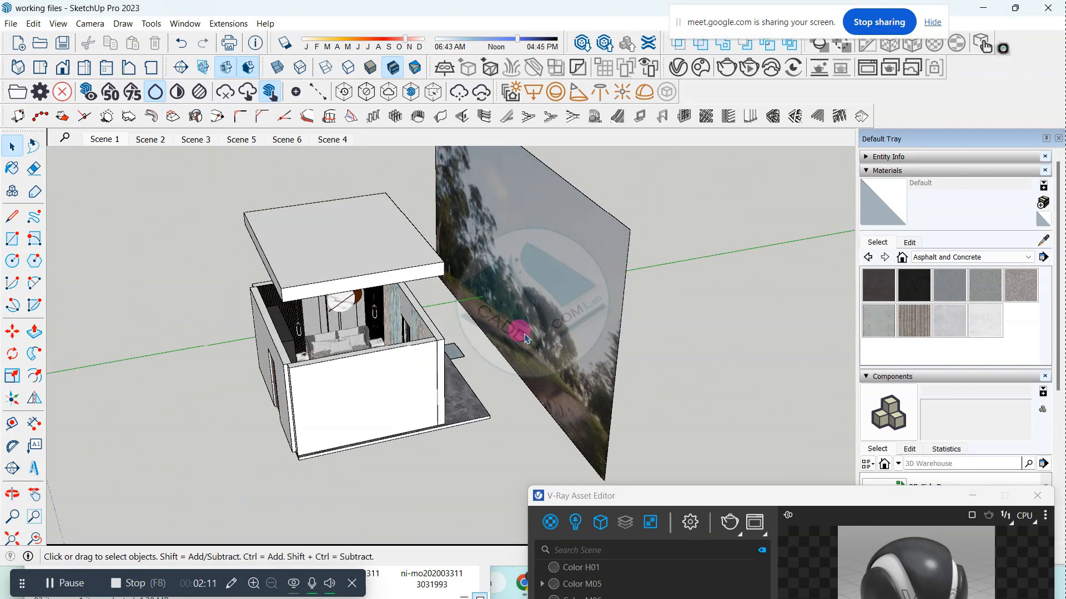
scroll(235, 337, up, 4)
scroll(371, 377, up, 10)
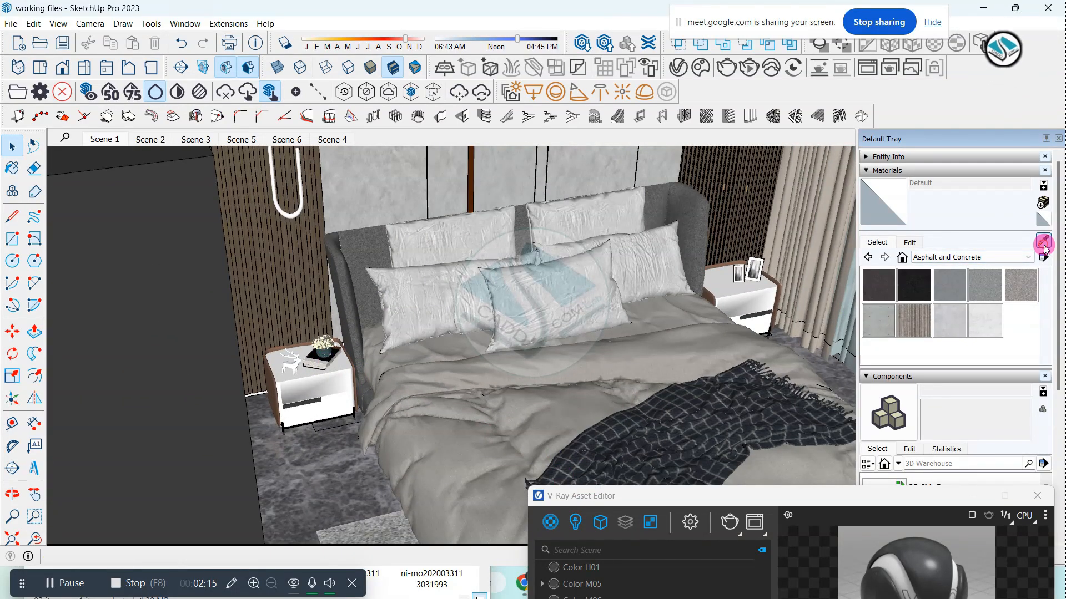
Try to sample the bedside table's material from outside its group and return the V-Ray Asset Editor beside the table
click(352, 360)
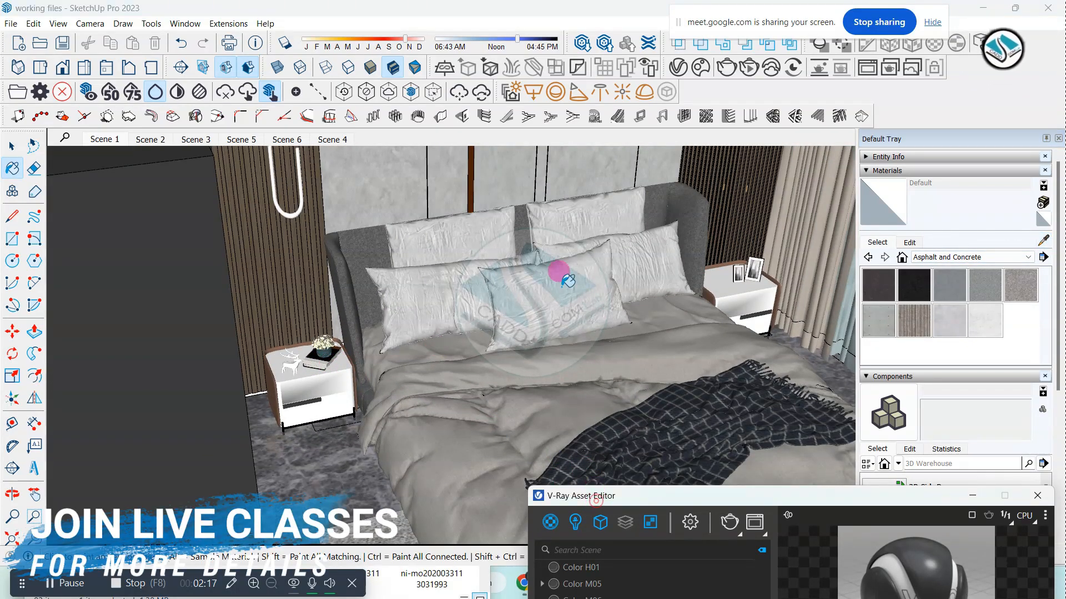
drag(599, 503, 490, 62)
scroll(339, 368, up, 3)
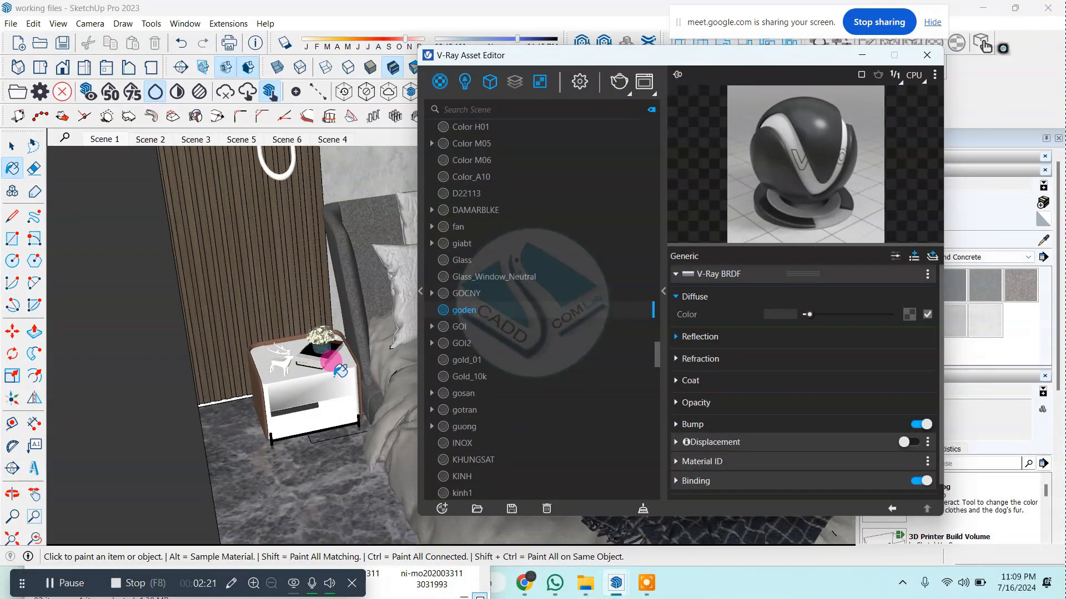
Reopen the bedside table's group for editing and try to sample the material of its white drawer front
click(12, 146)
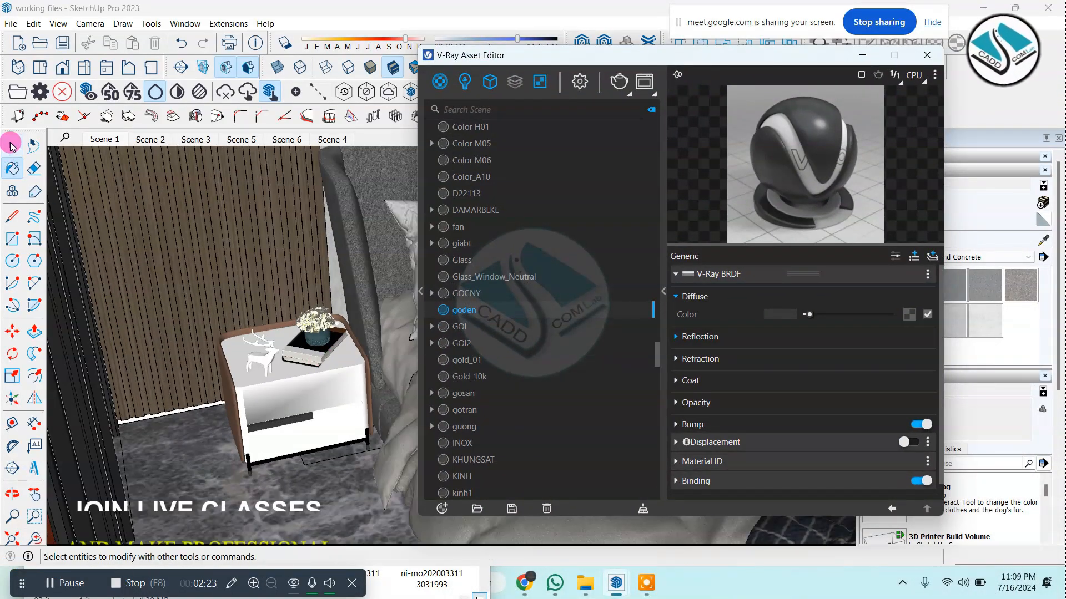
click(269, 393)
double_click(300, 391)
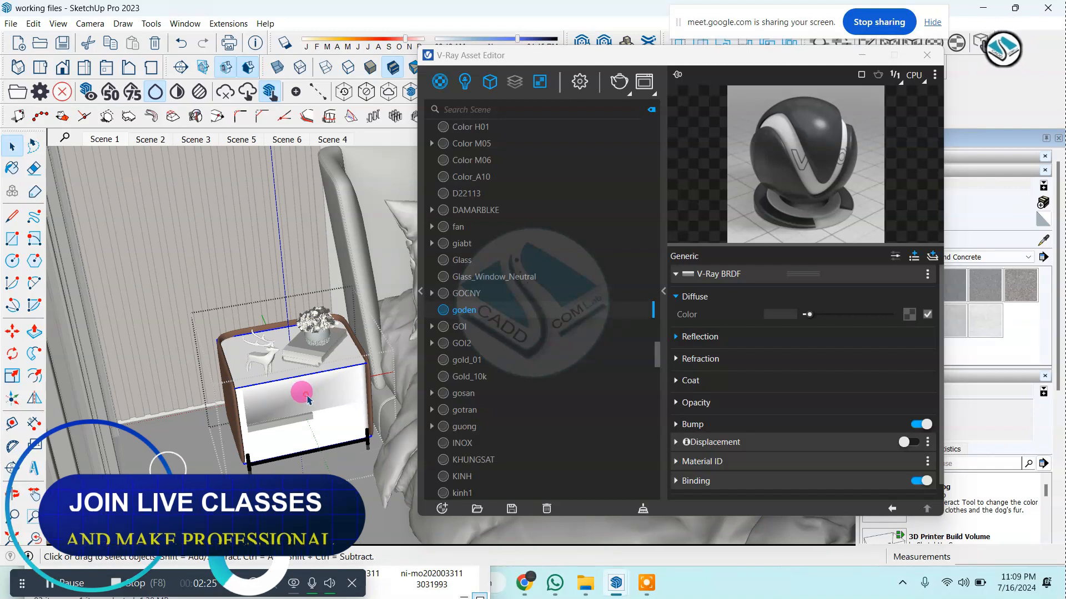
click(1043, 240)
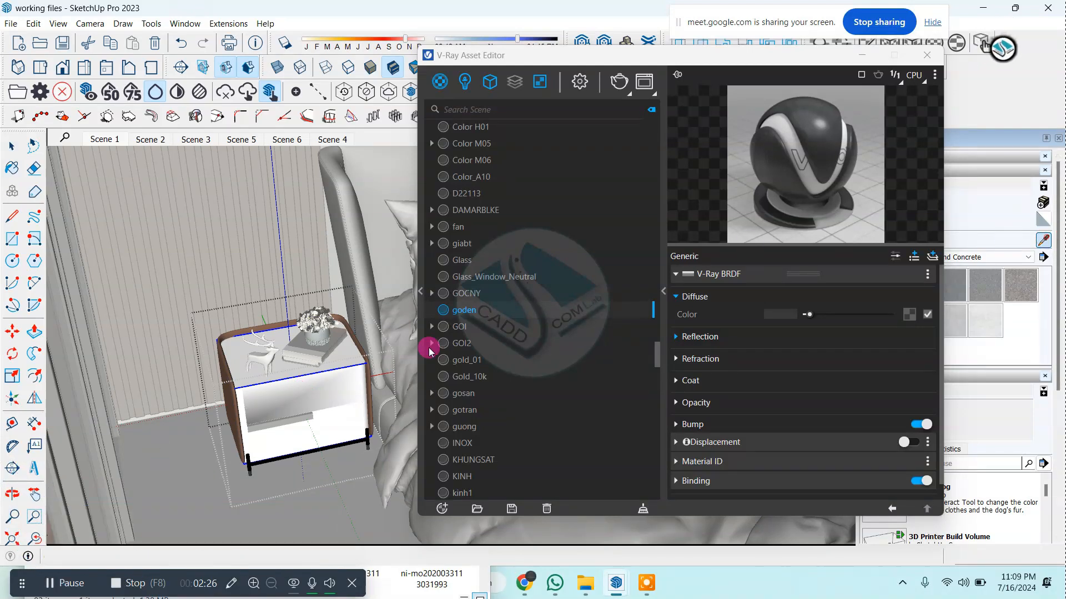
click(325, 380)
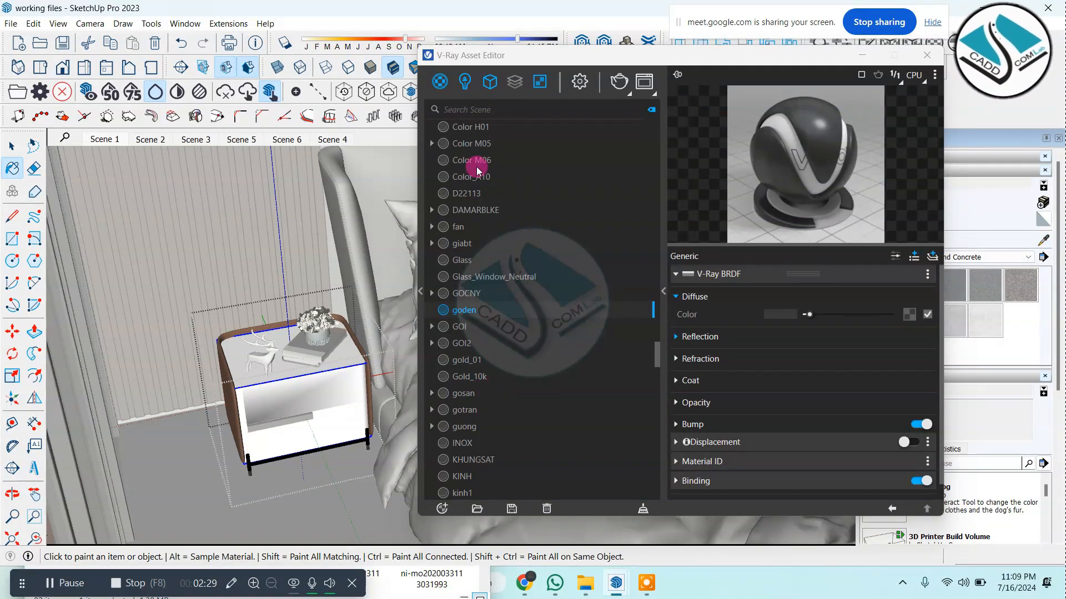
Create a new Generic V-Ray material in the scene for the bedside table
click(442, 509)
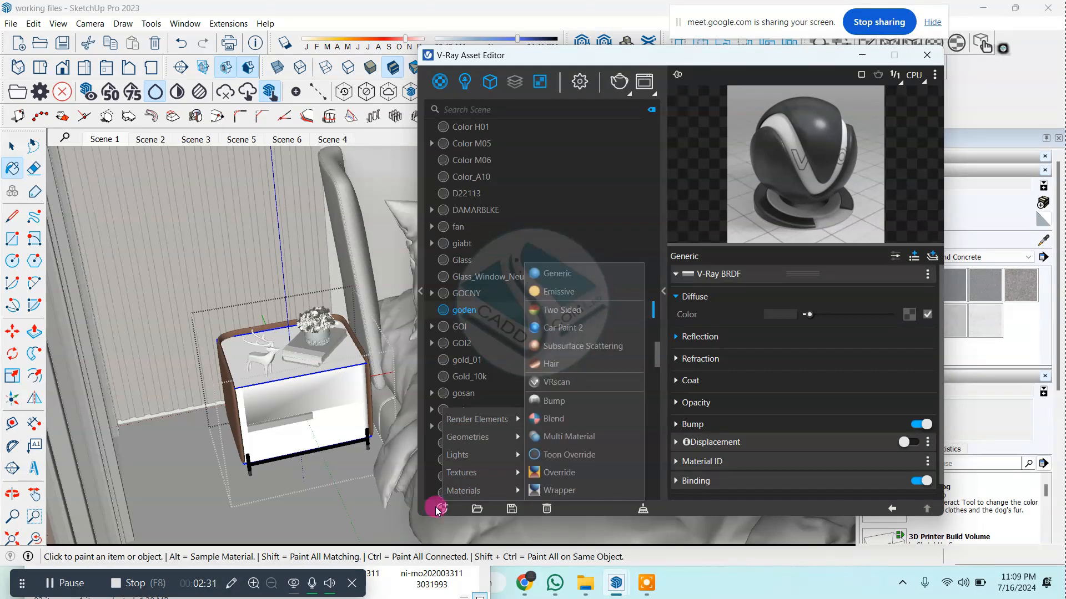
click(608, 273)
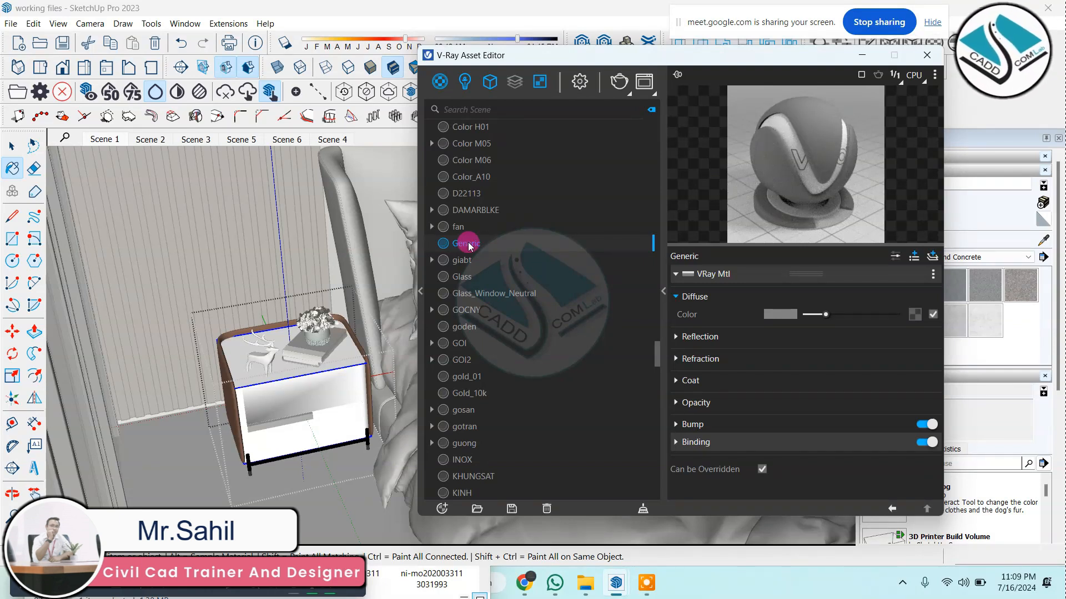
Try to rename the new Generic material to "side table" and close the V-Ray log window
right_click(468, 249)
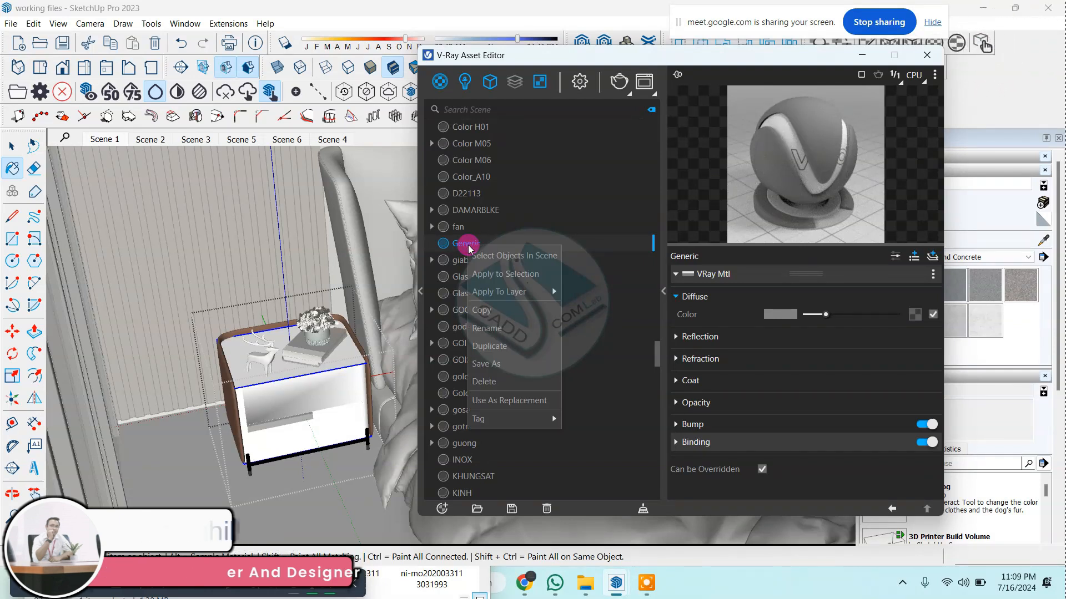
click(501, 326)
key(ctrl+a)
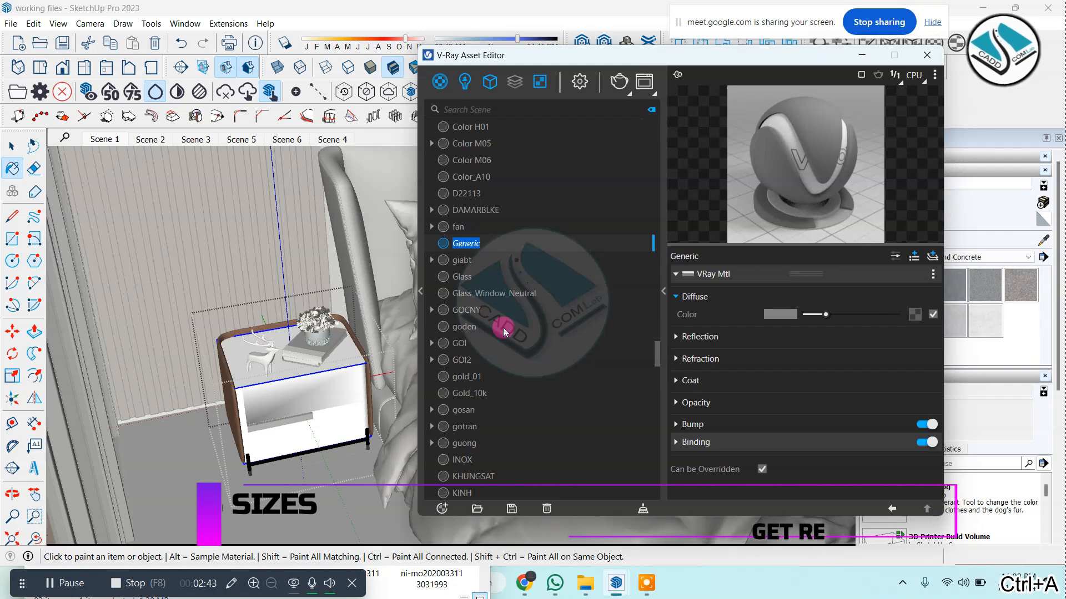
text(side table)
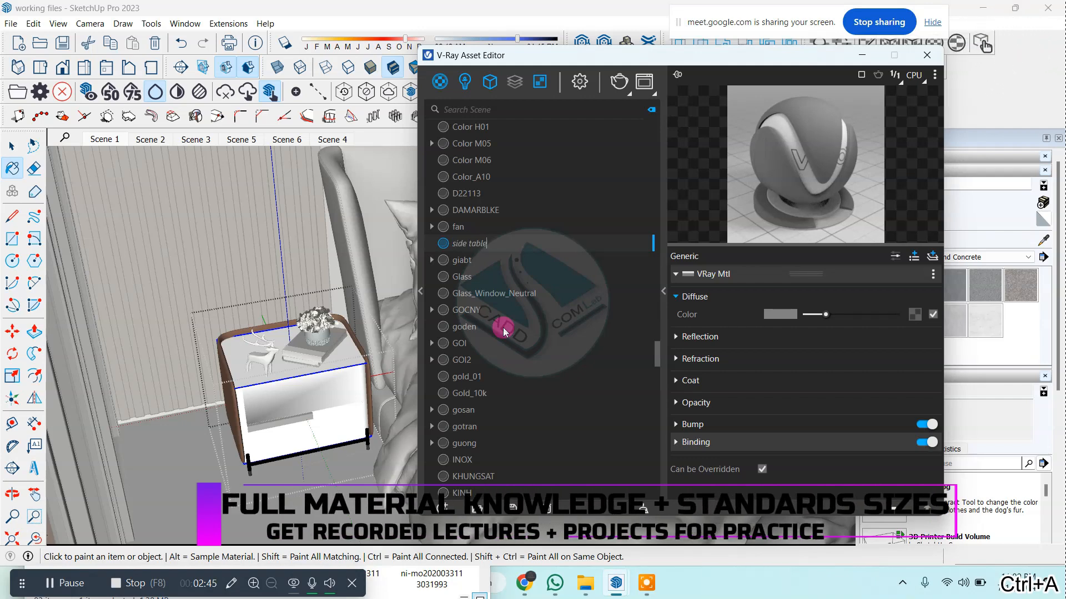
key(Return)
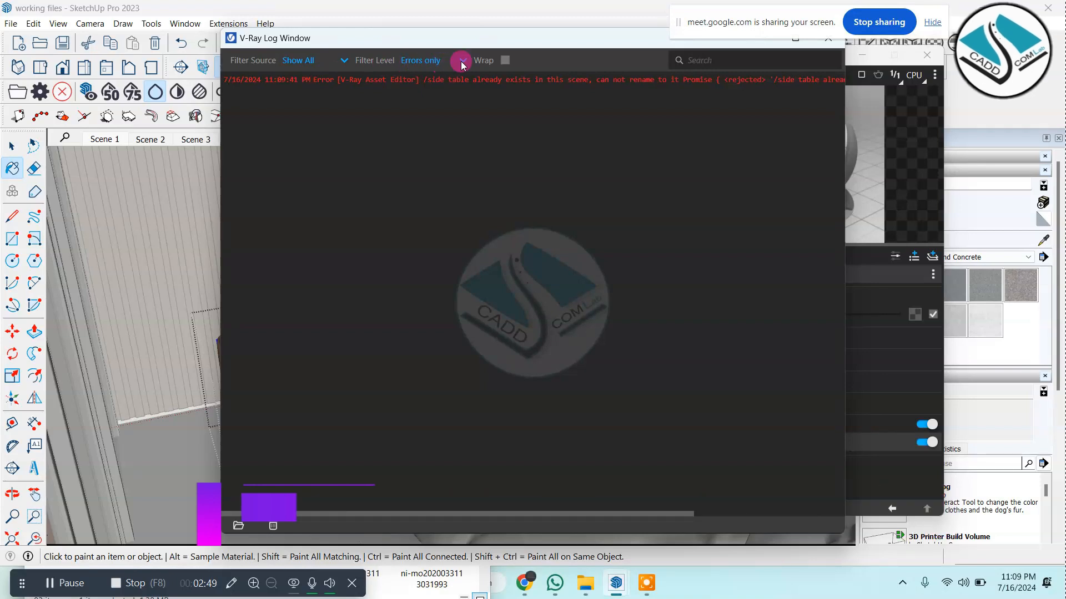
click(826, 44)
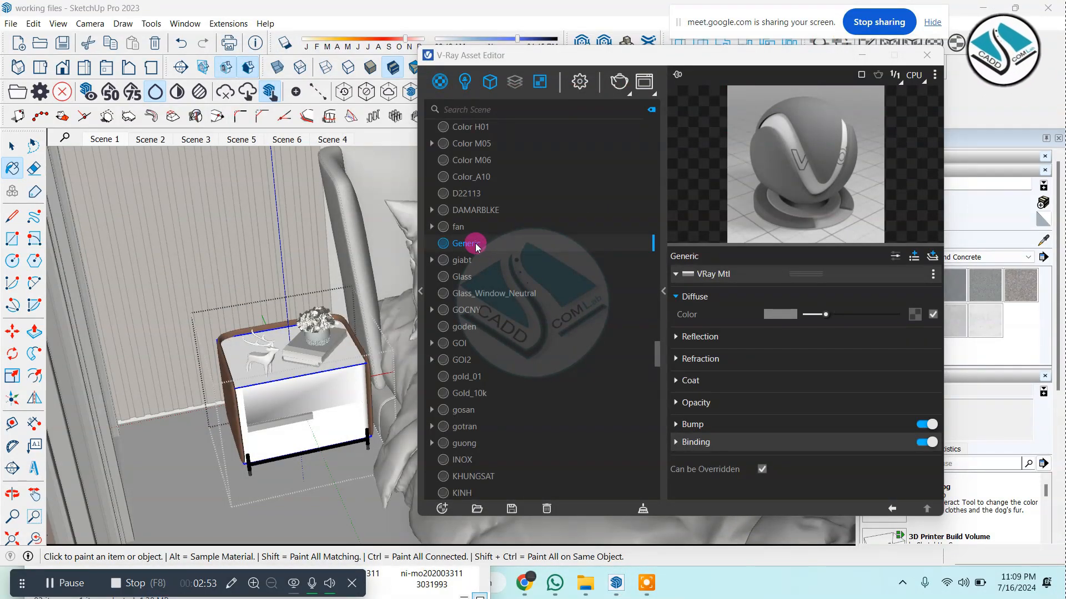
Search the scene's V-Ray assets for "side" and clear the search
click(471, 110)
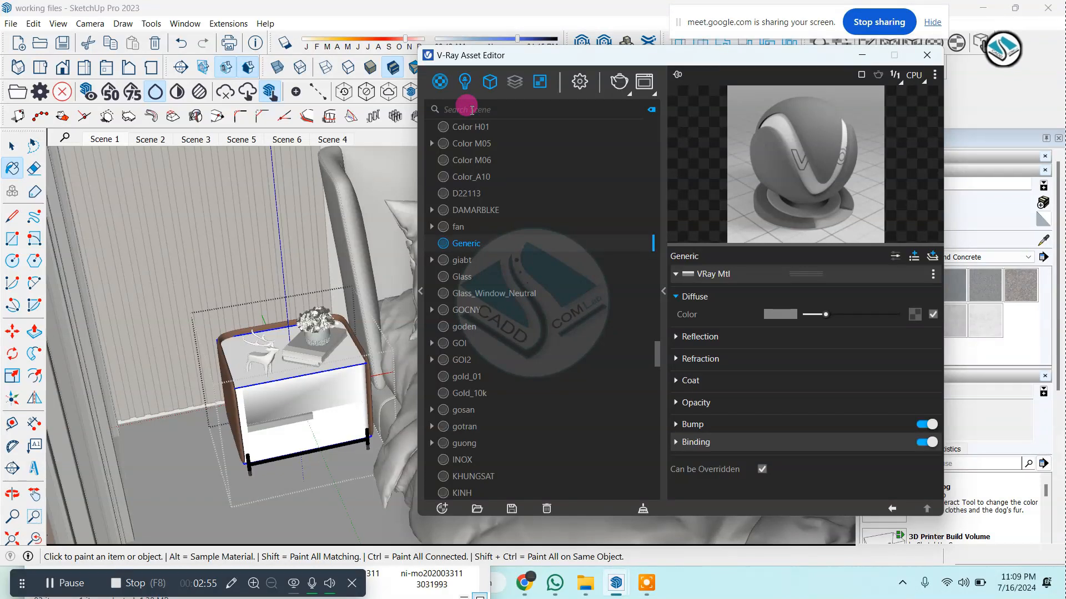
text(side)
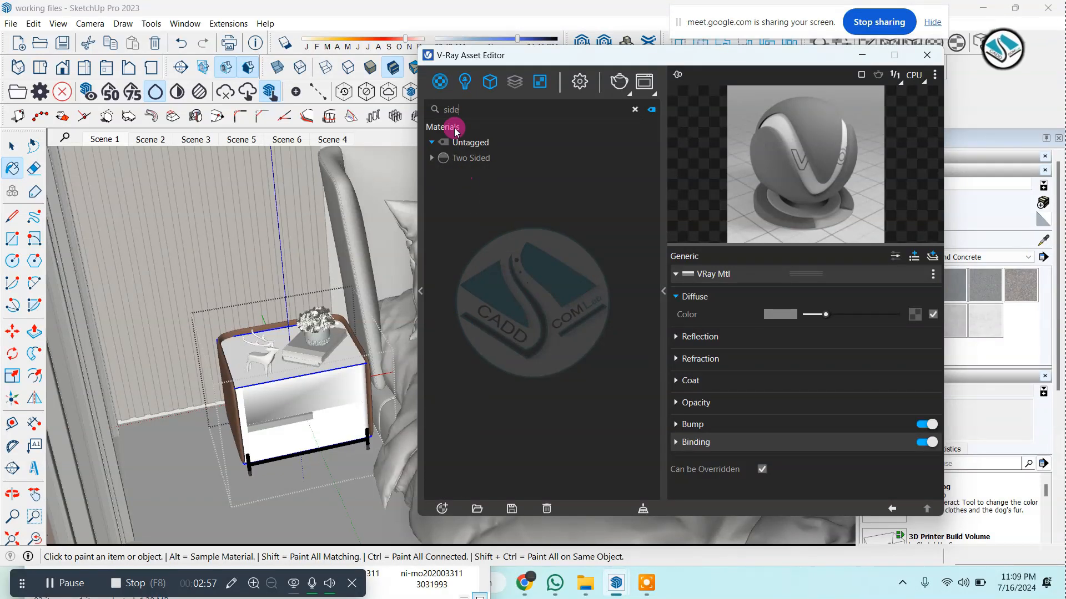
click(635, 109)
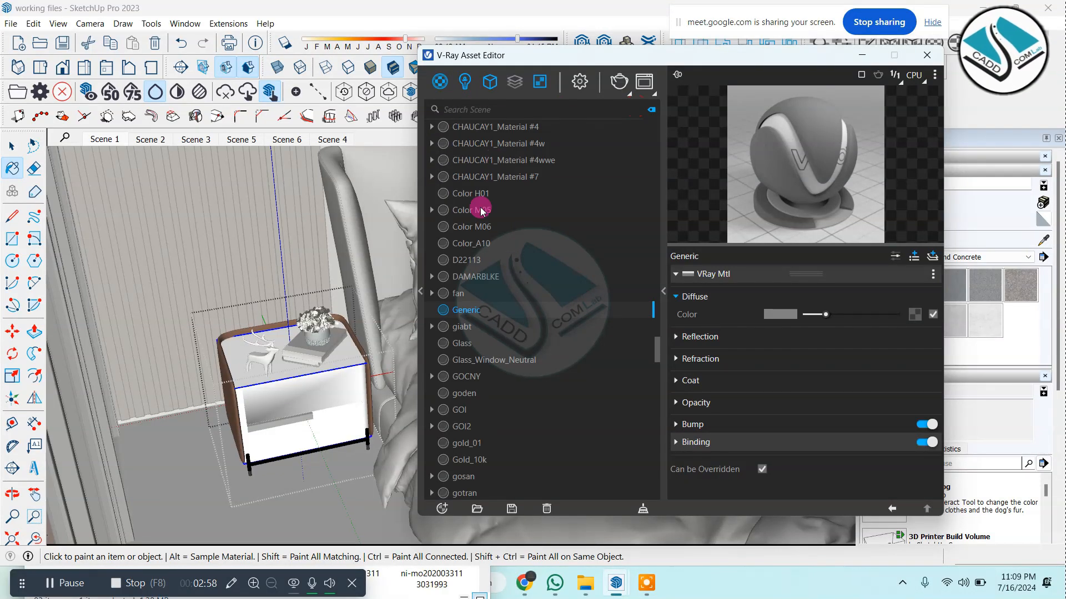
Rename the new Generic material to "bed table"
right_click(471, 311)
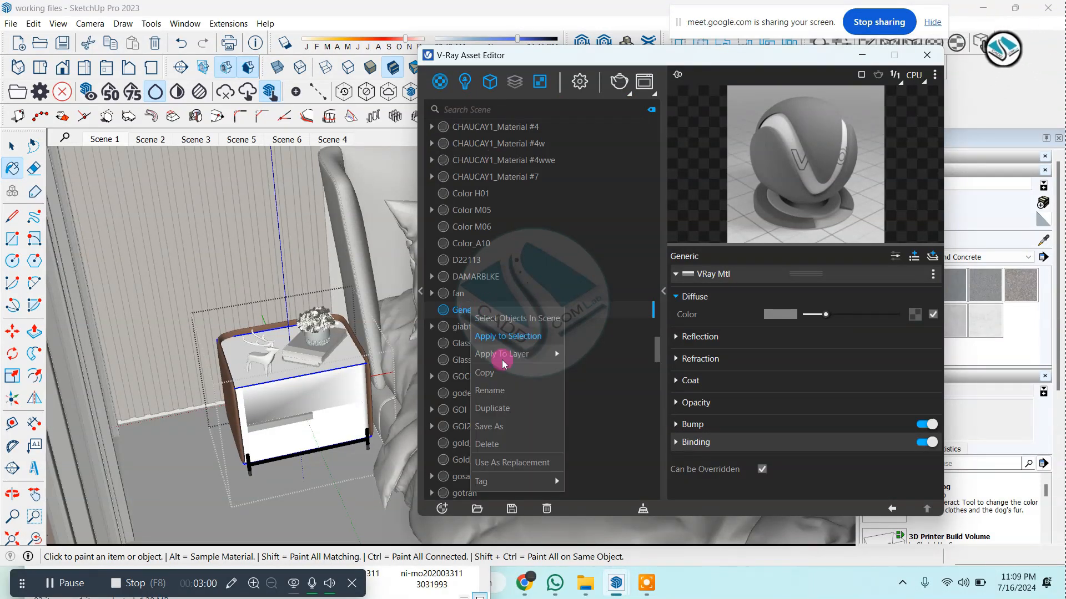
click(505, 390)
key(ctrl+a)
text(be)
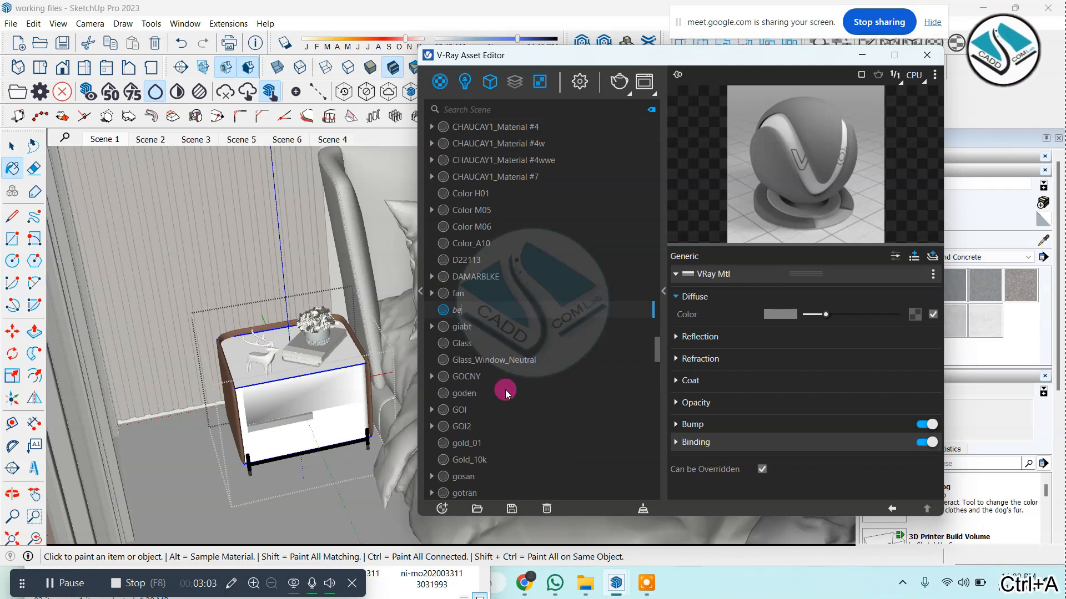
text(d table)
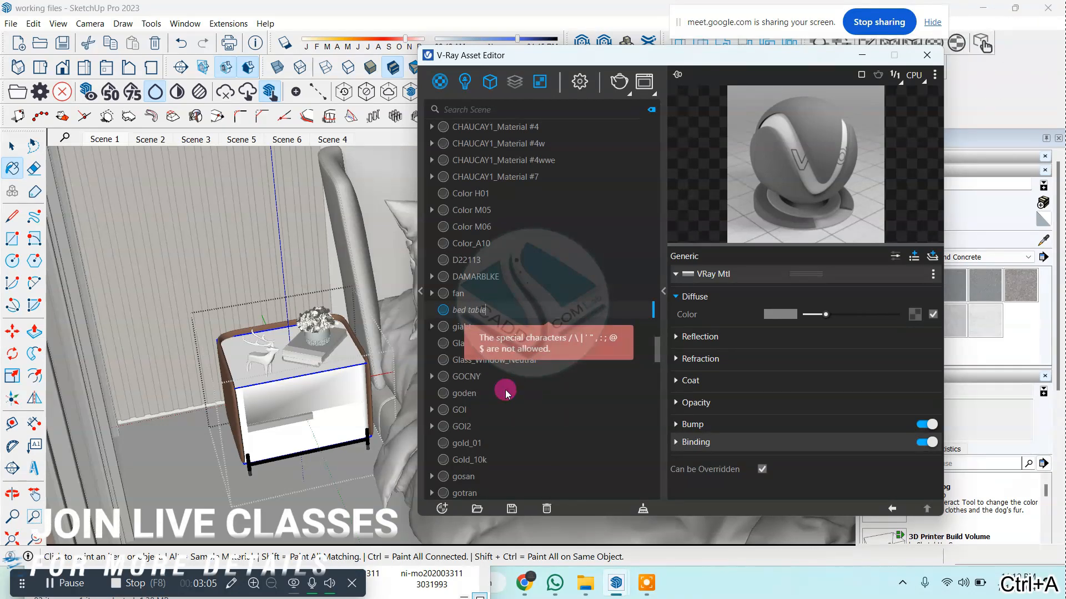
key(Return)
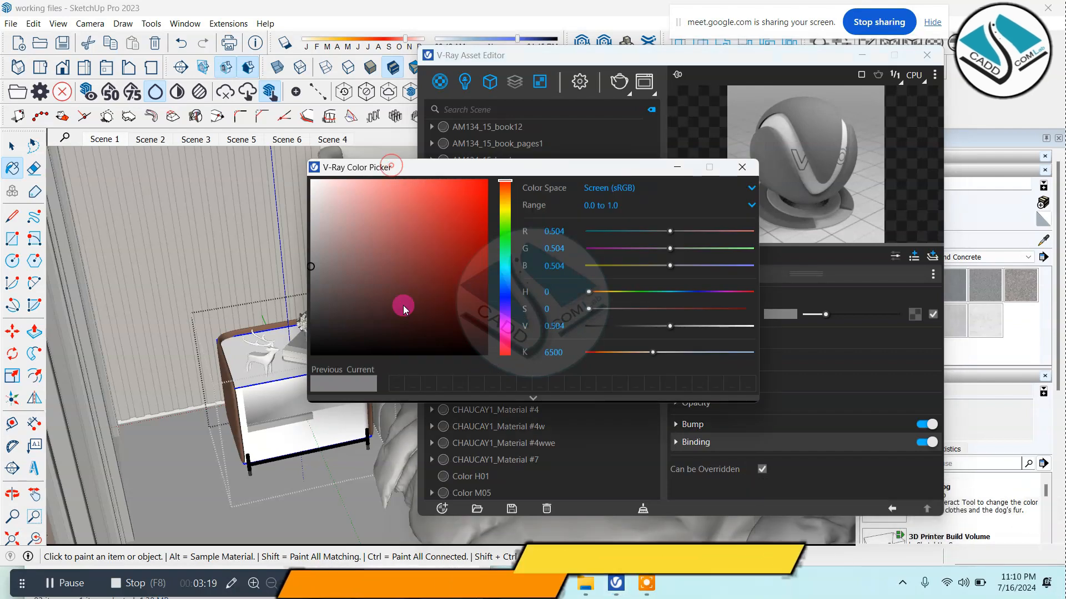
Set the diffuse color of the bed table material to pure white
click(311, 180)
click(735, 173)
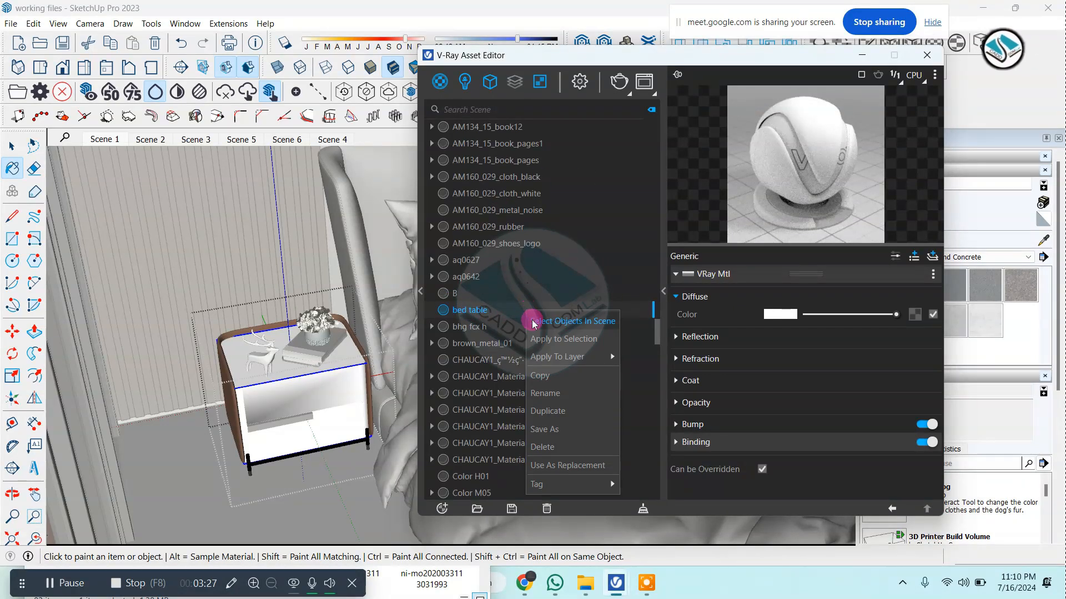
Apply the bed table material to the selected bedside table part and set its reflection color to light grey
click(589, 340)
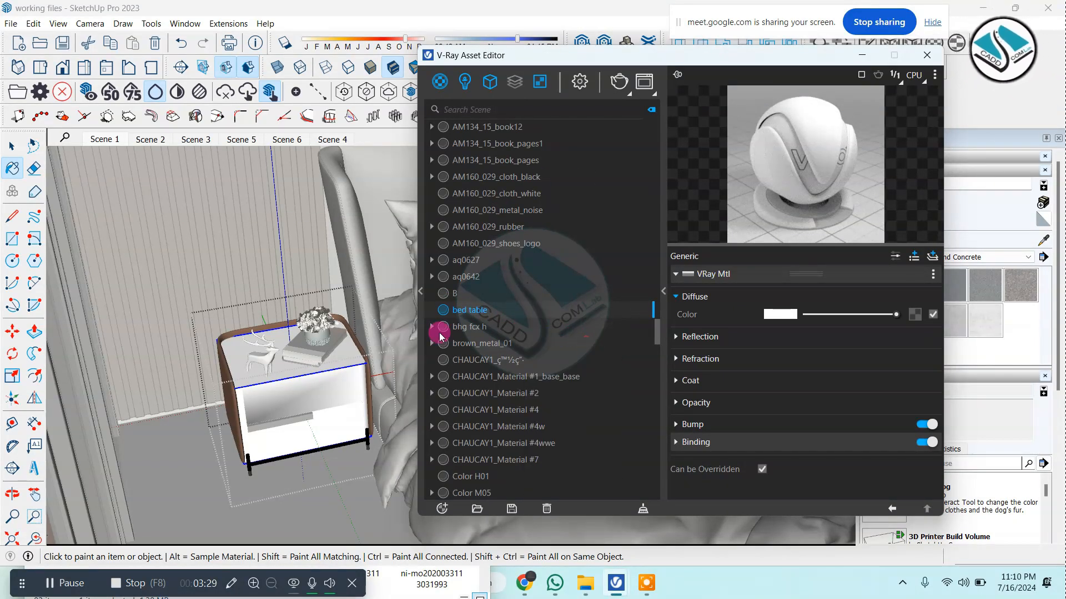
click(675, 337)
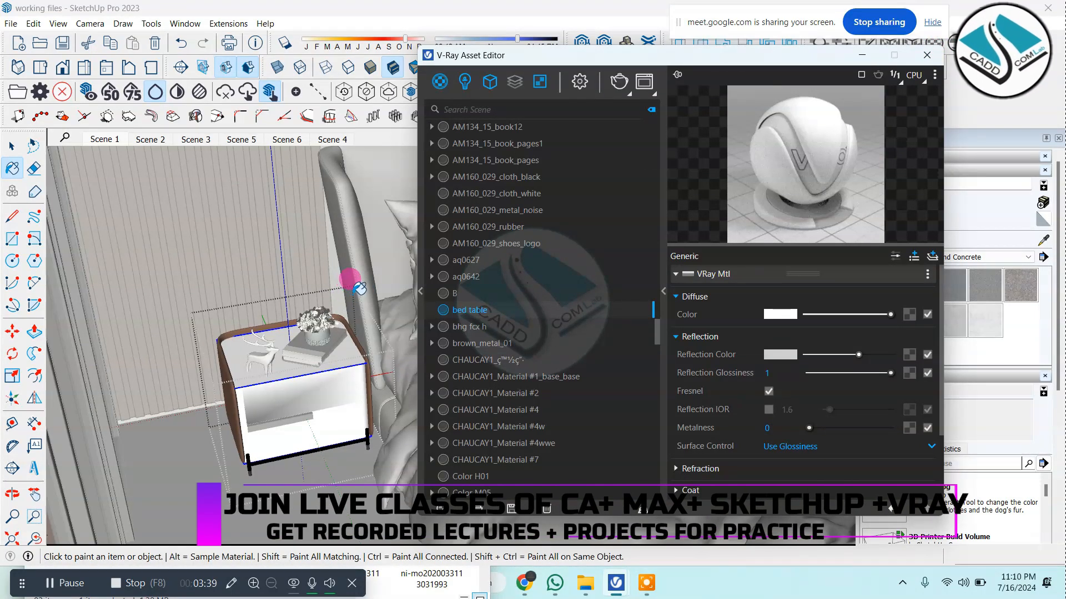
Sample the material on the bedside table's brown side panel
mouse_move(333, 361)
middle_down()
mouse_move(252, 382)
mouse_move(354, 351)
middle_up()
key(space)
scroll(252, 382, up, 5)
click(1044, 239)
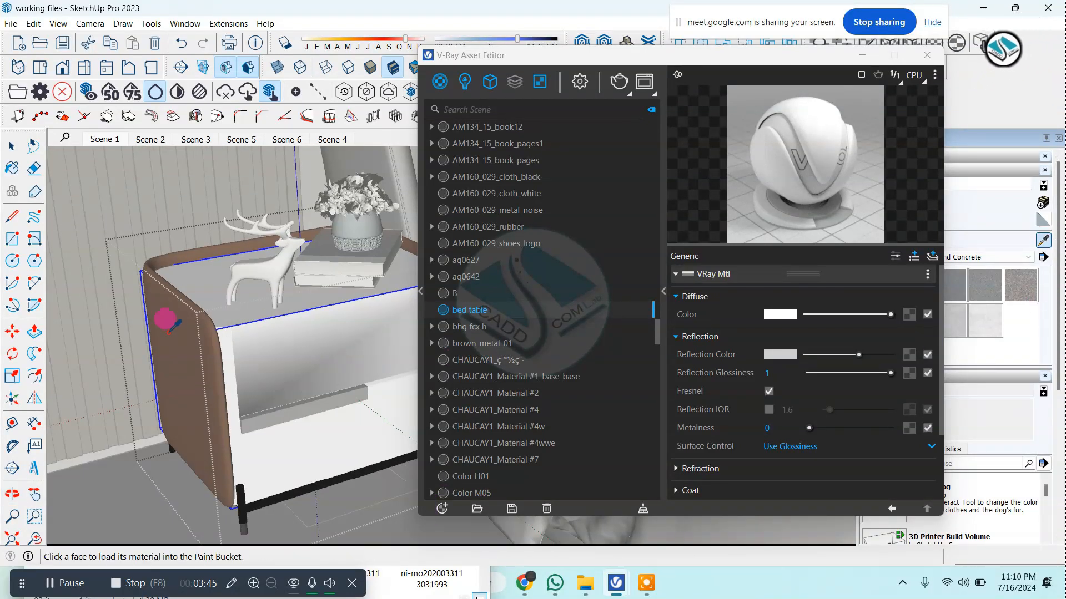
click(188, 333)
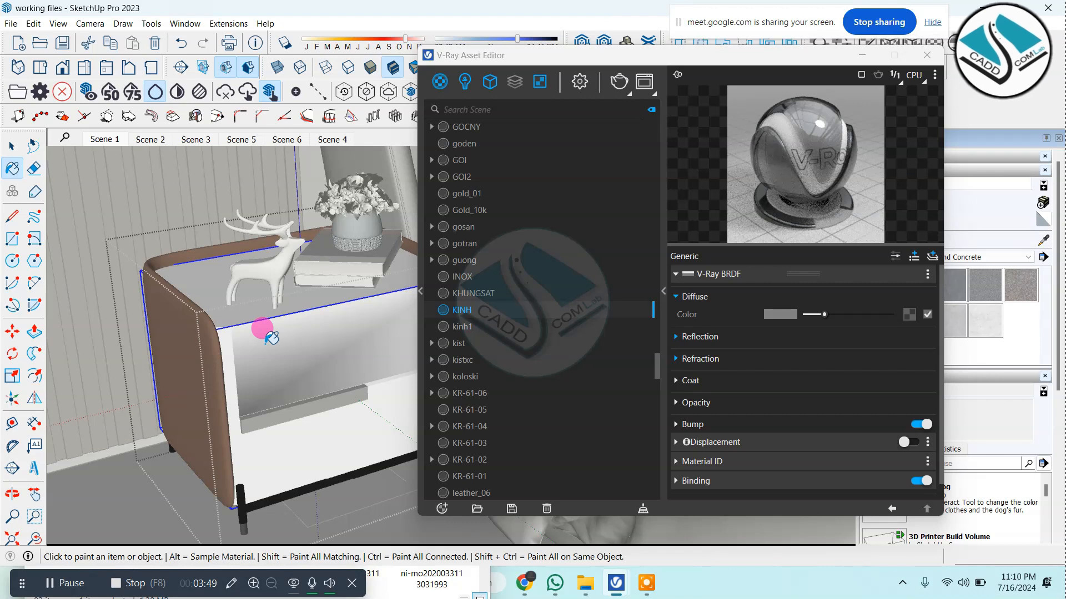
Sample the material on the bedside table's black front leg
middle_drag(272, 336, 332, 355)
click(1045, 241)
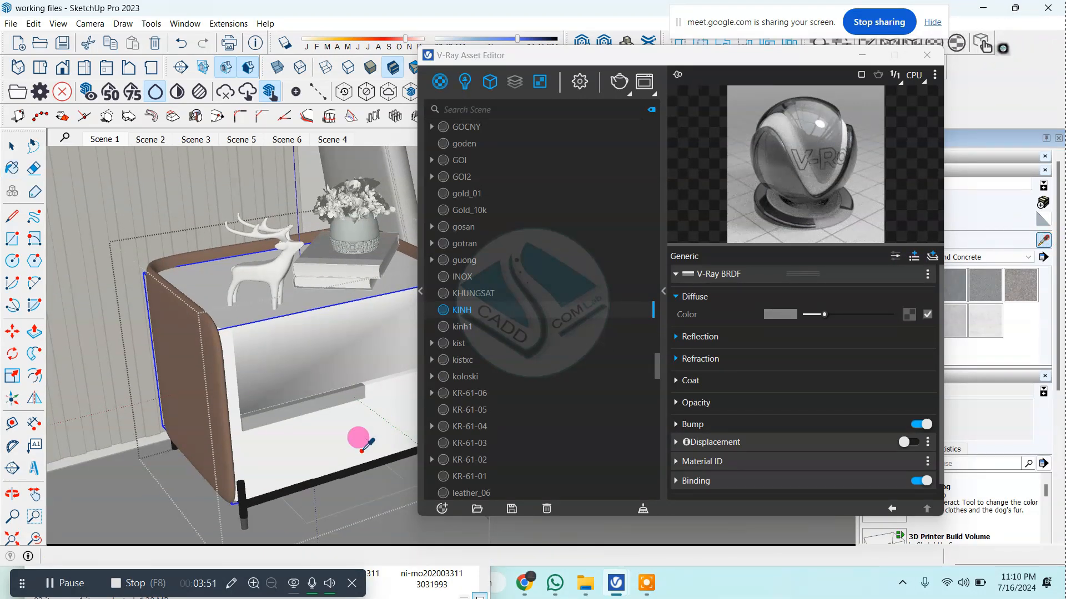
click(242, 494)
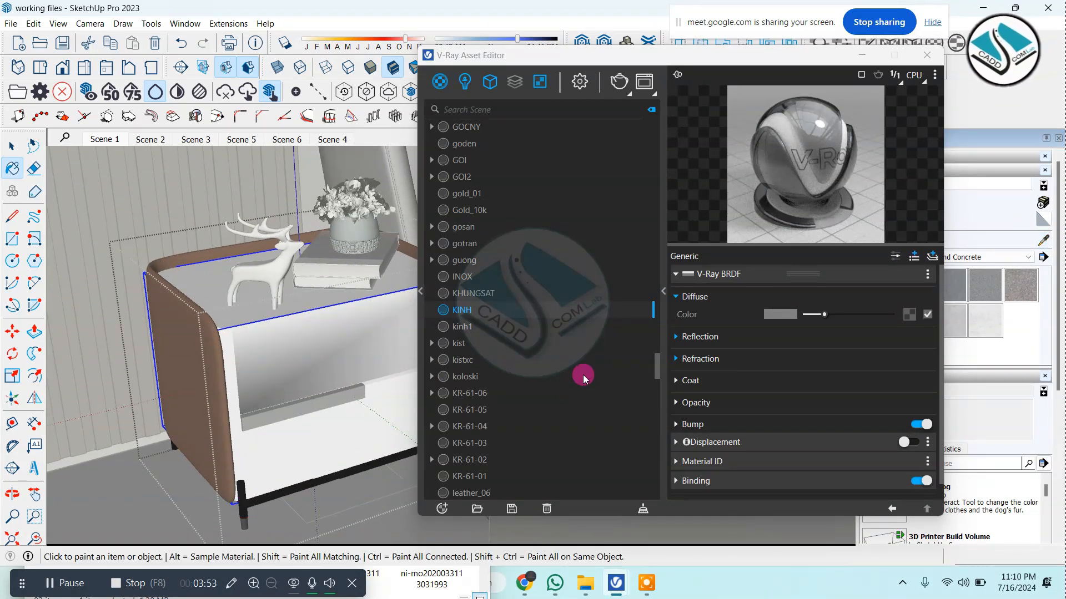
Select the bedside table's brown outer shell and sample its side material again
click(12, 146)
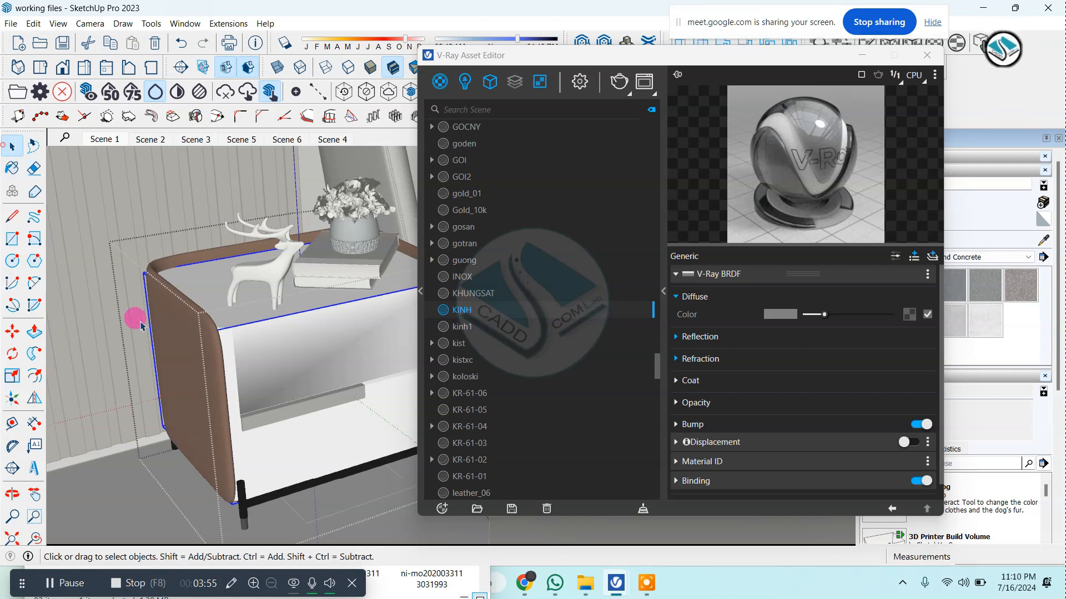
click(186, 328)
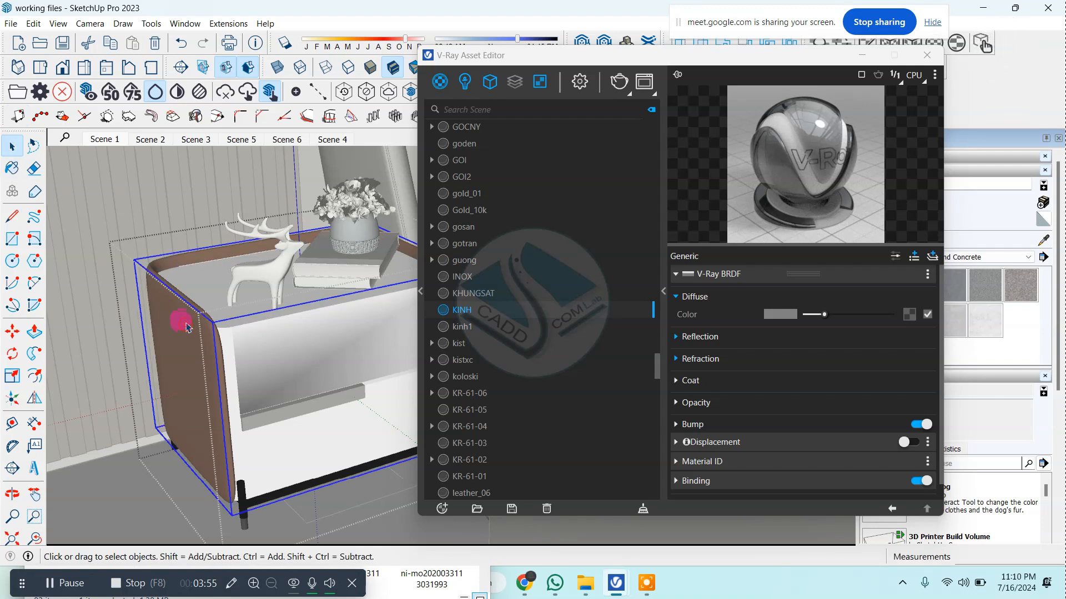
click(1044, 243)
click(183, 337)
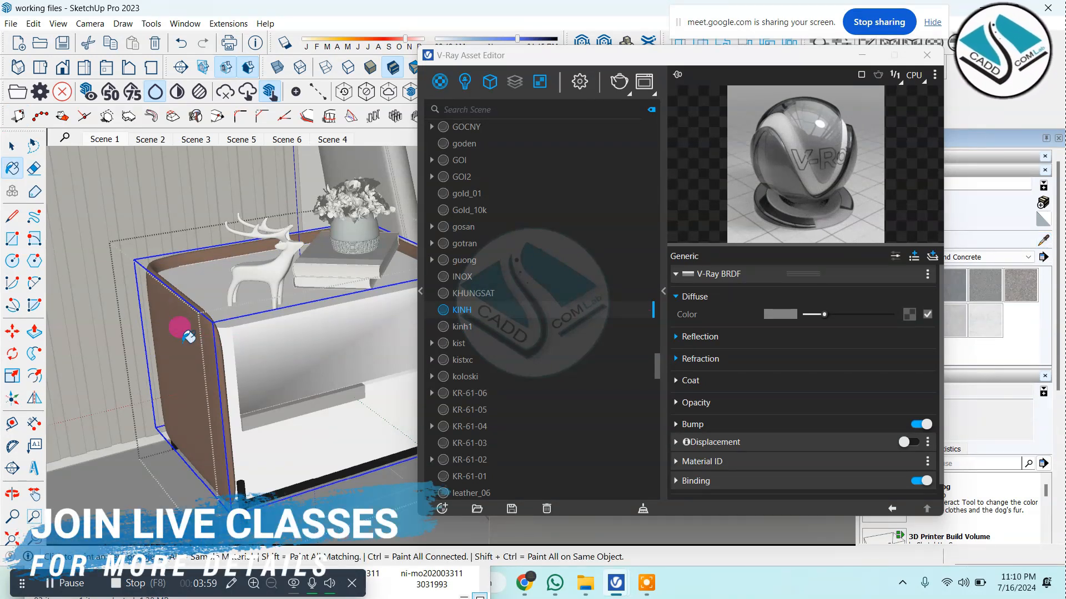
Switch to the isometric view and examine the bedroom floor beside the bed and wardrobe
click(9, 146)
scroll(162, 337, down, 4)
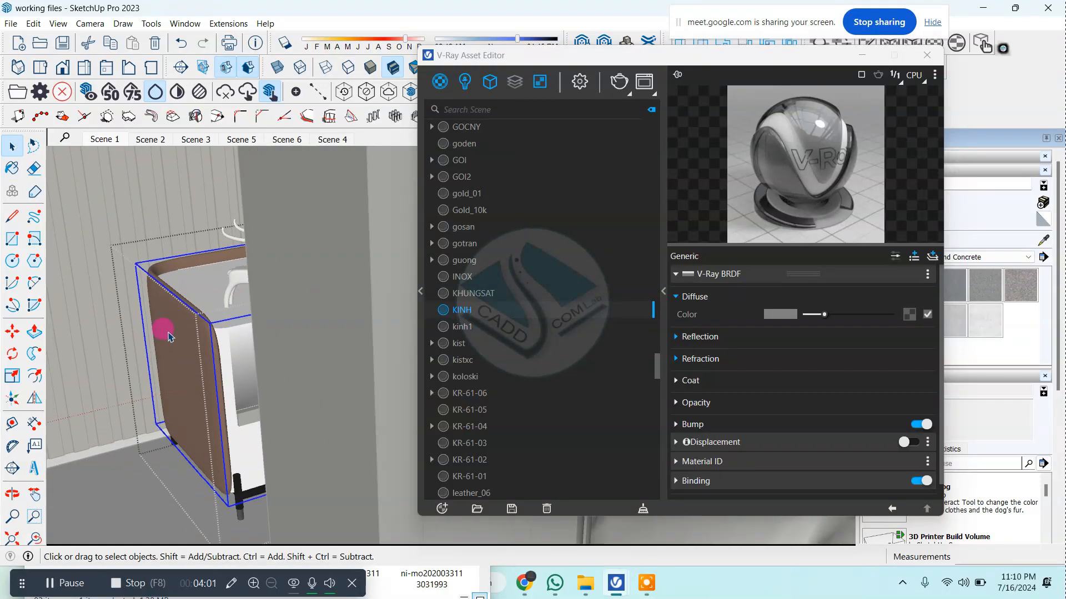
middle_drag(187, 337, 22, 56)
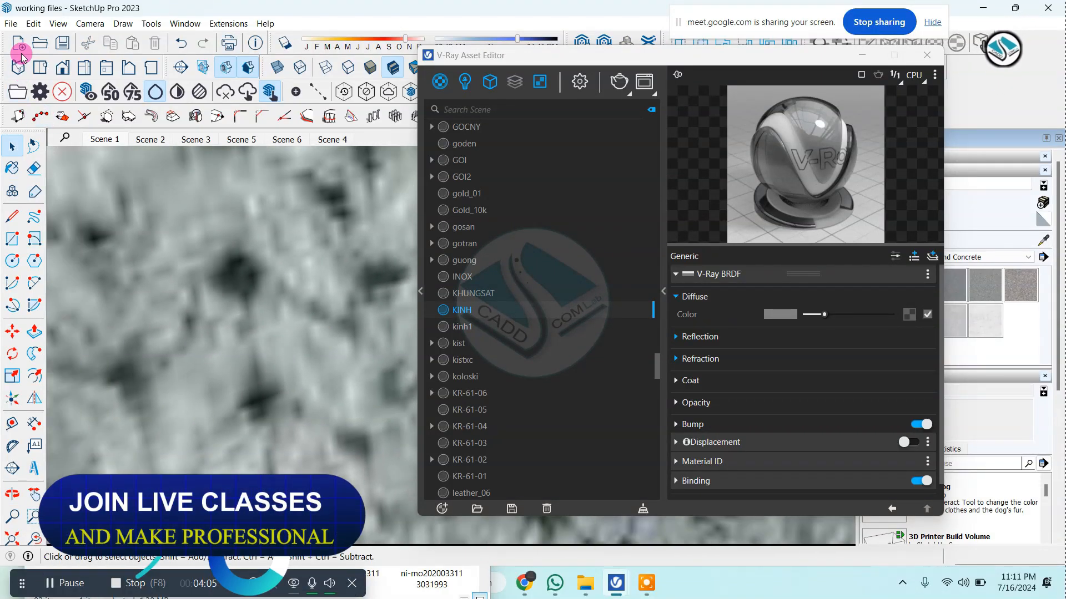
click(21, 49)
key(Escape)
click(19, 67)
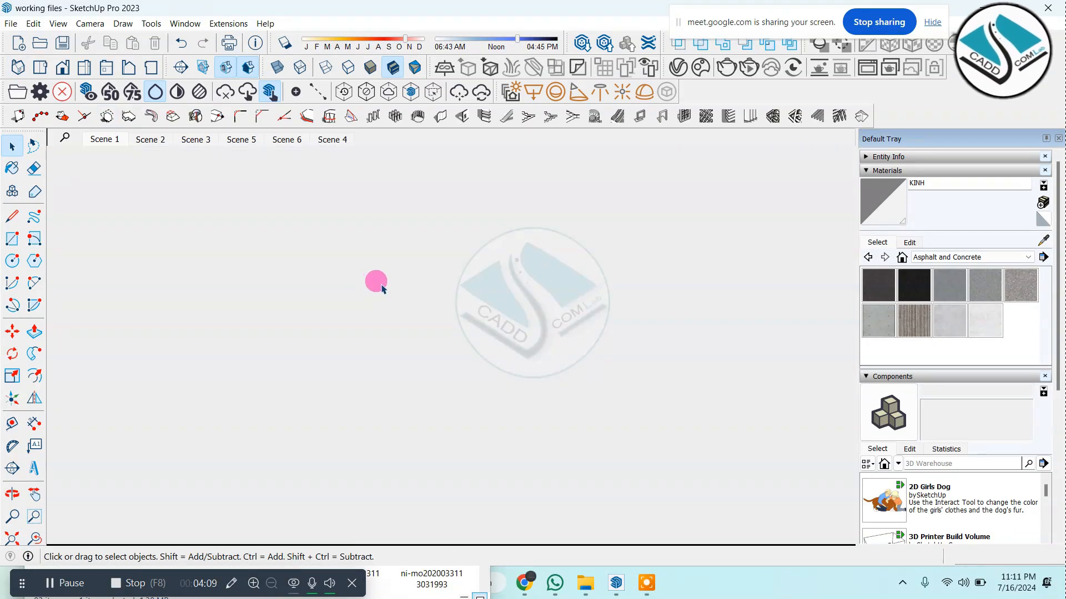
middle_drag(484, 354, 388, 423)
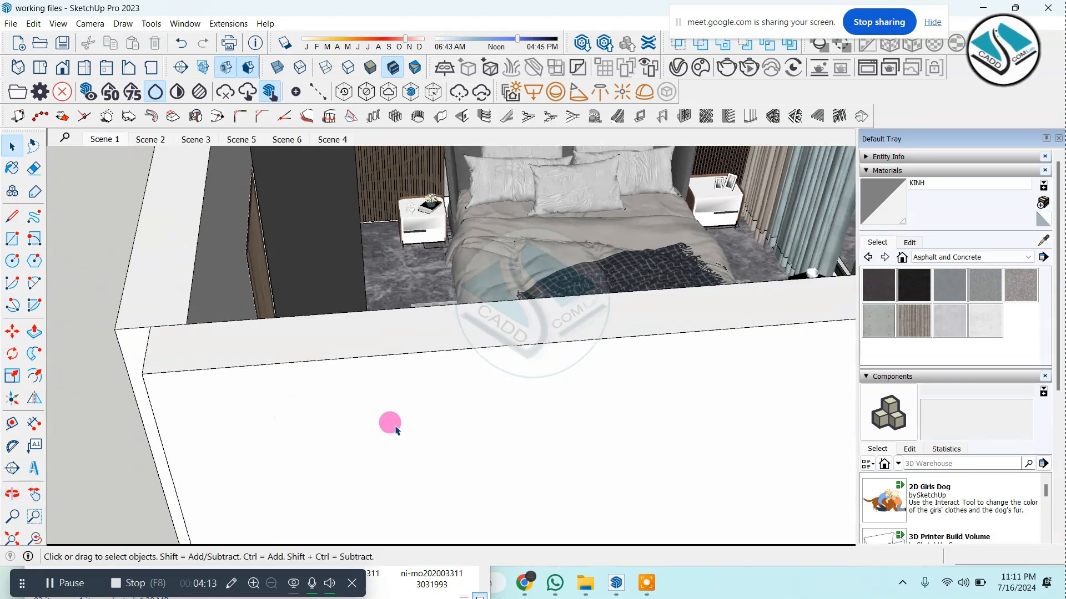
scroll(623, 262, up, 5)
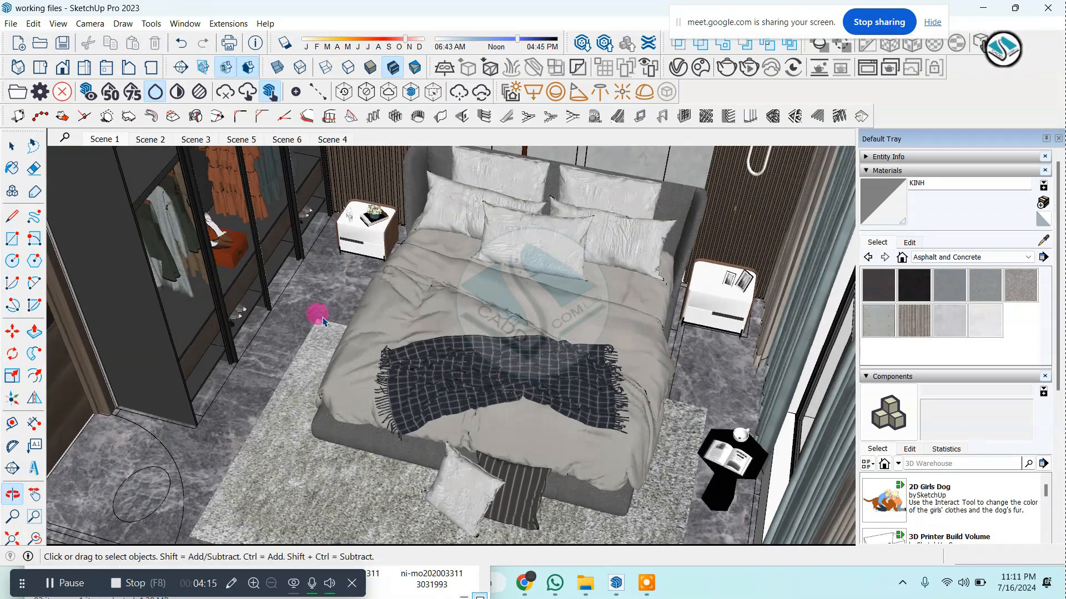
scroll(316, 309, up, 5)
Reopen the V-Ray Asset Editor and sample the material of the dark marble floor beside the bed
click(228, 24)
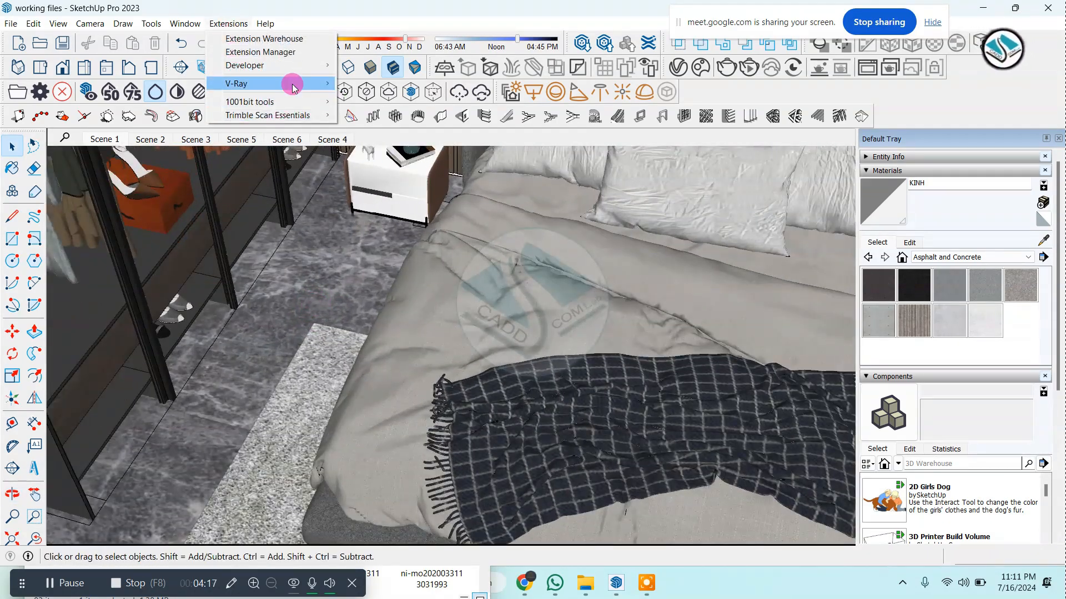
mouse_move(280, 83)
click(364, 84)
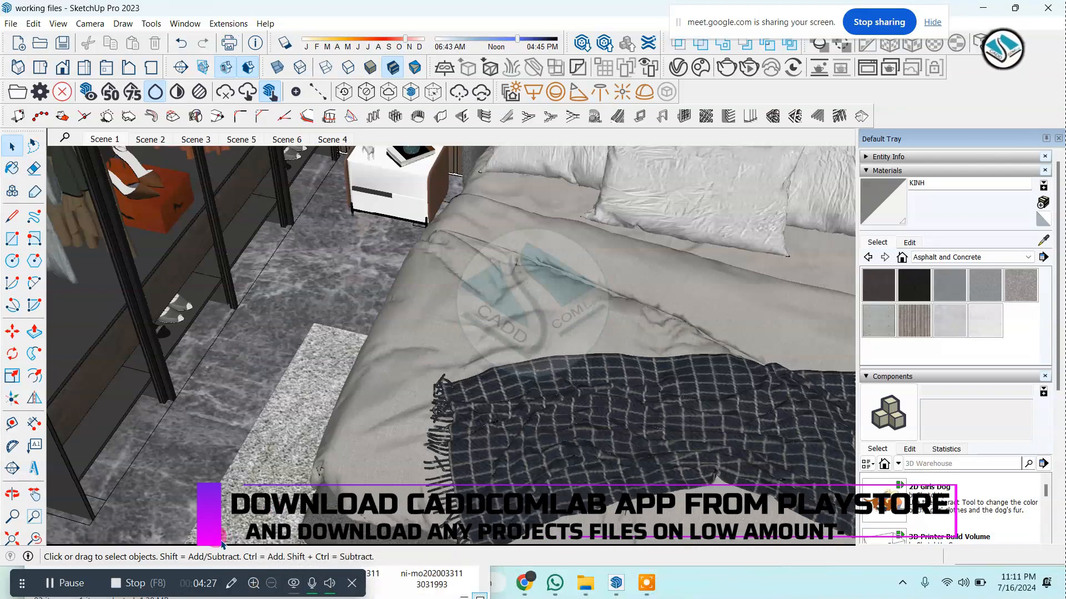
click(71, 583)
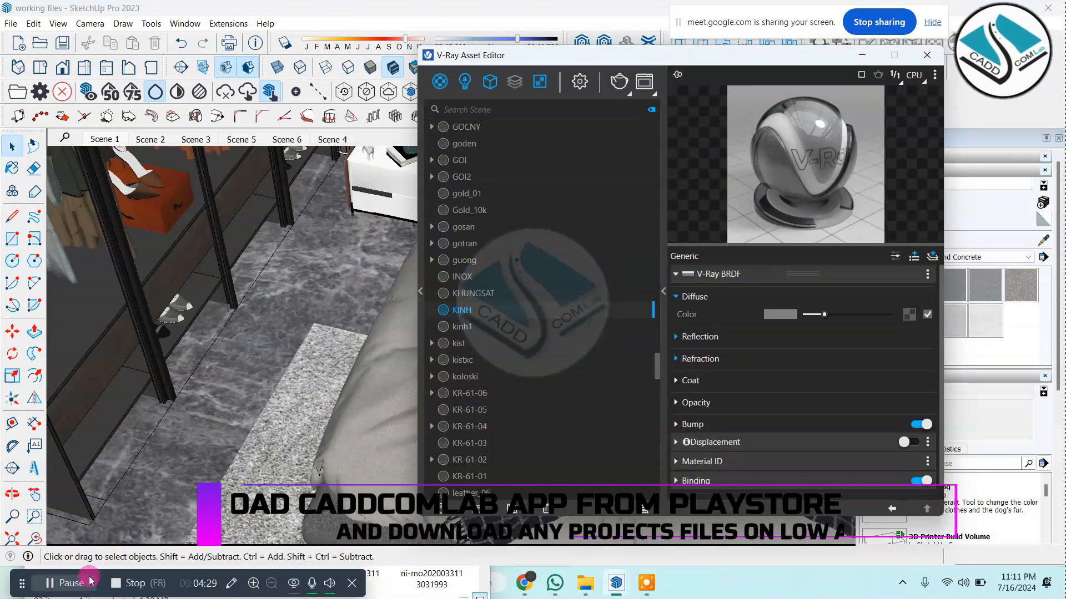
click(1042, 242)
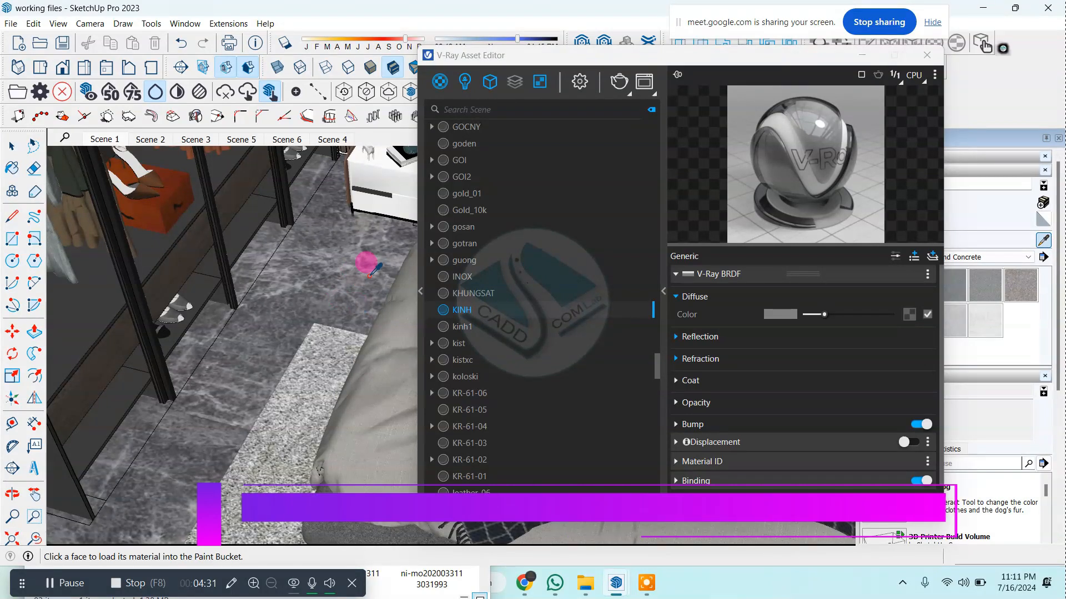
click(362, 258)
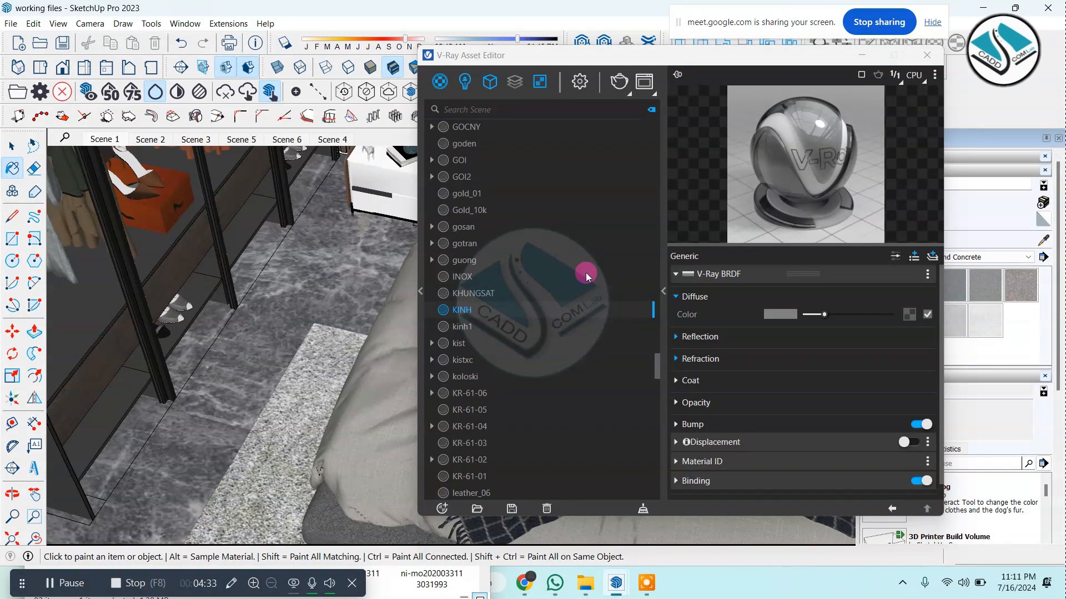
click(346, 274)
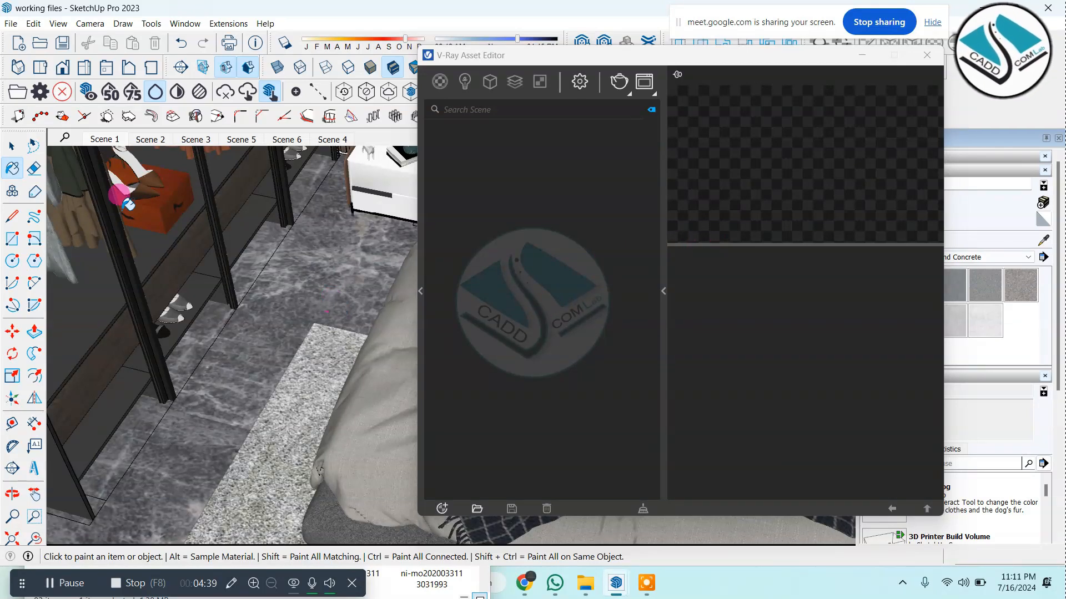
key(space)
mouse_move(337, 282)
middle_down()
mouse_move(352, 251)
mouse_move(338, 275)
mouse_move(342, 301)
middle_up()
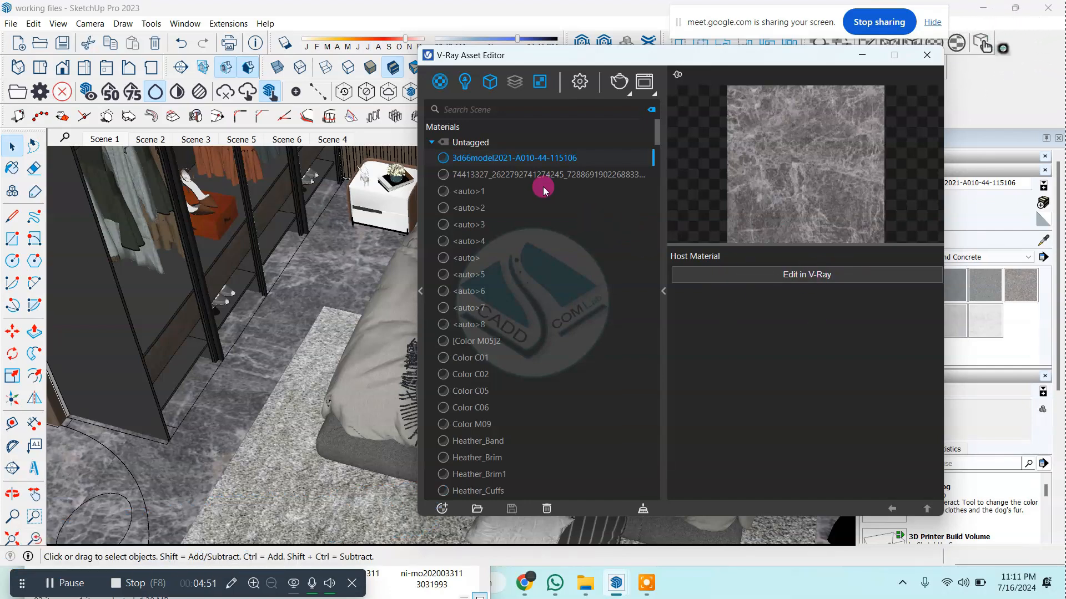
click(465, 159)
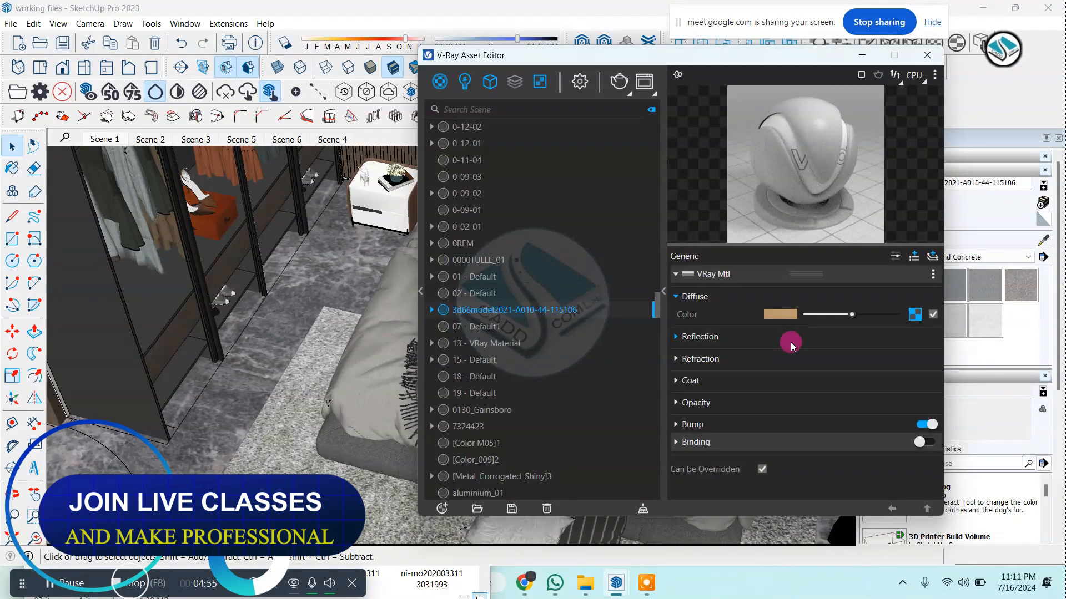
click(676, 338)
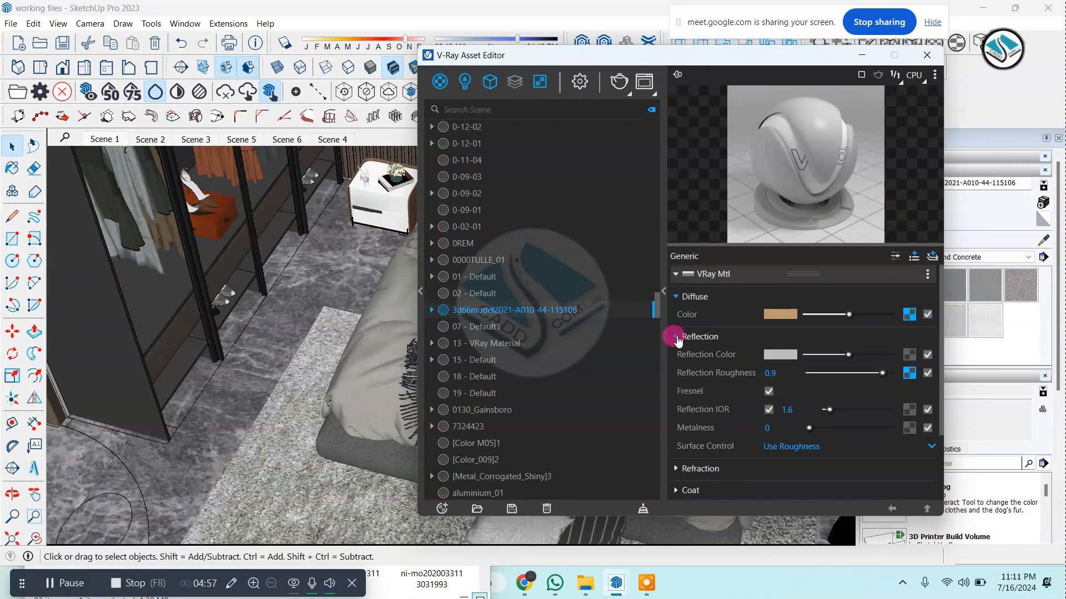
click(908, 315)
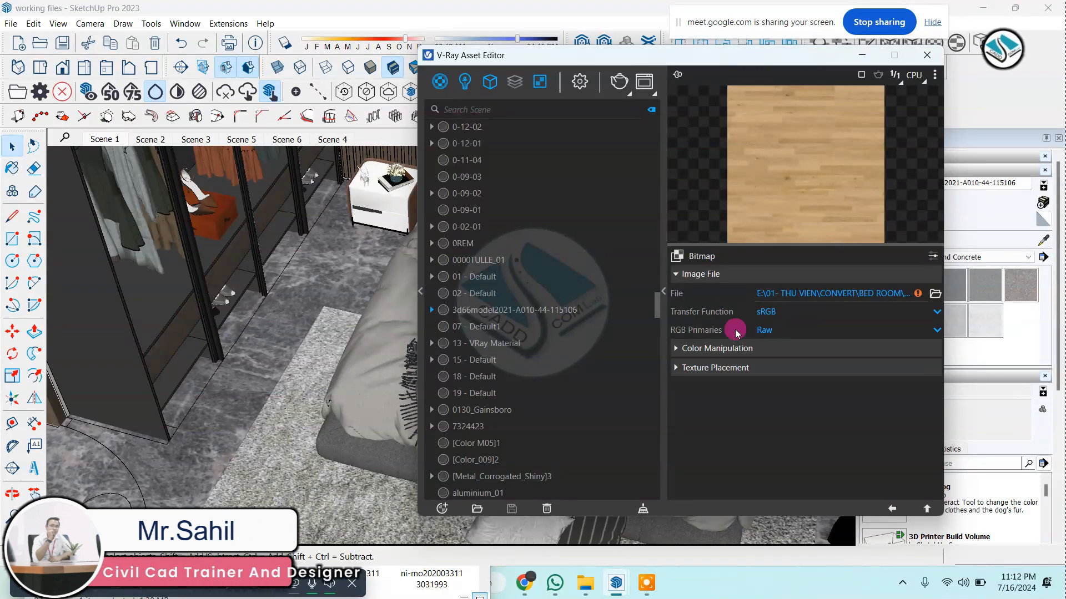
Open the bedroom floor group for editing and sample the marble material from its floor face
scroll(347, 311, down, 5)
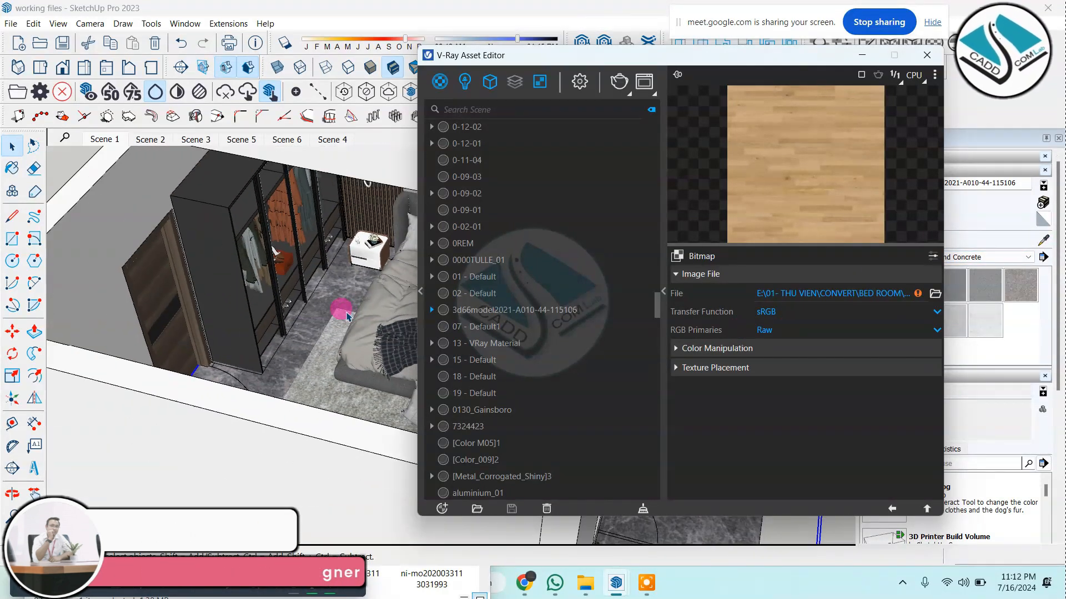
scroll(255, 254, down, 5)
scroll(357, 285, up, 5)
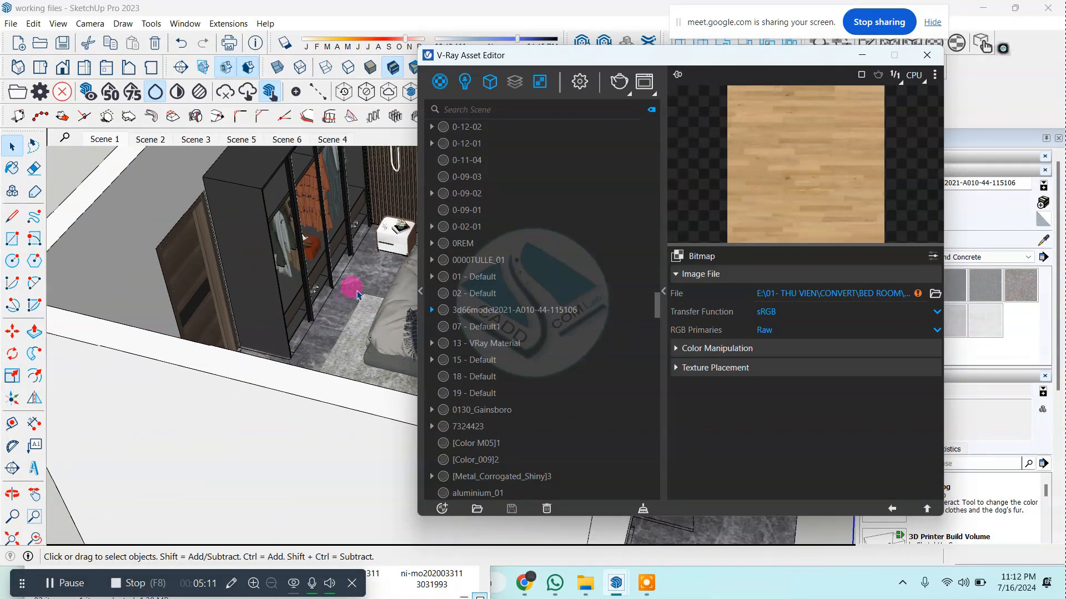
scroll(357, 278, up, 4)
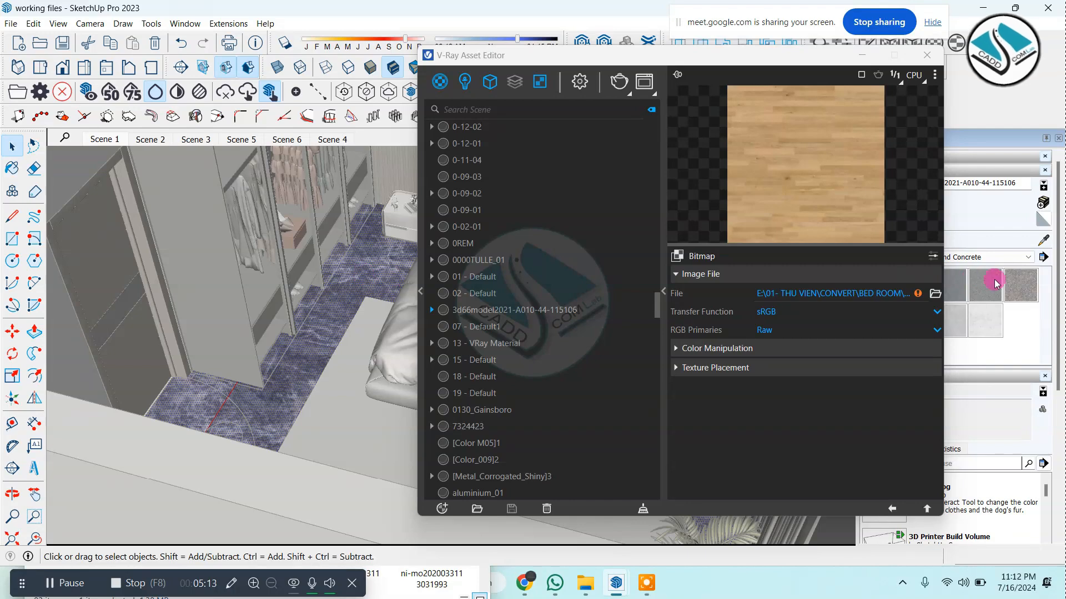
click(1042, 241)
click(369, 228)
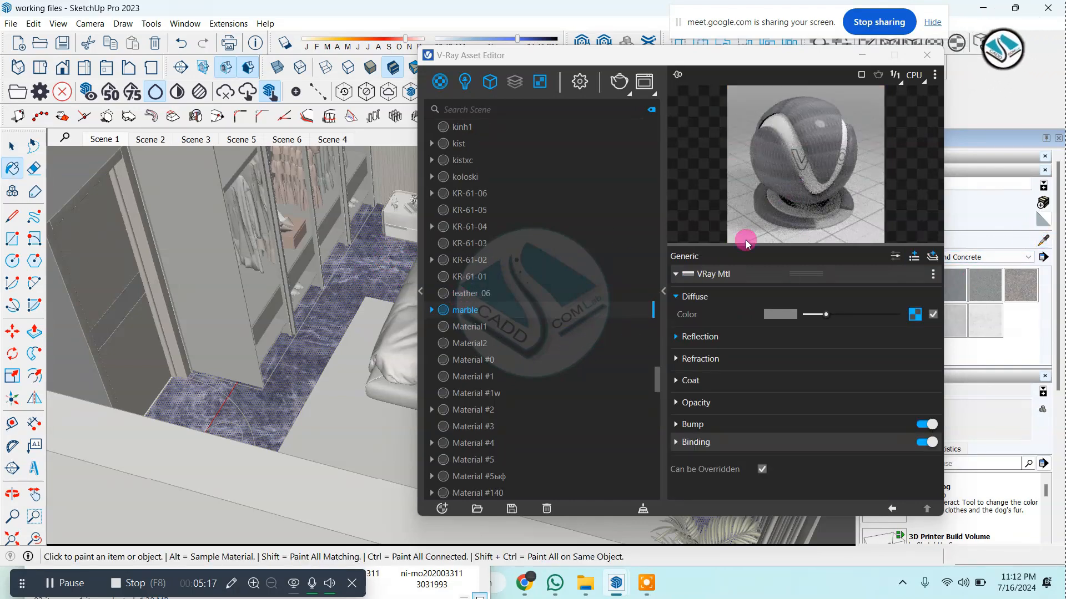
Set the marble material's reflection color to a lighter grey, then close the asset editor and exit the floor group
click(674, 336)
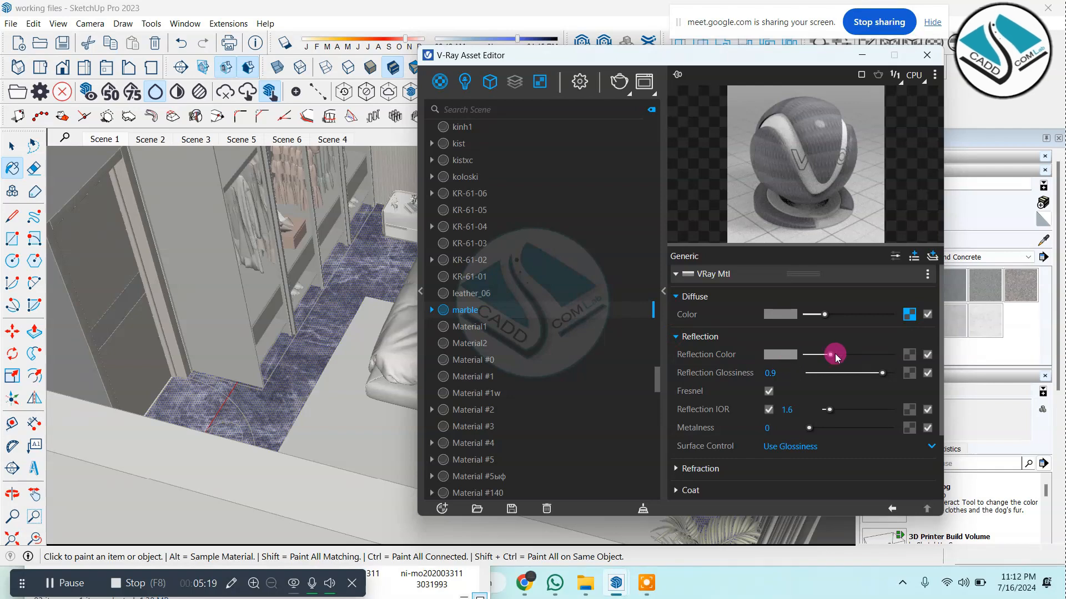
click(926, 56)
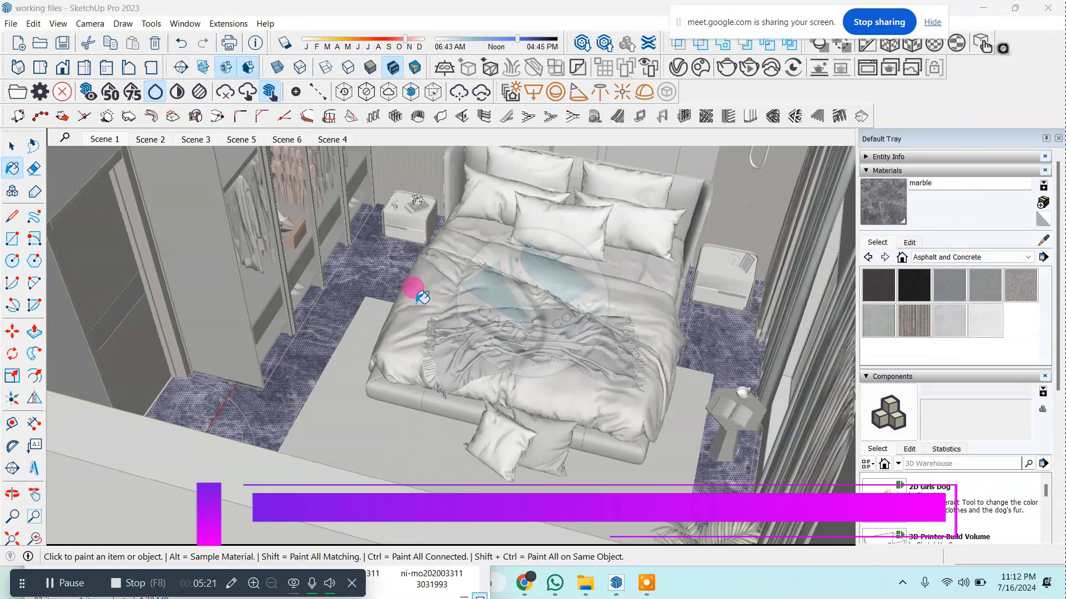
scroll(414, 294, down, 5)
click(12, 148)
click(128, 194)
Reopen the V-Ray Asset Editor and move it clear of the glass door between the blue curtains
middle_drag(426, 318, 679, 227)
scroll(680, 228, up, 10)
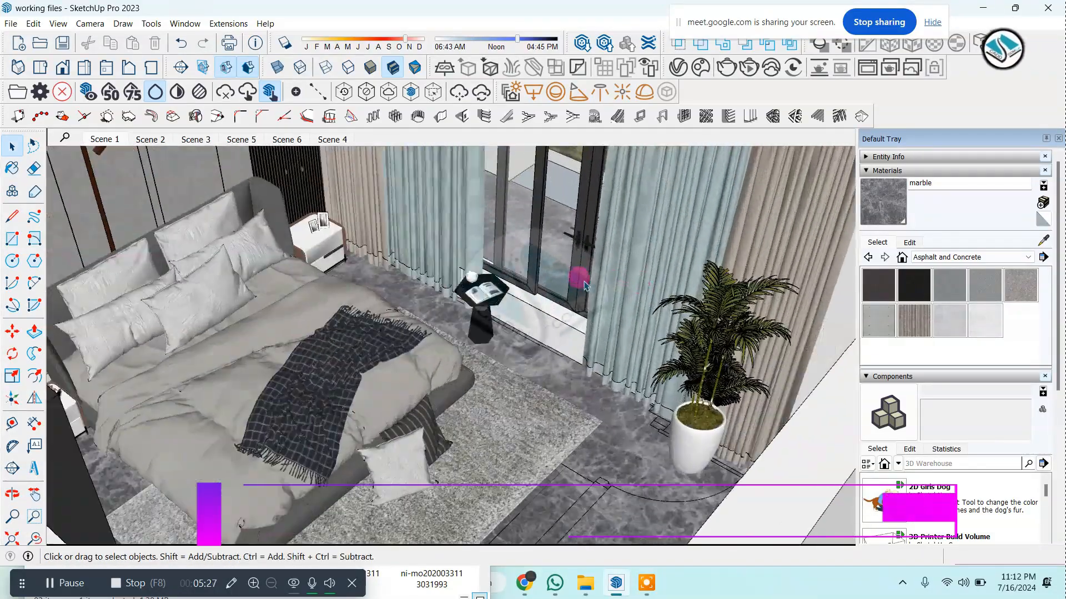
scroll(566, 340, down, 2)
scroll(604, 186, up, 8)
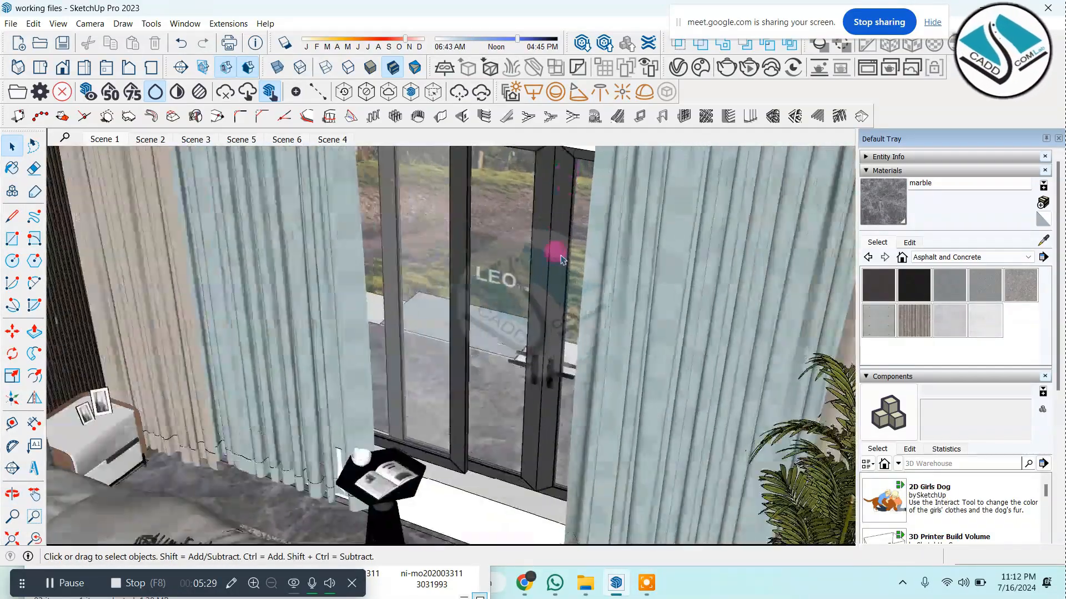
middle_drag(557, 256, 551, 272)
click(228, 24)
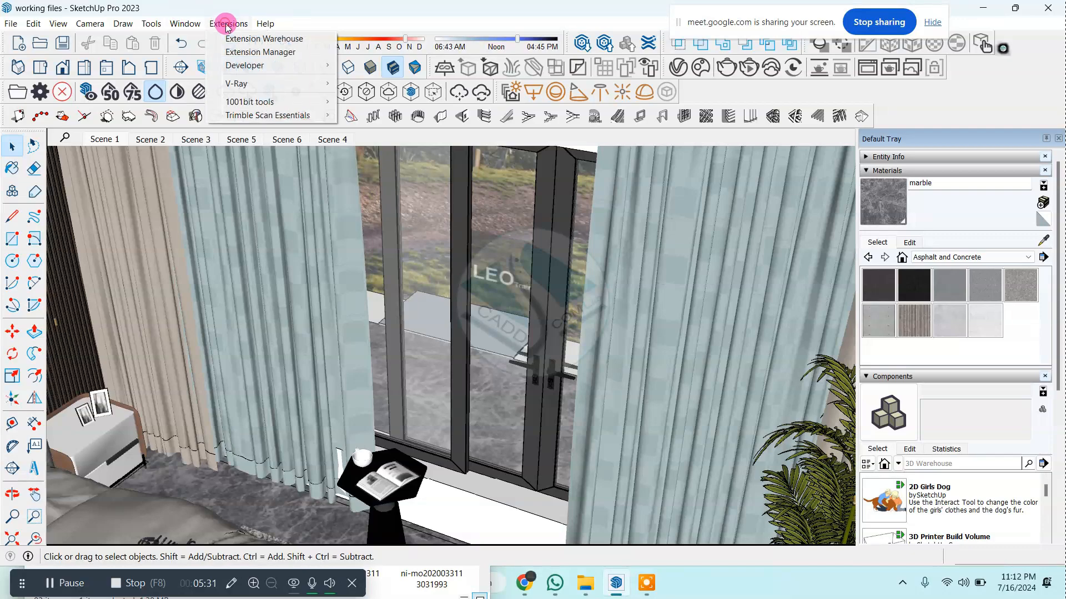
click(314, 85)
click(375, 83)
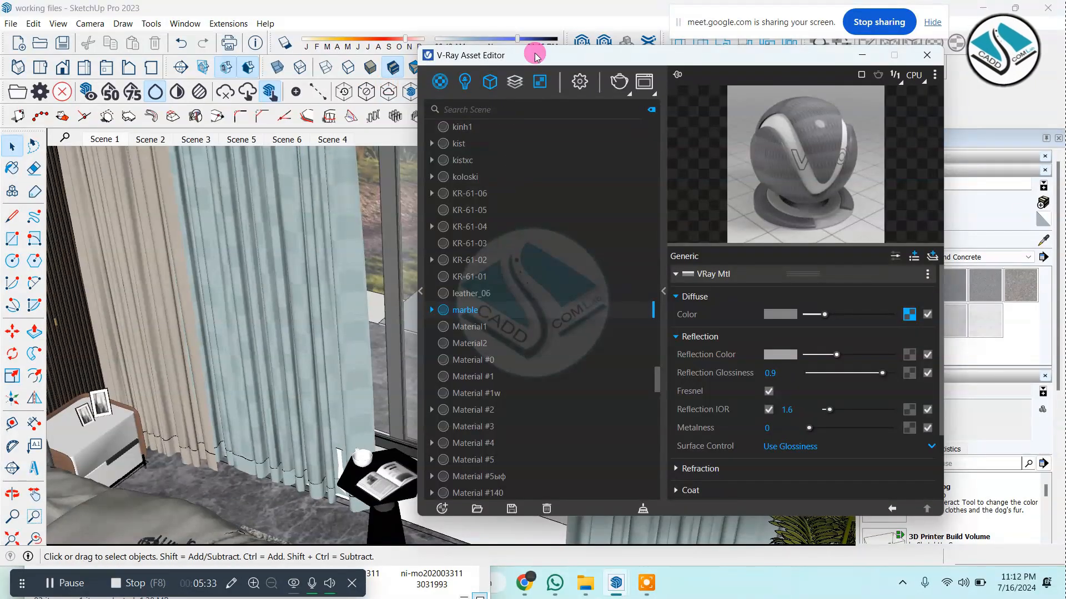
mouse_move(536, 52)
mouse_down()
mouse_move(387, 314)
mouse_move(231, 225)
mouse_move(673, 89)
mouse_move(619, 20)
mouse_up()
scroll(286, 231, down, 4)
scroll(444, 252, up, 4)
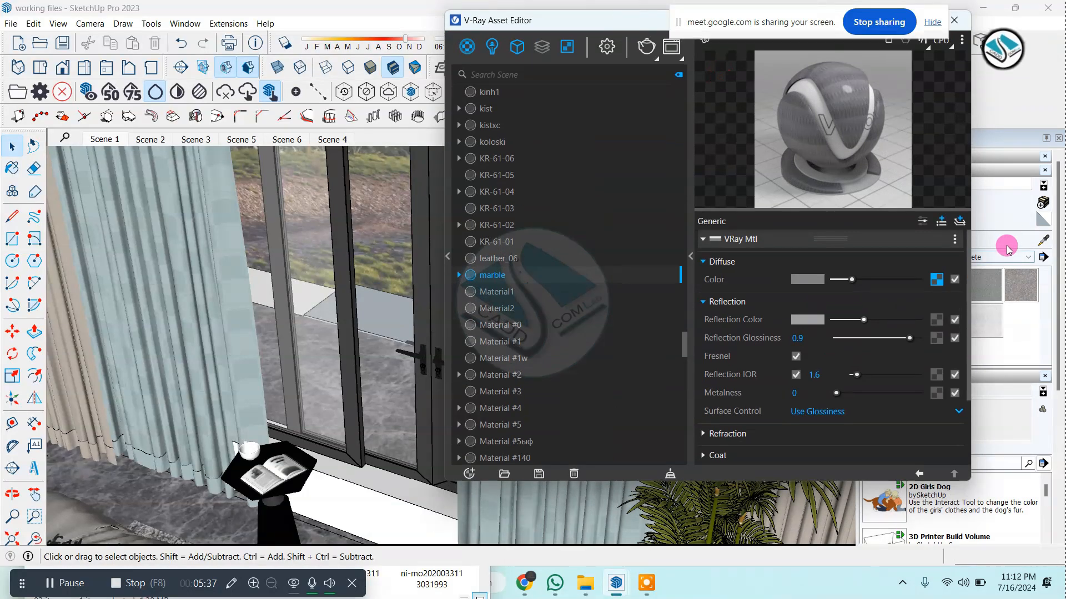
Sample the dark frame and the glass pane of the sliding door to load their materials for review
click(1043, 242)
click(338, 235)
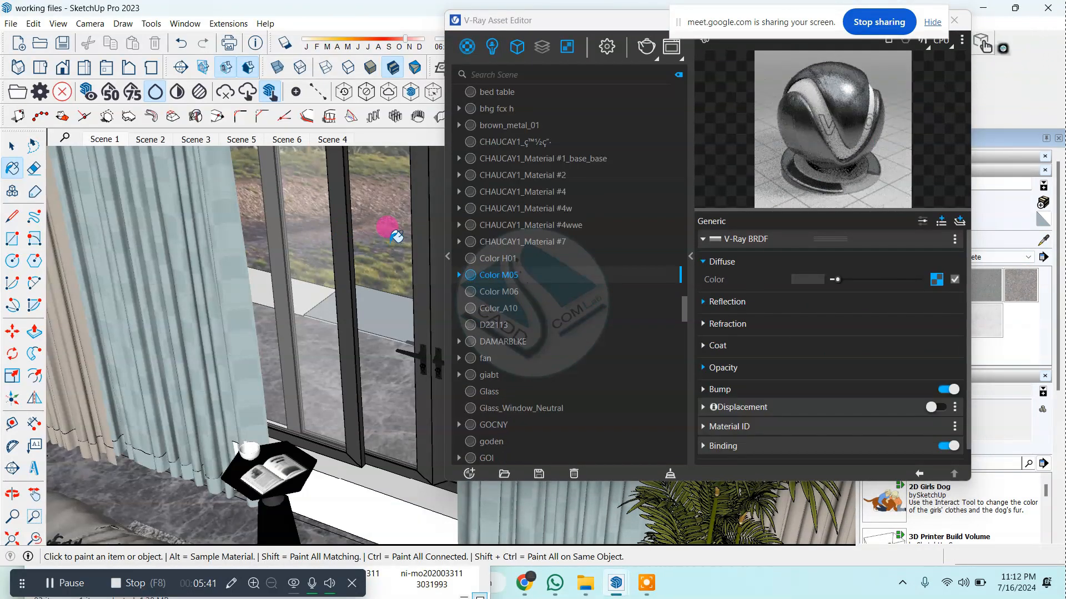
click(1043, 242)
click(381, 196)
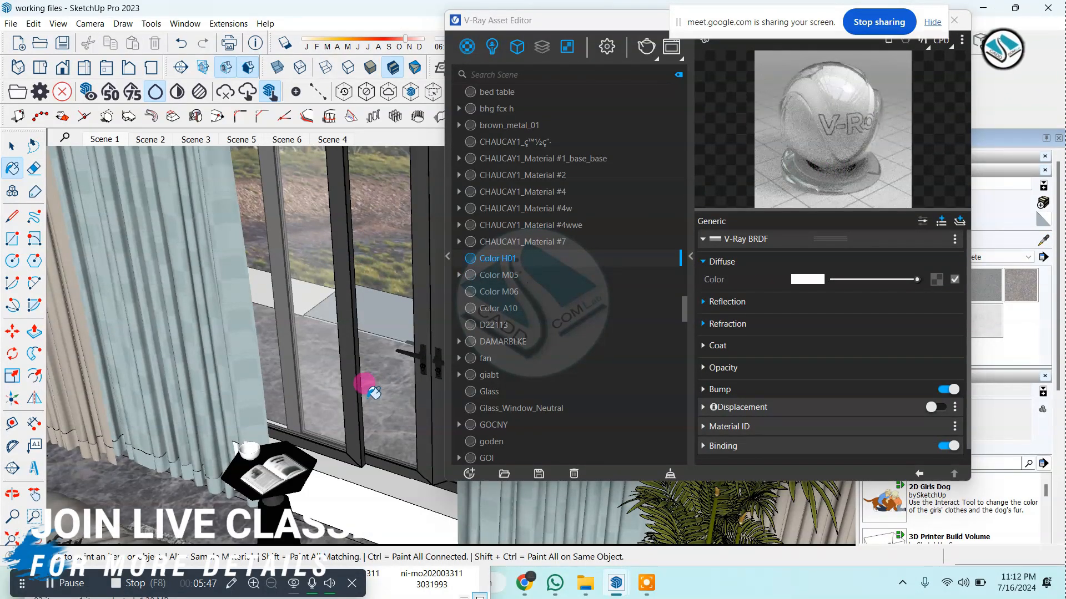
scroll(402, 192, down, 4)
scroll(326, 417, up, 3)
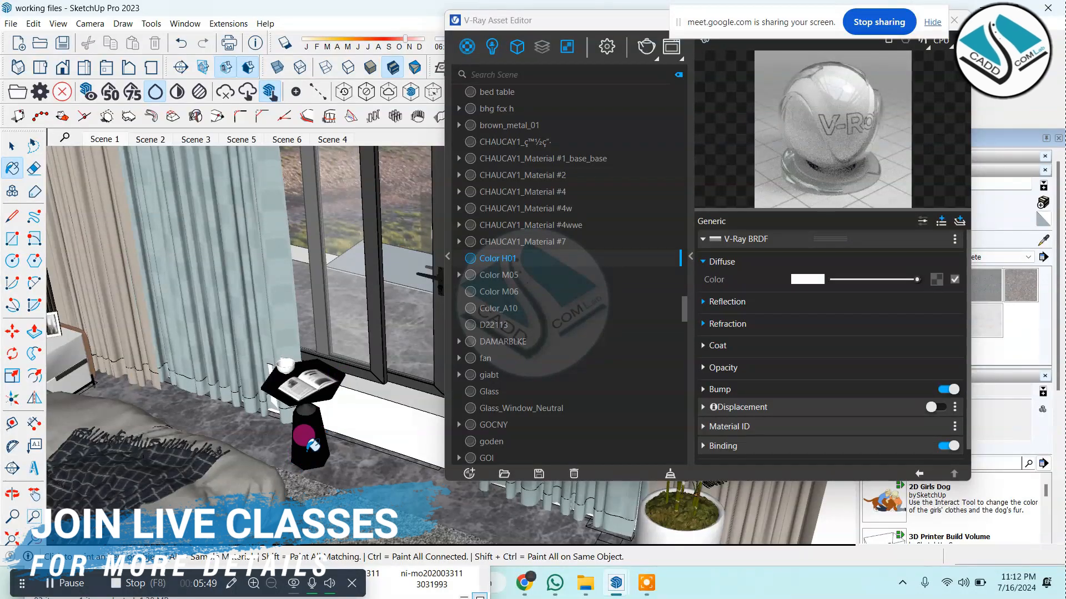
Sample the small side table's black vray_21 - CoronaMtl material, make it editable in V-Ray, and close the asset editor
scroll(313, 444, up, 2)
click(1050, 245)
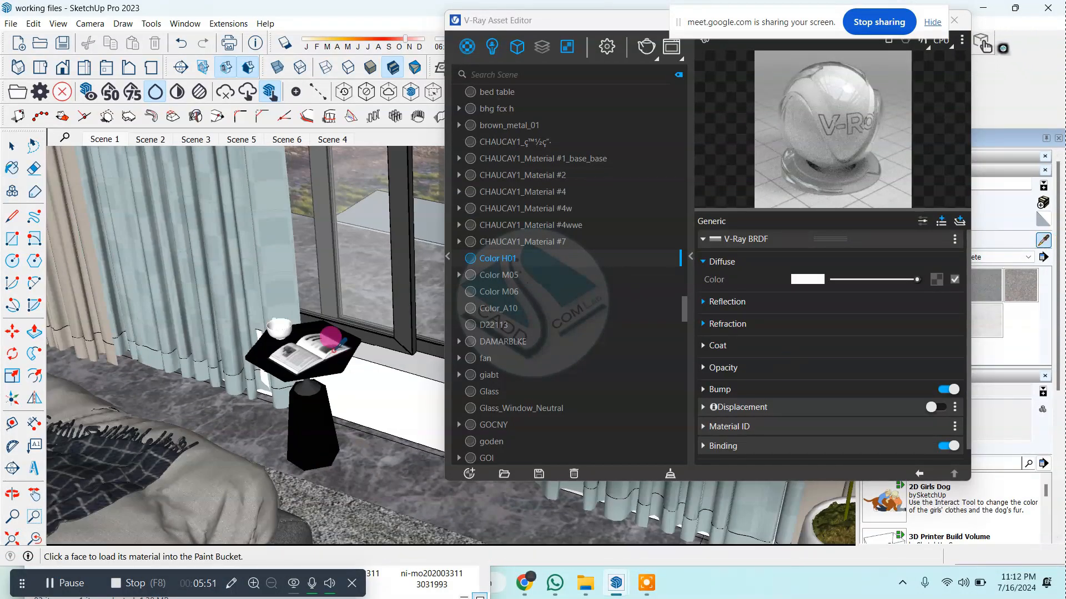
click(333, 318)
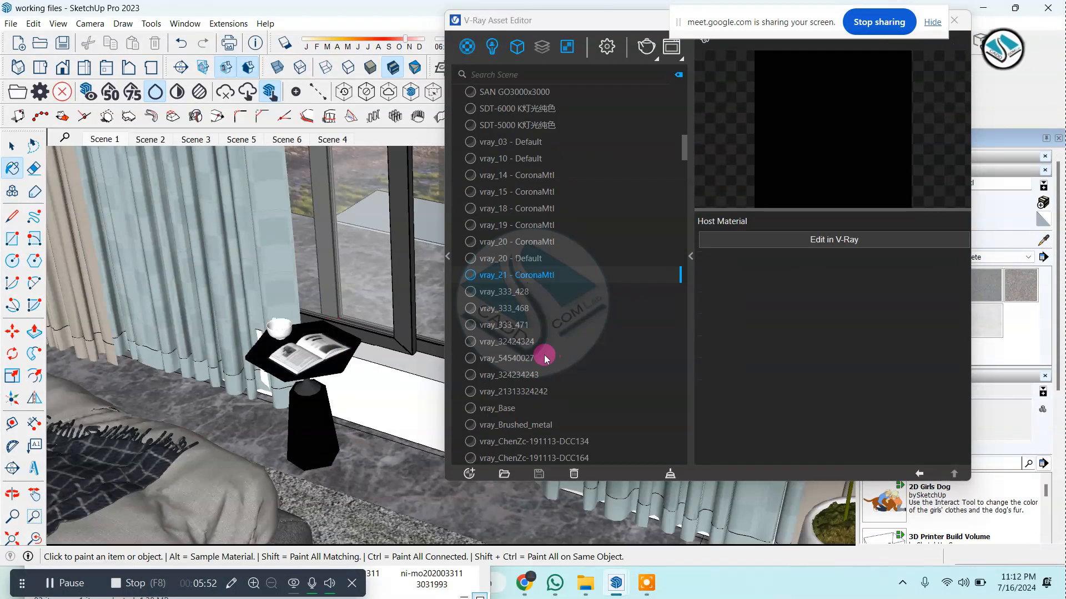
click(845, 252)
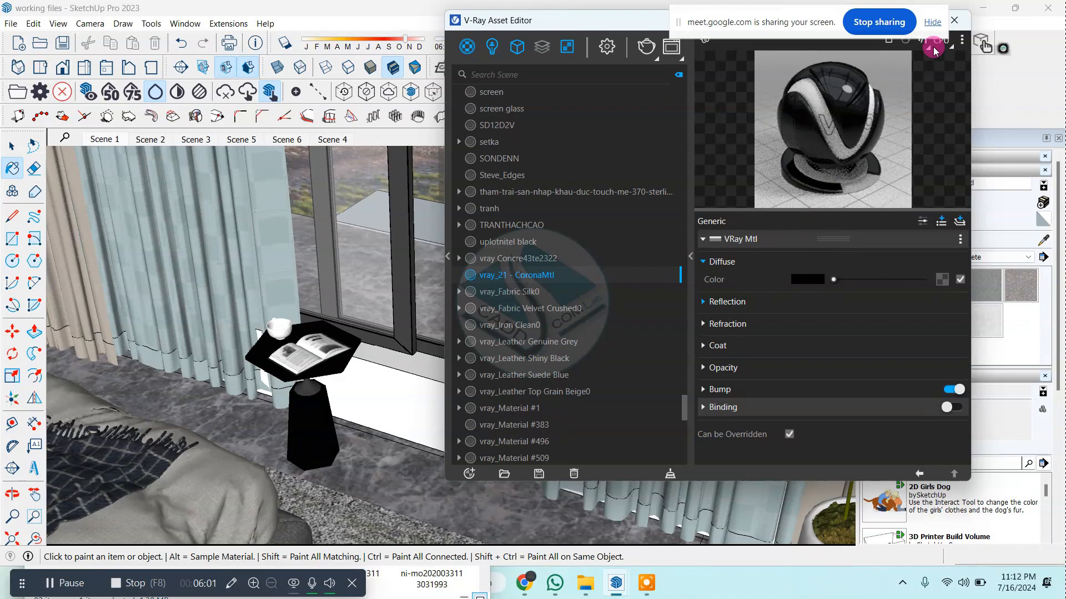
click(955, 22)
Open the pendant lamp beside the bed for editing and select its white U-shaped tube
scroll(471, 285, down, 5)
mouse_move(578, 317)
middle_down()
mouse_move(507, 357)
mouse_move(500, 390)
mouse_move(475, 383)
middle_up()
scroll(459, 329, down, 3)
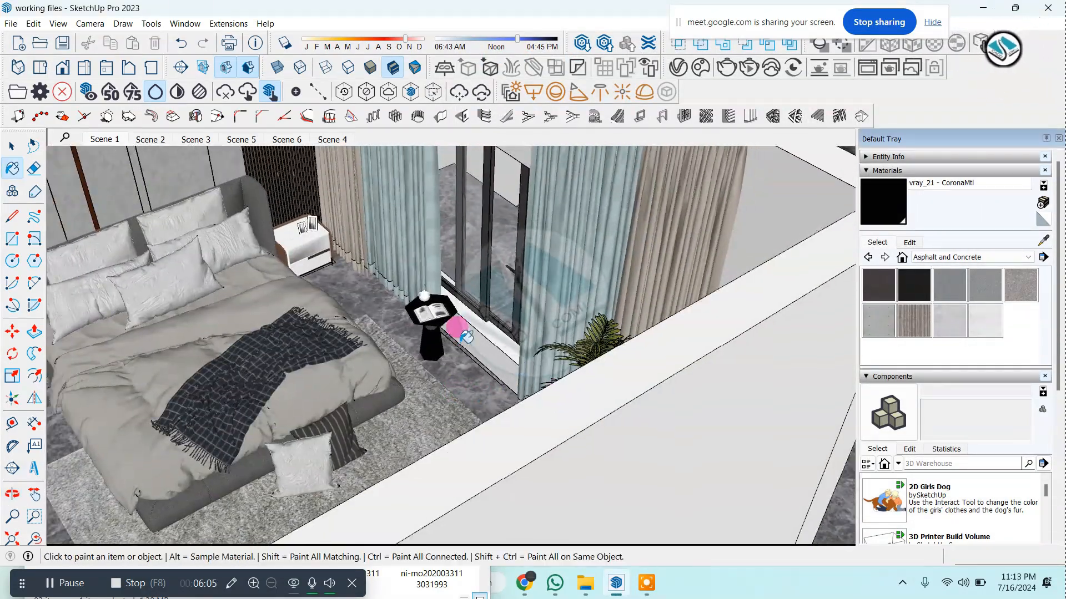
click(11, 145)
middle_drag(544, 386, 358, 207)
scroll(476, 297, up, 10)
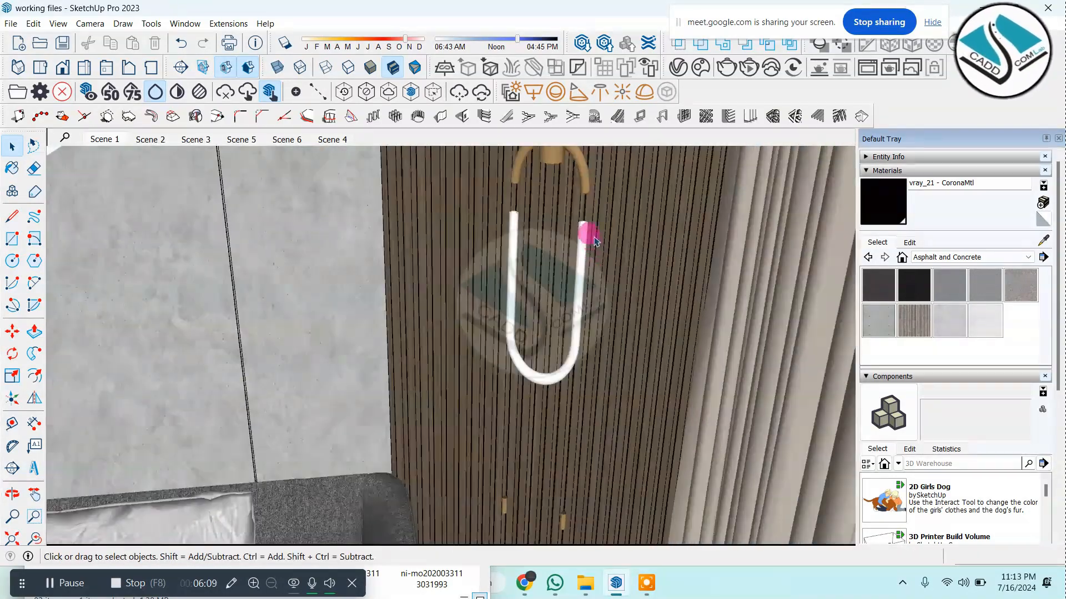
click(578, 234)
middle_drag(566, 261, 582, 242)
scroll(581, 240, up, 2)
double_click(579, 237)
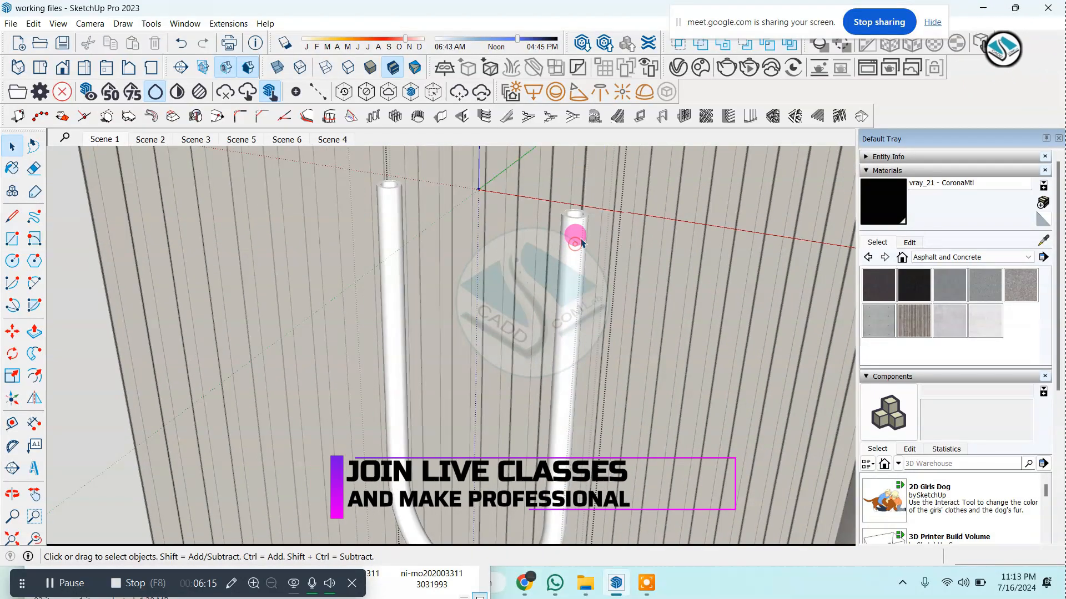
click(579, 235)
key(Escape)
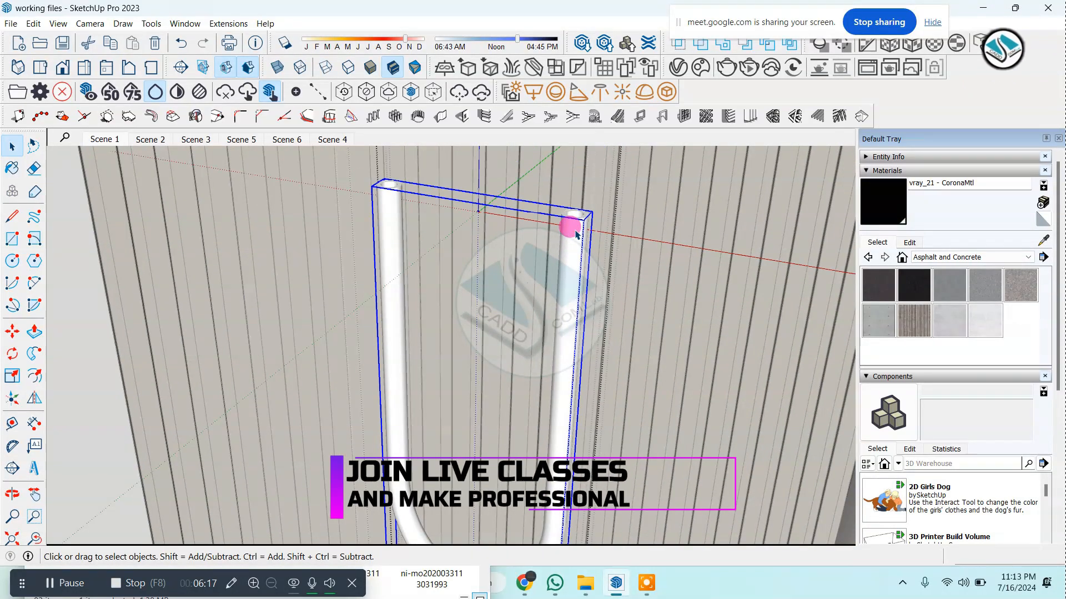
Open the V-Ray Asset Editor, sample the lamp tube's vray_CRN.3232 material and make it editable in V-Ray
click(231, 23)
mouse_move(266, 83)
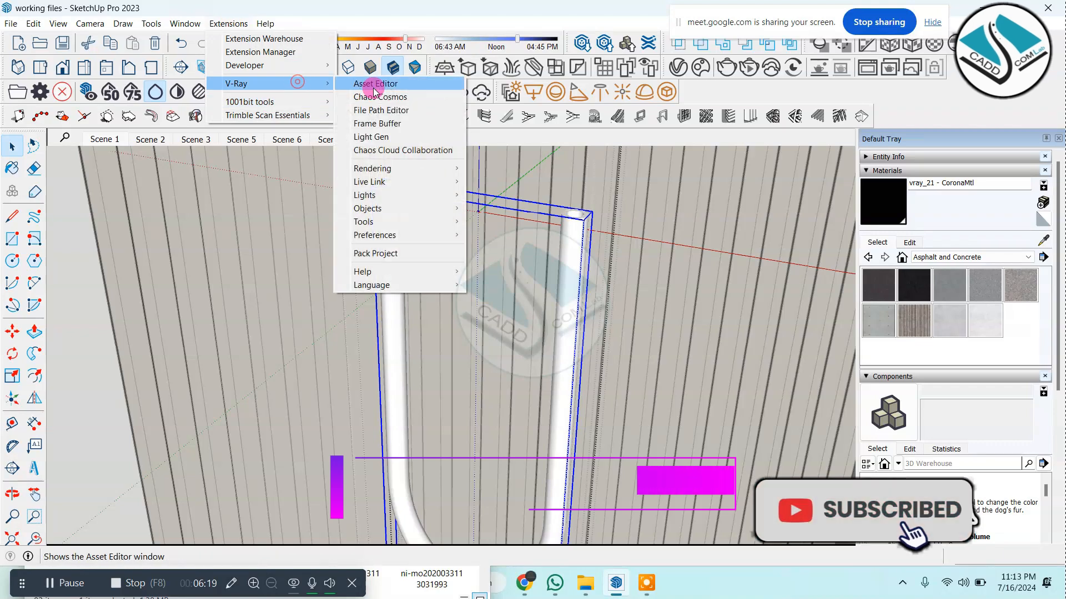
click(369, 83)
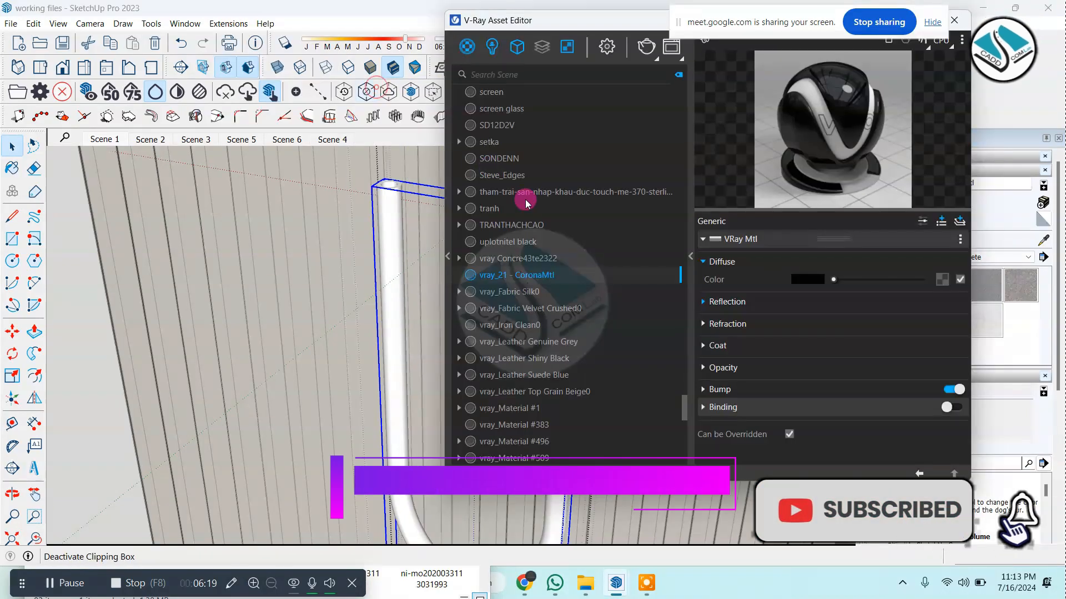
click(1041, 243)
click(388, 202)
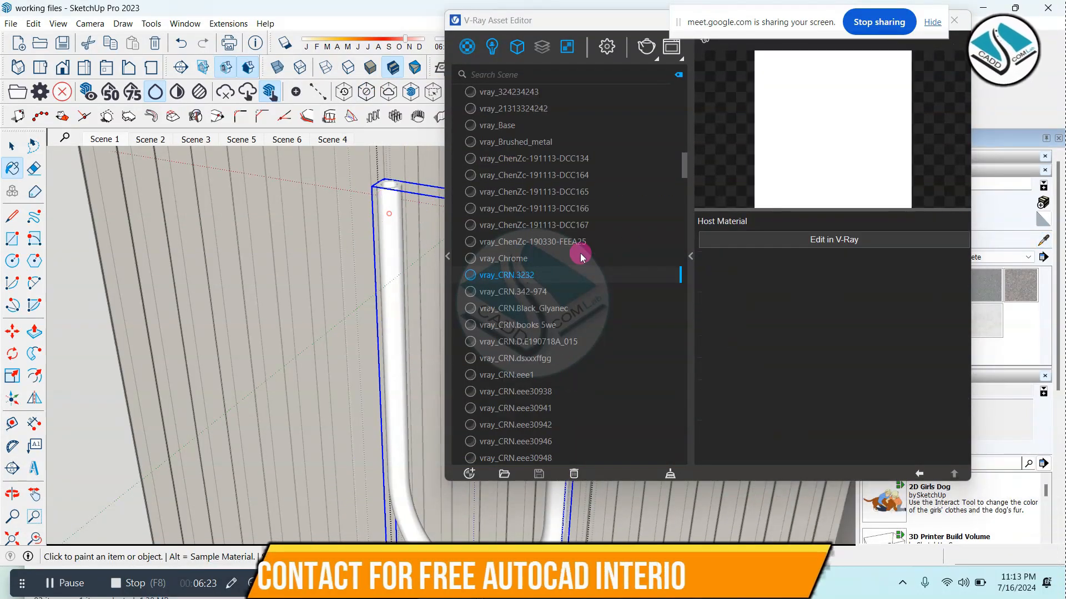
click(851, 241)
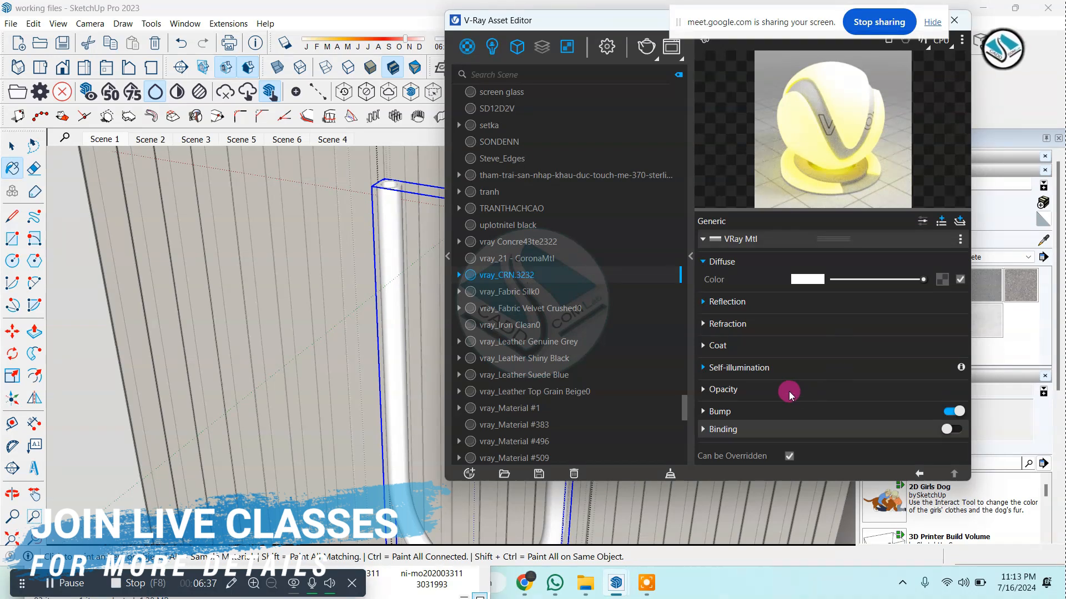
Examine the reflection, self-illumination, coat and refraction settings of the lamp tube material
click(703, 303)
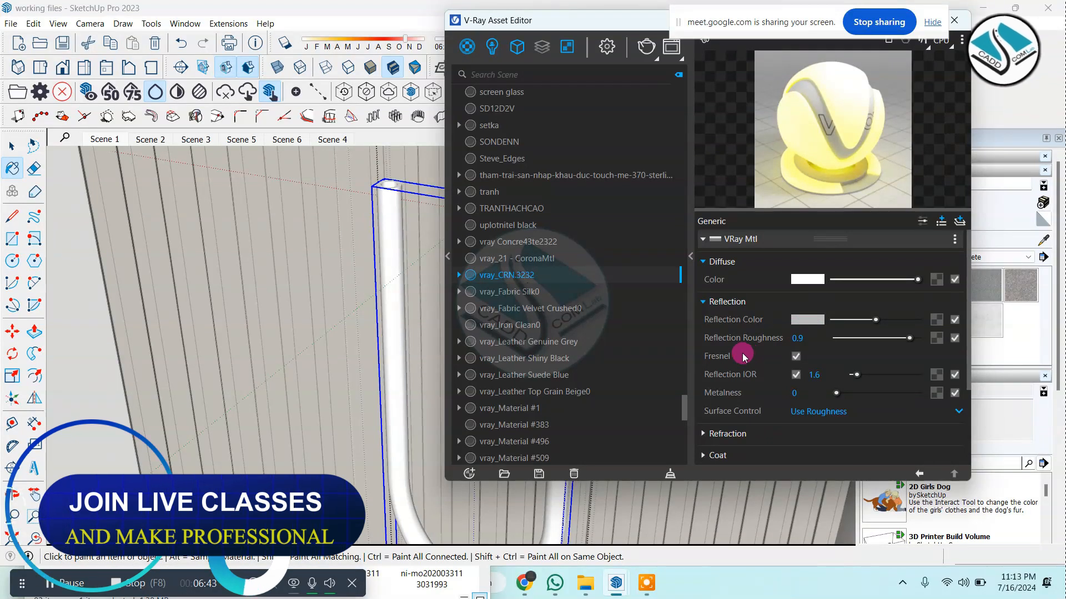
scroll(741, 336, down, 2)
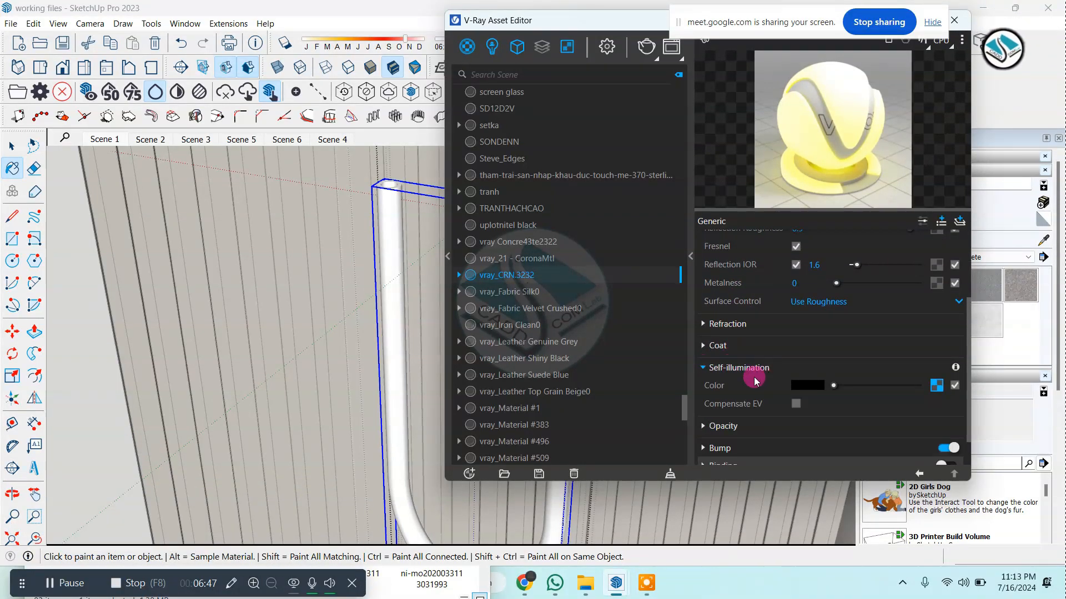
scroll(752, 380, down, 2)
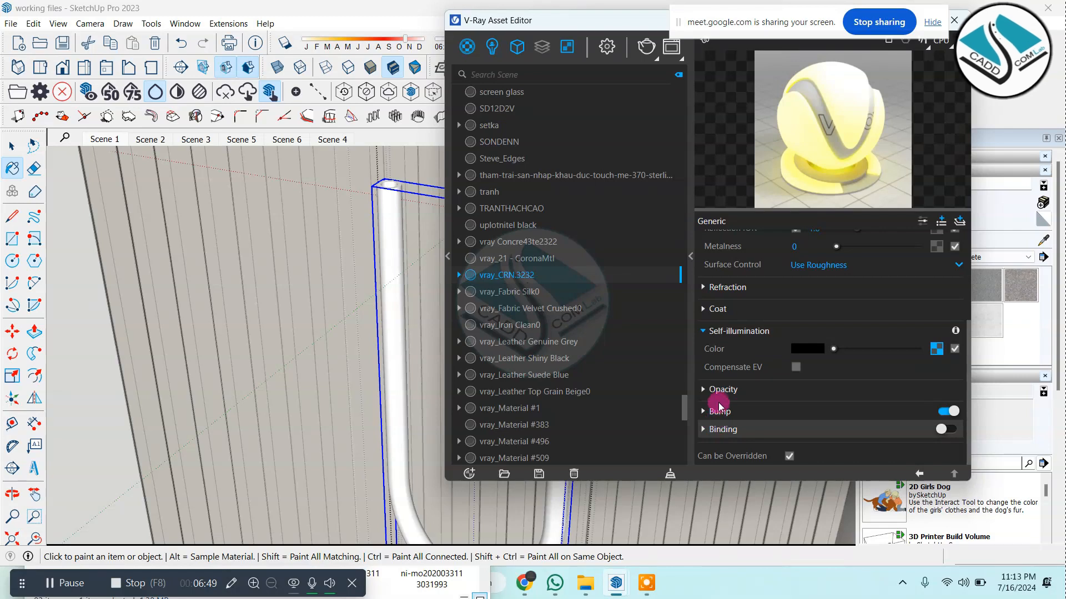
scroll(717, 340, up, 6)
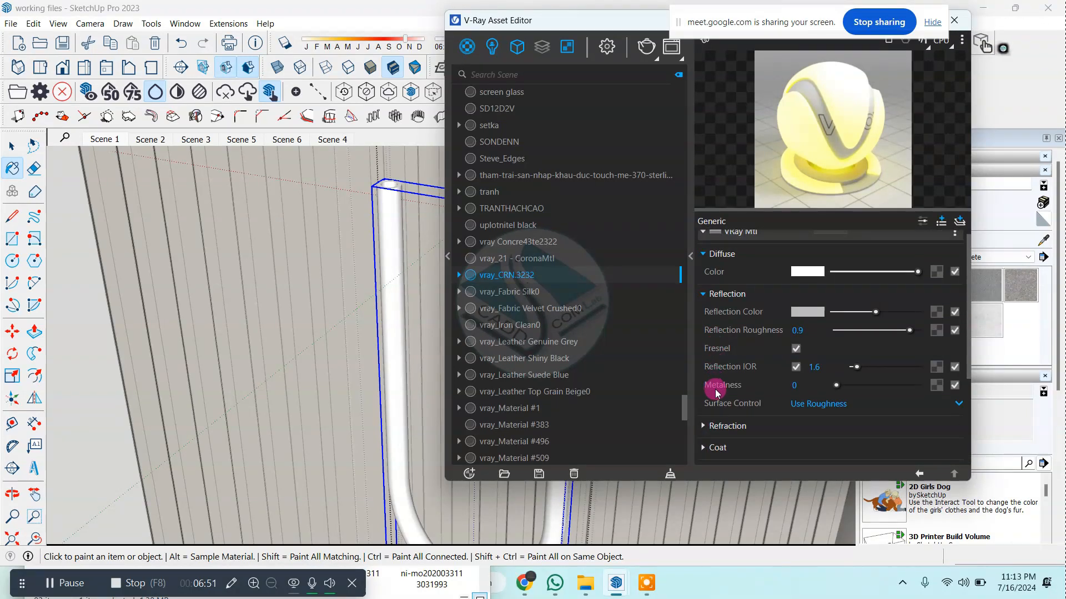
scroll(715, 389, down, 6)
click(703, 310)
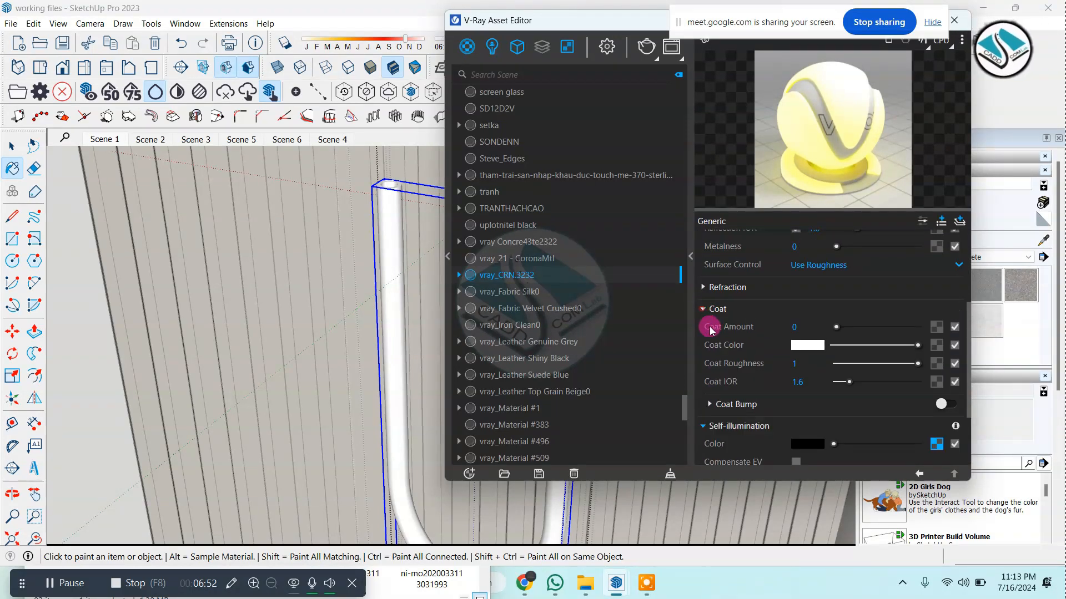
click(703, 287)
scroll(747, 379, up, 5)
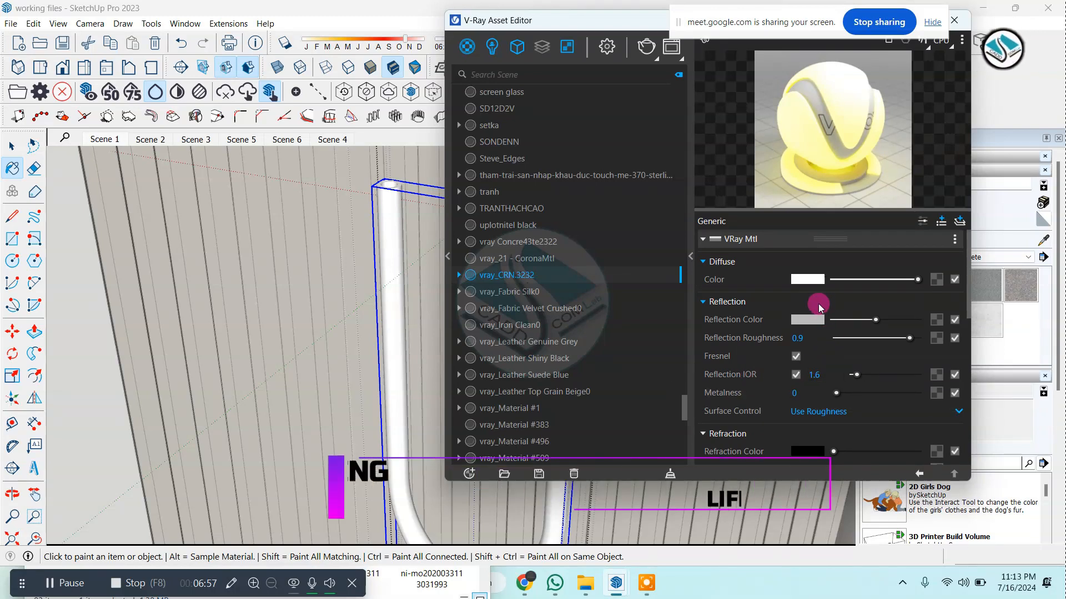
Open the Emissive texture under vray_CRN.3232 and set its Multiply Result to 500
drag(641, 29, 639, 63)
click(468, 310)
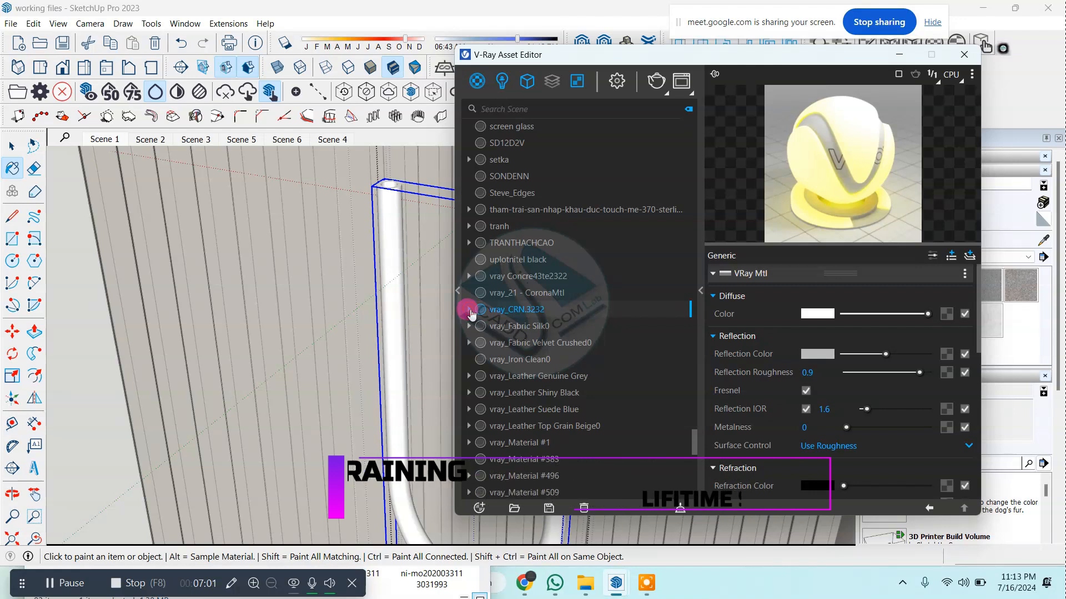
click(525, 327)
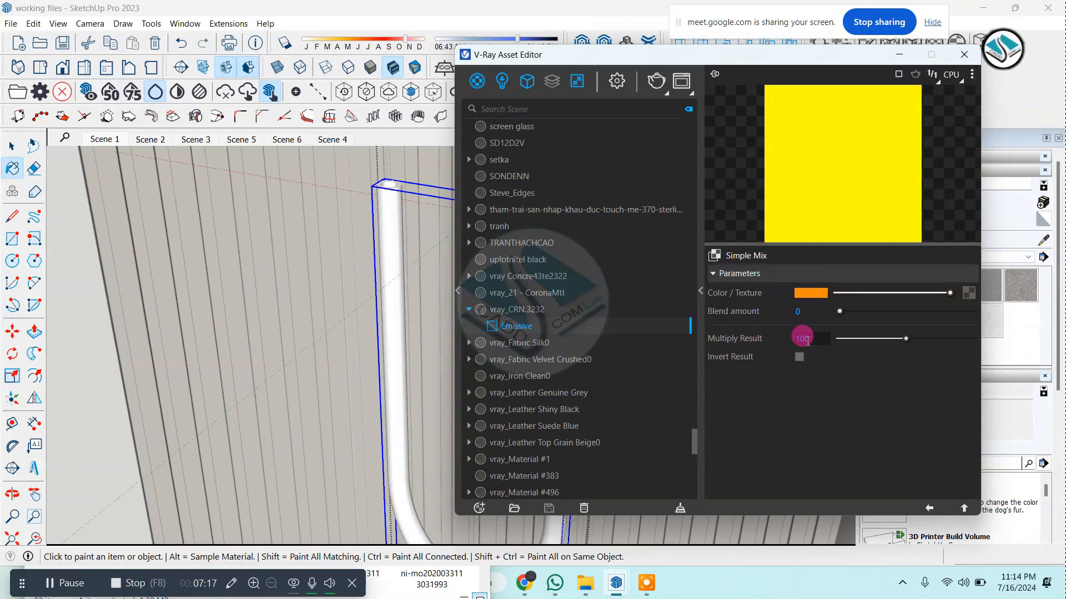
drag(791, 336, 815, 339)
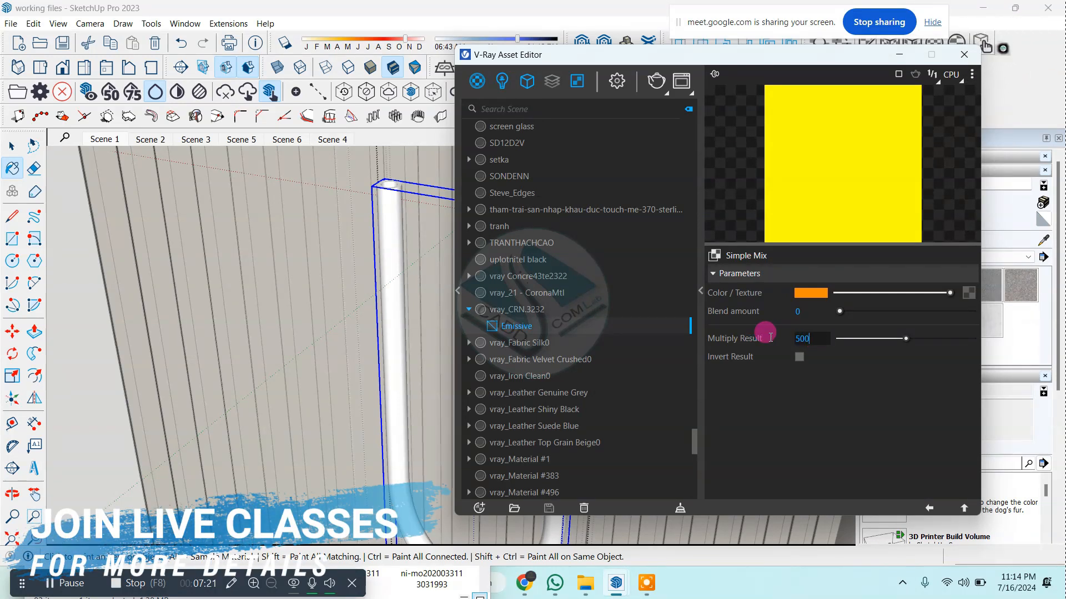
text(500)
key(Return)
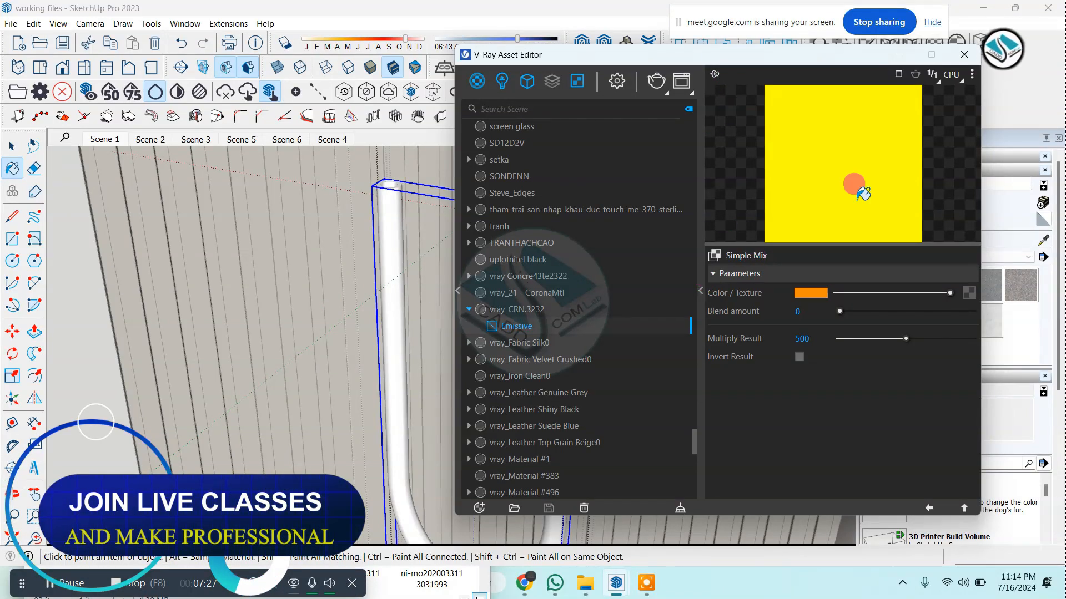
Exit the pendant lamp's nested groups to return to the whole room model
scroll(420, 249, down, 1)
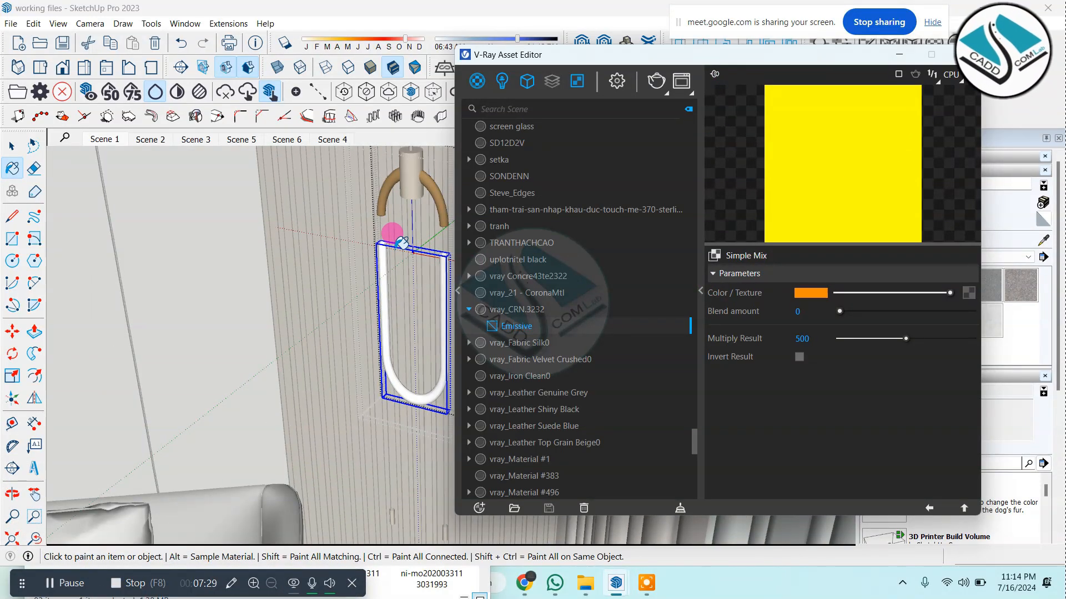
click(12, 147)
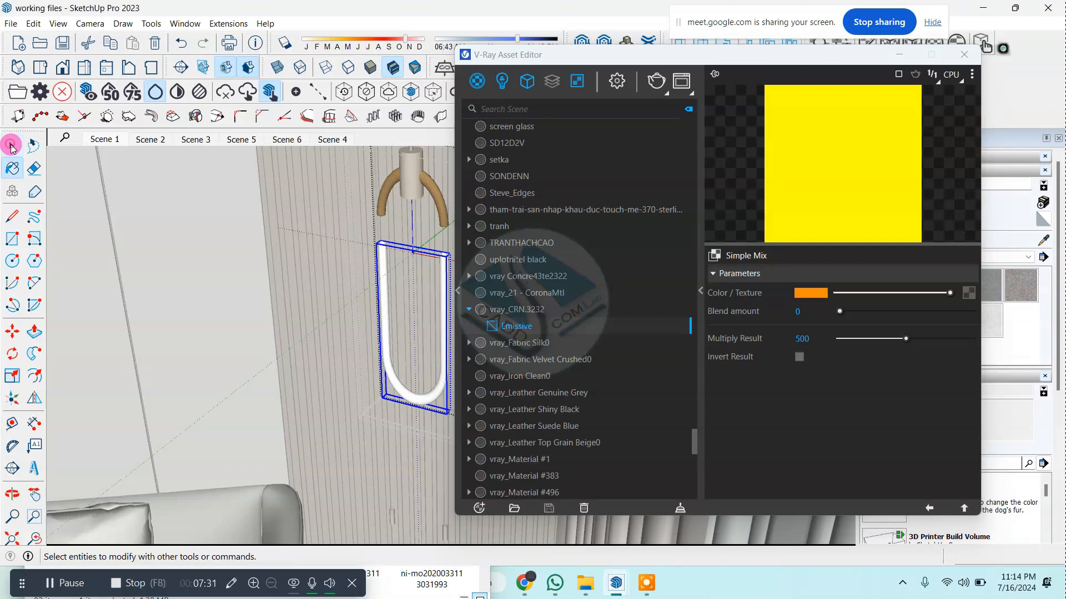
click(216, 216)
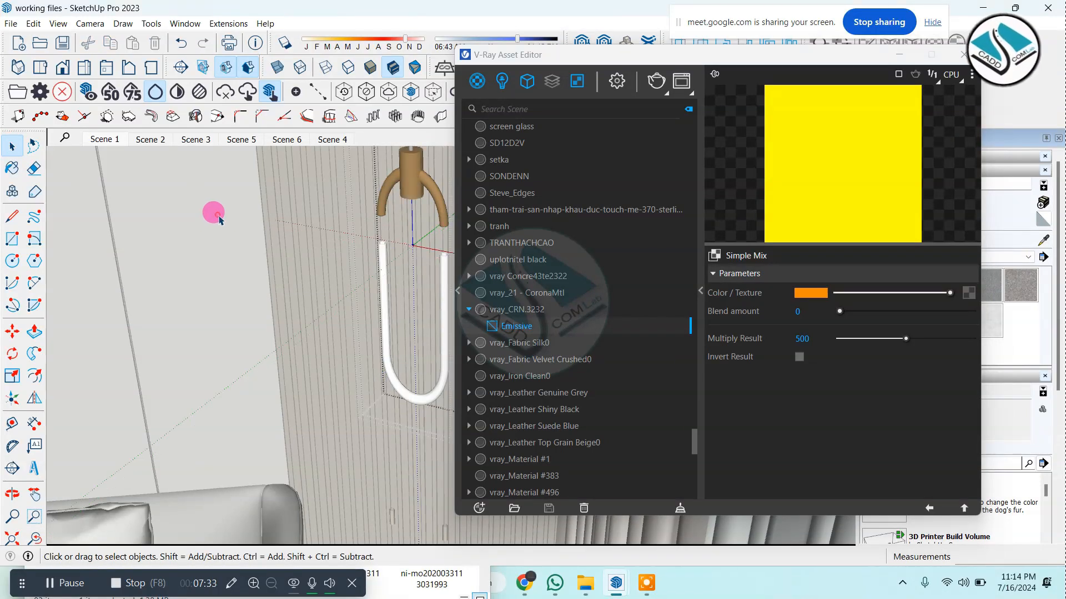
click(218, 215)
click(215, 214)
mouse_move(214, 214)
middle_down()
mouse_move(305, 231)
mouse_move(436, 203)
mouse_move(350, 223)
mouse_move(274, 222)
mouse_move(418, 188)
middle_up()
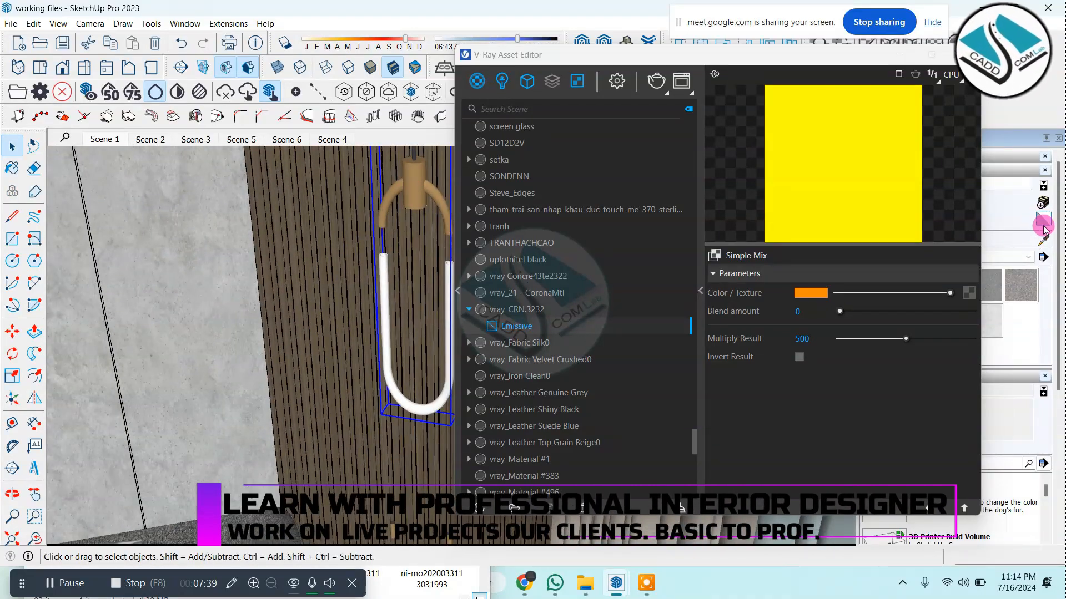
Sample the gold metal material from the pendant lamp's holder, make it editable in V-Ray, and close the asset editor
click(1042, 238)
click(415, 172)
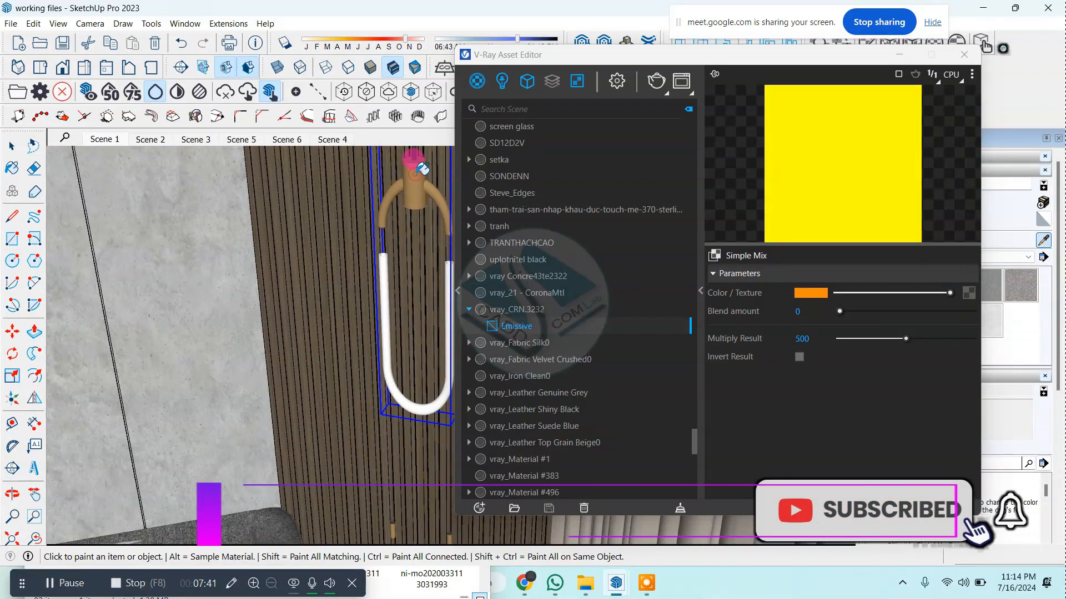
click(796, 276)
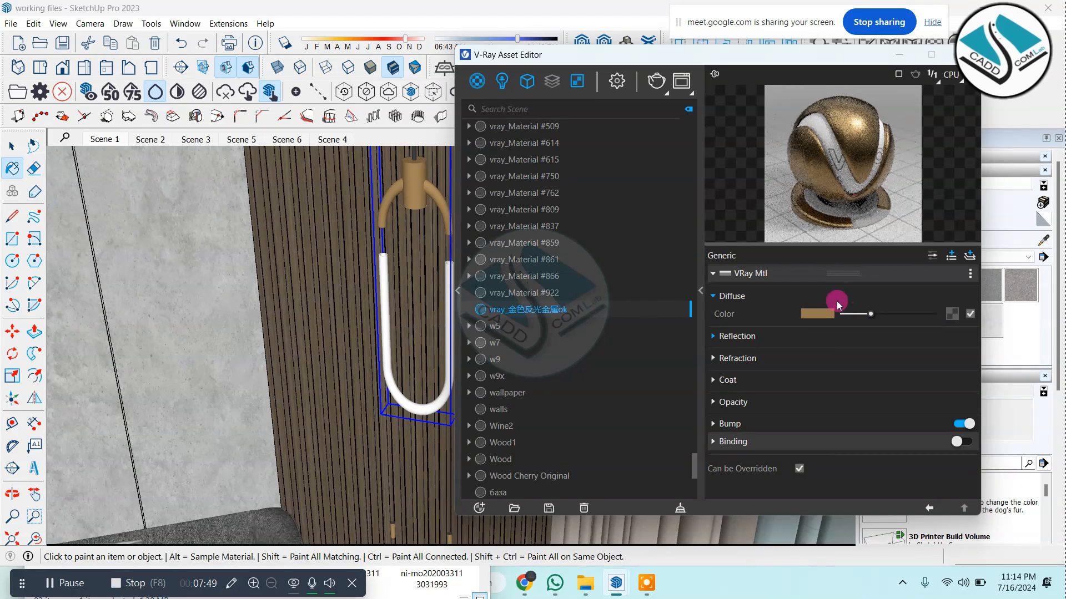
click(964, 61)
Draw a V-Ray rectangle light along one side of the recessed cove on the underside of the raised ceiling
scroll(544, 343, down, 3)
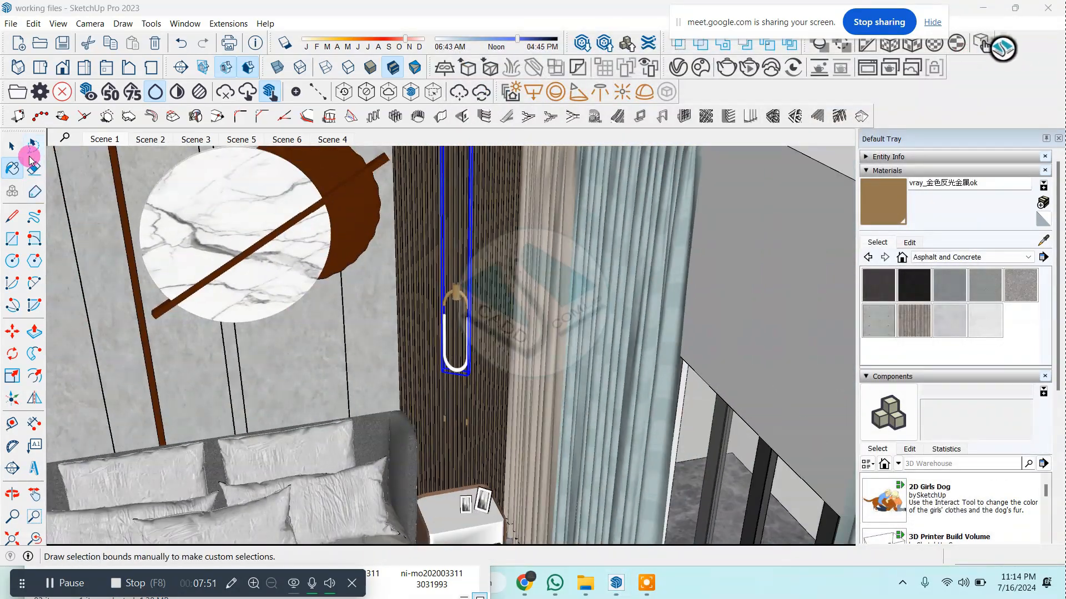
click(11, 146)
middle_drag(321, 314, 327, 272)
scroll(441, 368, down, 5)
middle_drag(431, 342, 382, 256)
scroll(447, 212, up, 5)
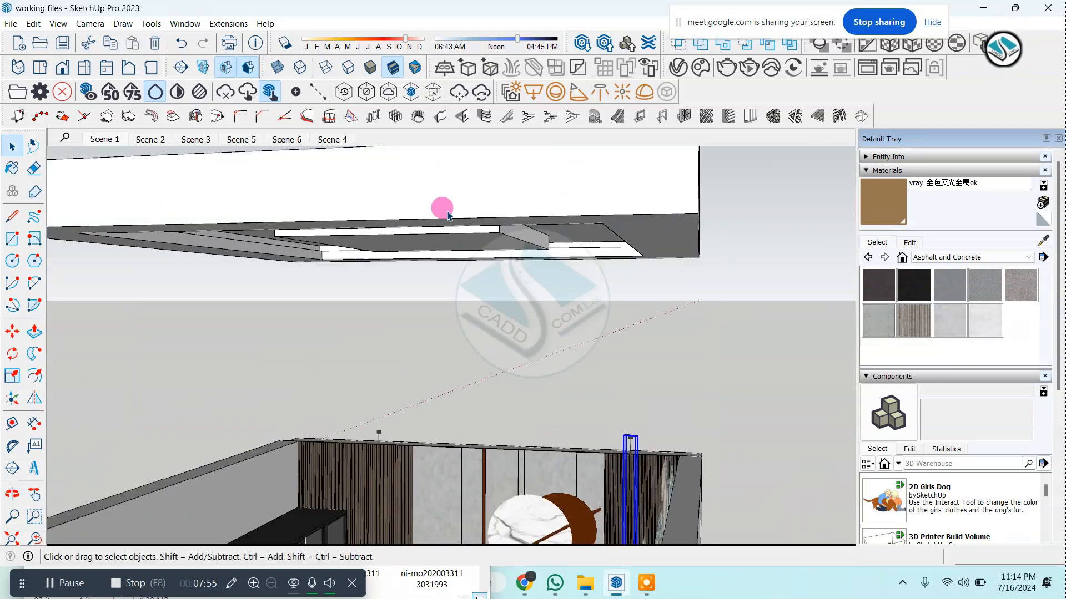
middle_drag(448, 216, 691, 254)
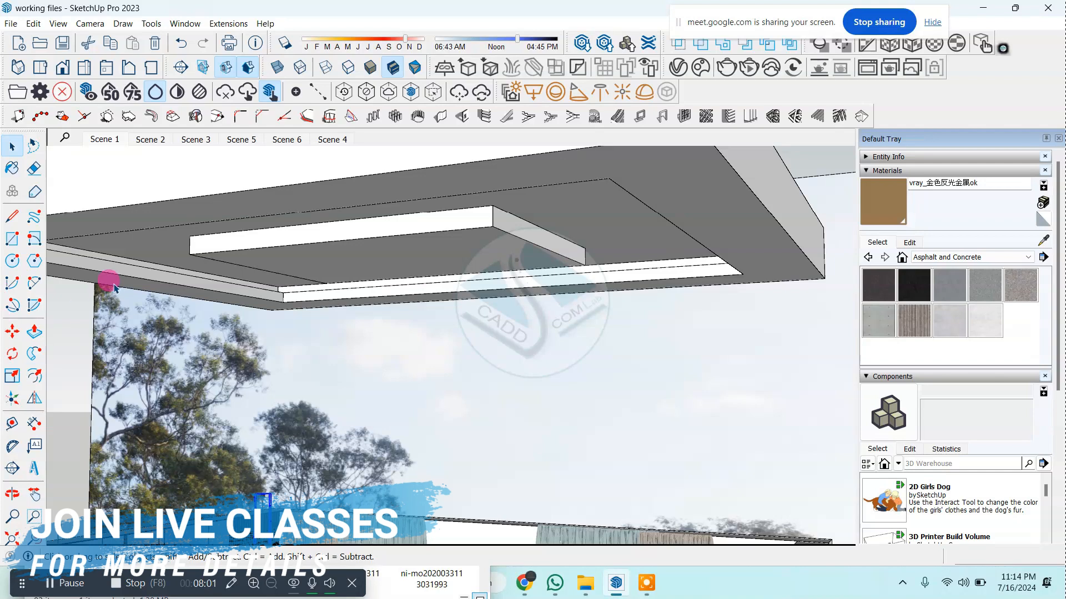
middle_drag(174, 499, 469, 278)
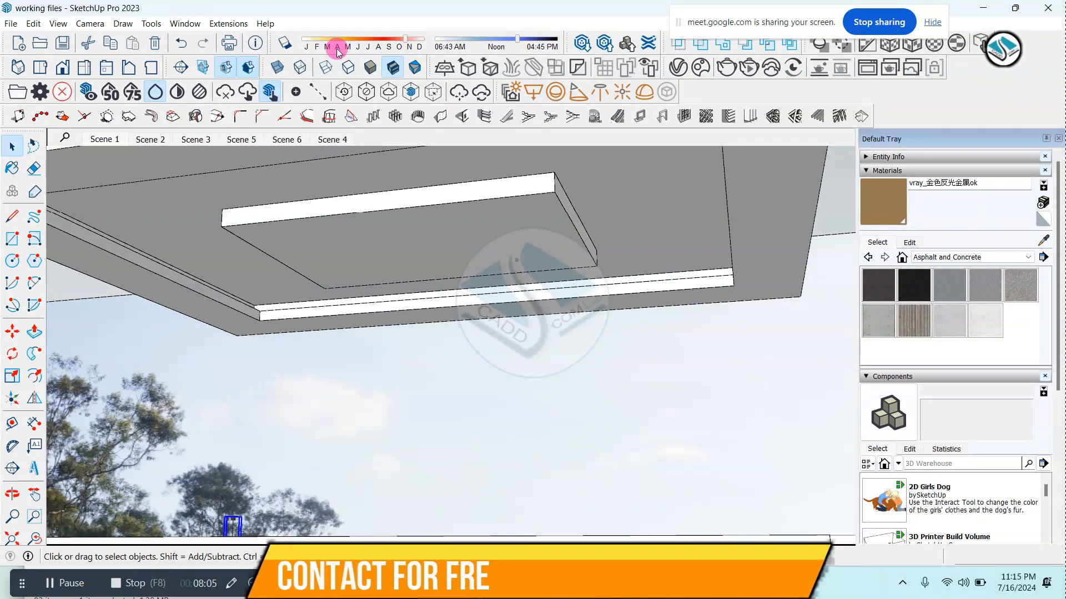
click(233, 25)
mouse_move(267, 84)
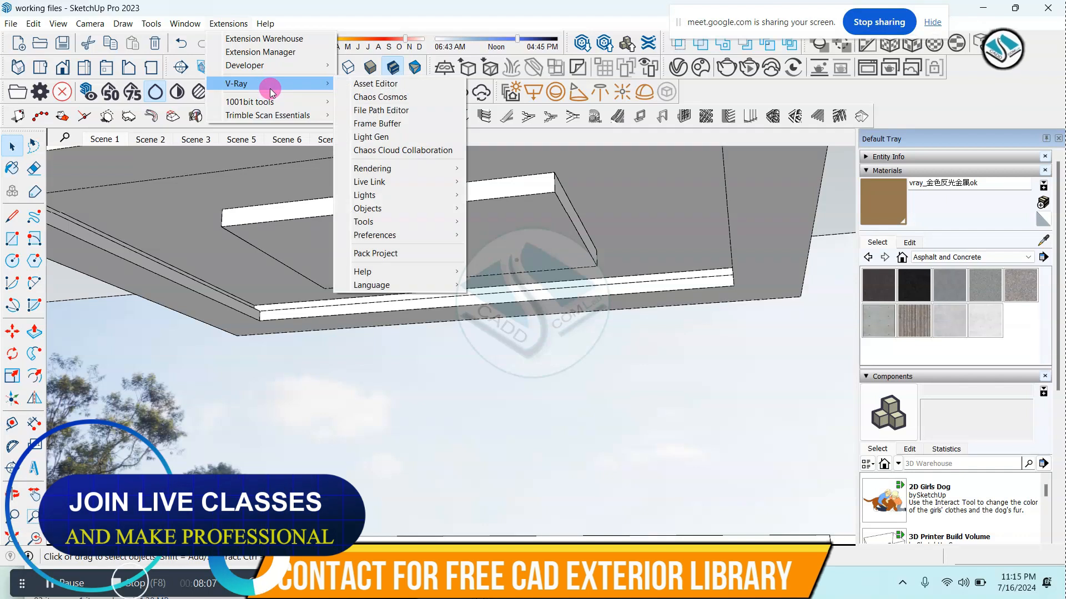
mouse_move(452, 195)
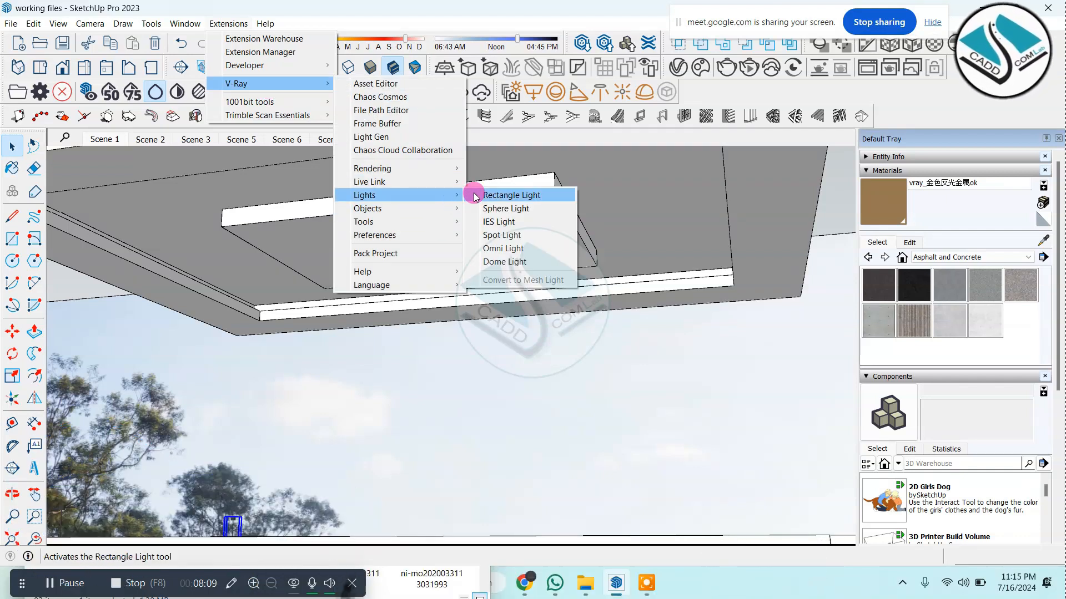
click(548, 202)
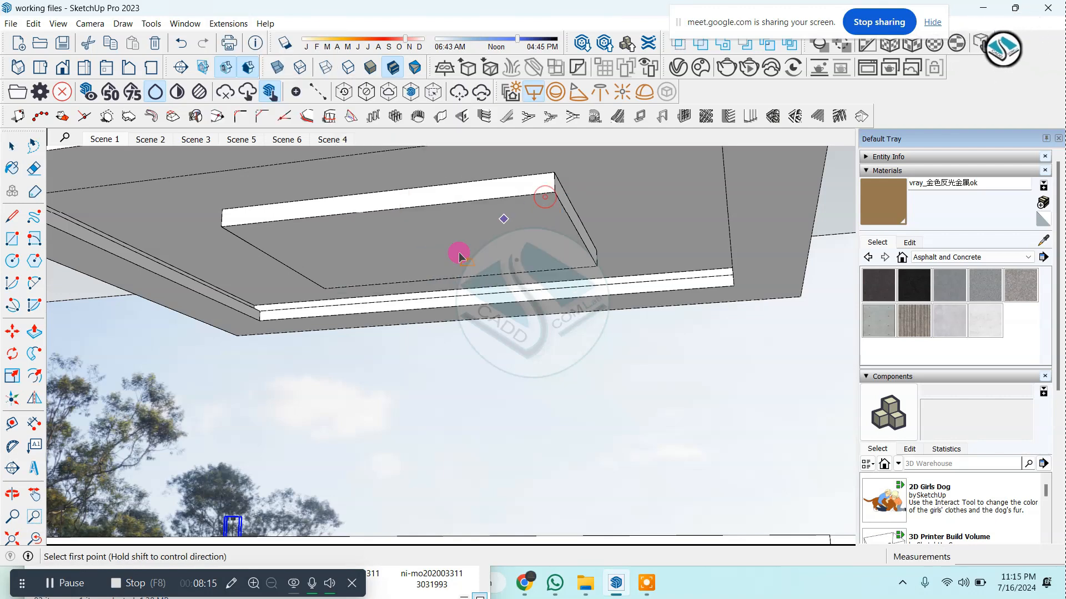
scroll(271, 321, up, 3)
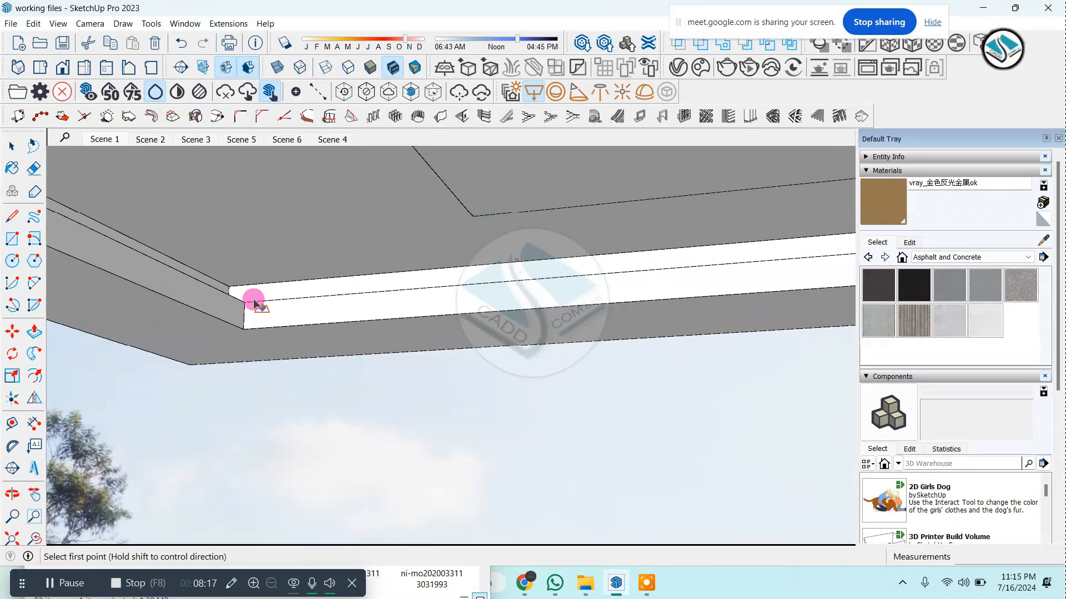
middle_drag(499, 288, 345, 390)
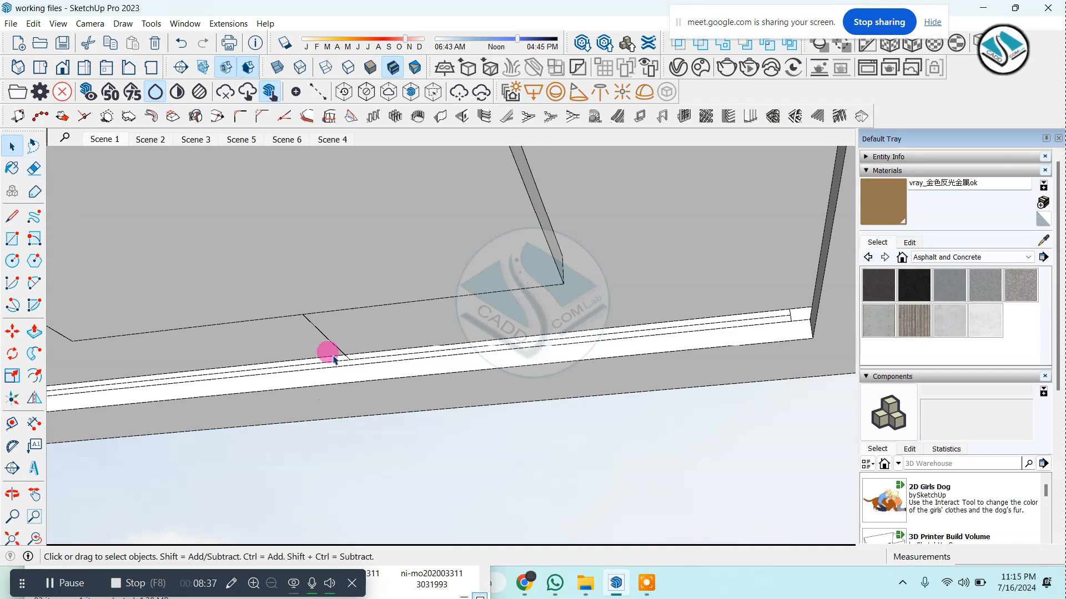
Scale the rectangle light lengthwise along the red axis to reach the end of the ceiling cove
click(355, 354)
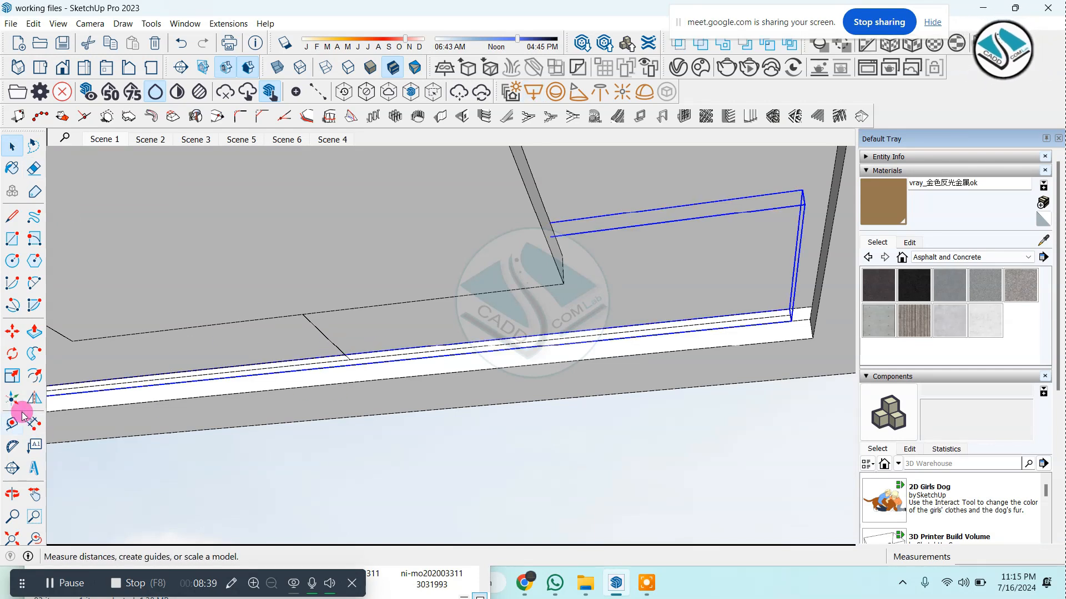
click(12, 378)
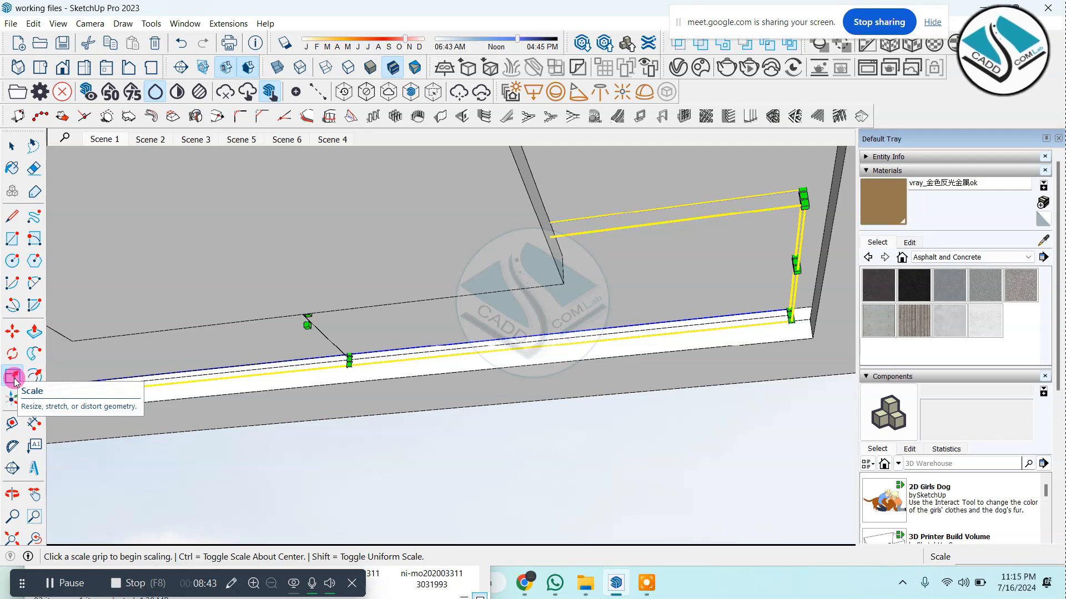
middle_drag(389, 314, 712, 304)
click(716, 291)
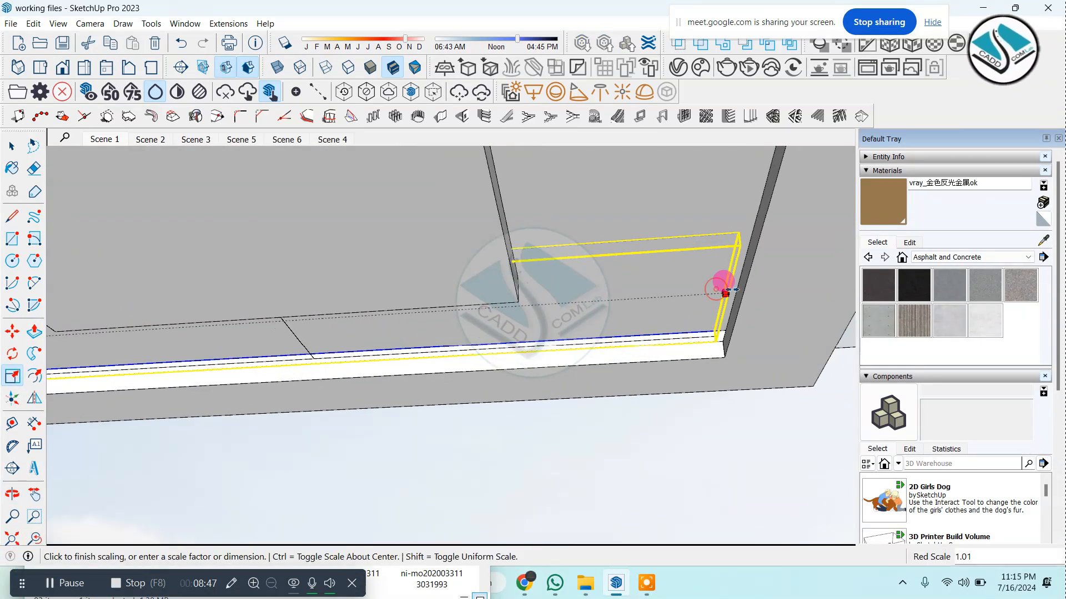
click(744, 279)
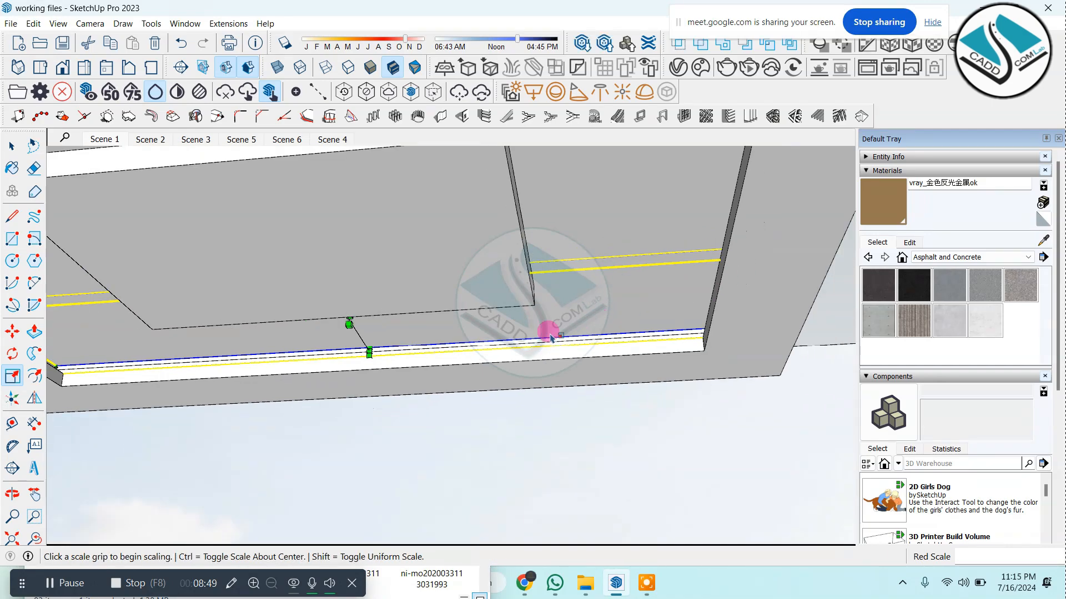
Scale the rectangle light down along its blue axis to make it a narrower strip
middle_drag(547, 328, 352, 357)
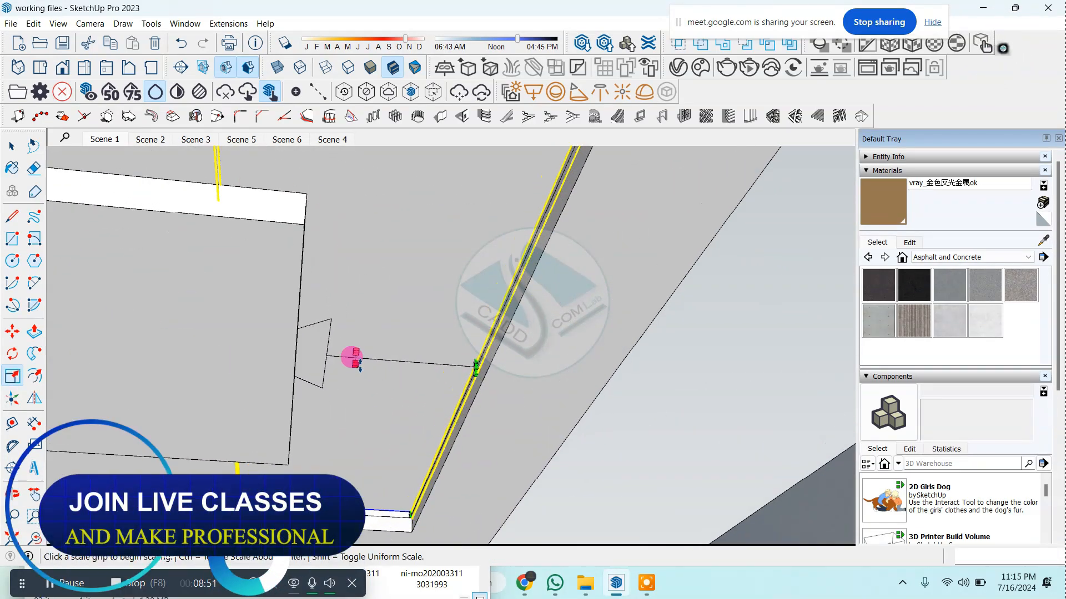
click(476, 366)
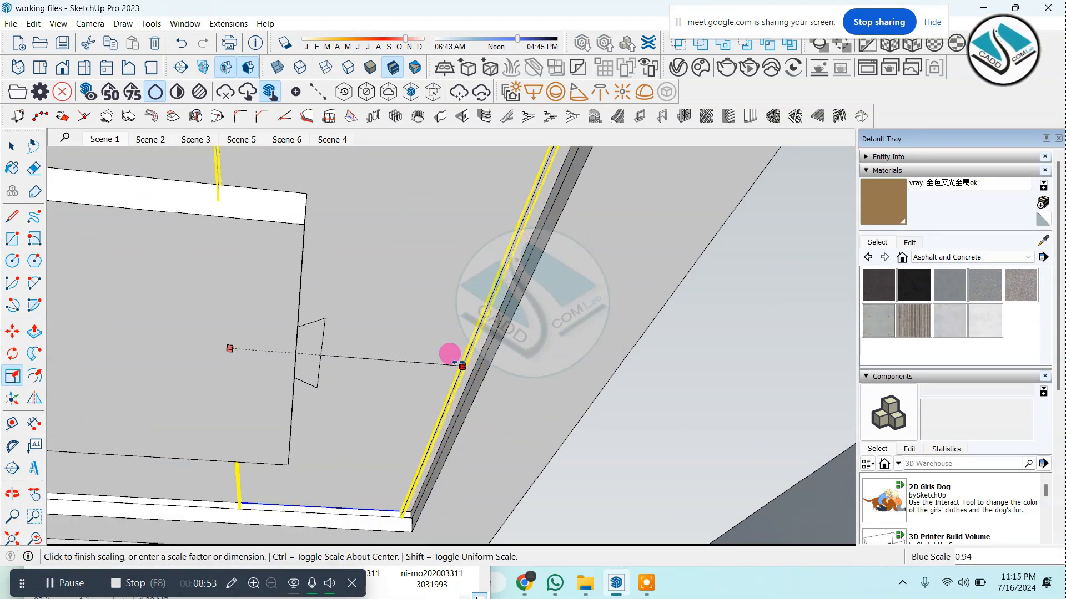
click(373, 358)
Move the narrowed rectangle light about 481 mm across the ceiling into the cove's side recess
middle_drag(373, 358, 500, 361)
click(15, 339)
scroll(378, 514, up, 4)
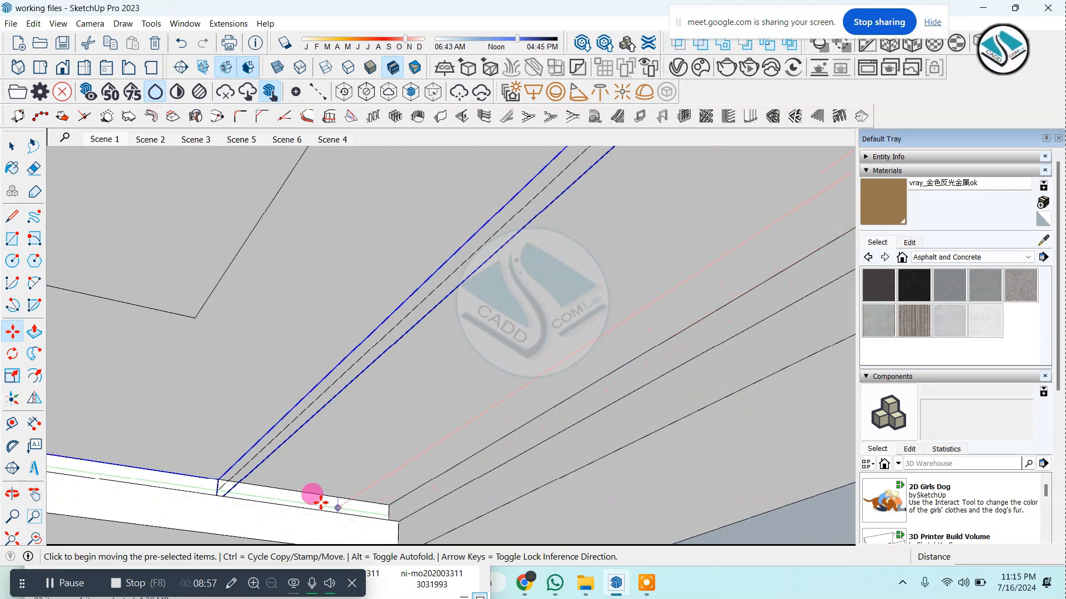
drag(133, 415, 335, 465)
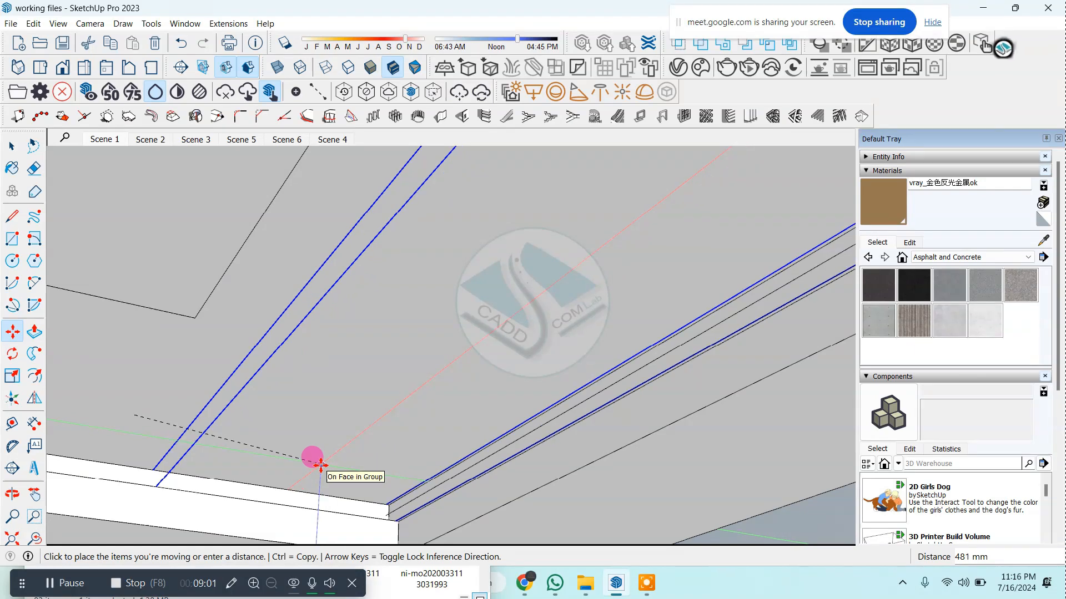
click(321, 465)
Hide the outdoor tree-and-sky backdrop plane standing beside the room
scroll(388, 442, down, 2)
scroll(388, 442, down, 2)
middle_drag(392, 440, 2, 166)
scroll(371, 417, down, 3)
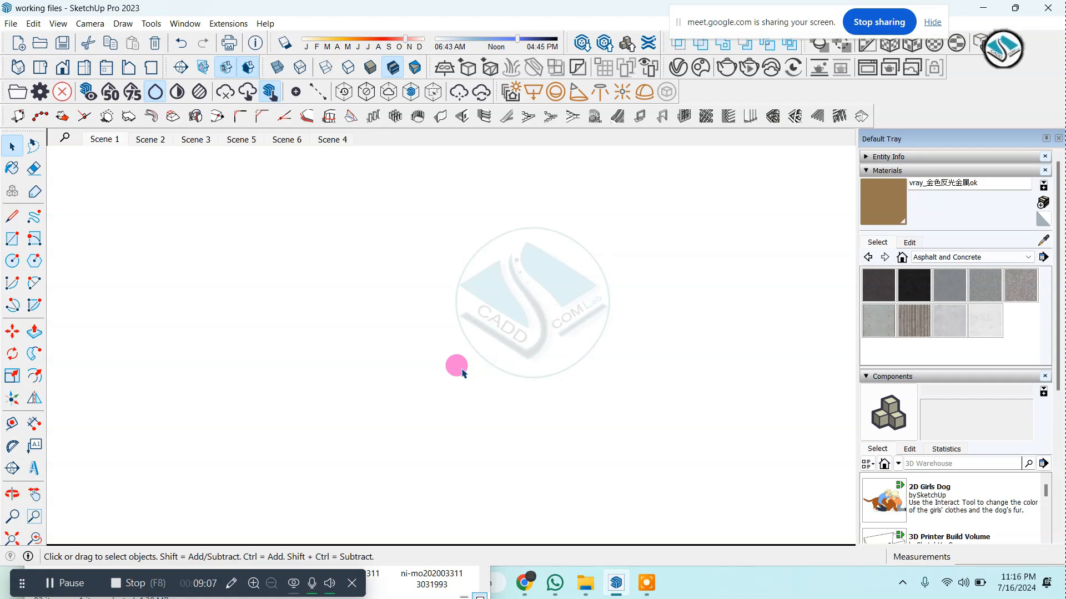
click(24, 67)
middle_drag(369, 293, 700, 343)
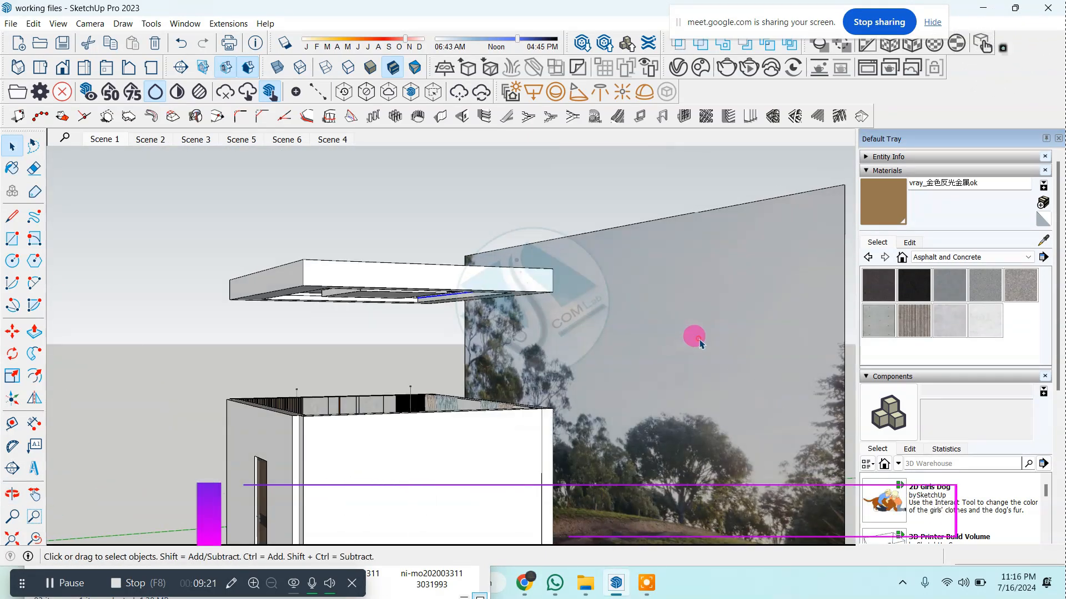
click(661, 285)
right_click(661, 286)
click(673, 319)
Draw a second V-Ray rectangle light along another side of the recessed ceiling cove
middle_drag(211, 238, 318, 335)
scroll(316, 331, up, 5)
middle_drag(304, 256, 122, 277)
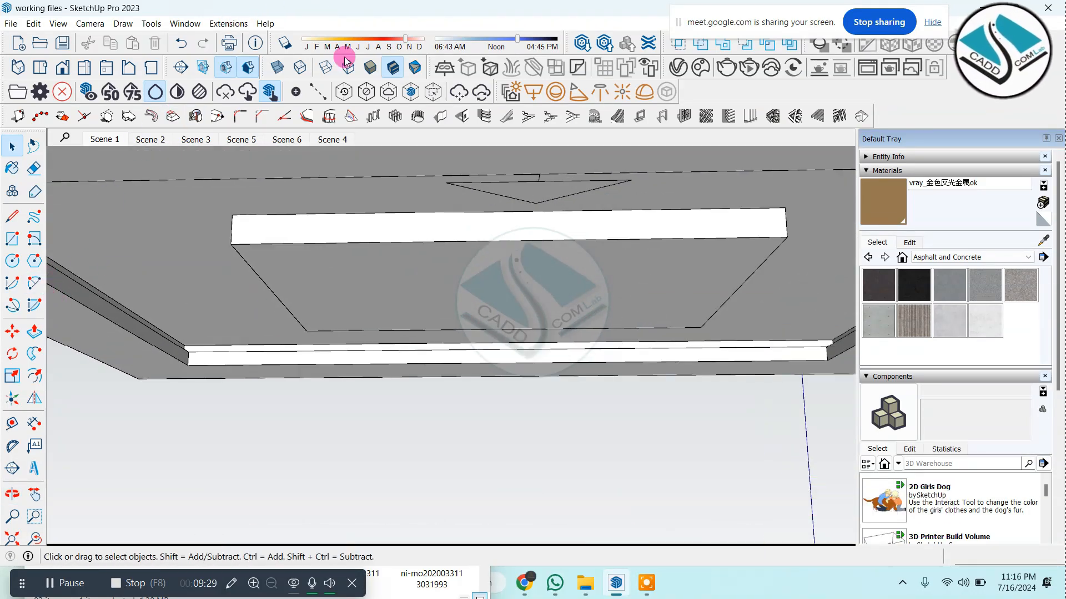
click(534, 93)
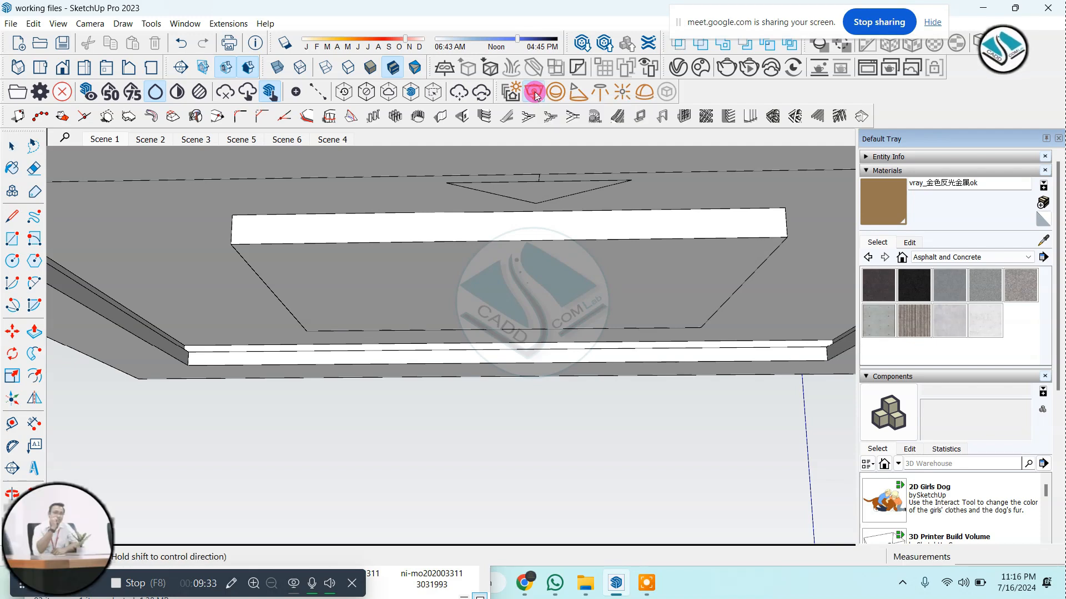
scroll(205, 378, up, 3)
scroll(195, 336, up, 2)
middle_drag(265, 330, 180, 333)
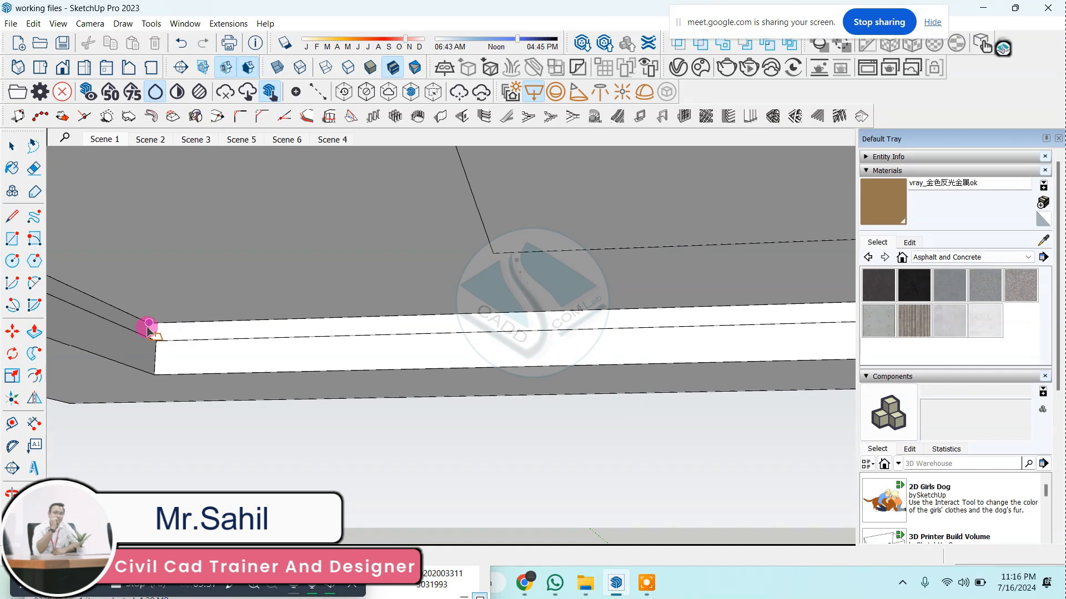
scroll(361, 336, down, 4)
middle_drag(360, 336, 516, 333)
scroll(516, 333, down, 2)
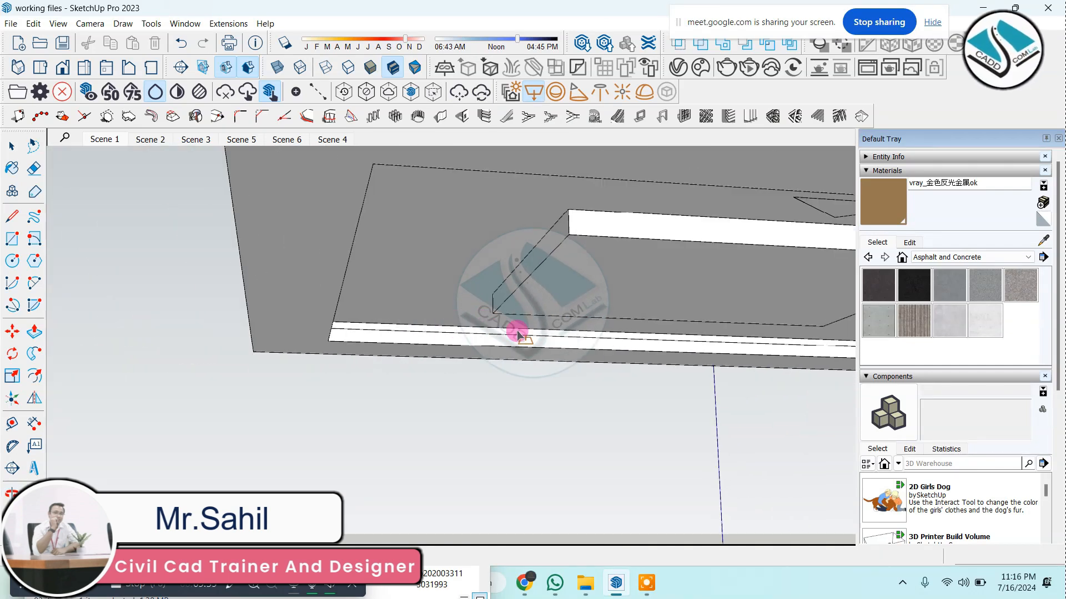
scroll(477, 320, down, 1)
scroll(742, 333, up, 4)
scroll(643, 321, up, 2)
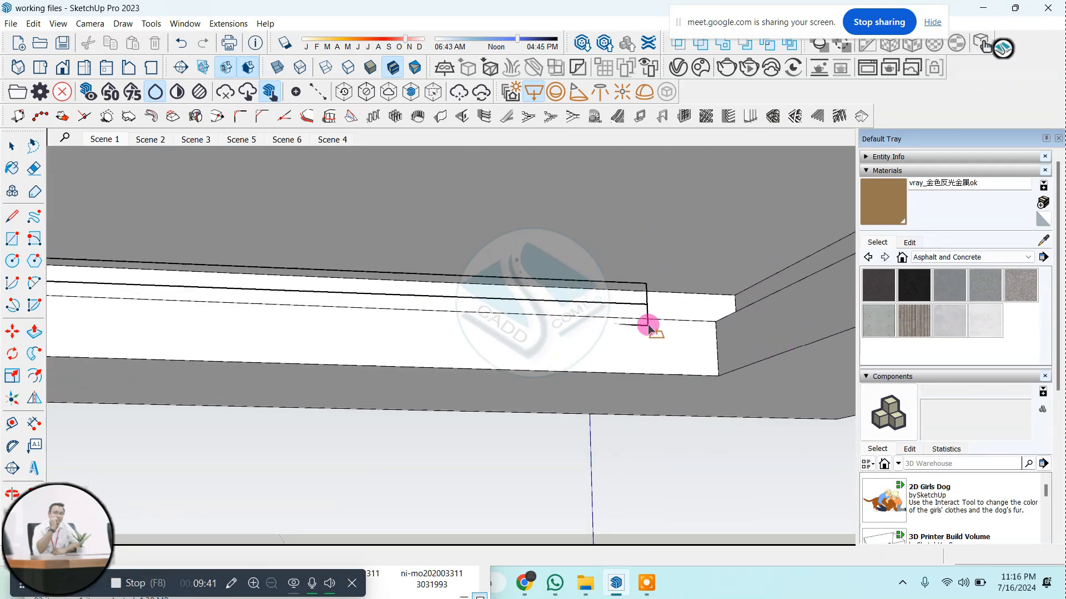
middle_drag(643, 322, 730, 309)
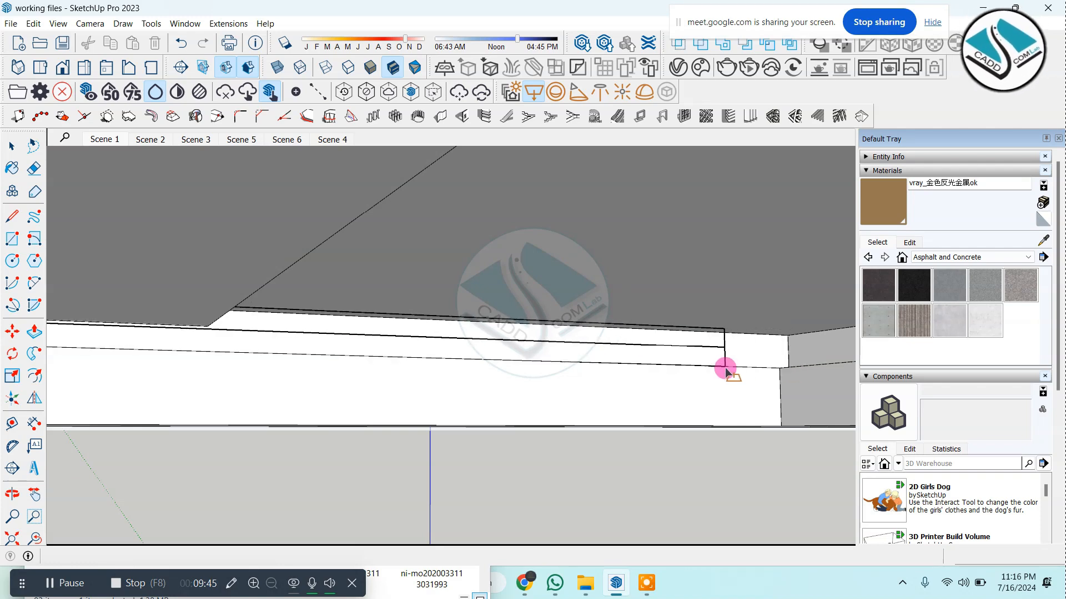
Scale the second rectangle light along the red axis to meet the end of its cove
middle_drag(605, 340, 609, 312)
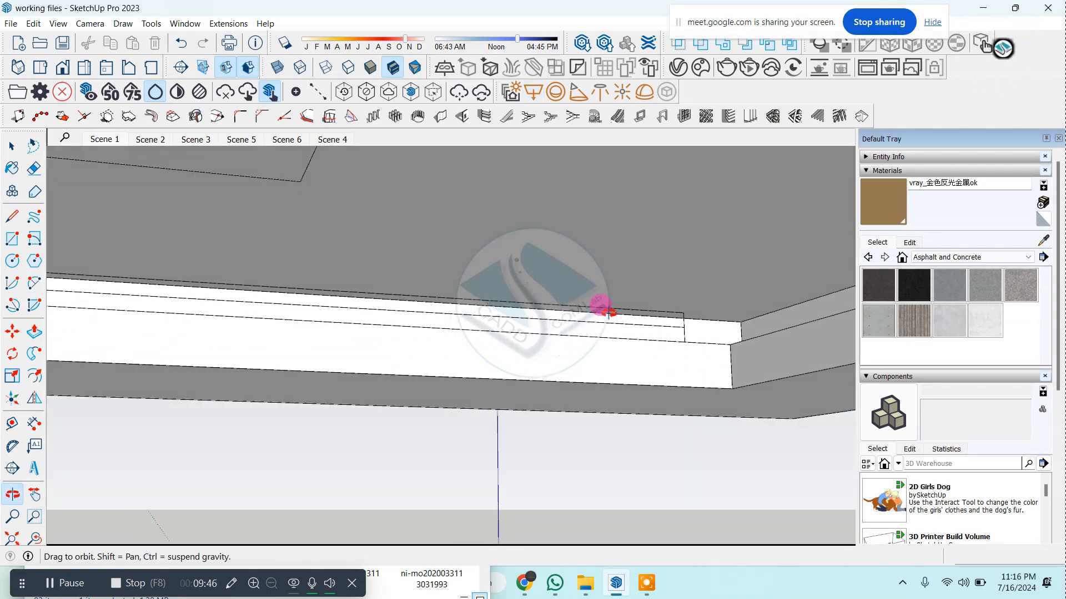
click(13, 376)
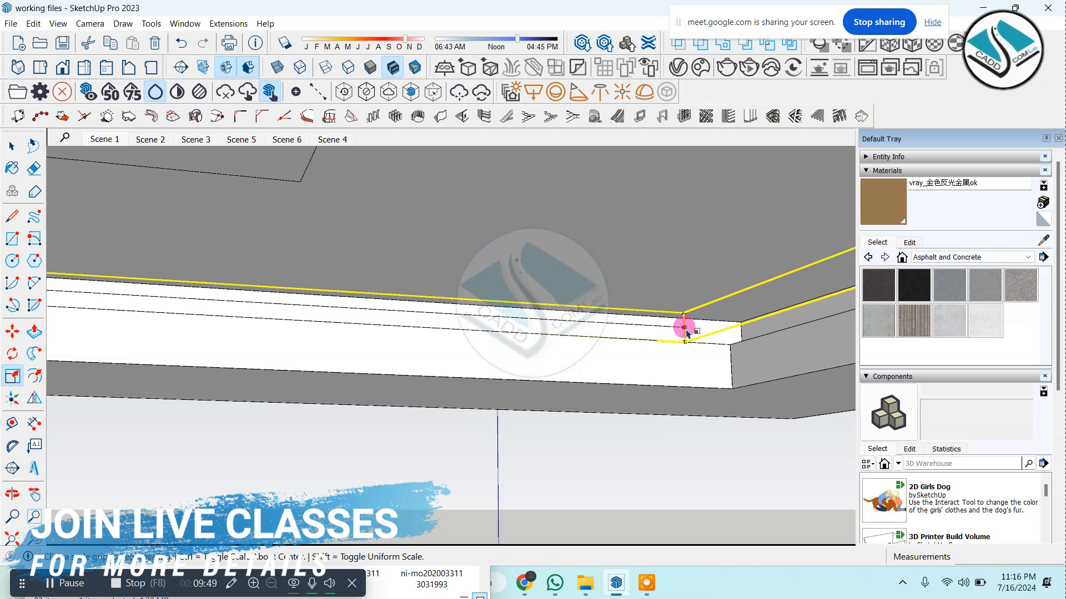
click(685, 329)
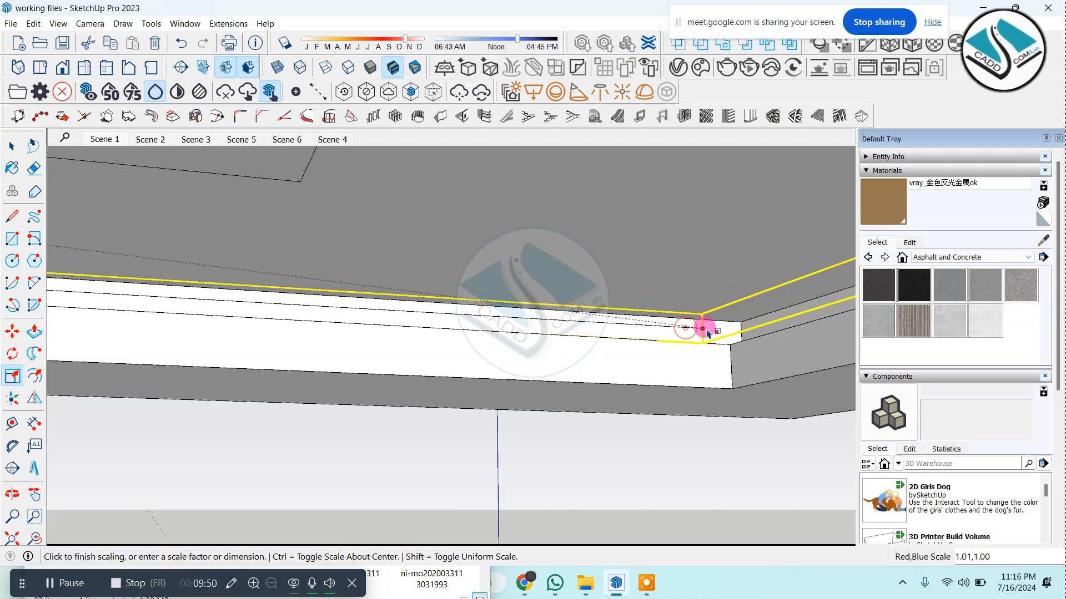
click(741, 336)
Scale the second rectangle light down across its width into a narrow strip along the cove's edge
middle_drag(716, 341, 577, 281)
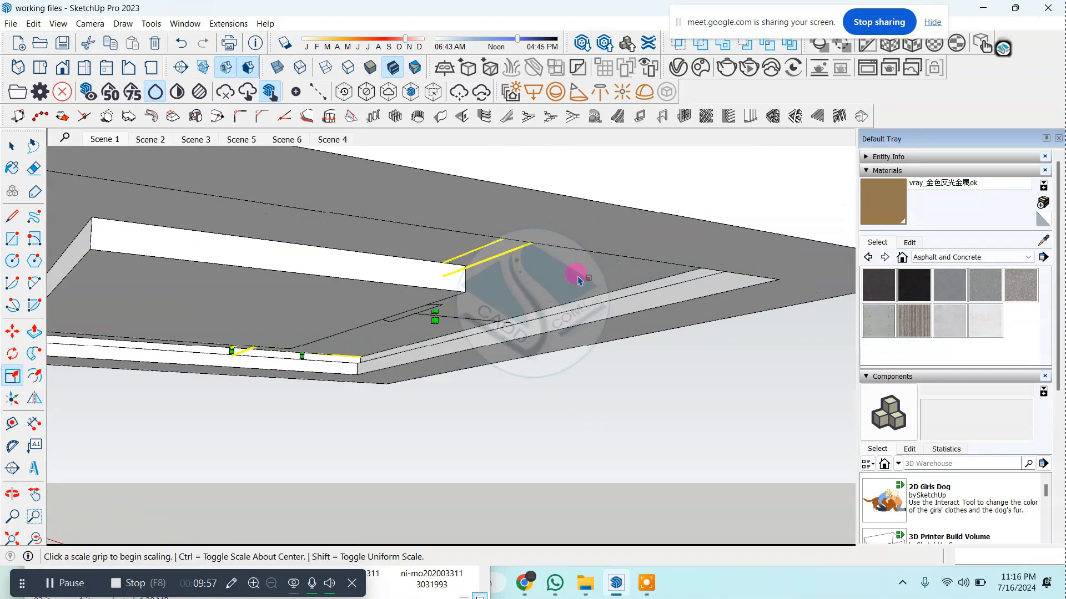
click(15, 379)
middle_drag(409, 338, 483, 311)
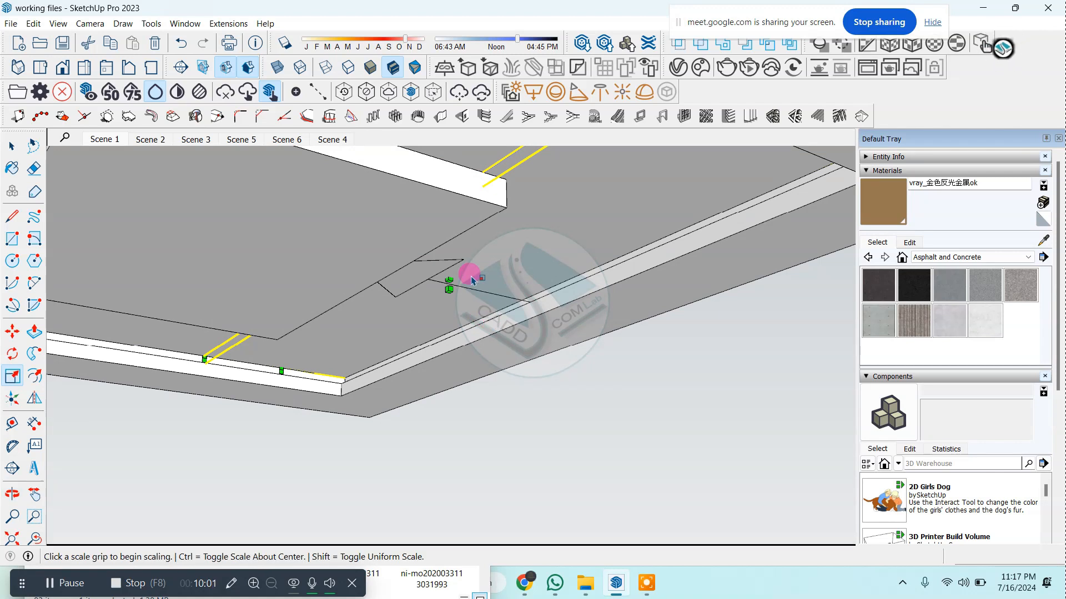
middle_drag(476, 274, 448, 258)
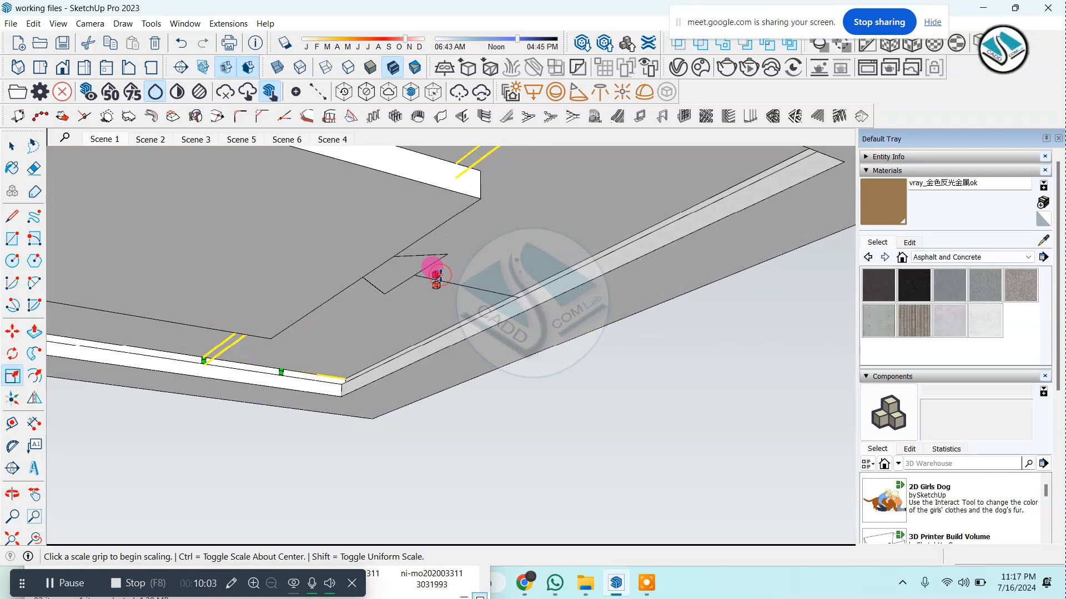
click(437, 275)
click(211, 357)
click(207, 359)
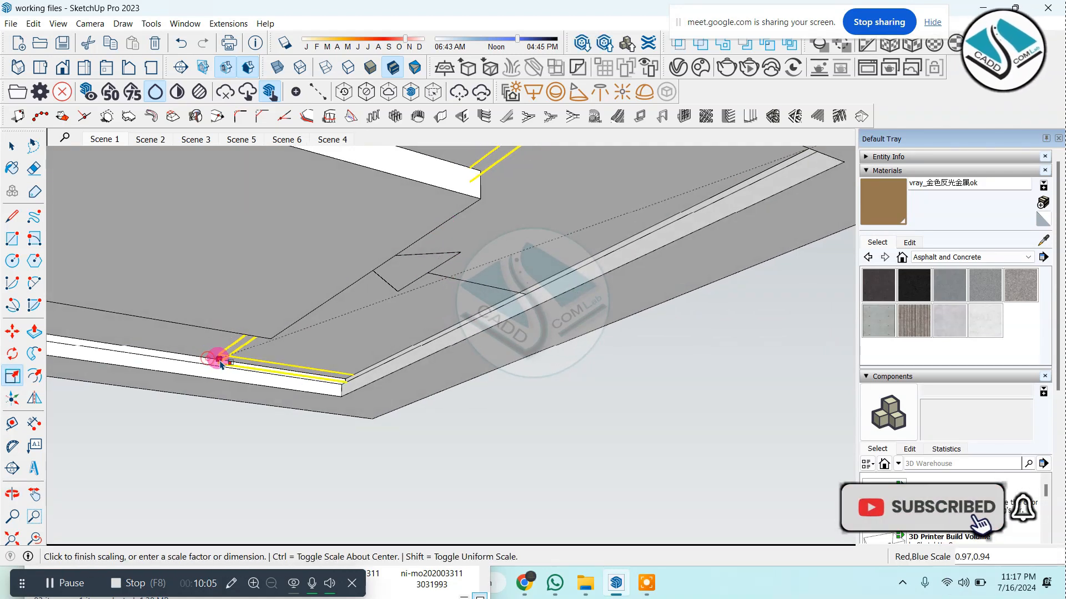
Draw a third V-Ray rectangle light along the adjoining side of the recessed ceiling cove
middle_drag(490, 366, 395, 413)
scroll(395, 415, down, 5)
middle_drag(408, 378, 524, 383)
scroll(530, 328, up, 5)
middle_drag(530, 327, 606, 328)
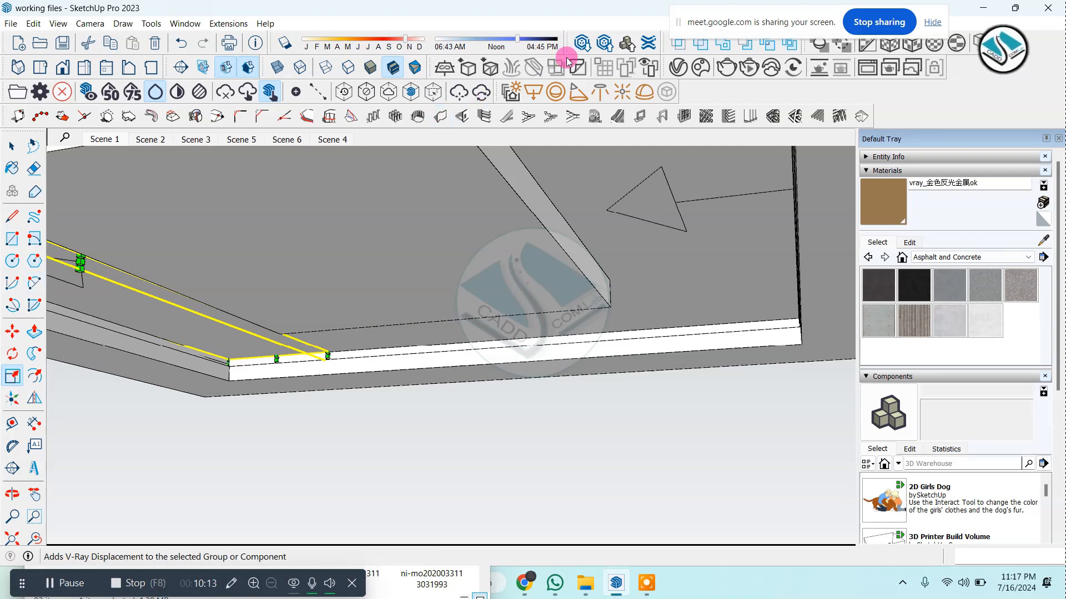
click(534, 90)
scroll(352, 322, up, 3)
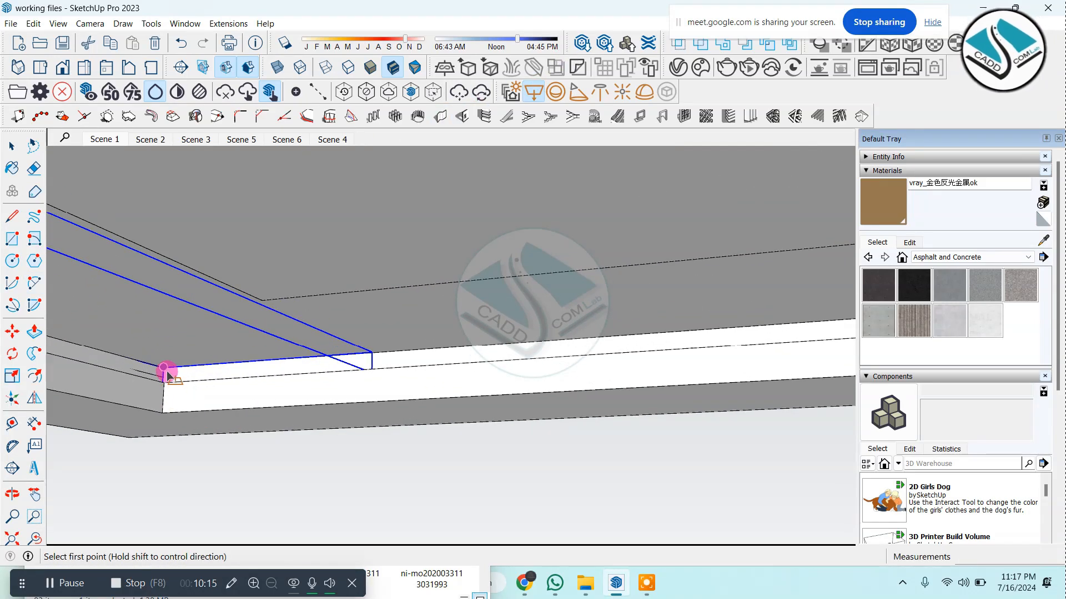
middle_drag(380, 371, 352, 379)
scroll(351, 379, down, 2)
scroll(712, 376, up, 6)
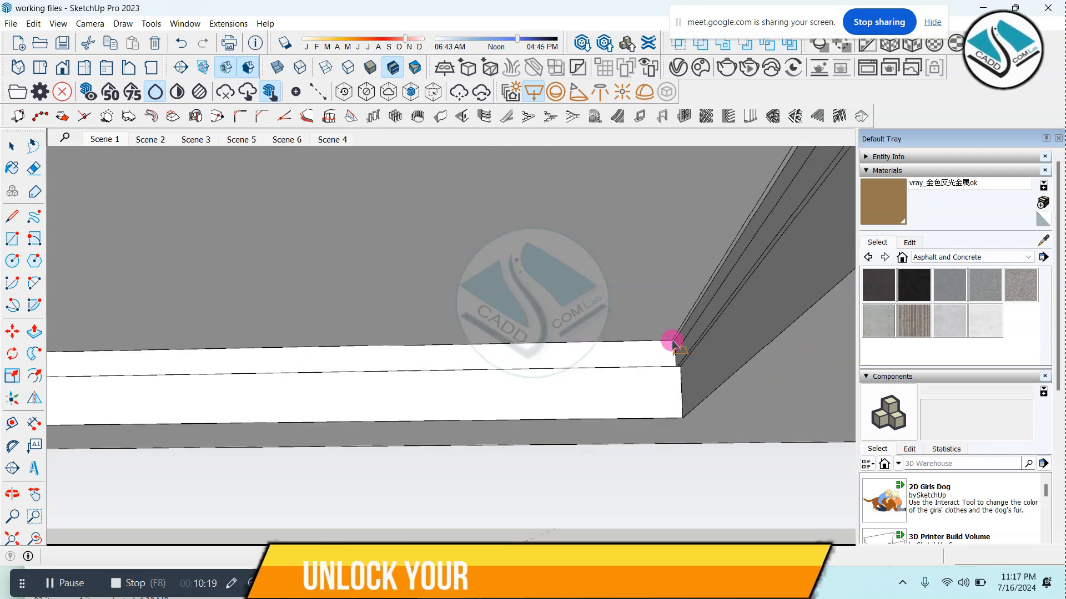
middle_drag(629, 375, 671, 380)
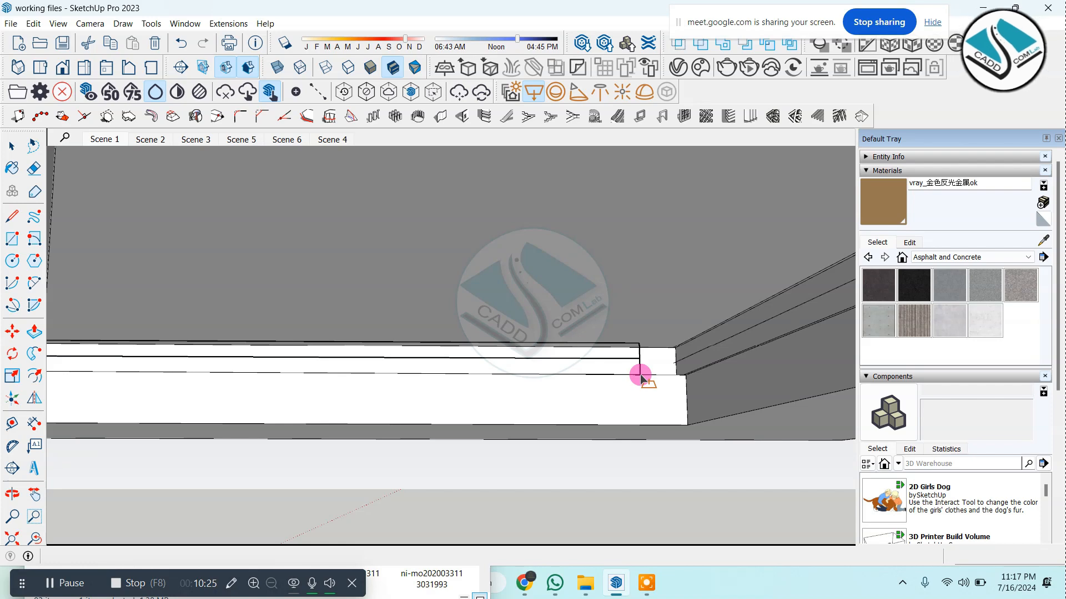
middle_drag(544, 380, 681, 387)
middle_drag(557, 359, 626, 352)
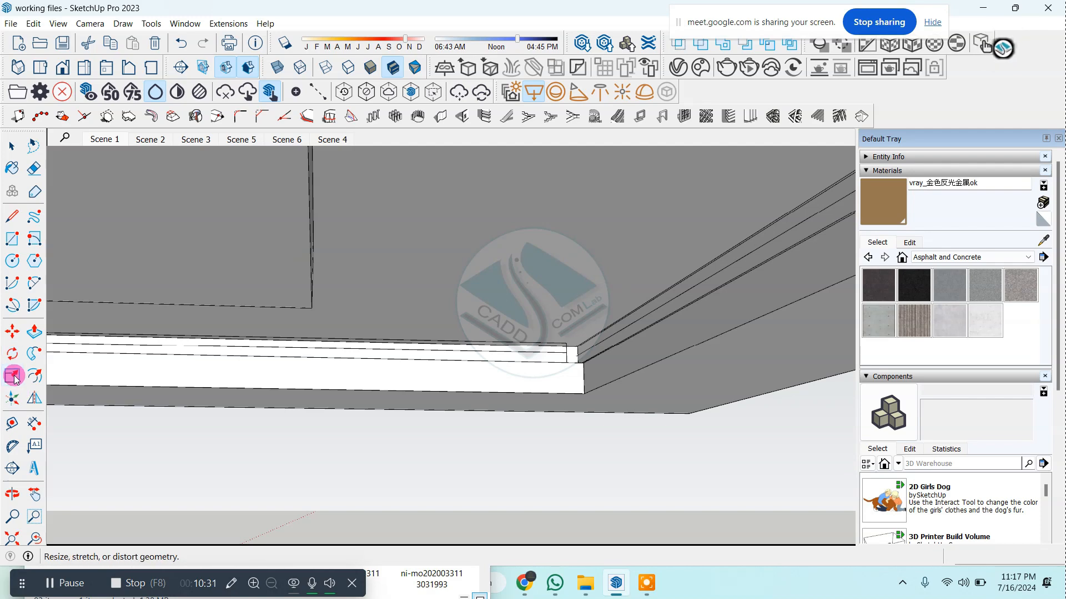
Scale the third rectangle light along its length so that it meets the corner at the end of its cove side
click(13, 376)
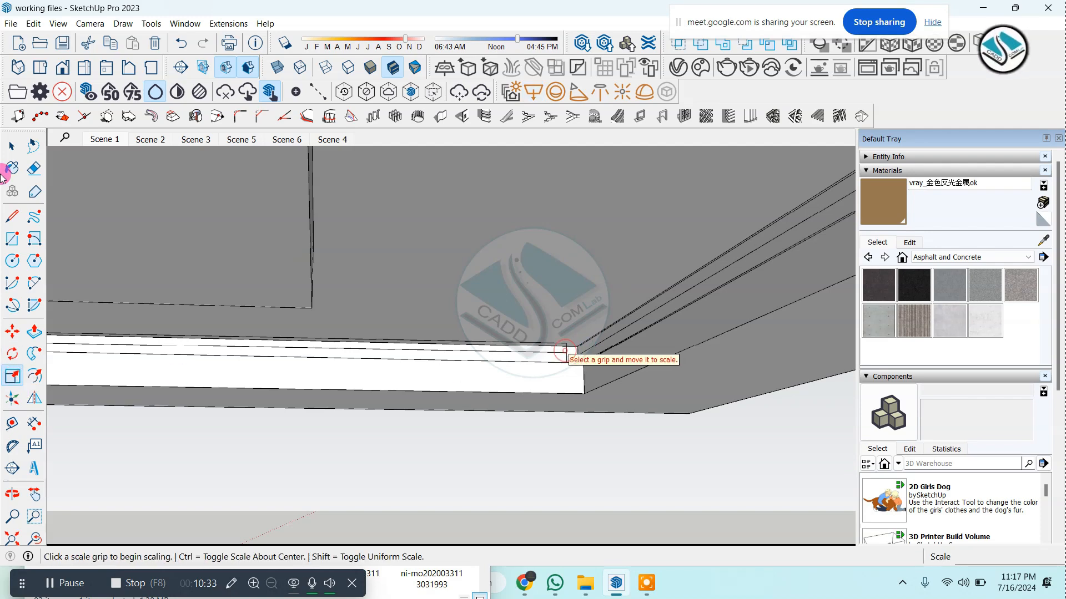
click(565, 354)
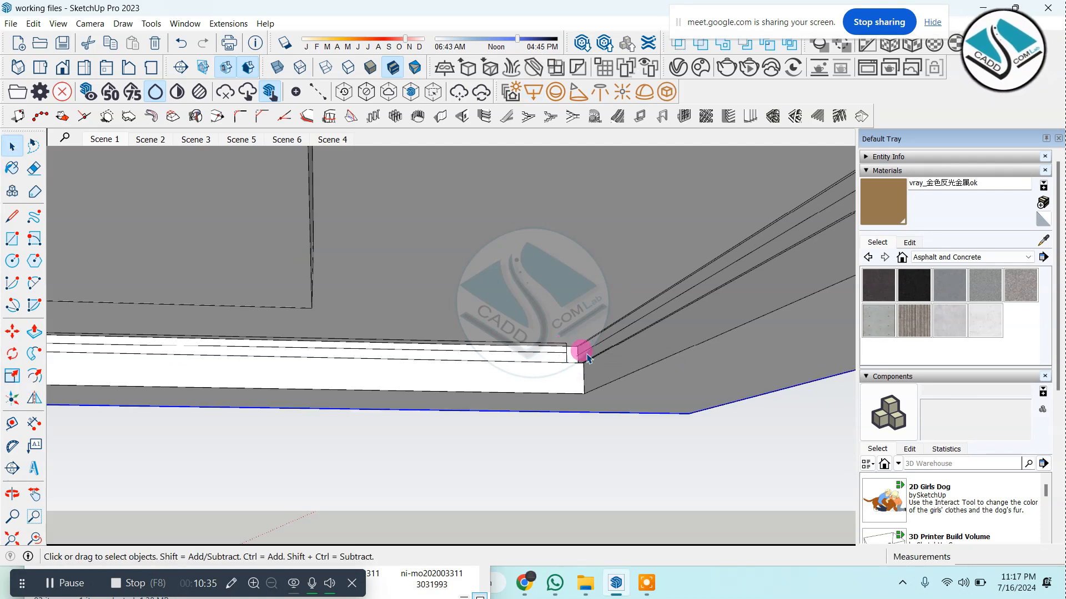
middle_drag(565, 354, 561, 353)
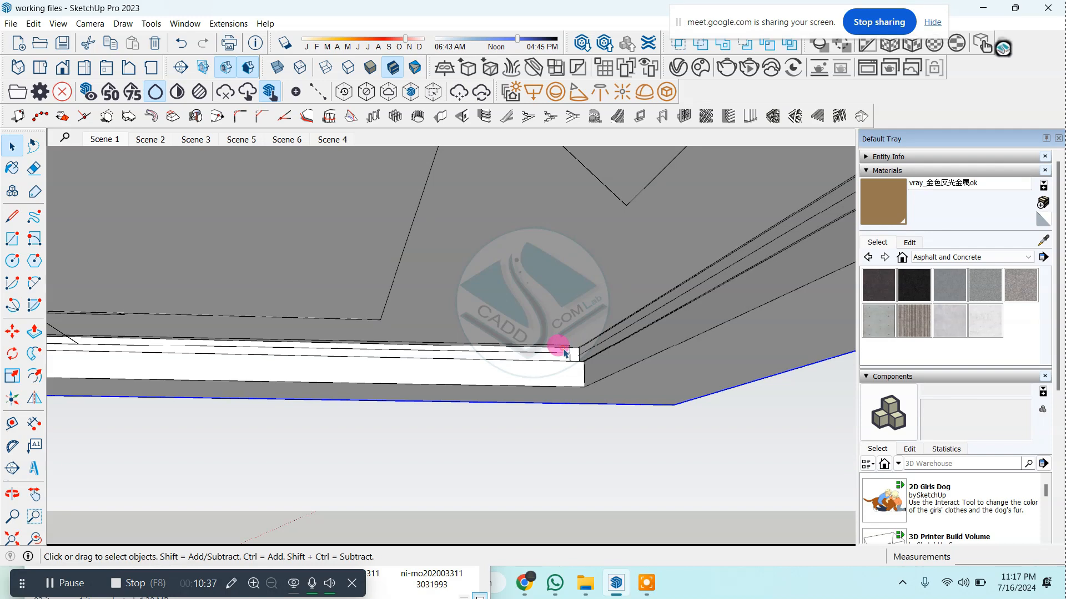
middle_drag(572, 388, 280, 357)
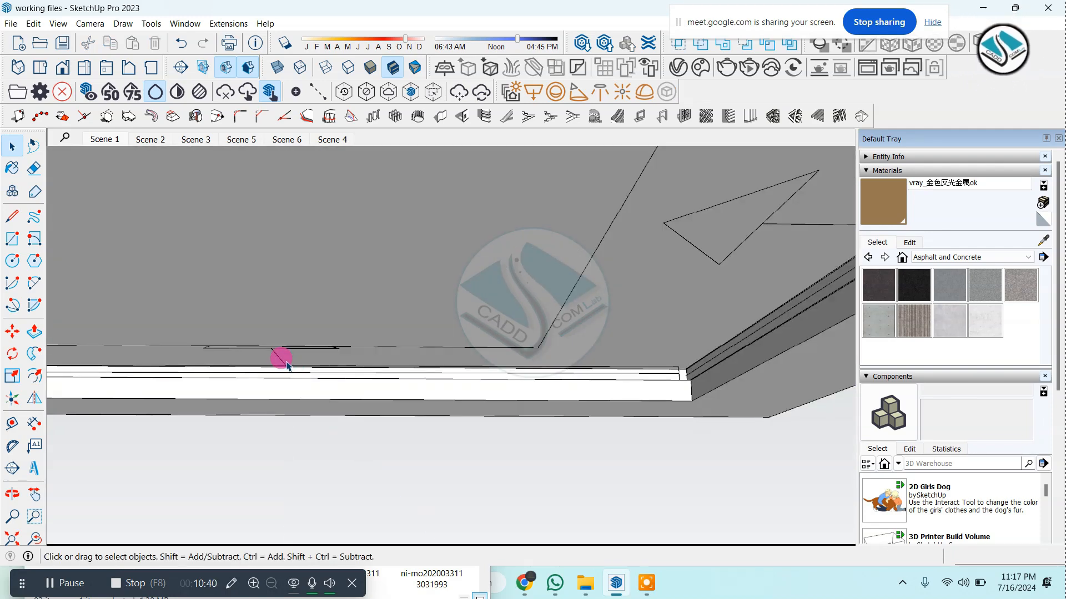
click(282, 363)
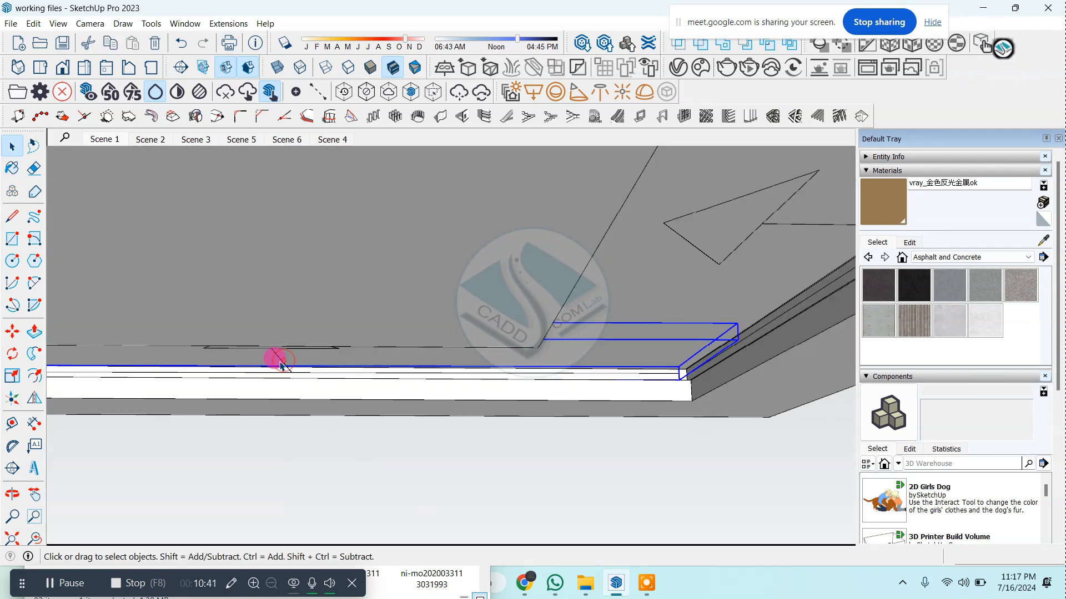
click(307, 371)
middle_drag(307, 371, 452, 381)
click(280, 347)
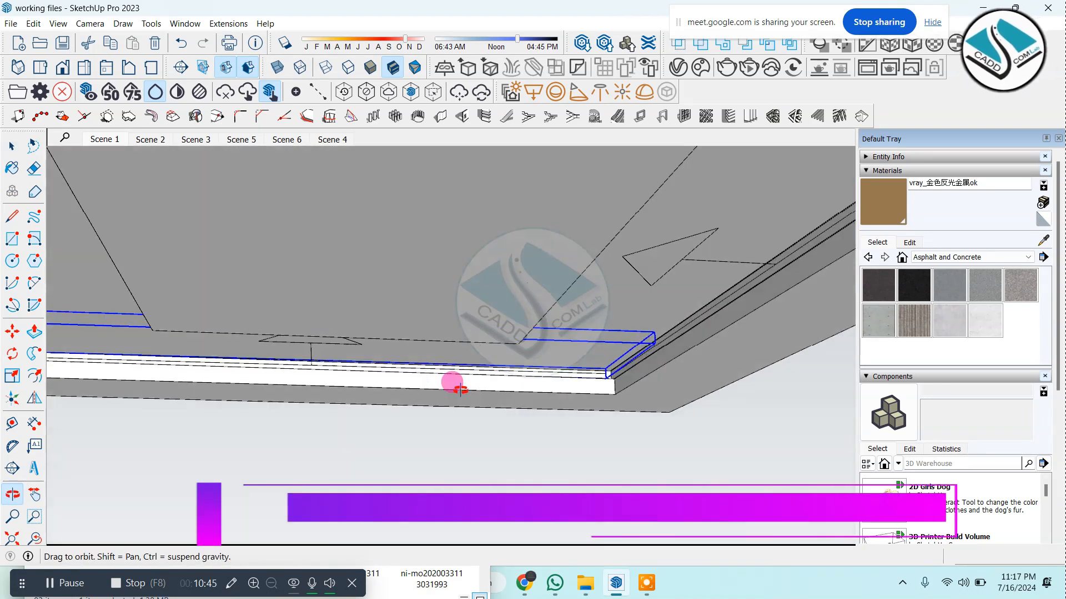
click(12, 353)
click(12, 376)
scroll(602, 373, up, 2)
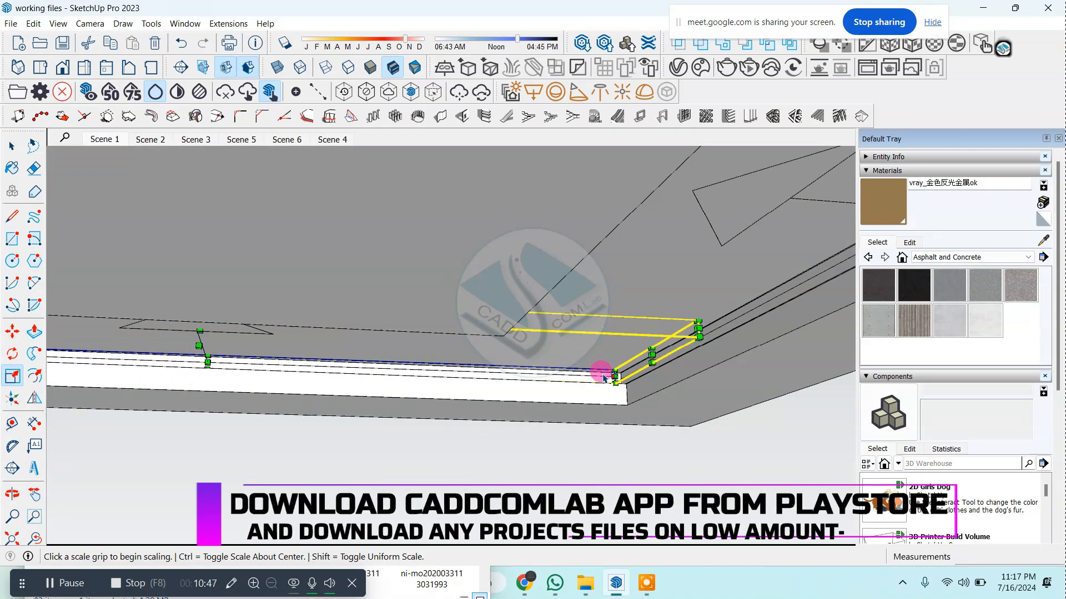
middle_drag(618, 371, 570, 364)
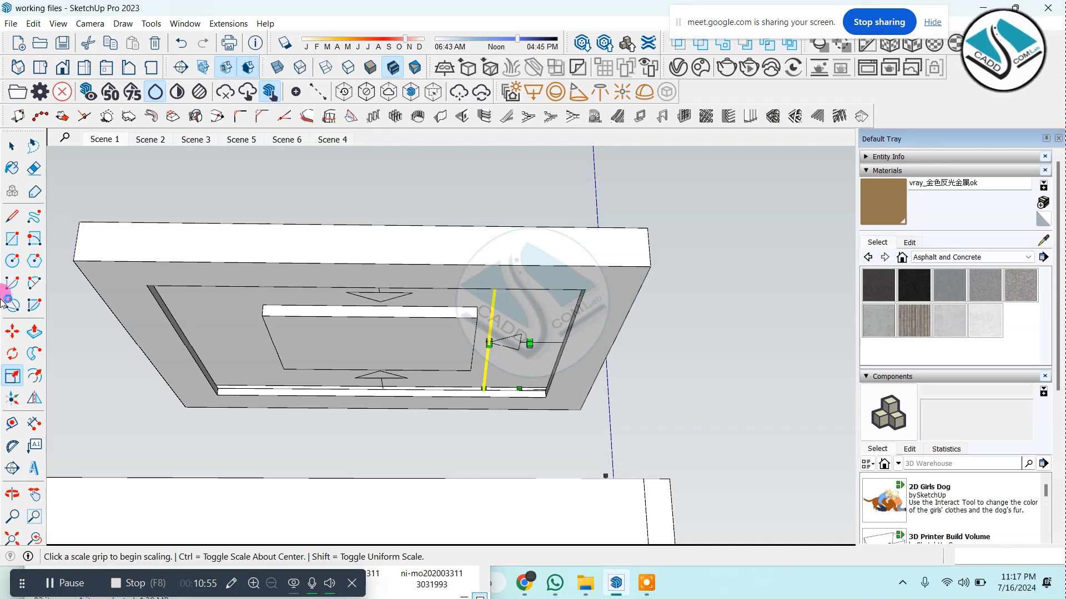
Make a copy of the third rectangle light rotated 180 degrees about a point on the ceiling's edge
click(13, 354)
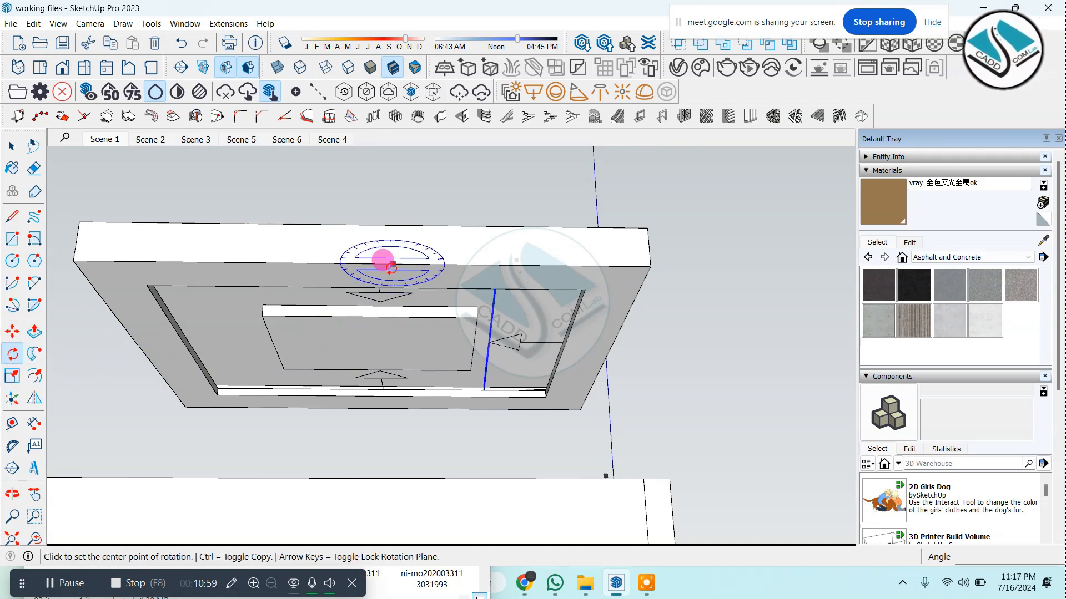
click(370, 270)
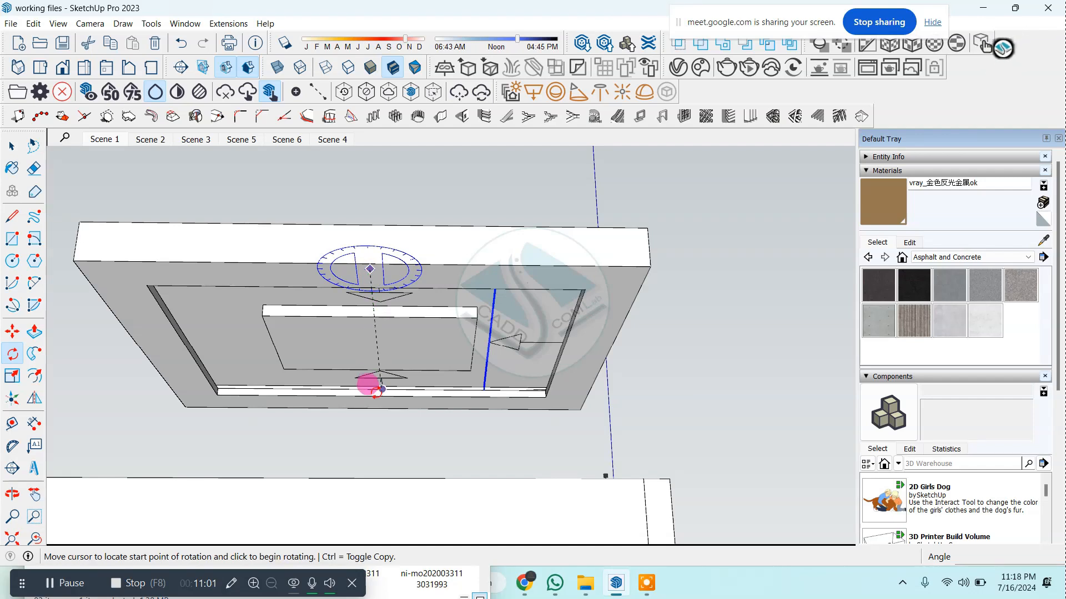
click(375, 414)
key(ctrl)
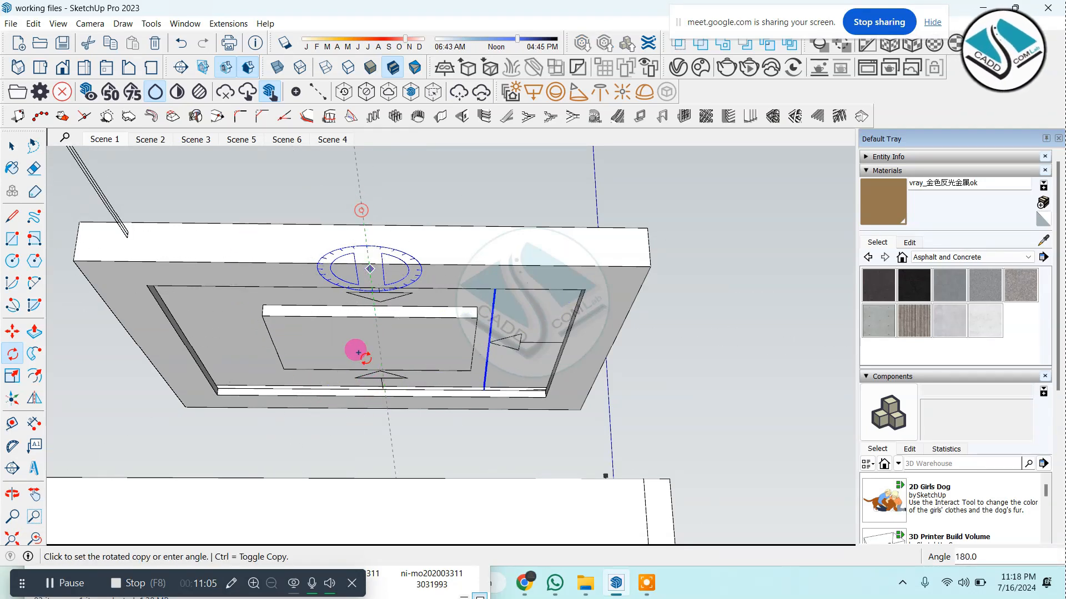
click(256, 278)
Move the rotated light copy by its corner into the matching corner on the opposite side of the ceiling cove
mouse_move(362, 326)
middle_down()
mouse_move(274, 279)
mouse_move(118, 278)
middle_up()
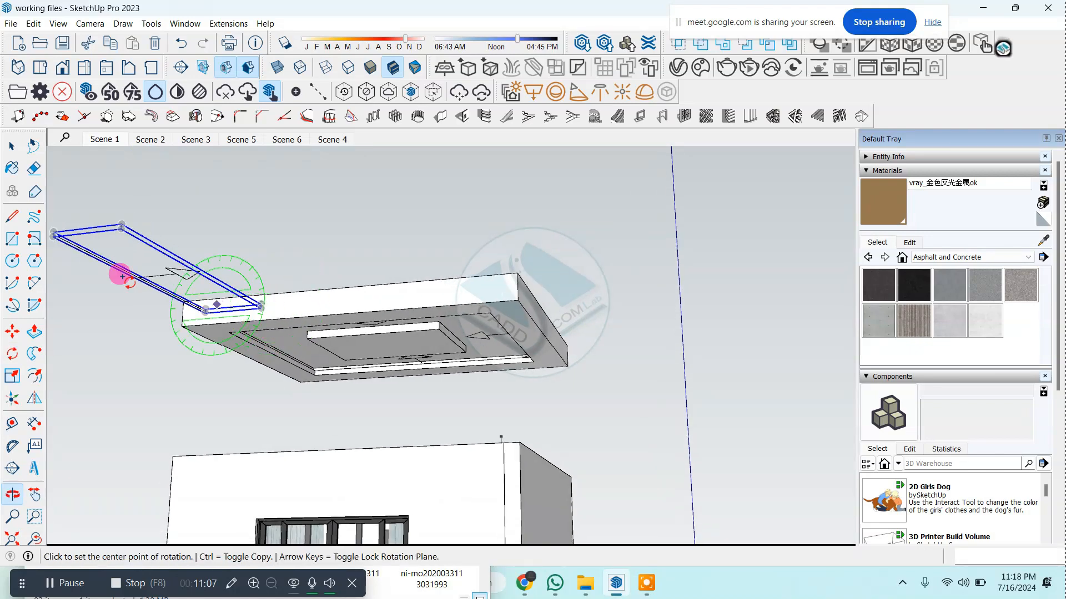
click(19, 150)
scroll(52, 233, up, 3)
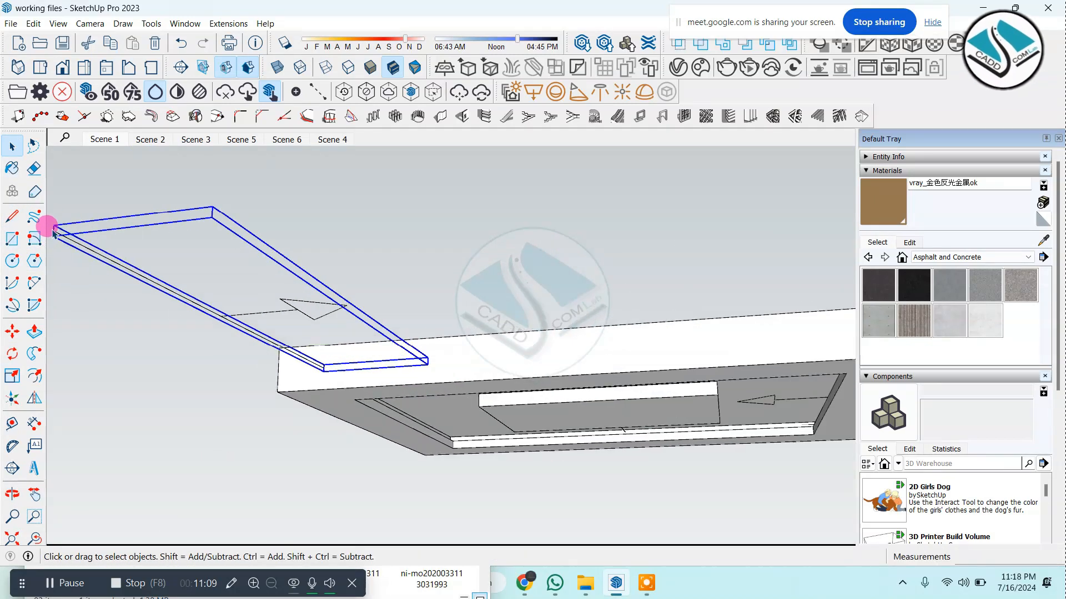
click(14, 334)
click(53, 235)
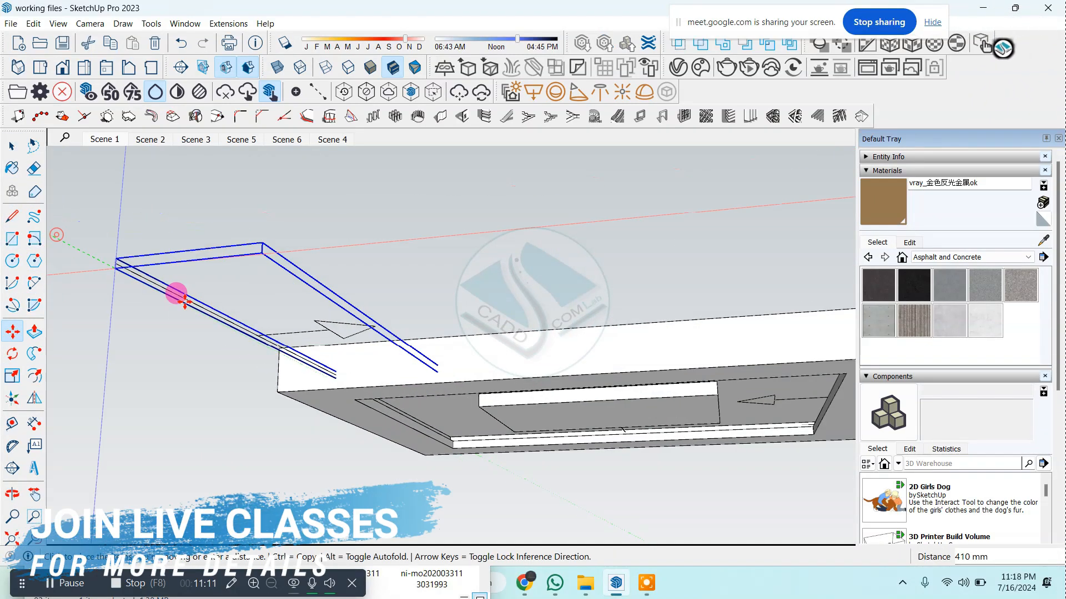
scroll(359, 385, down, 1)
middle_drag(360, 386, 39, 372)
scroll(424, 408, up, 6)
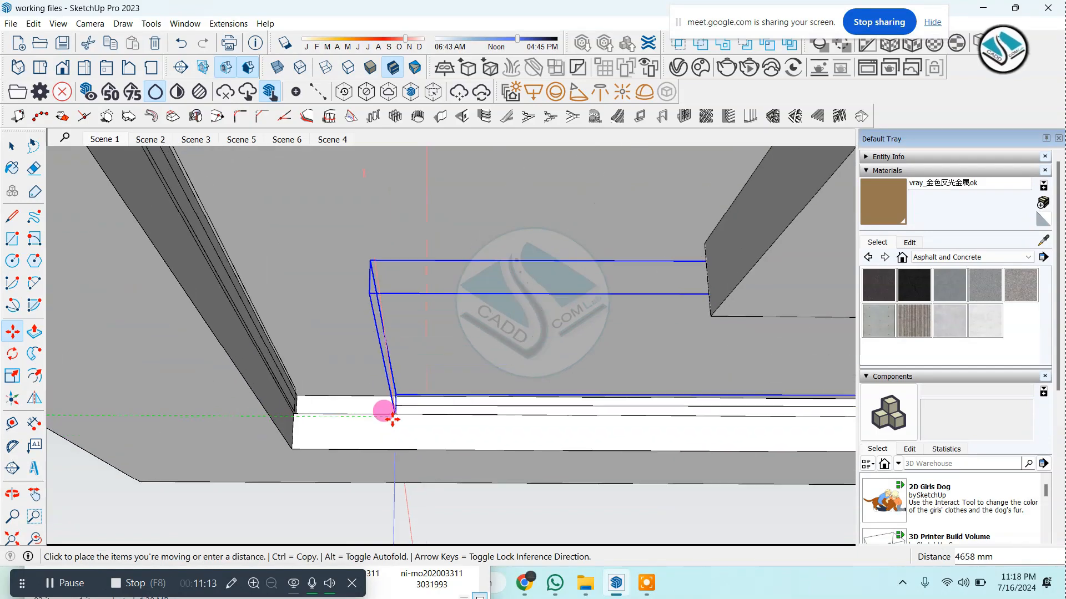
click(291, 409)
scroll(340, 350, down, 8)
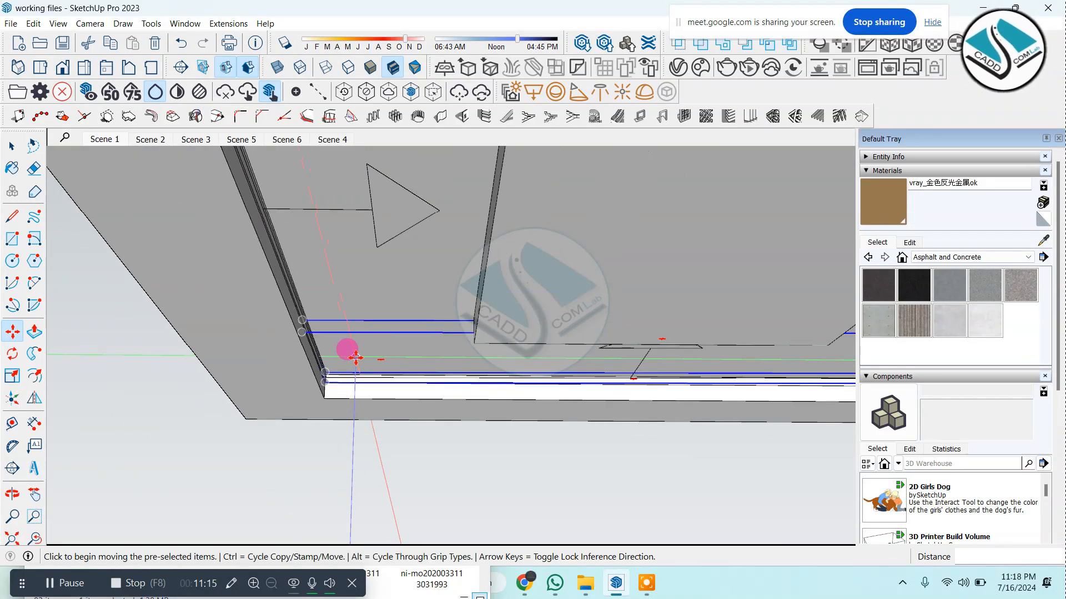
middle_drag(359, 353, 757, 322)
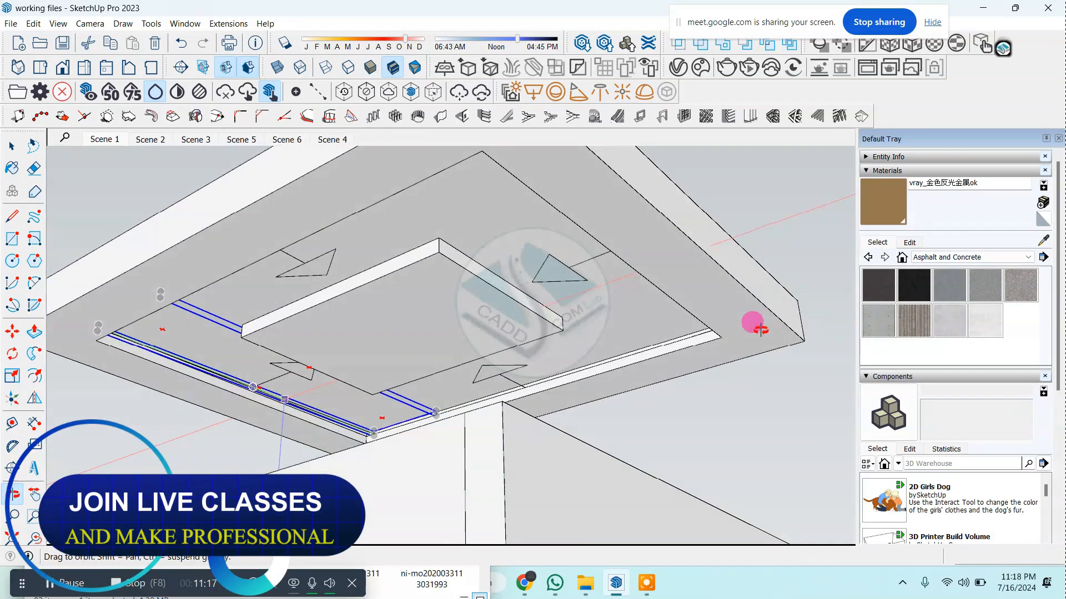
Open the V-Ray Asset Editor, list only the lights and select the first rectangle light
click(11, 146)
click(228, 22)
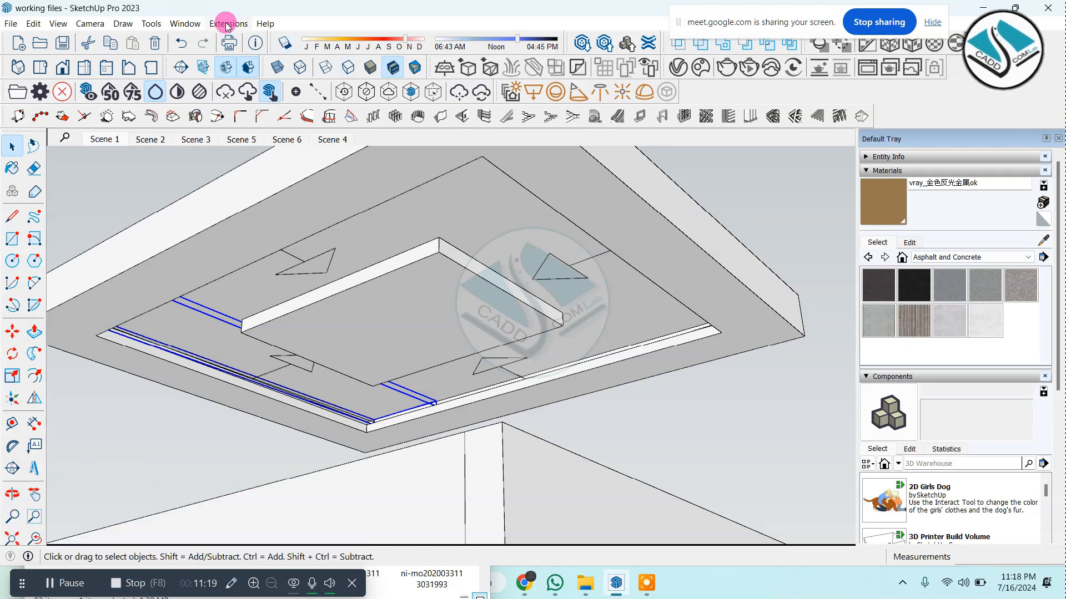
click(307, 91)
click(244, 23)
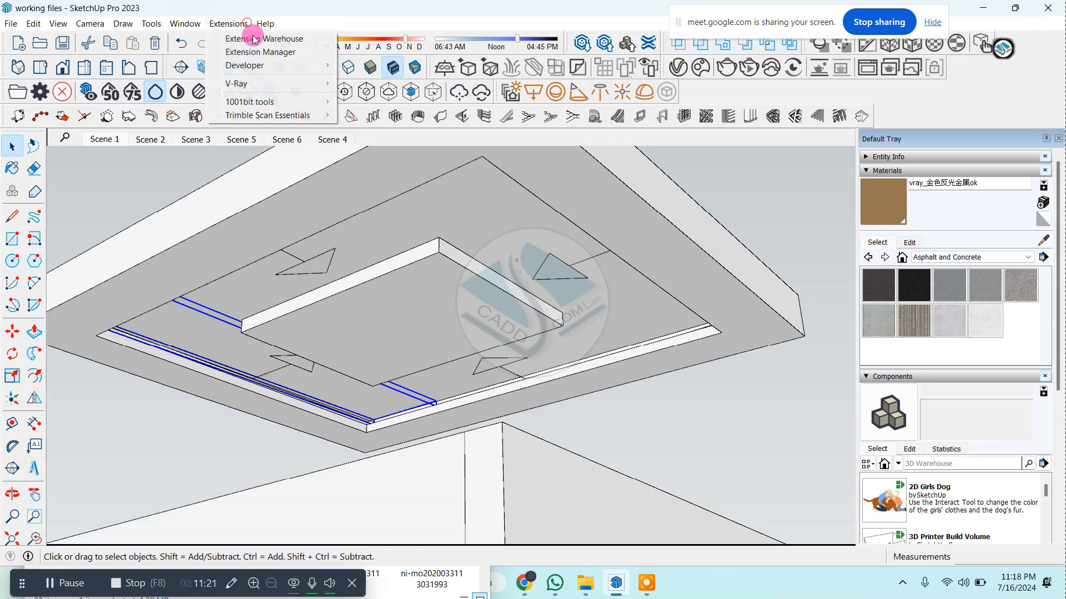
click(283, 83)
click(377, 84)
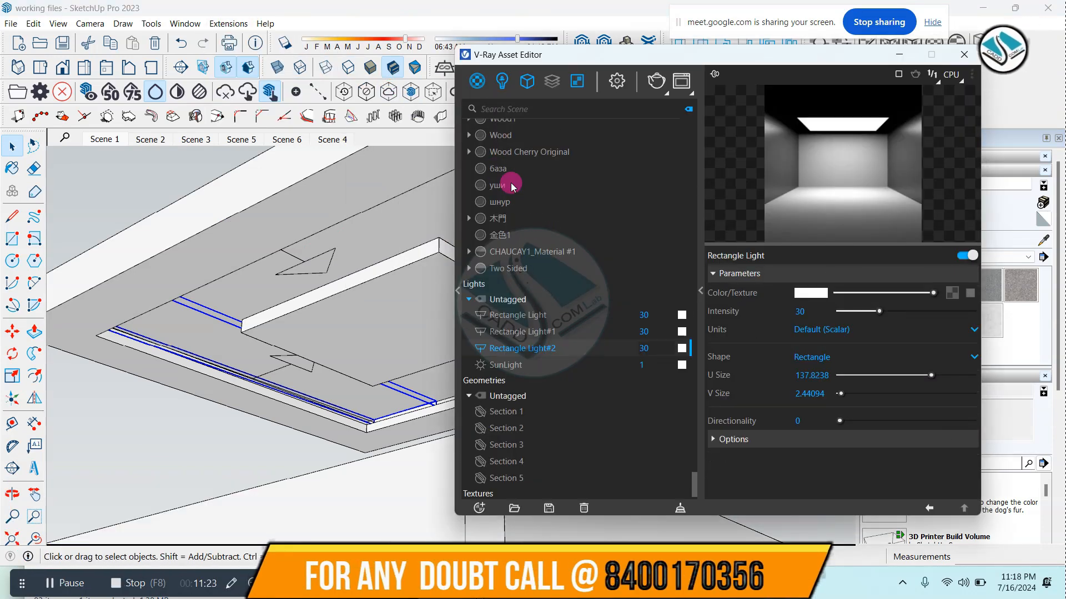
click(502, 81)
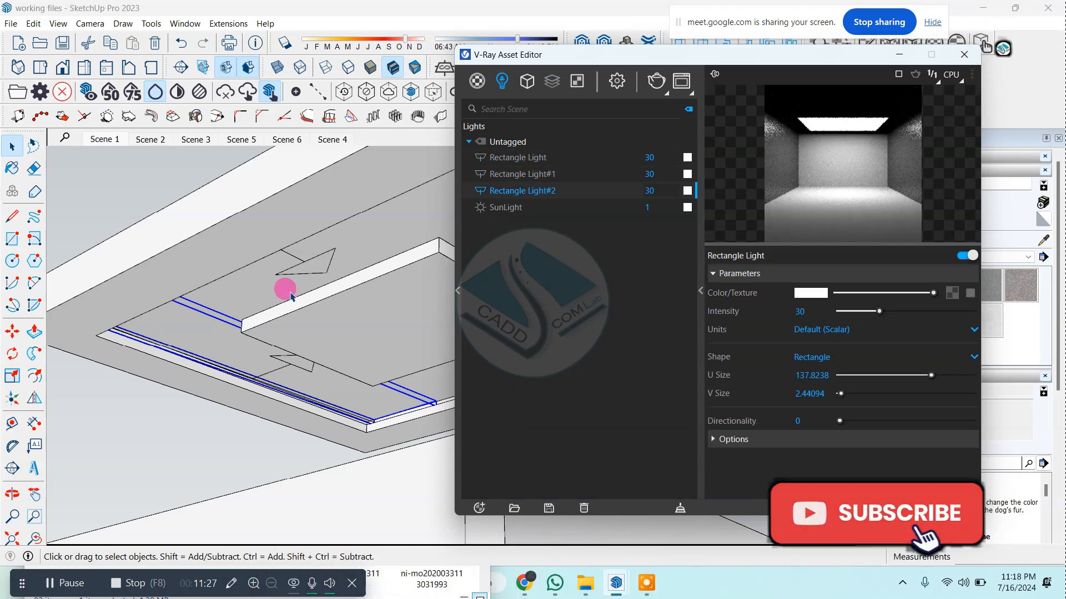
scroll(284, 289, down, 5)
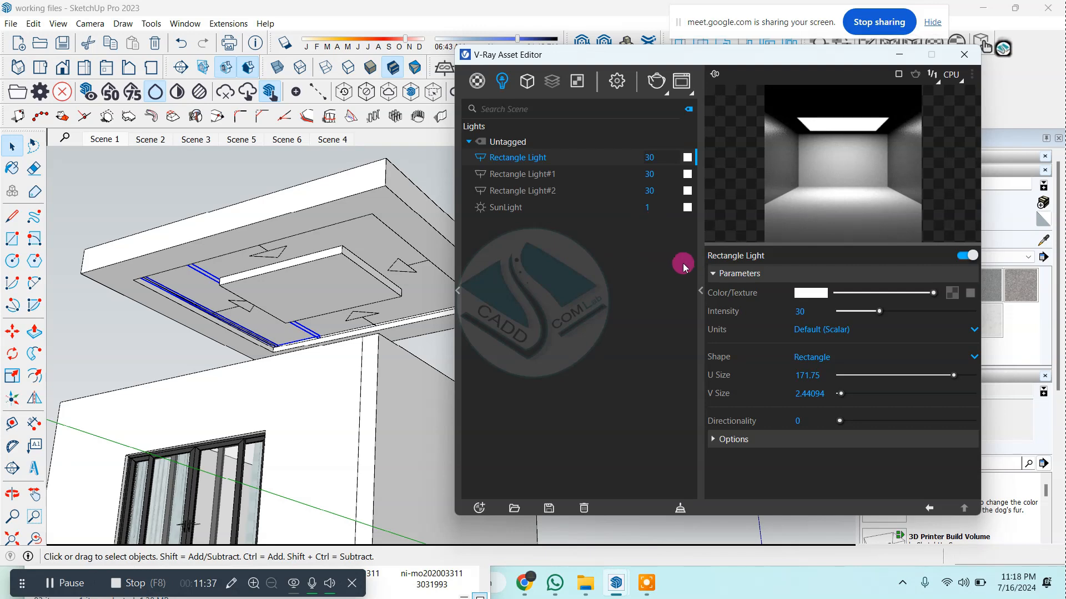
Change the colour of Rectangle Light from white to a warm light orange
click(820, 296)
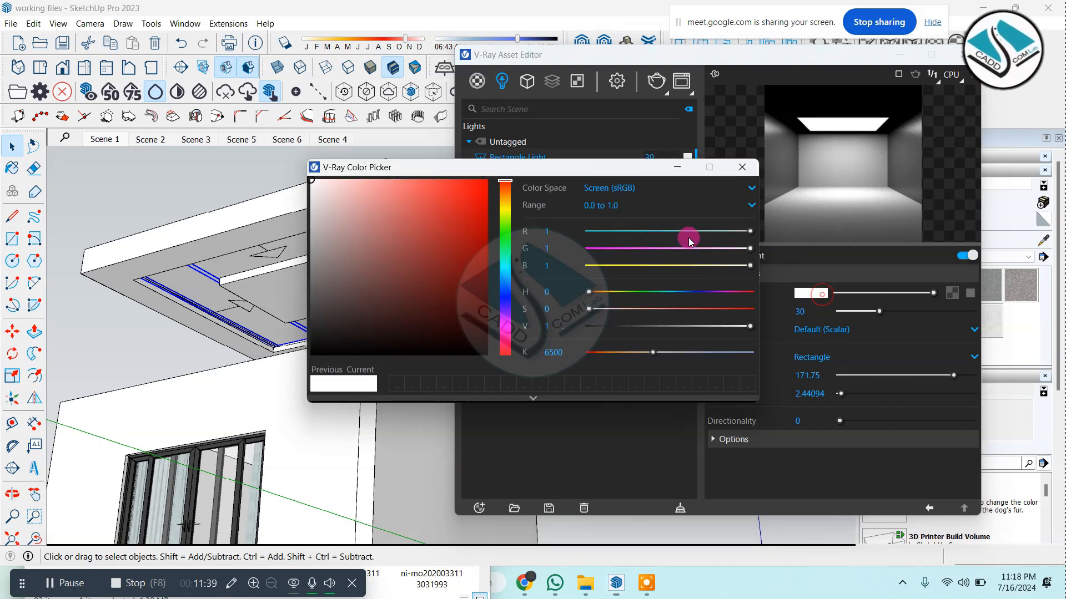
click(506, 198)
click(470, 196)
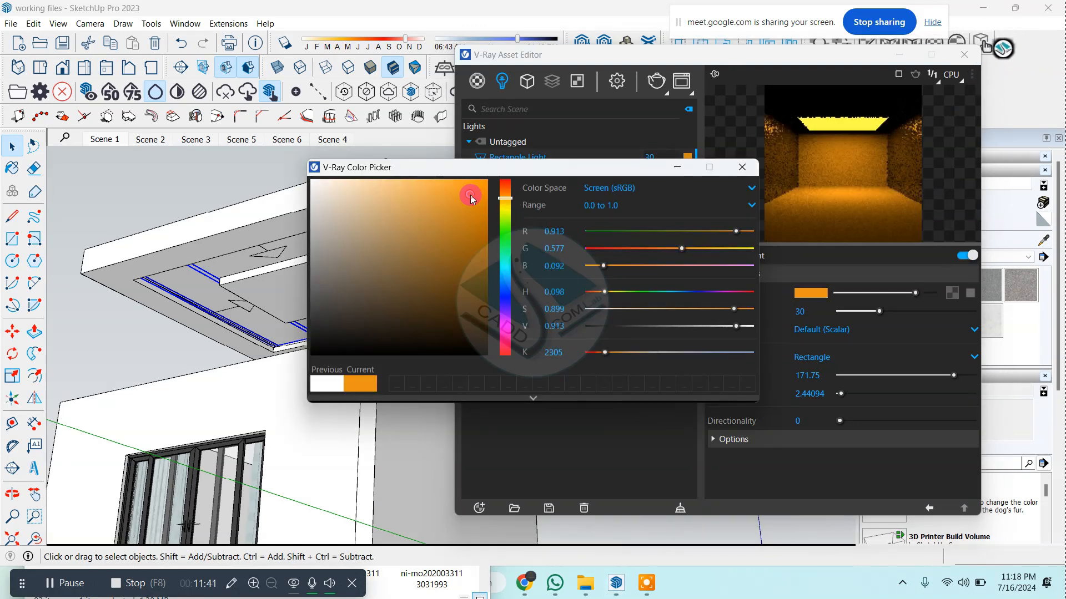
drag(430, 204, 425, 189)
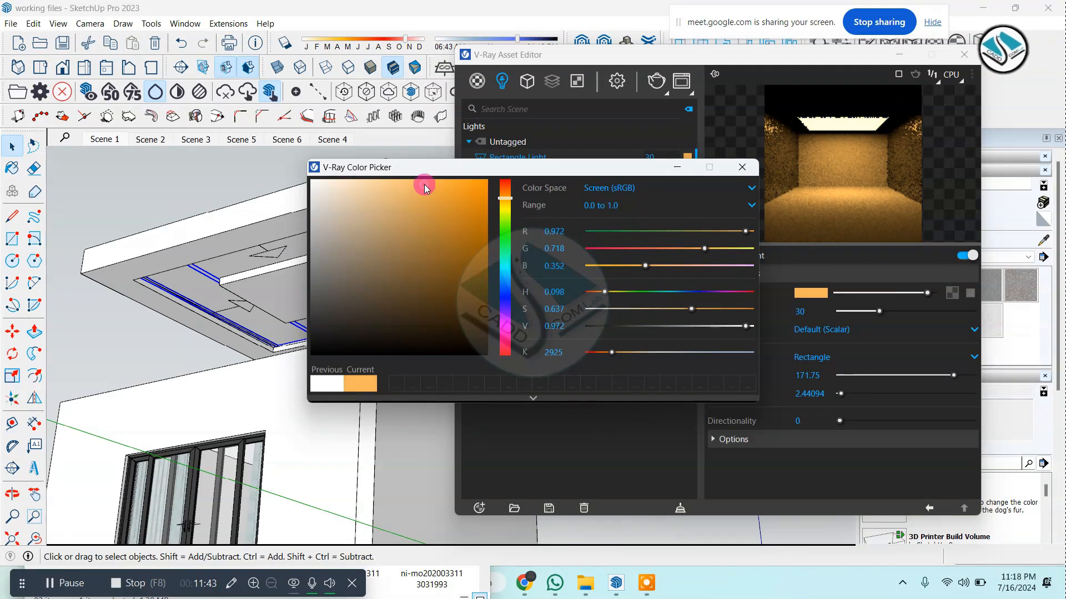
click(741, 168)
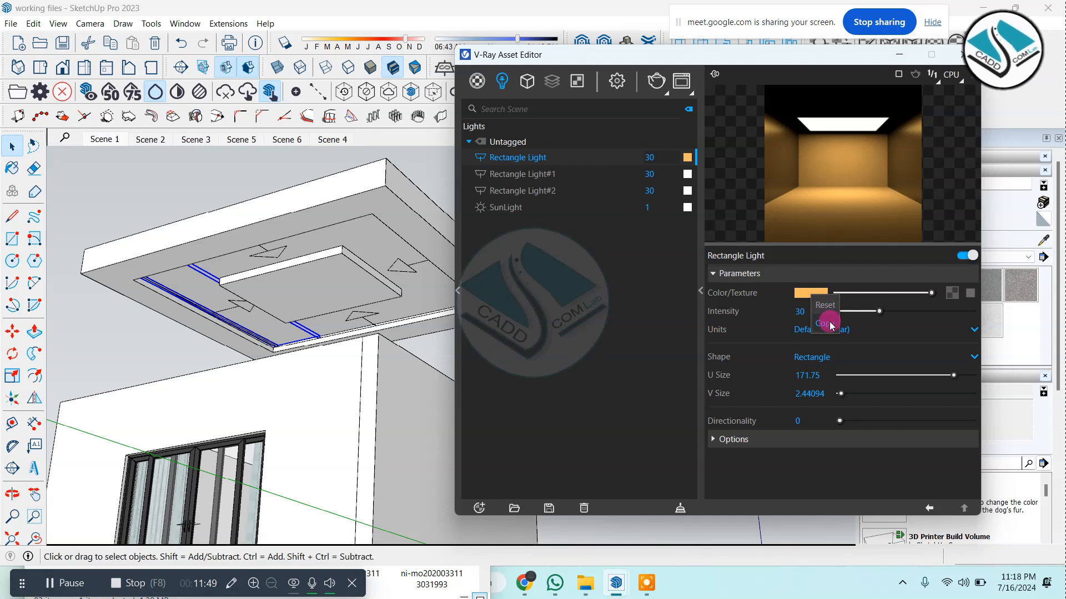
Copy the warm orange colour from Rectangle Light to Rectangle Light#1 and Rectangle Light#2
click(692, 180)
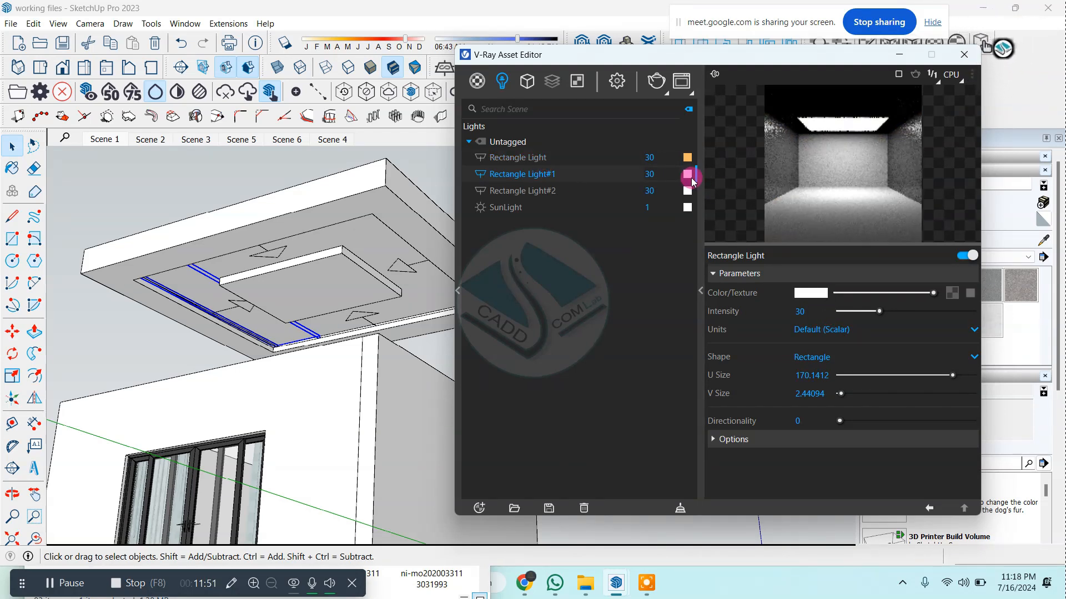
click(552, 189)
click(698, 238)
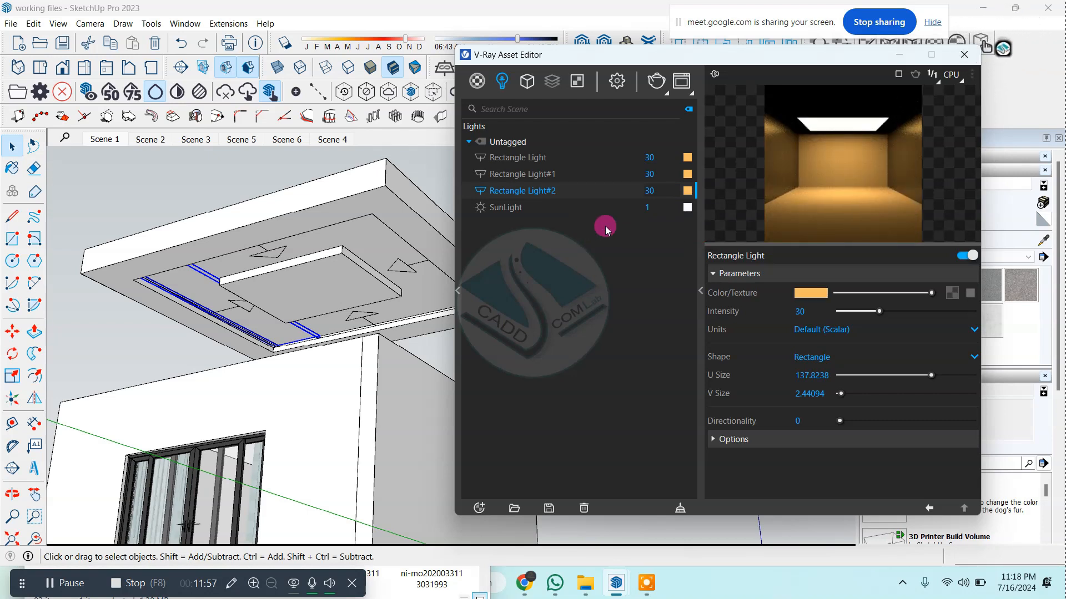
Enable the Invisible option for Rectangle Light#2, Rectangle Light#1 and Rectangle Light, and close the V-Ray Asset Editor
click(713, 439)
scroll(741, 409, down, 3)
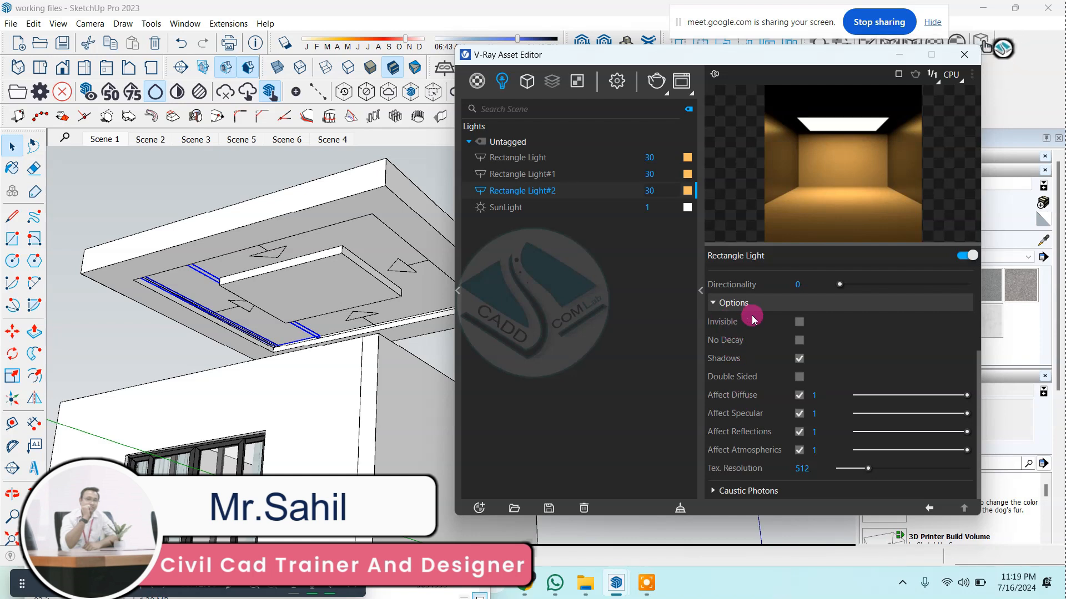
click(543, 175)
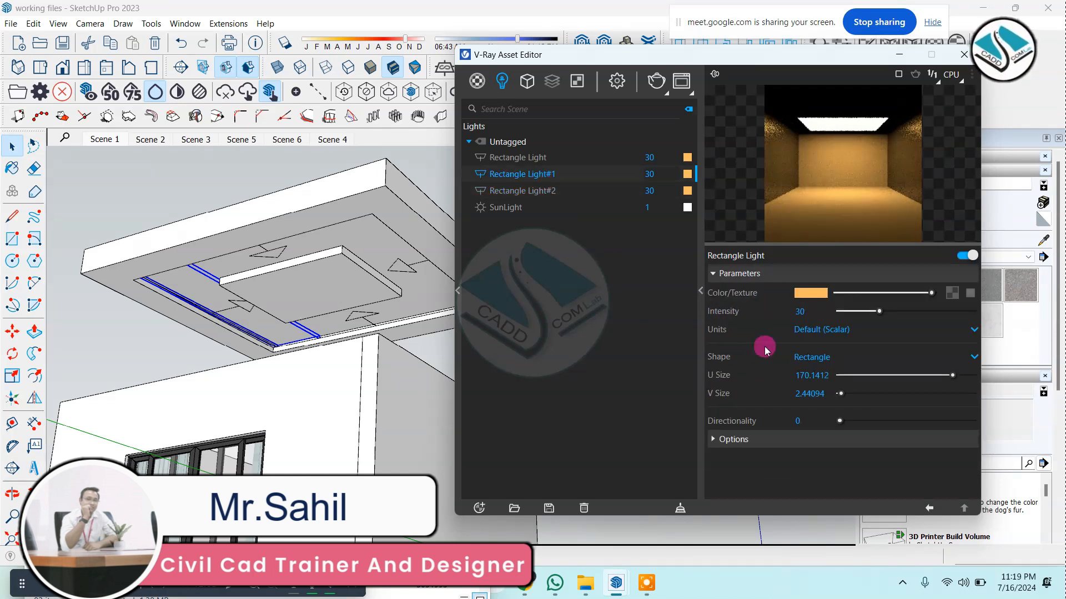
click(713, 440)
scroll(749, 400, down, 3)
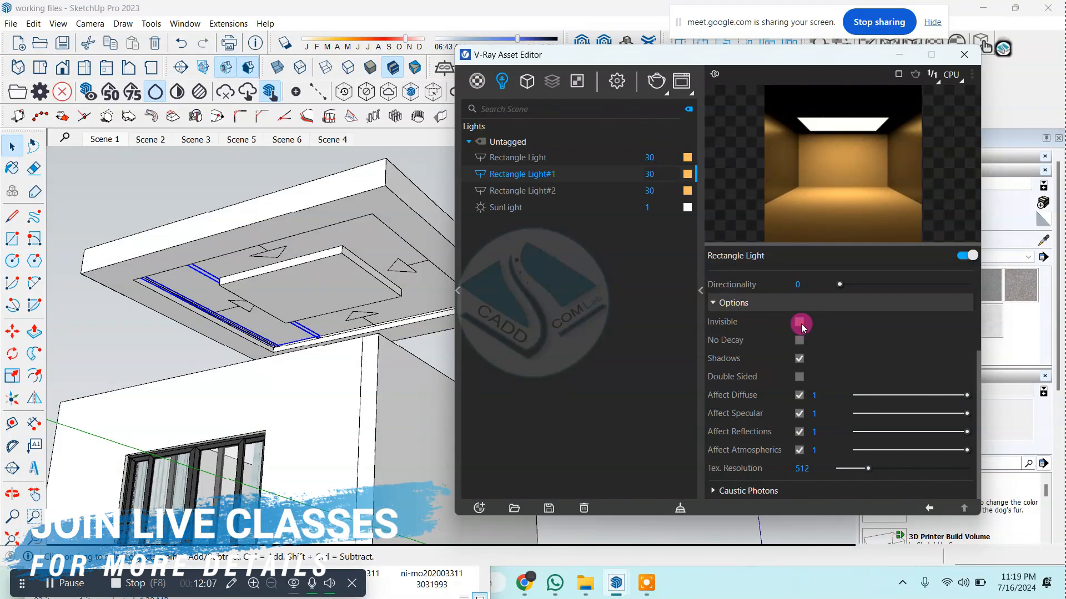
click(525, 158)
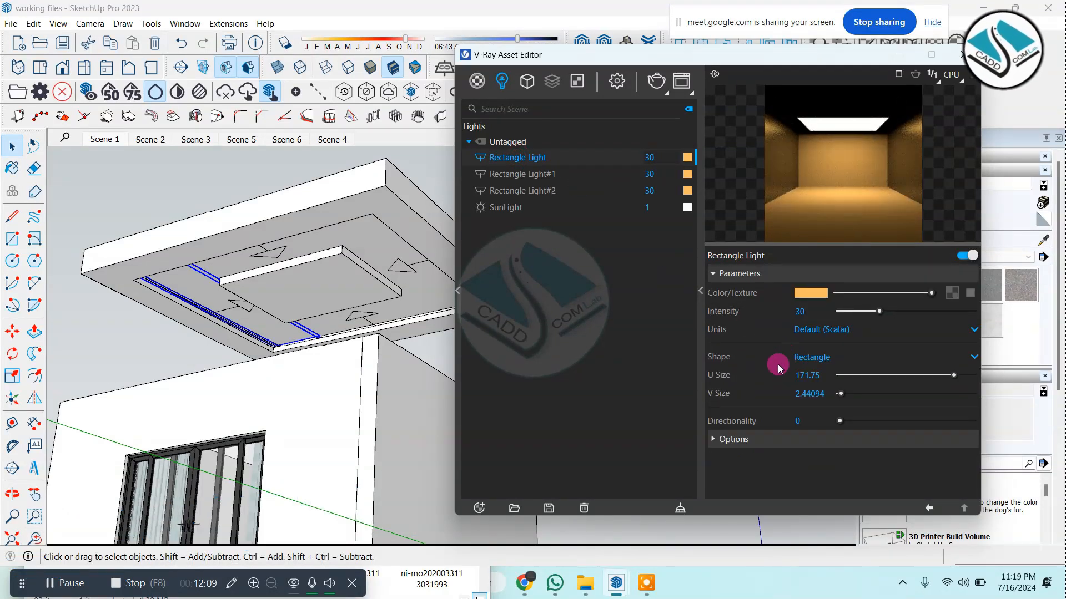
click(713, 440)
scroll(744, 401, down, 3)
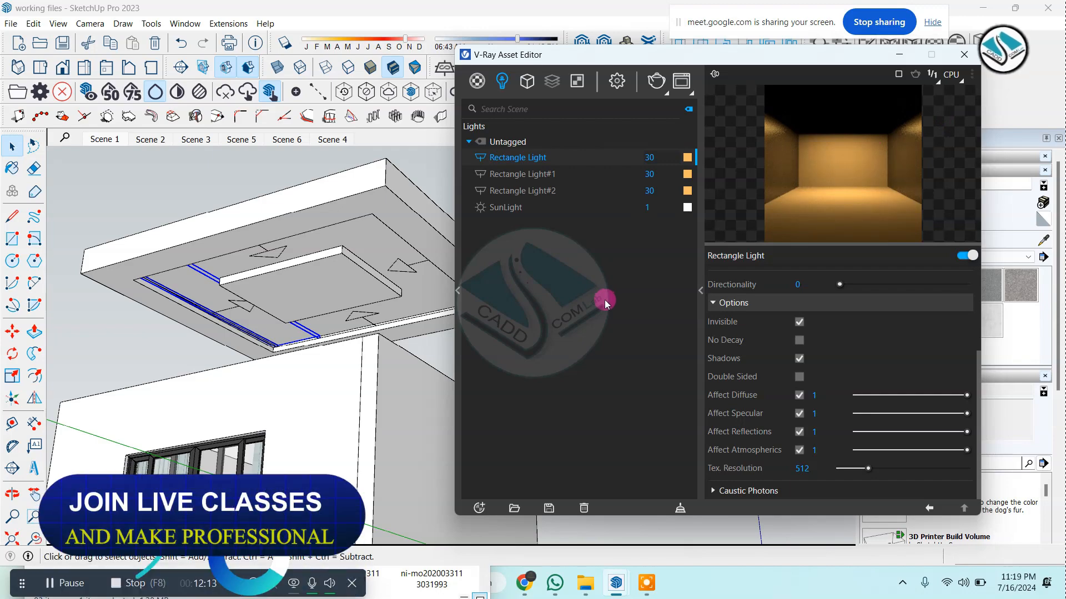
scroll(364, 254, down, 2)
click(963, 55)
Open the 3D Warehouse and sign in to reach its content search page
scroll(417, 335, down, 1)
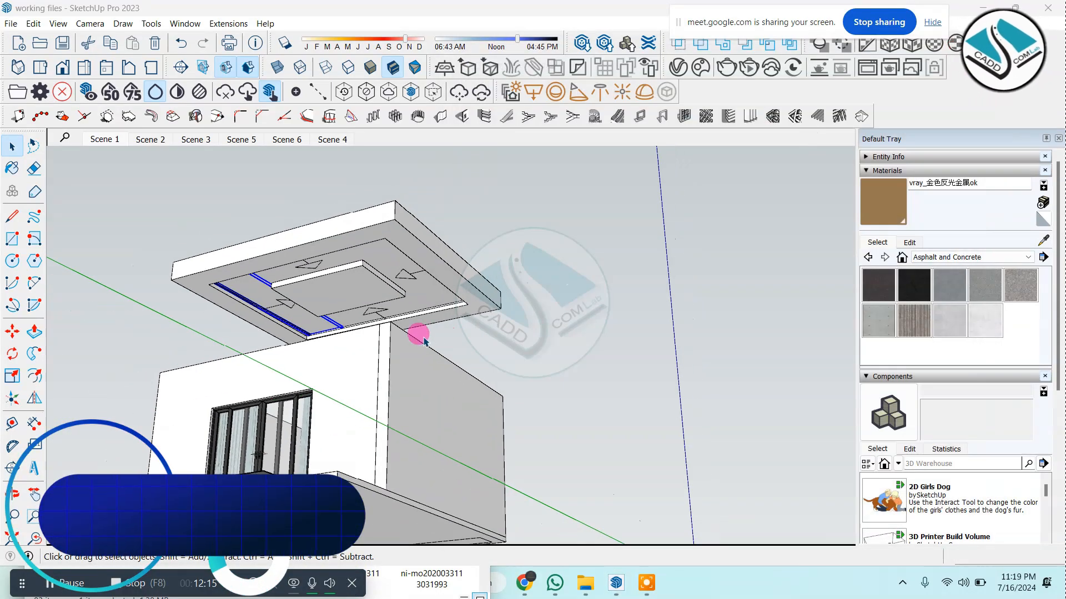
mouse_move(417, 335)
middle_down()
mouse_move(368, 417)
mouse_move(367, 490)
mouse_move(614, 471)
mouse_move(759, 507)
mouse_move(764, 468)
mouse_move(746, 395)
mouse_move(552, 281)
mouse_move(488, 210)
mouse_move(516, 178)
mouse_move(490, 155)
mouse_move(508, 229)
middle_up()
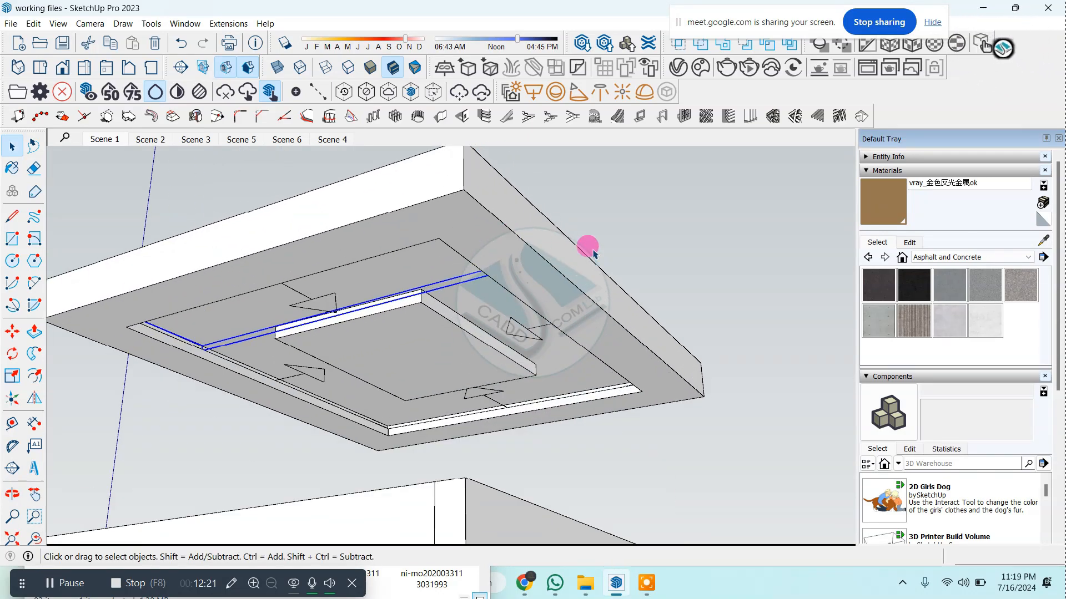
middle_drag(593, 254, 557, 242)
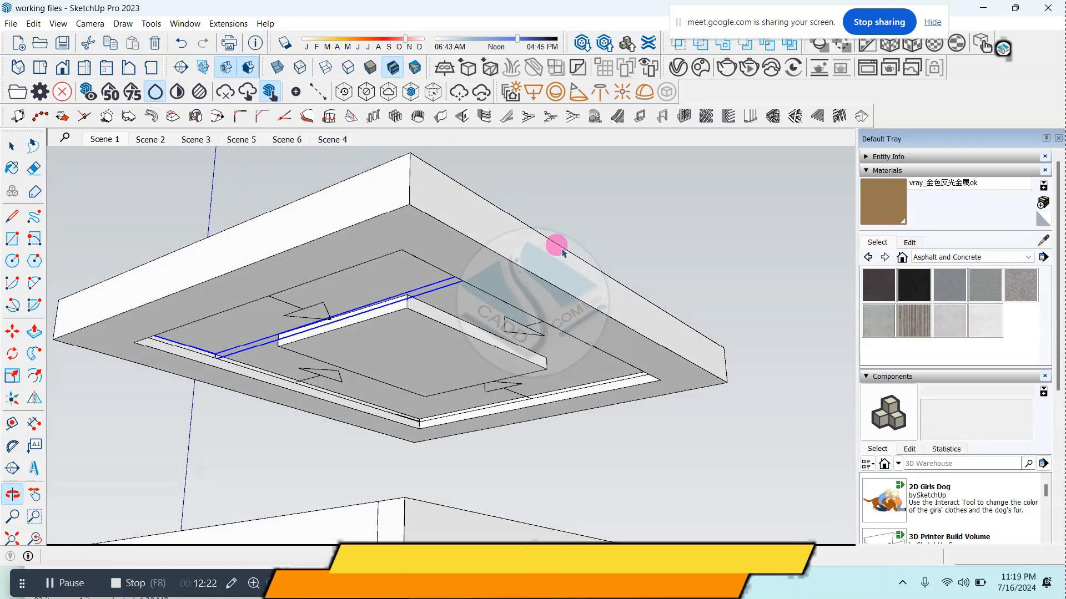
click(197, 21)
click(261, 117)
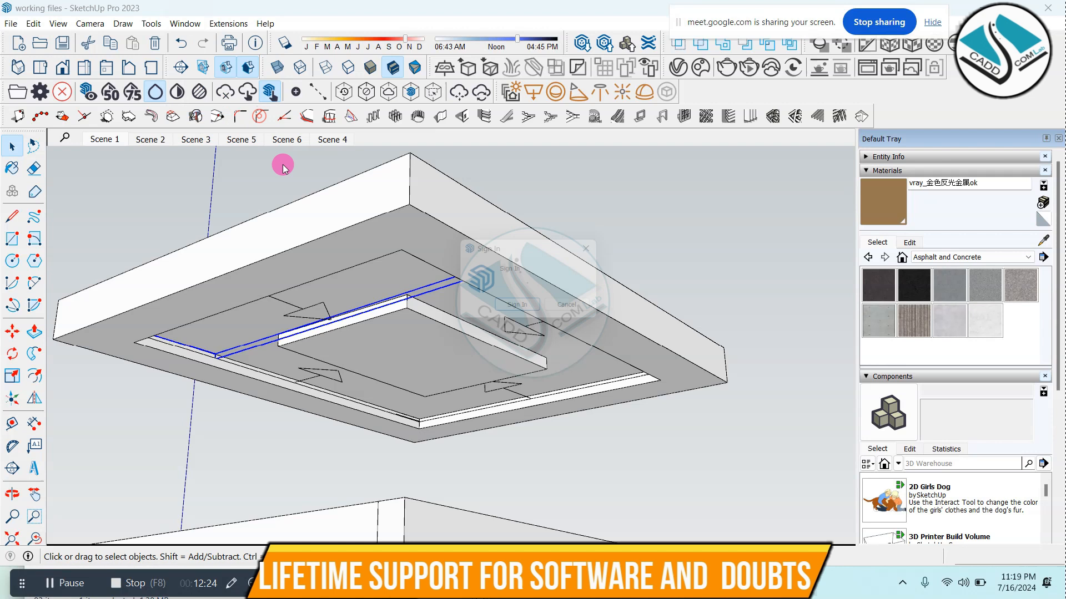
click(533, 310)
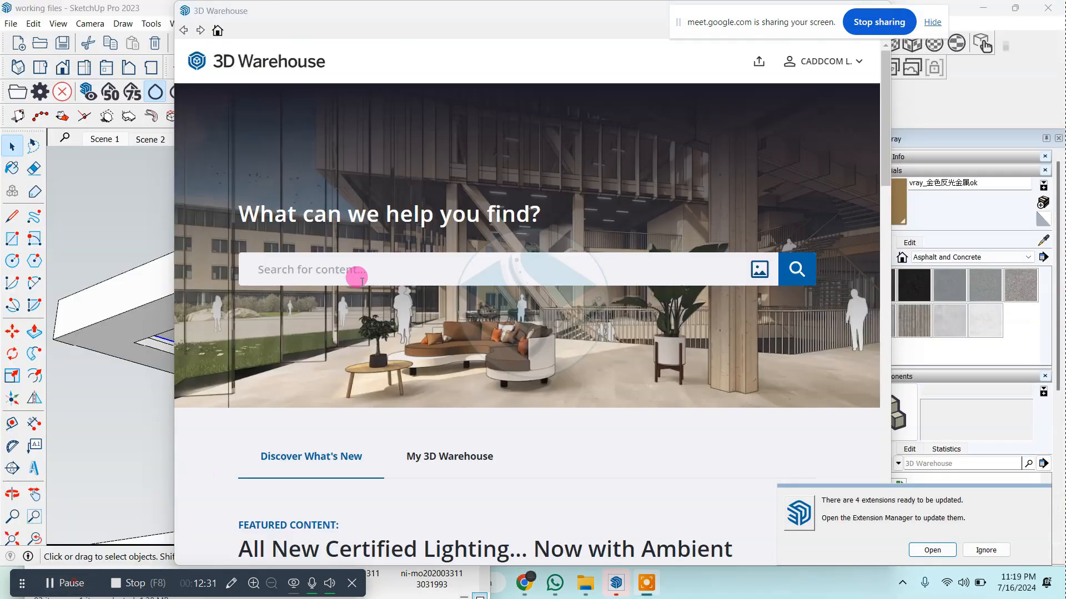
Search the 3D Warehouse for "ceiling light" and ignore the extension update notice
click(351, 276)
text(c)
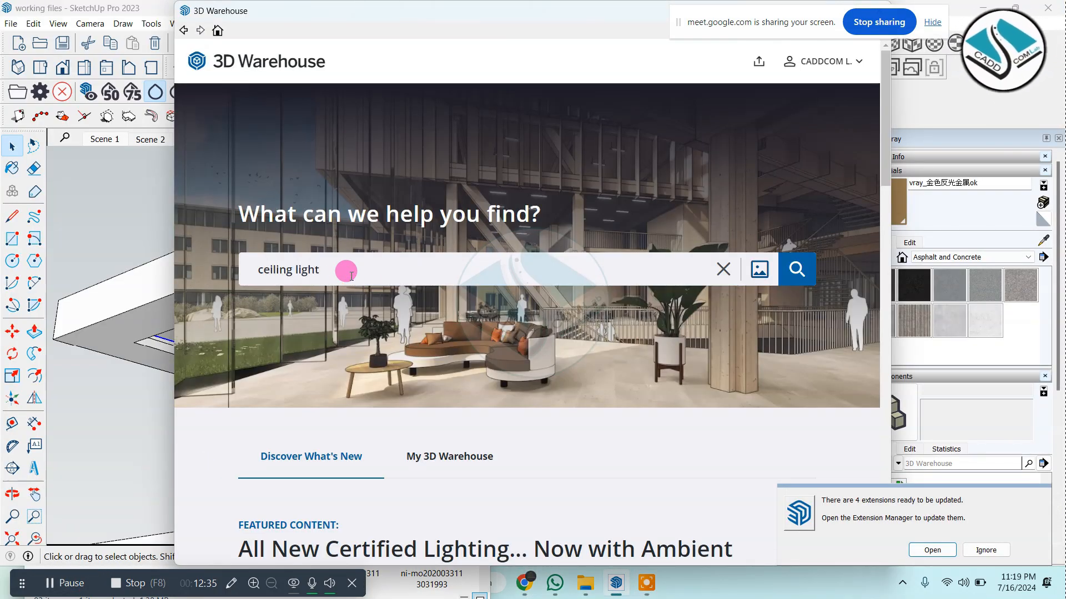
text(eiling light)
key(Return)
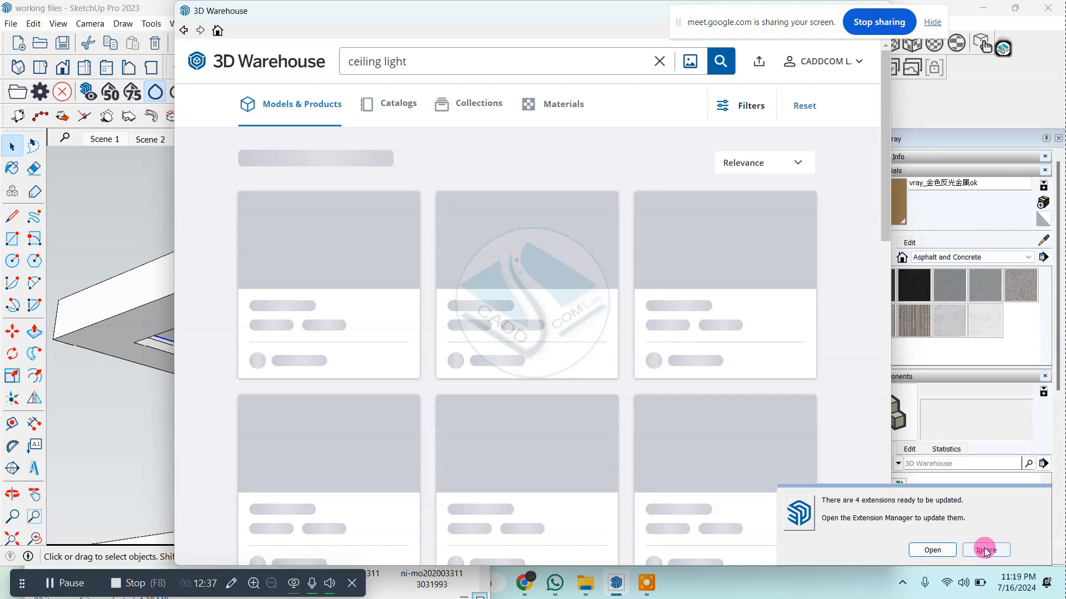
click(986, 550)
Load the 31 KB CEILING LIGHT model with two round fixtures directly into the SketchUp model and place it near the ceiling
scroll(483, 310, down, 3)
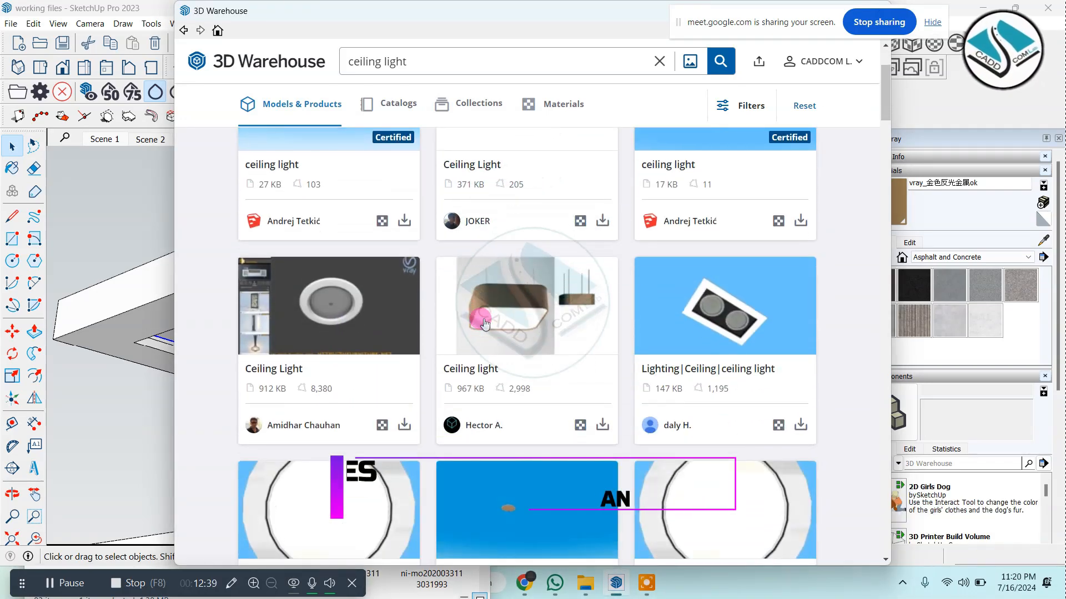
scroll(484, 320, down, 3)
scroll(485, 323, down, 4)
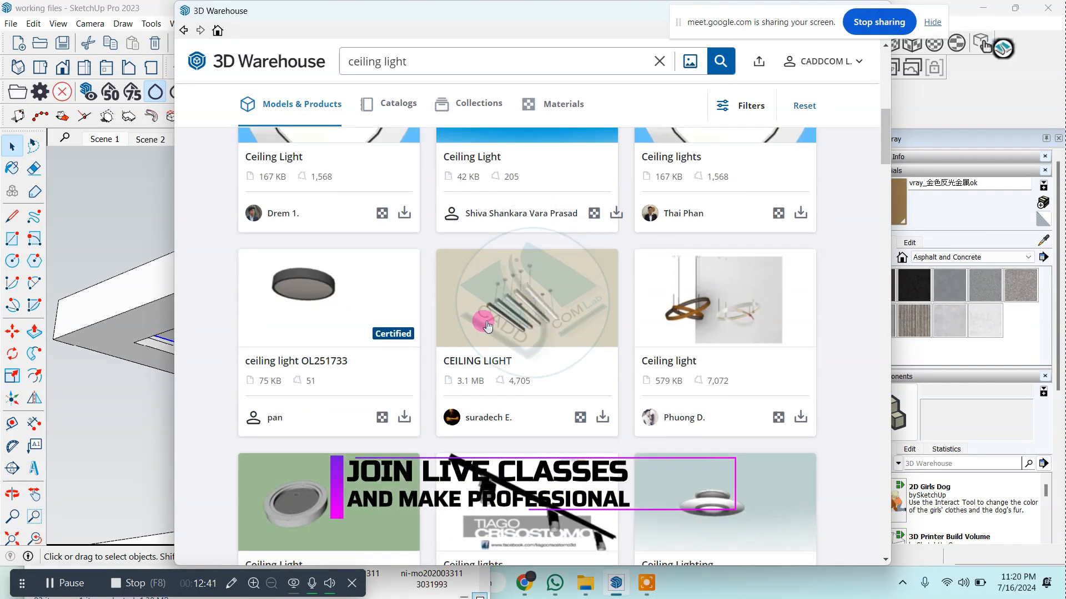
scroll(487, 325, down, 9)
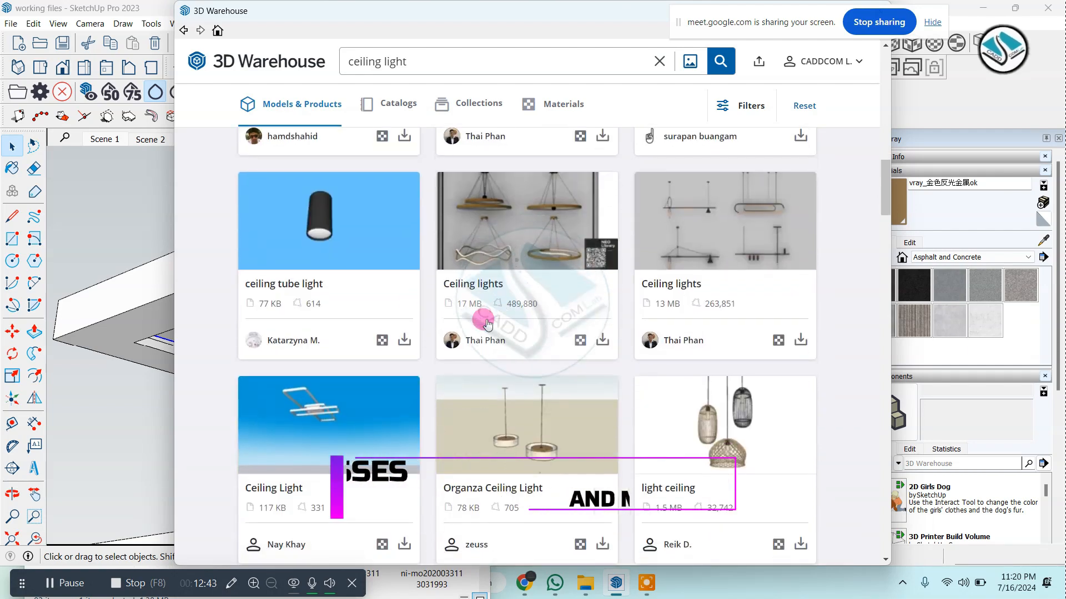
scroll(487, 322, down, 12)
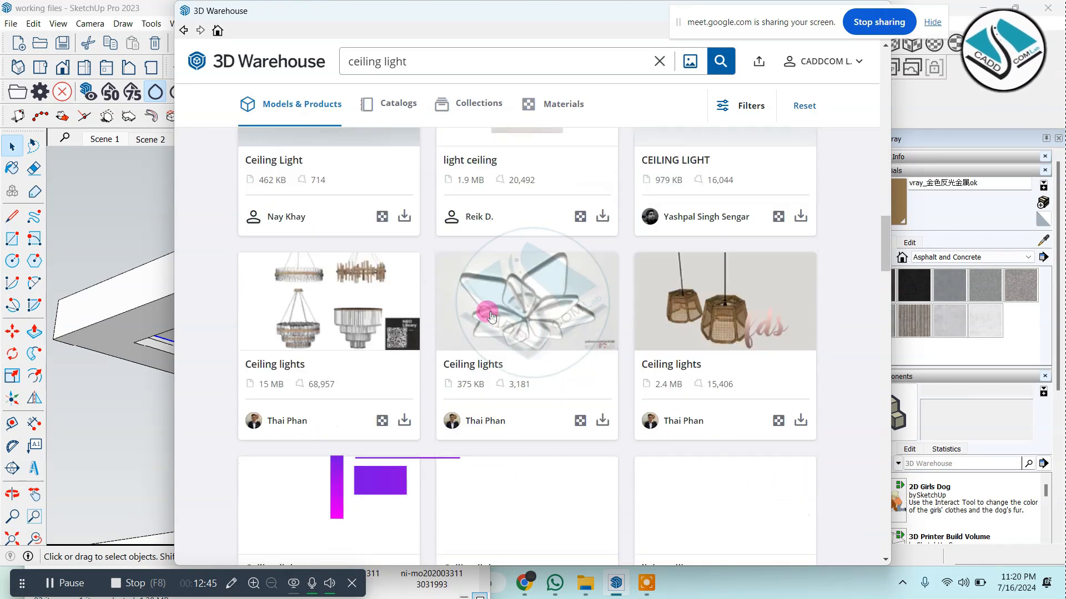
scroll(492, 311, down, 8)
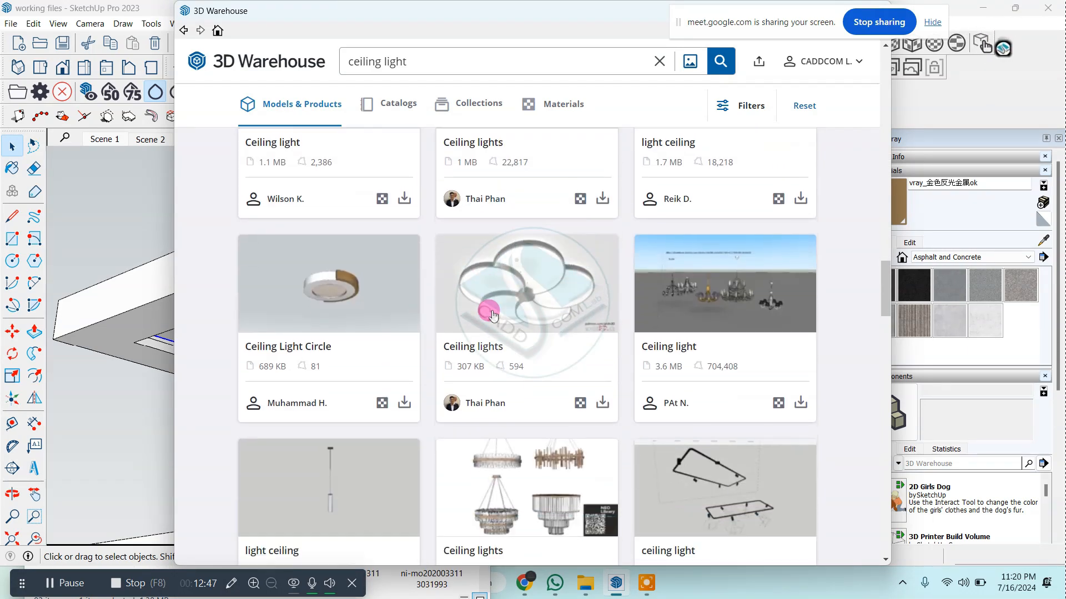
scroll(493, 312, down, 12)
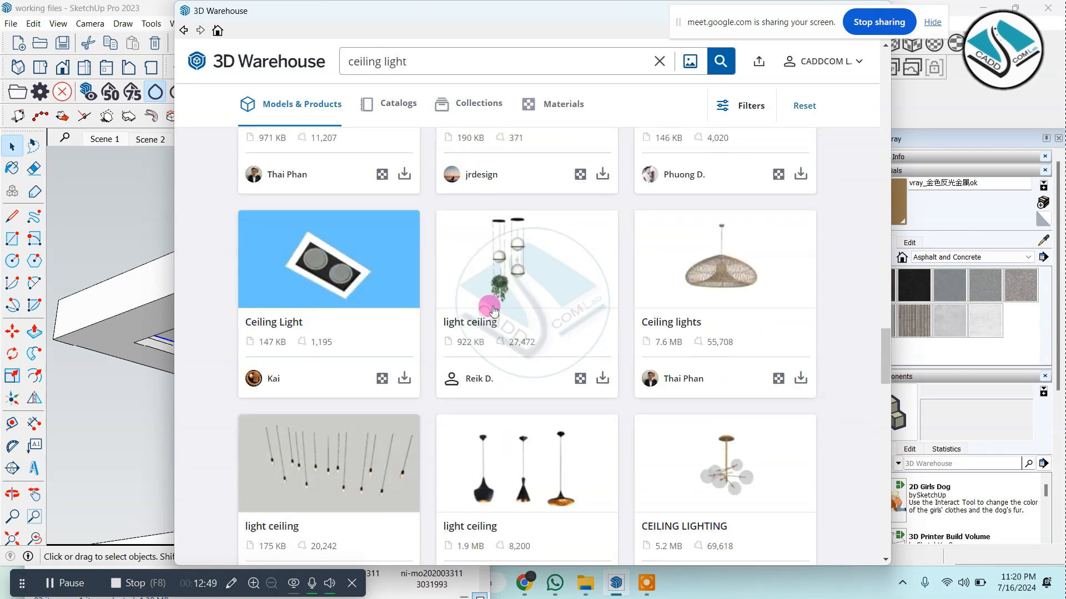
scroll(493, 311, down, 5)
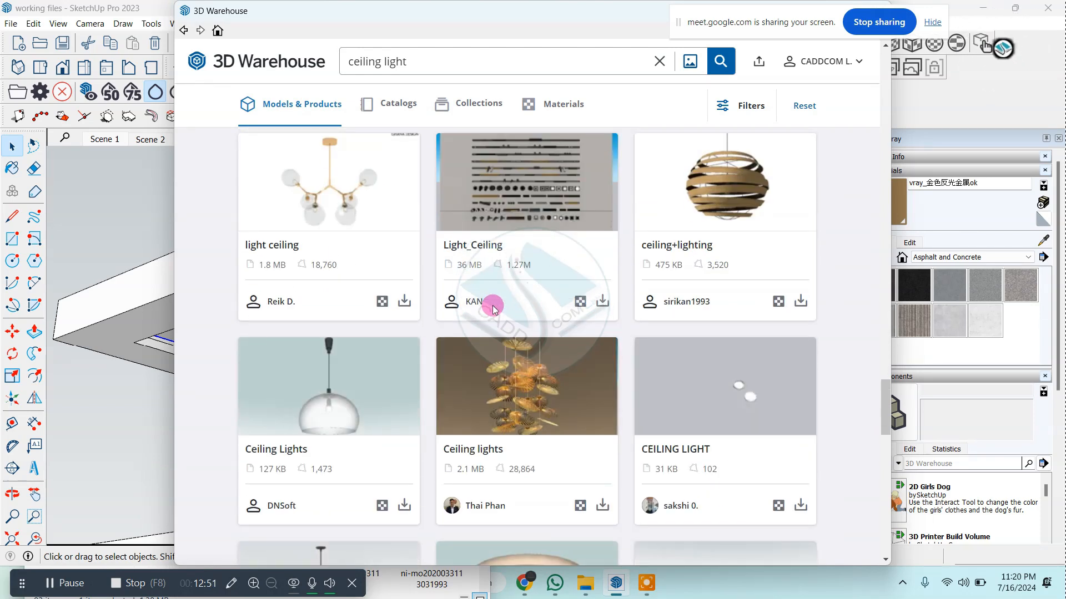
scroll(763, 435, down, 3)
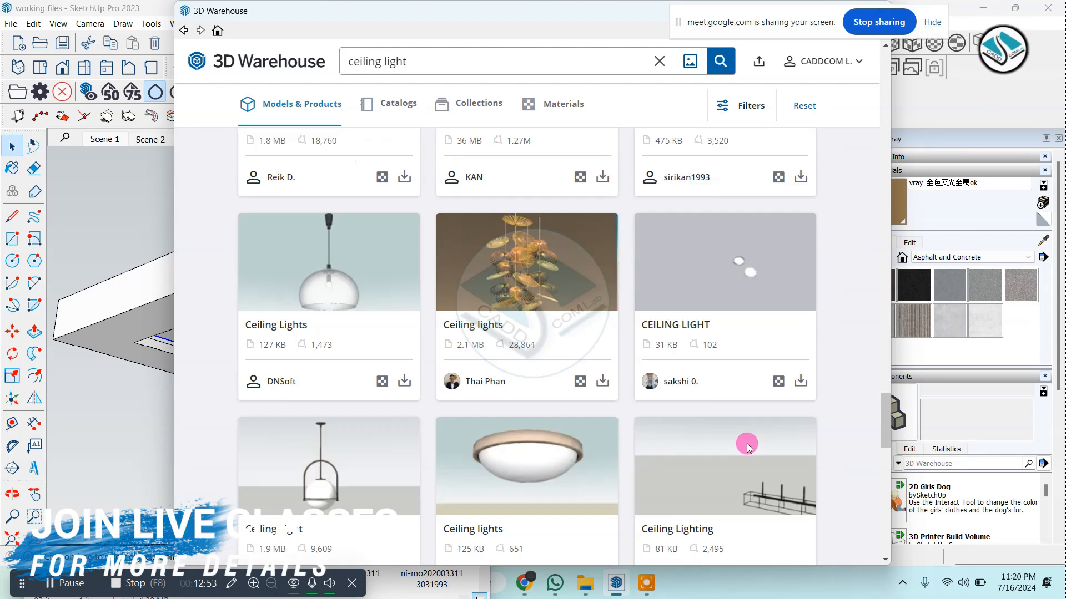
click(799, 298)
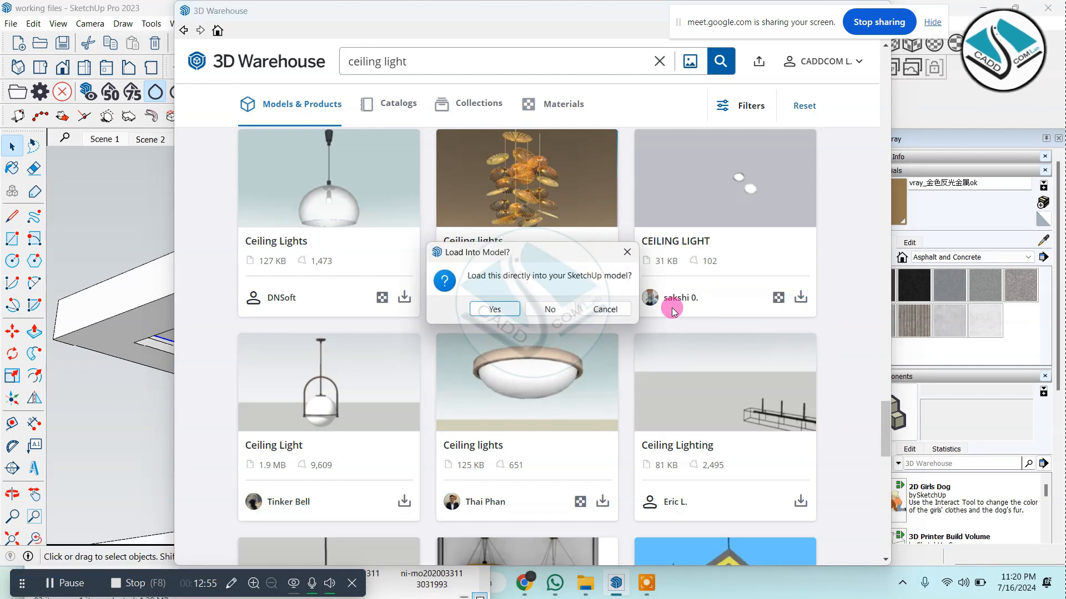
click(495, 310)
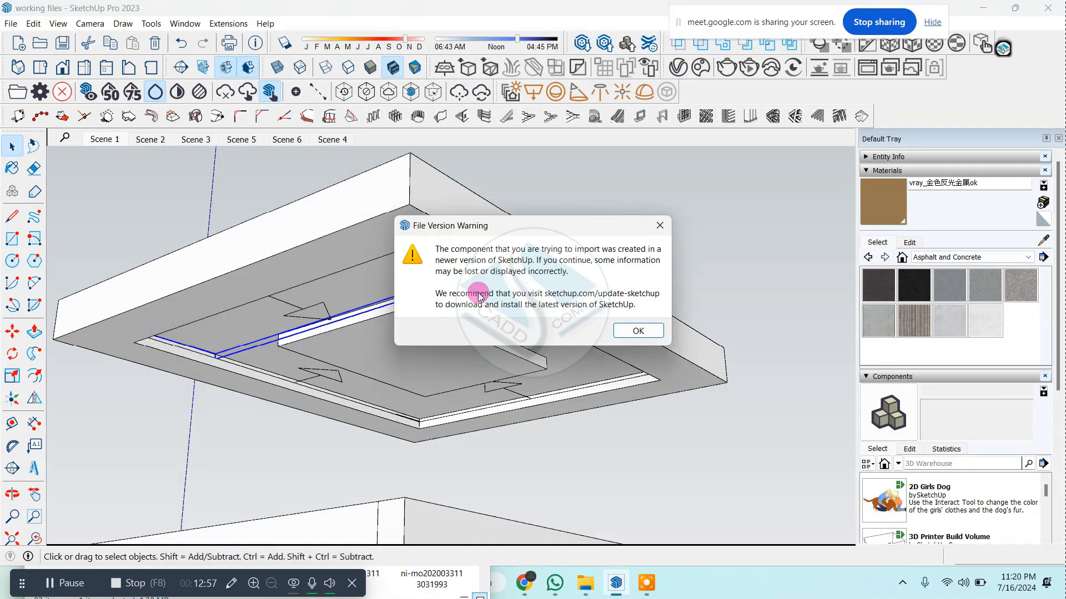
click(638, 331)
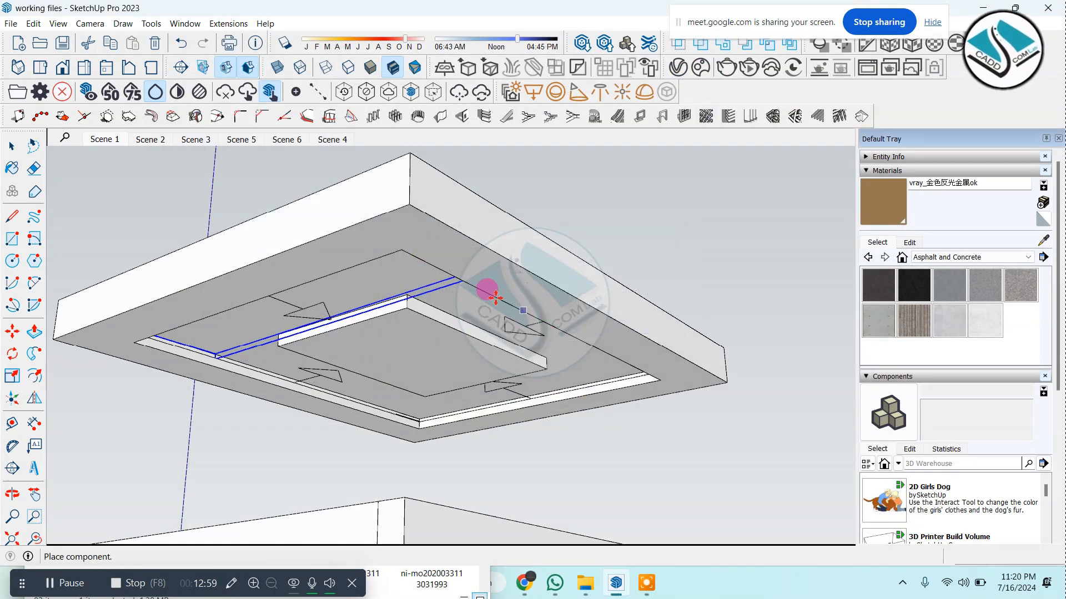
click(506, 332)
Delete the placed two-fixture ceiling light after viewing it up close
middle_drag(400, 237, 405, 209)
scroll(461, 230, up, 3)
click(11, 145)
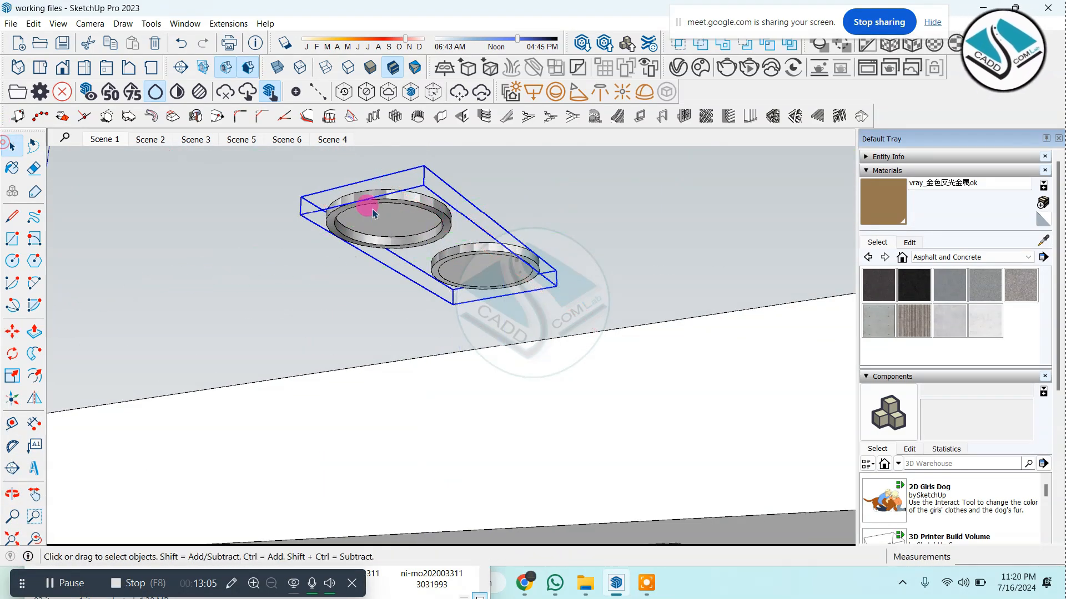
key(Delete)
Reopen the 3D Warehouse and search for "ceiling light vray"
click(187, 24)
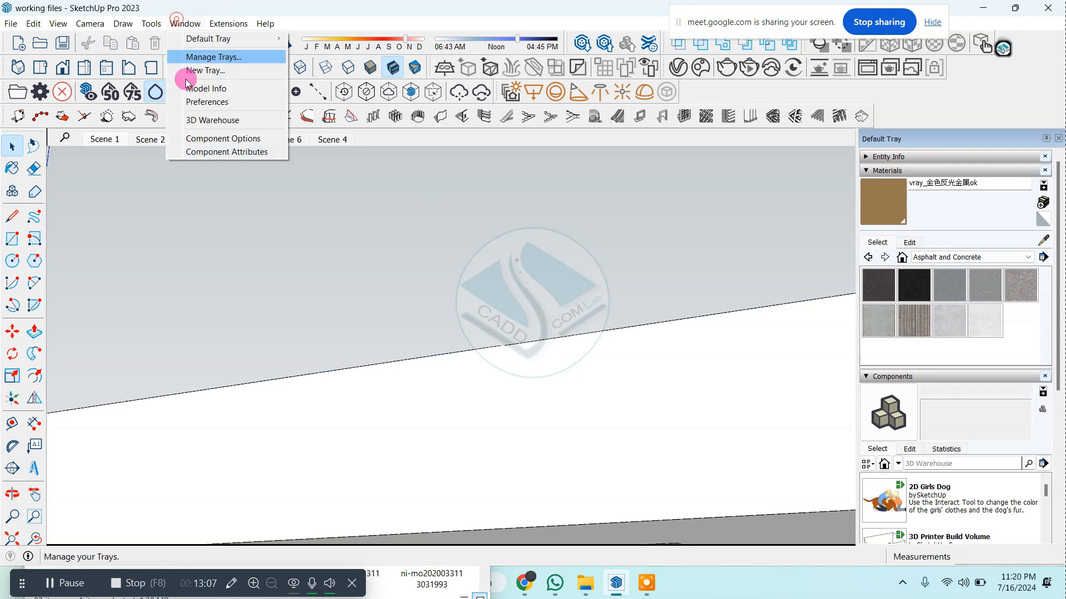
click(222, 113)
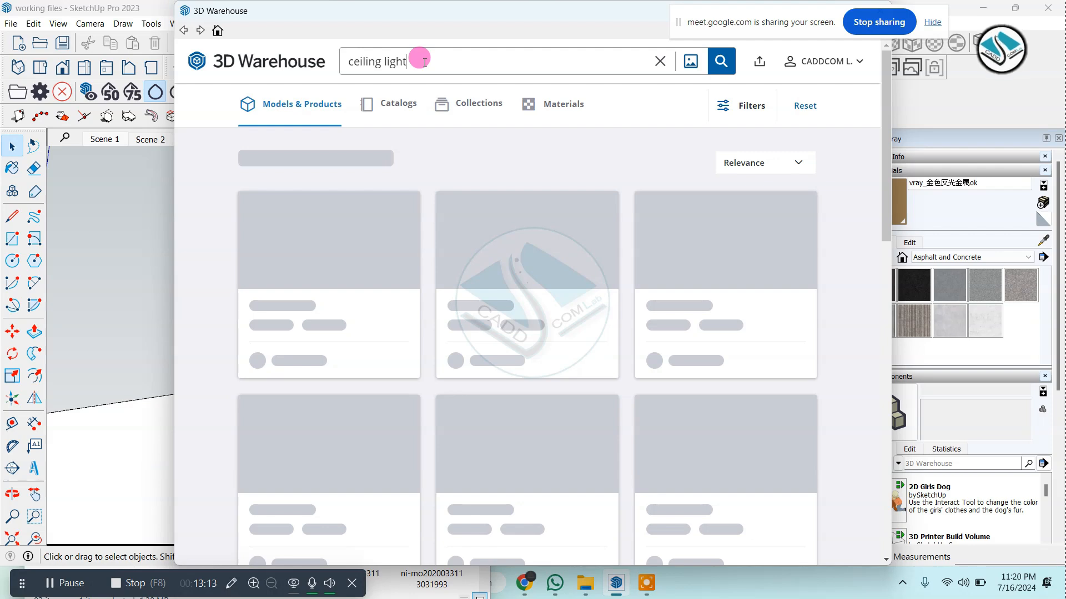
text(vray)
key(Return)
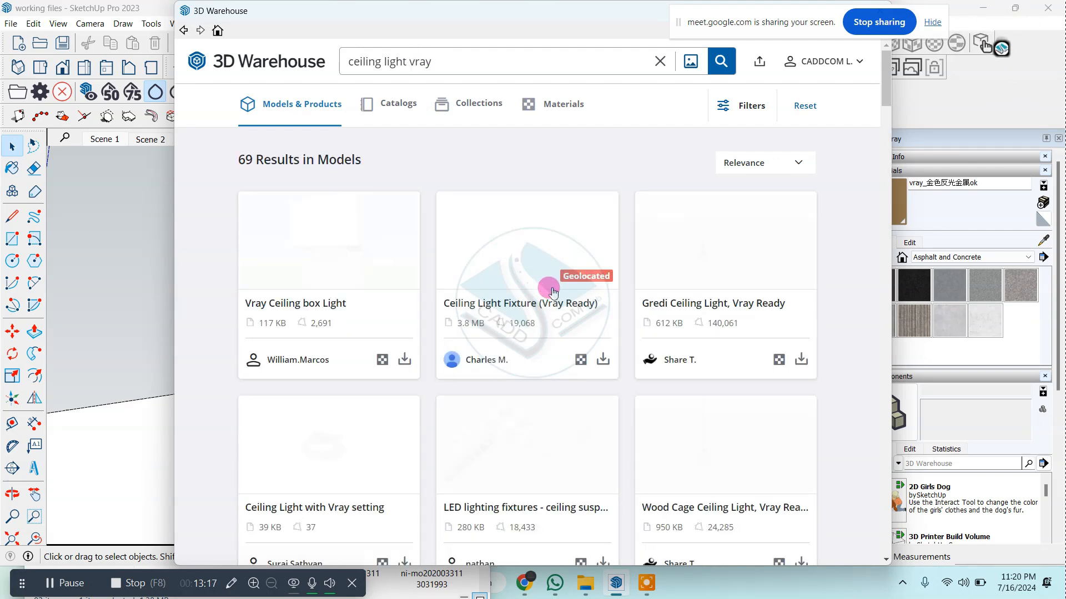
Look through the "ceiling light vray" results, including an additional loaded batch, for a suitable V-Ray-ready ceiling fixture
scroll(560, 306, down, 8)
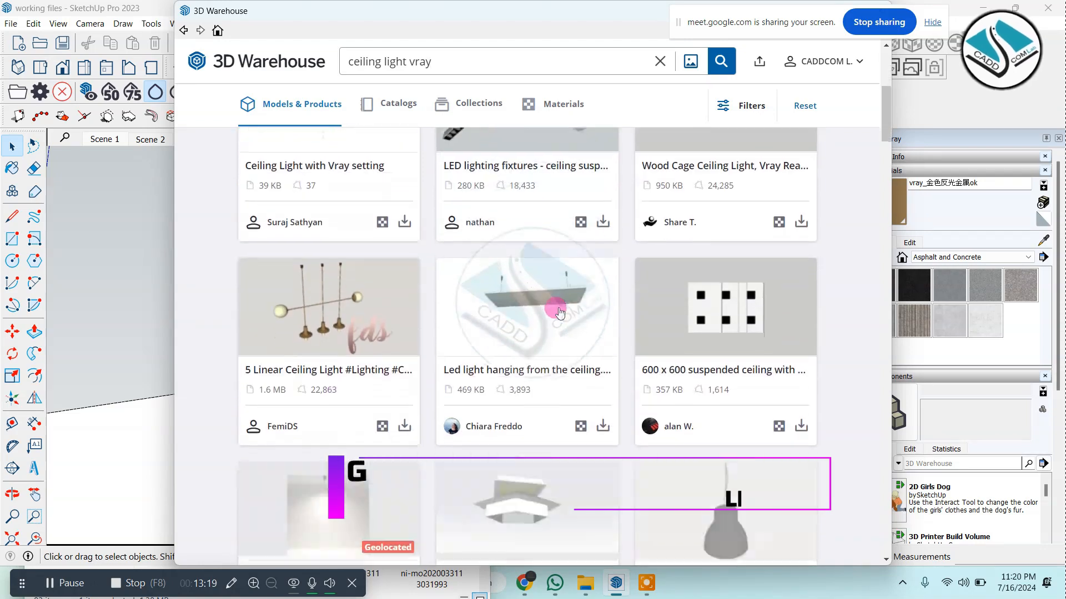
scroll(558, 307, down, 3)
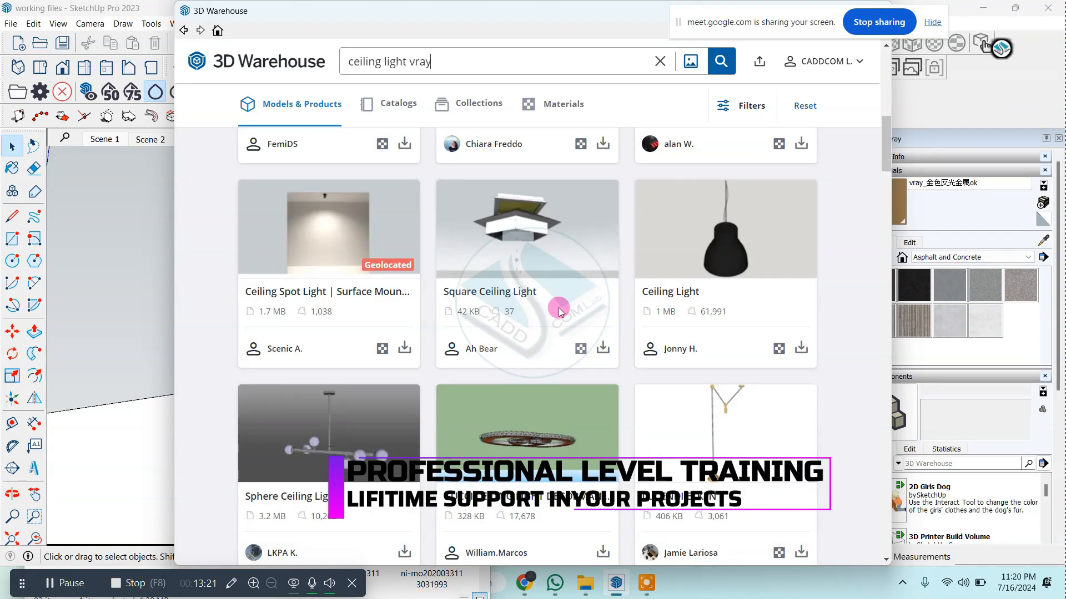
scroll(558, 308, down, 10)
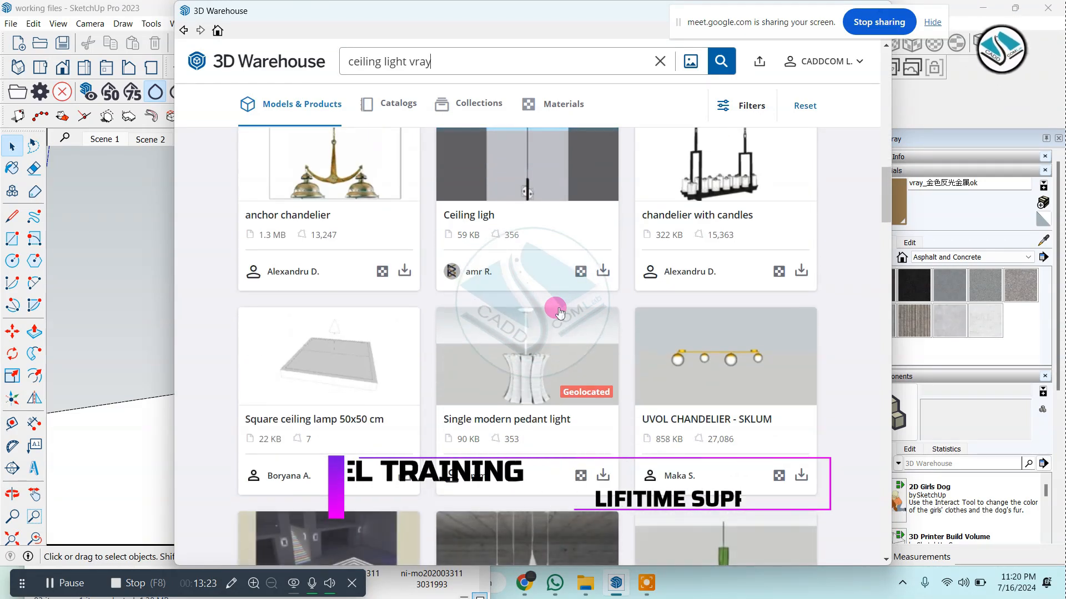
scroll(560, 311, down, 10)
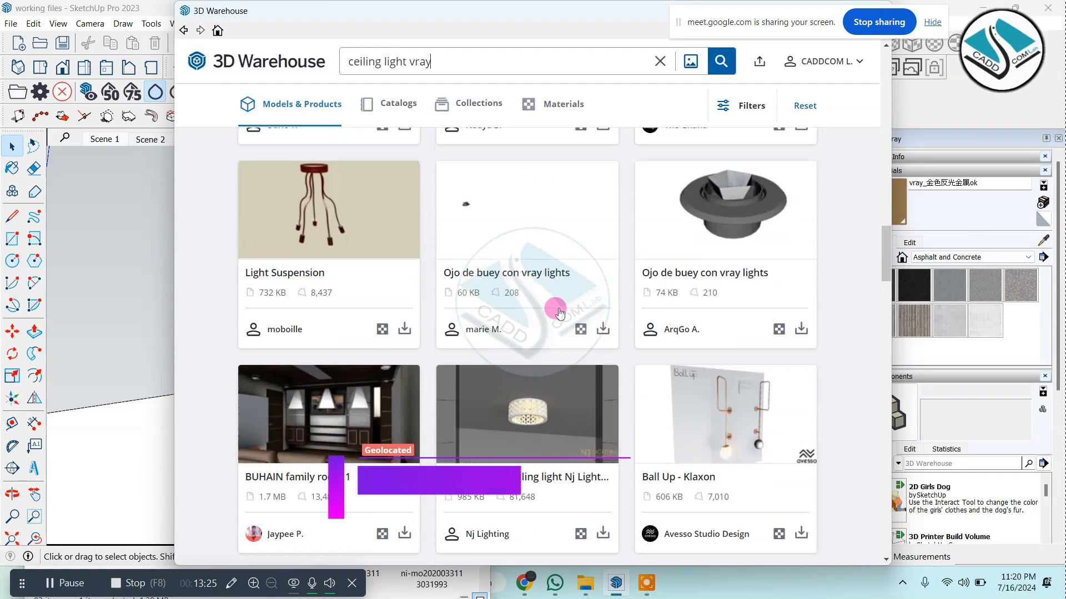
scroll(560, 312, down, 3)
scroll(558, 308, down, 10)
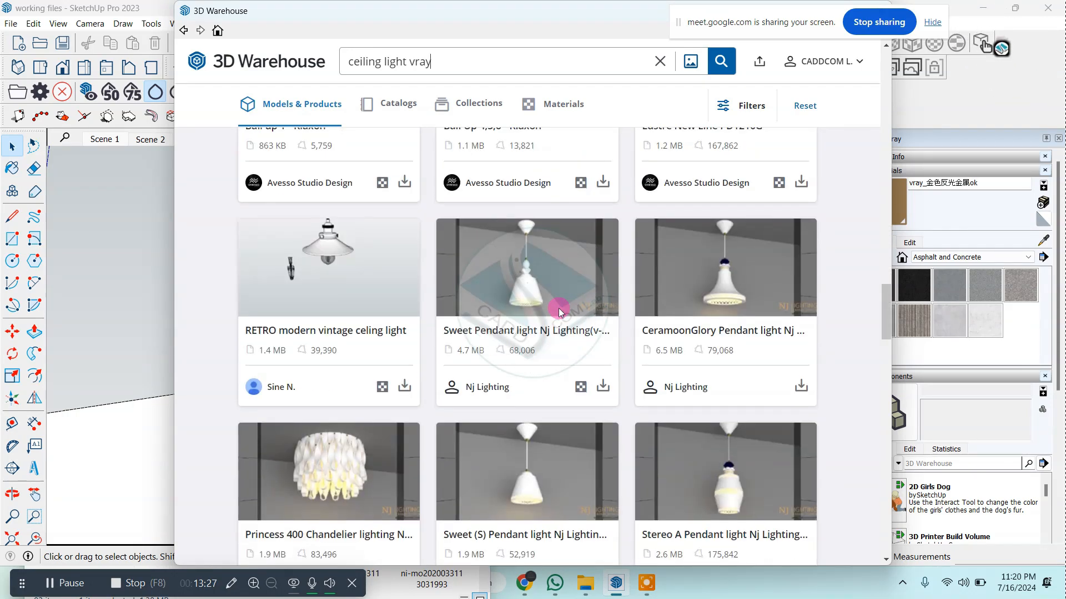
scroll(561, 311, down, 15)
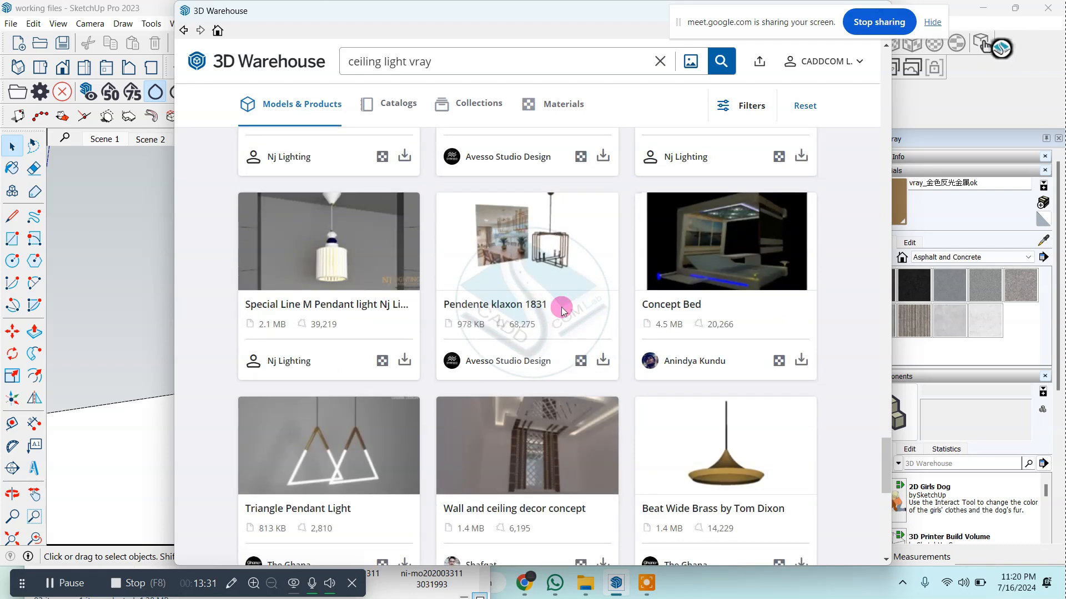
scroll(561, 308, down, 5)
scroll(562, 312, down, 3)
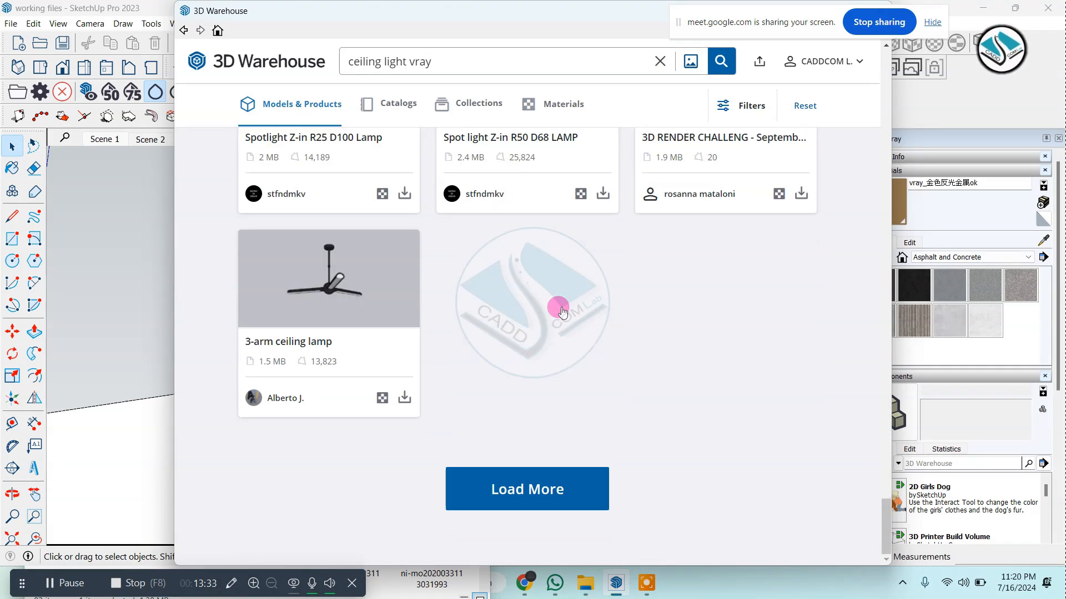
click(549, 488)
scroll(521, 355, down, 2)
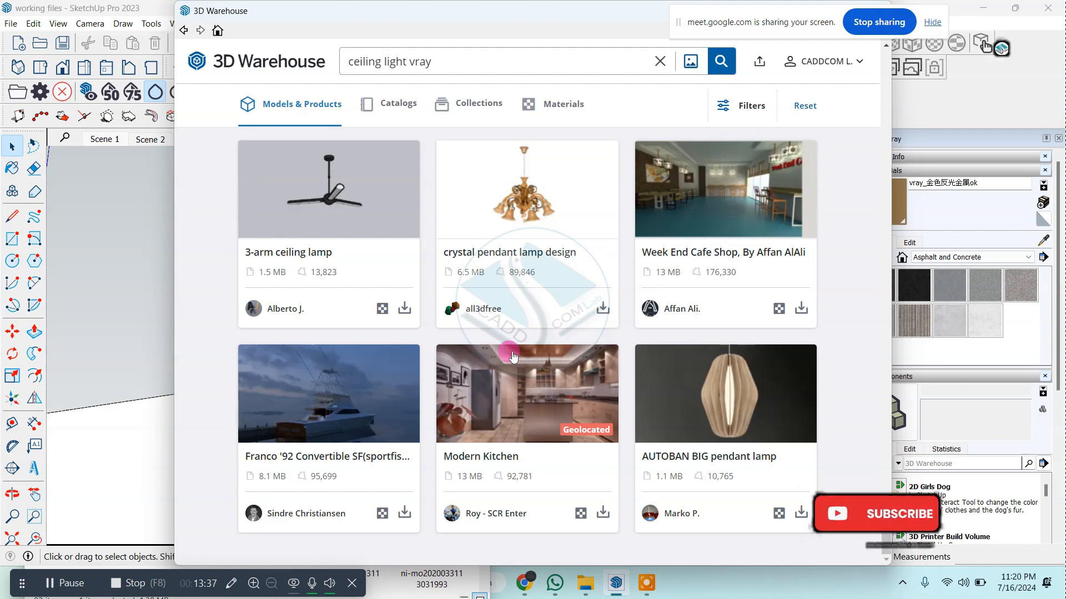
scroll(512, 350, up, 10)
scroll(511, 344, up, 20)
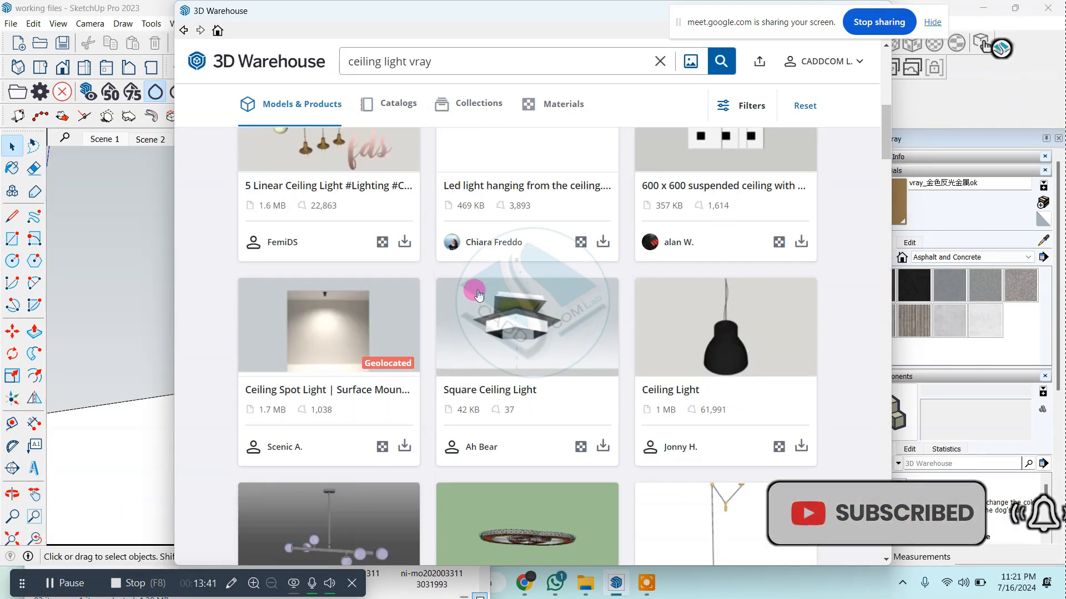
scroll(479, 297, up, 5)
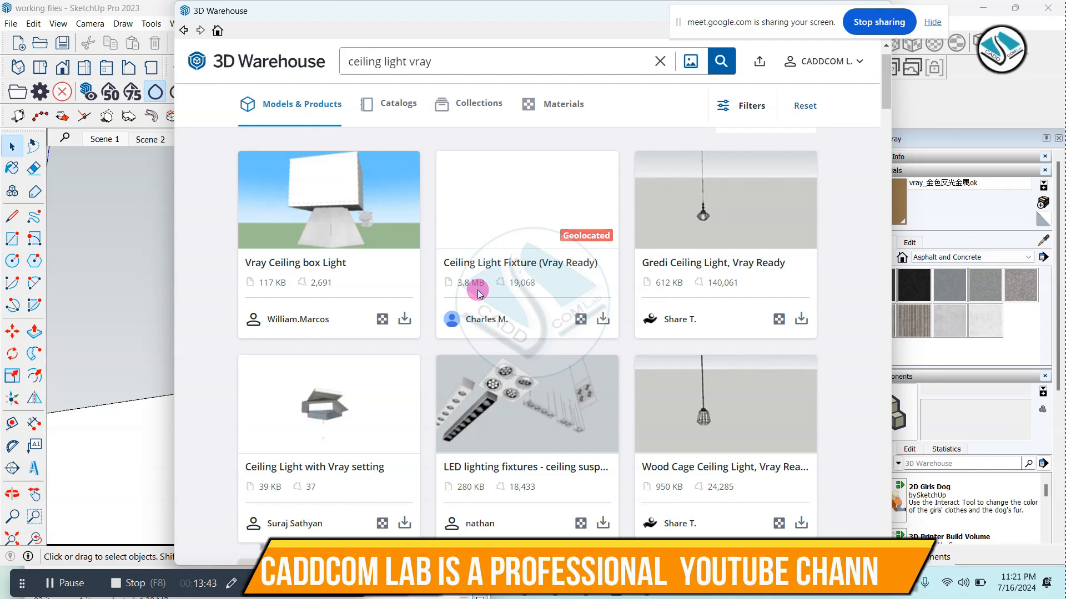
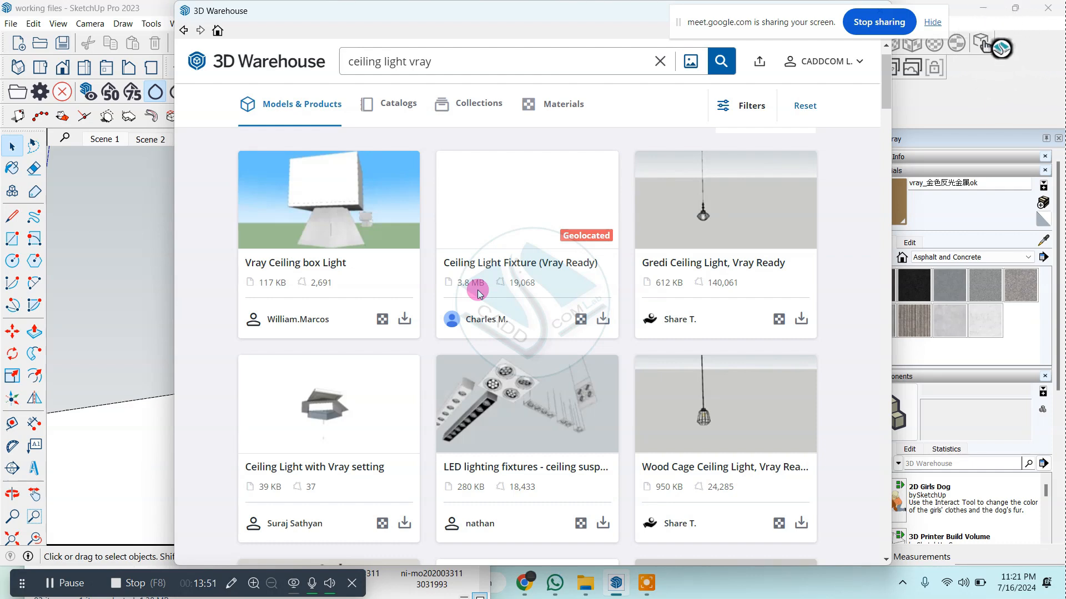
Search for "ceiling light", load the round 371 KB Ceiling Light with the orange disc, and place it on the ceiling slab's underside
scroll(527, 315, up, 1)
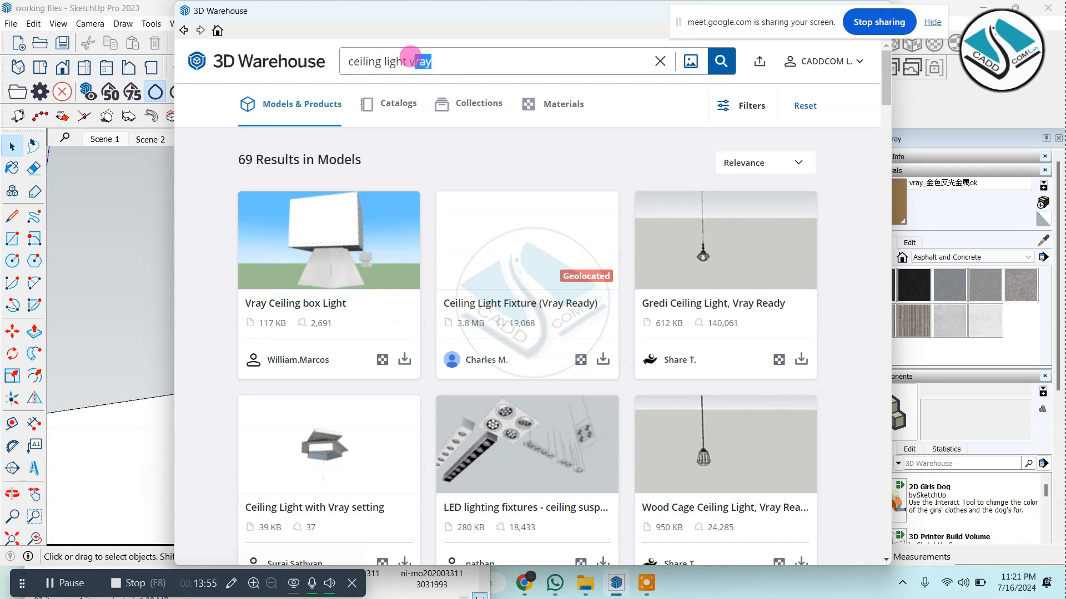
key(Return)
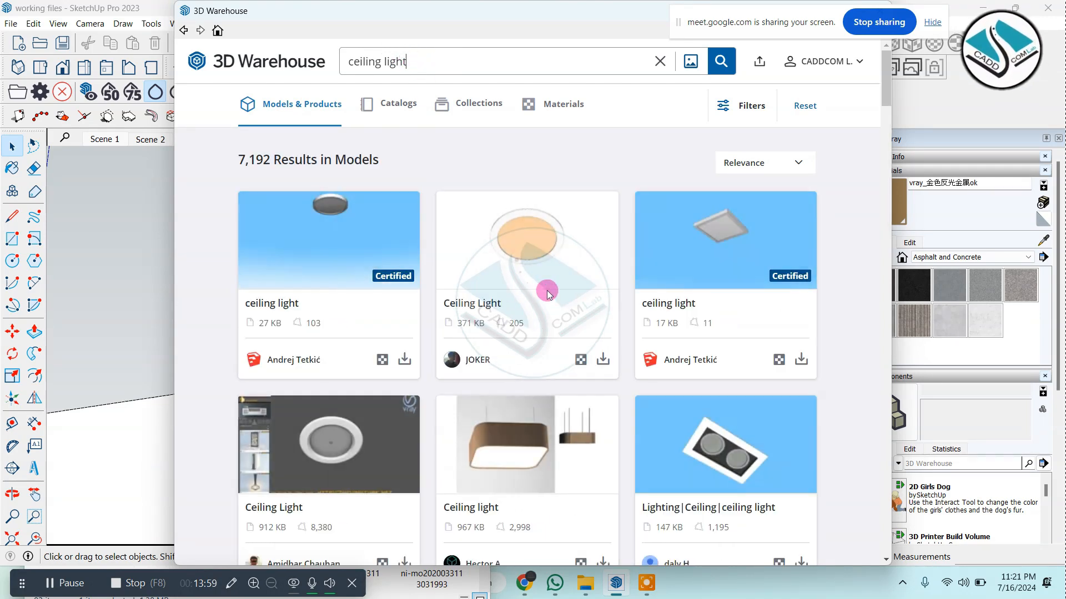
click(602, 359)
click(497, 309)
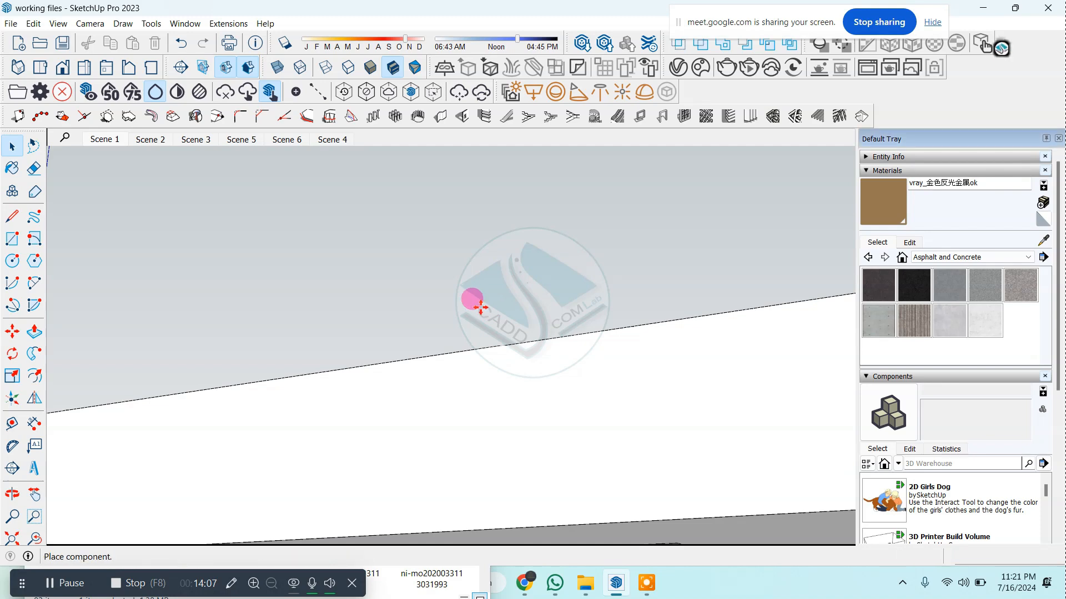
scroll(498, 353, up, 5)
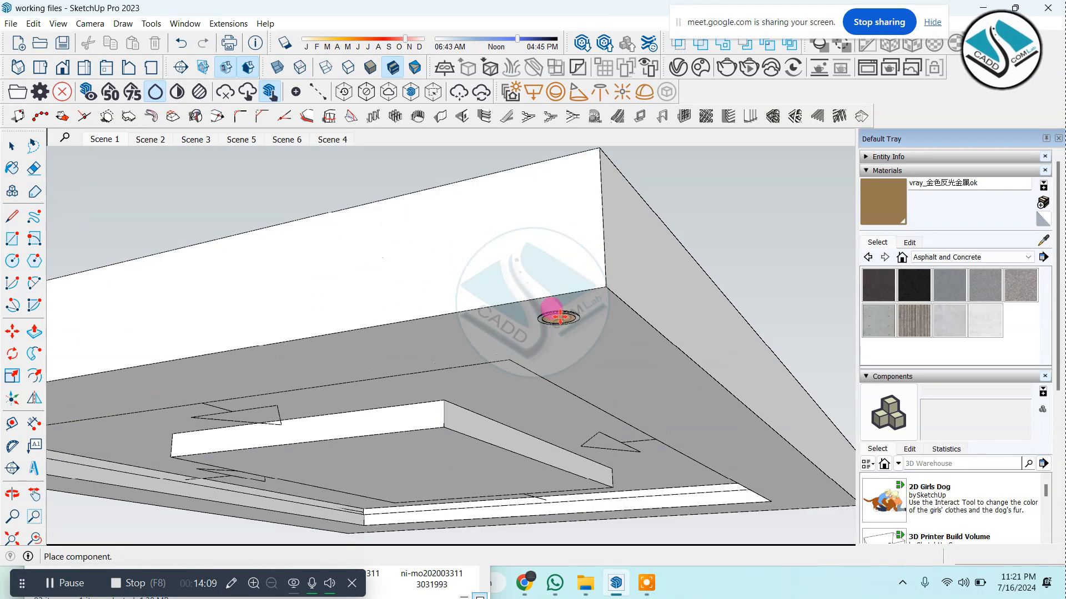
click(611, 284)
Scale the placed round ceiling light along the blue axis by a factor of about 3.15 to thicken its body
scroll(589, 289, up, 5)
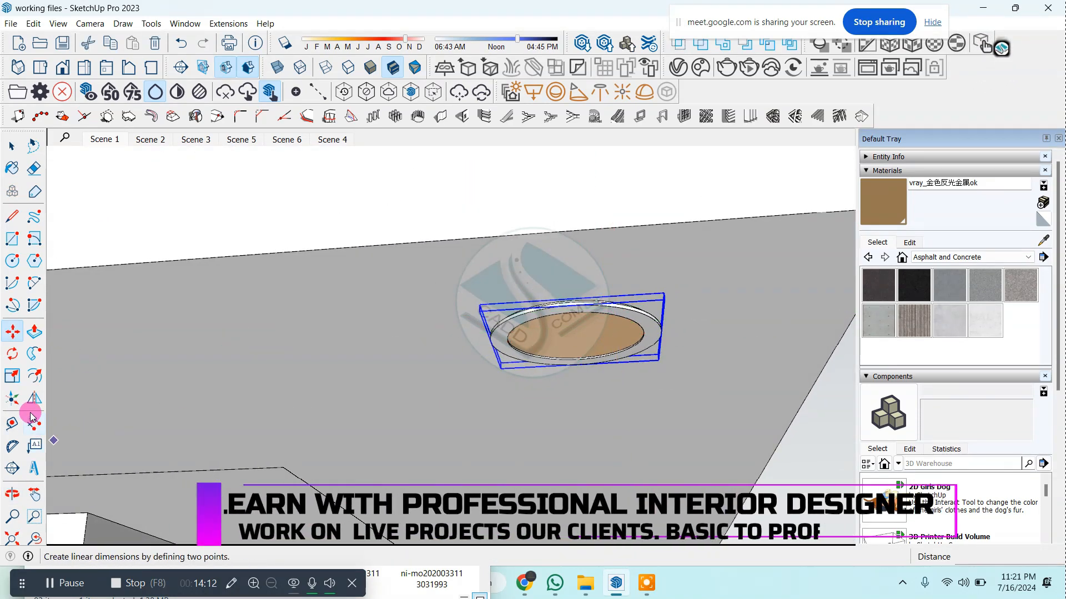
click(12, 375)
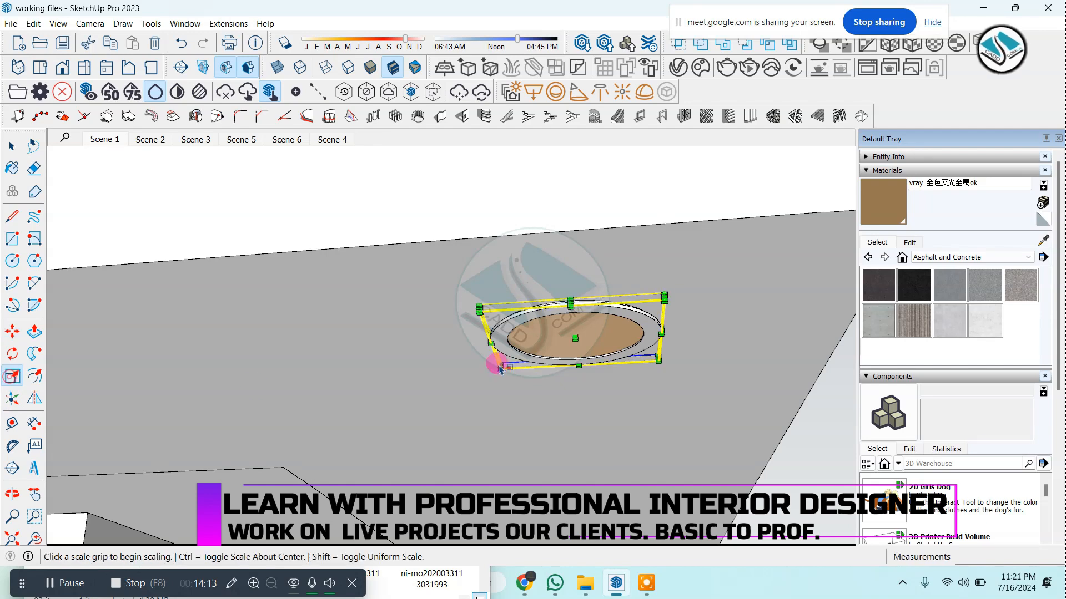
scroll(558, 354, up, 3)
click(605, 328)
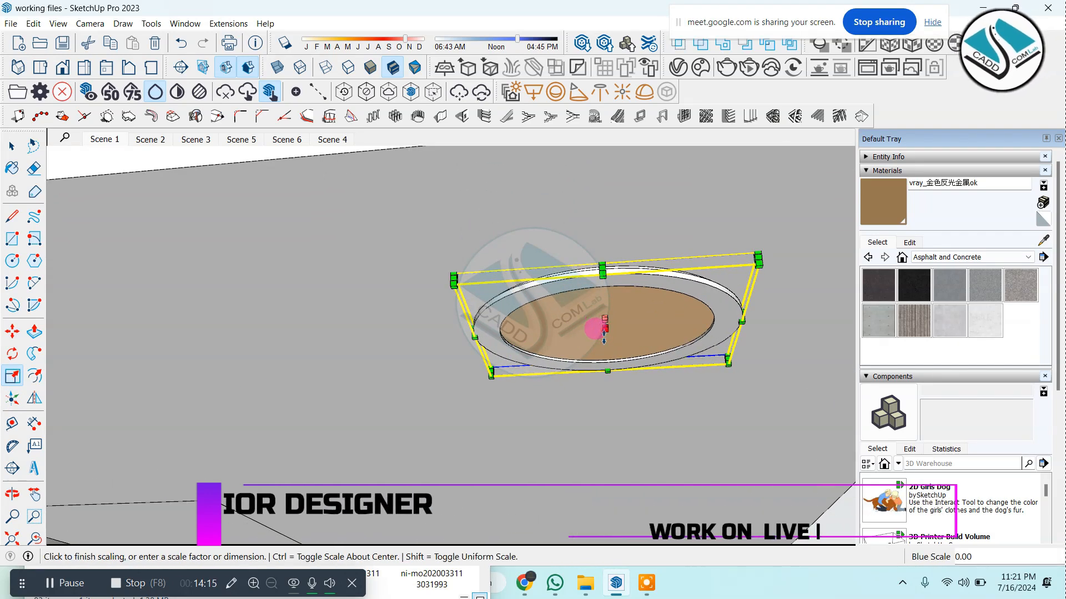
click(592, 344)
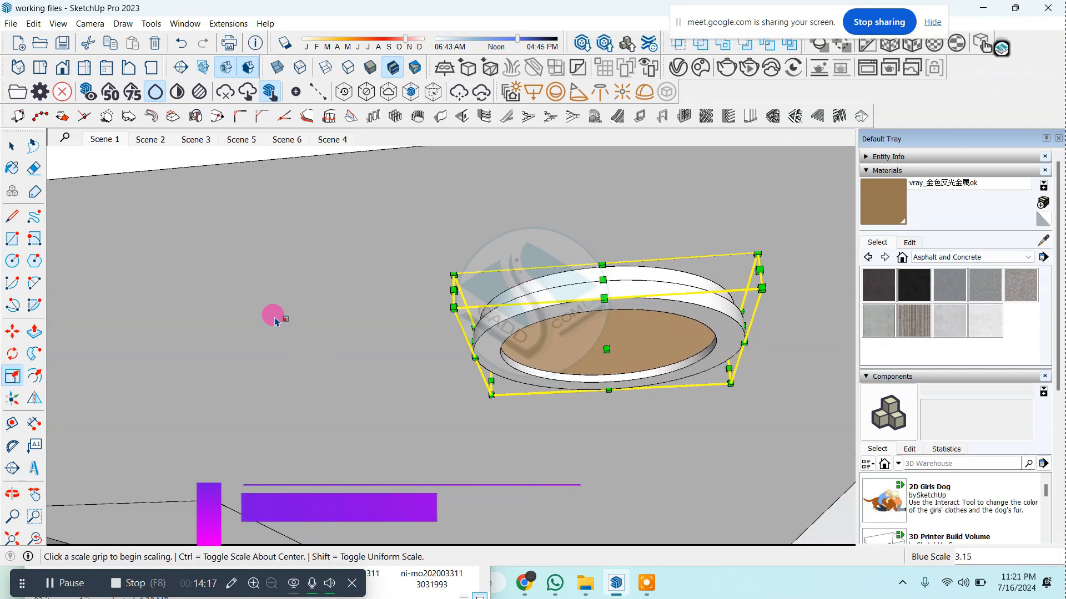
click(12, 147)
Reposition the ceiling light near the corner of the slab's underside with two small moves of about 86 mm and 76 mm
scroll(430, 311, down, 6)
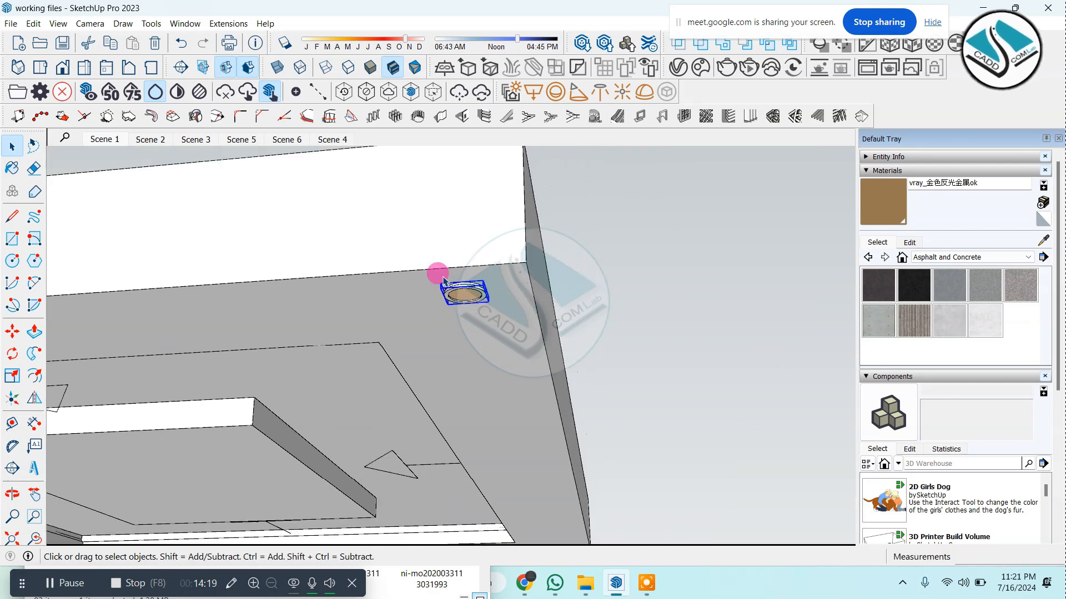
middle_drag(609, 368, 570, 255)
scroll(533, 200, down, 3)
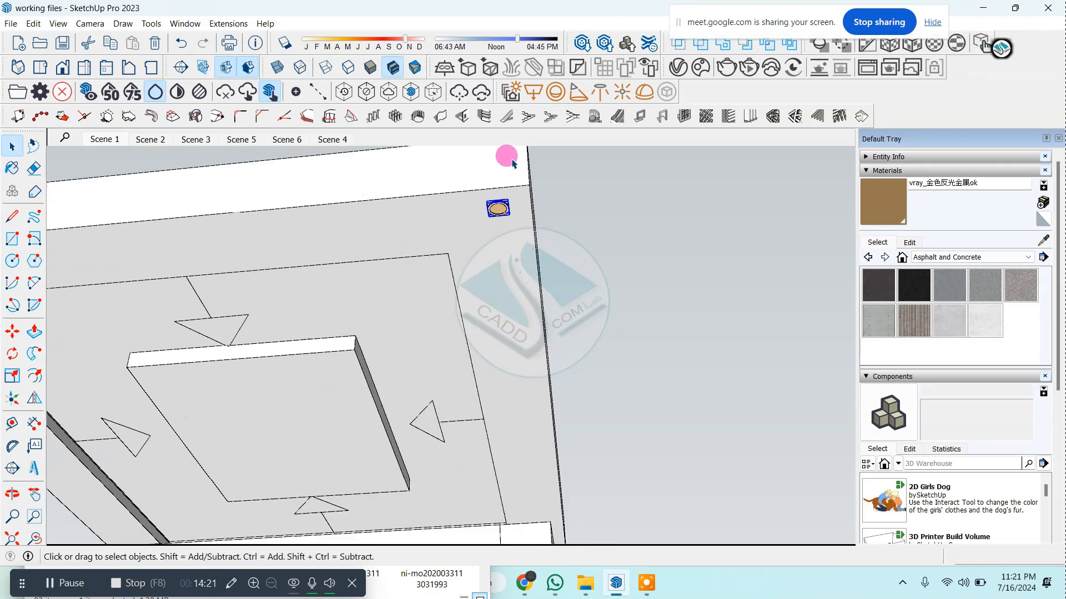
scroll(508, 161, up, 2)
click(757, 244)
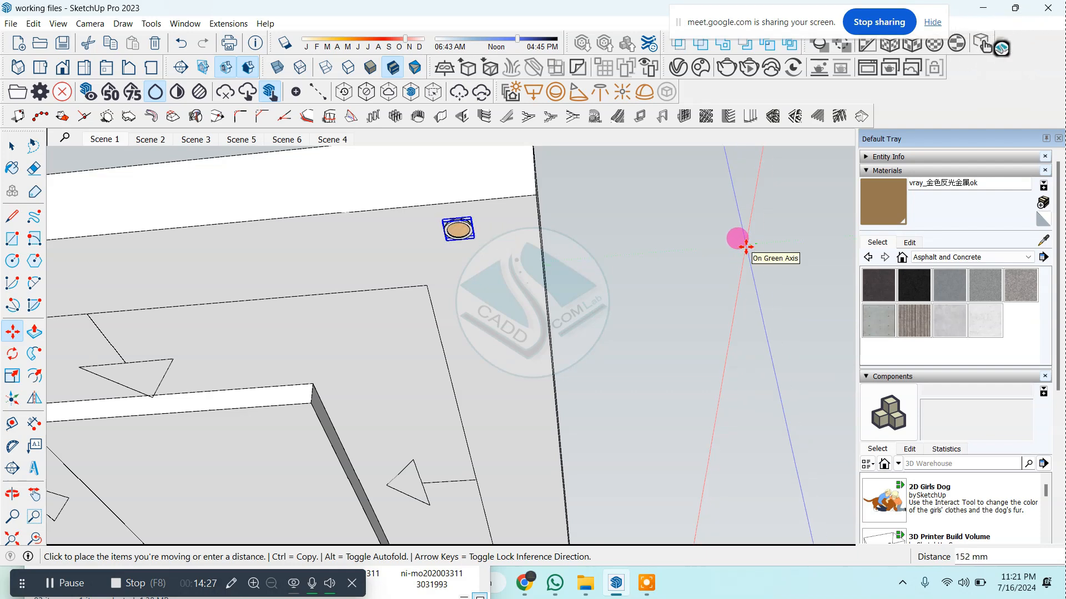
click(750, 247)
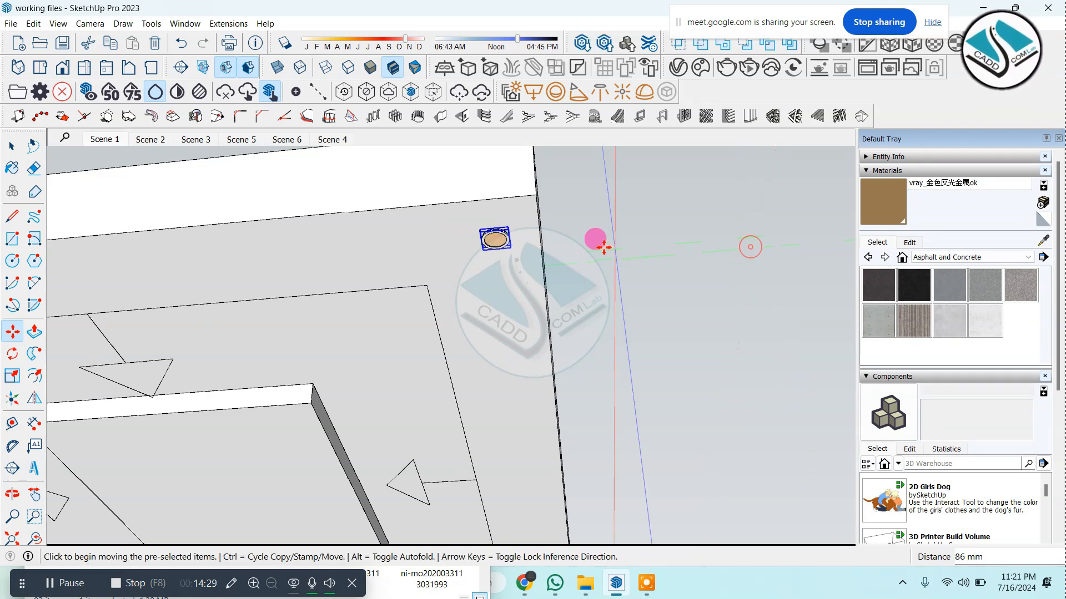
middle_drag(598, 238, 357, 240)
scroll(344, 233, up, 2)
click(332, 228)
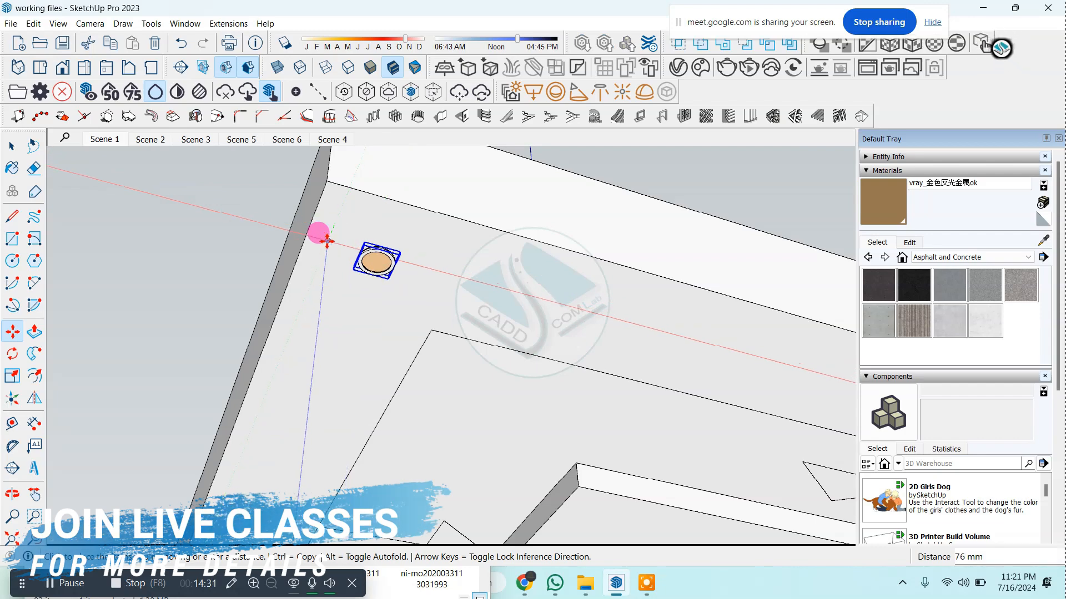
click(325, 239)
scroll(285, 241, down, 4)
scroll(549, 318, up, 2)
middle_drag(550, 278, 287, 250)
click(286, 250)
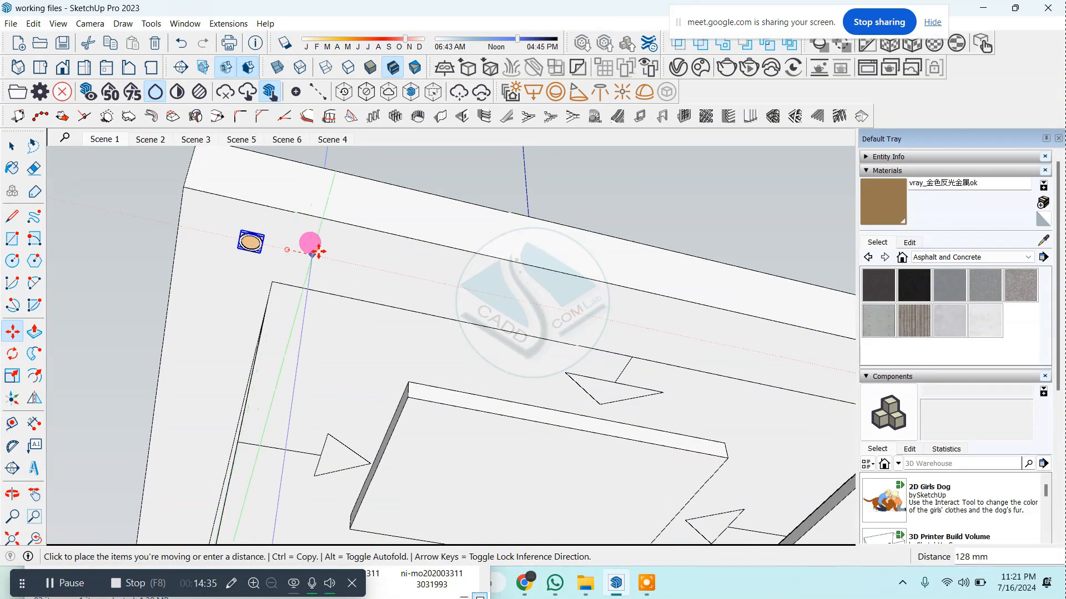
key(ctrl)
key(Escape)
Open the V-Ray Asset Editor and sample the light's orange disc to bring up its Color A05 material
scroll(145, 229, up, 5)
mouse_move(437, 207)
middle_down()
mouse_move(381, 301)
mouse_move(423, 217)
middle_up()
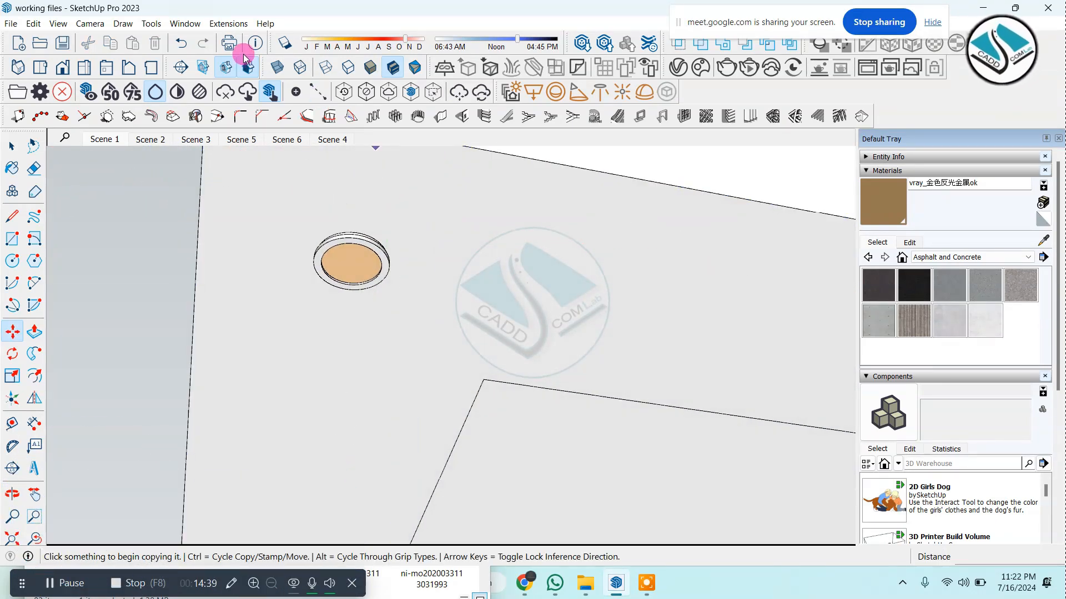
click(234, 24)
mouse_move(293, 83)
click(385, 84)
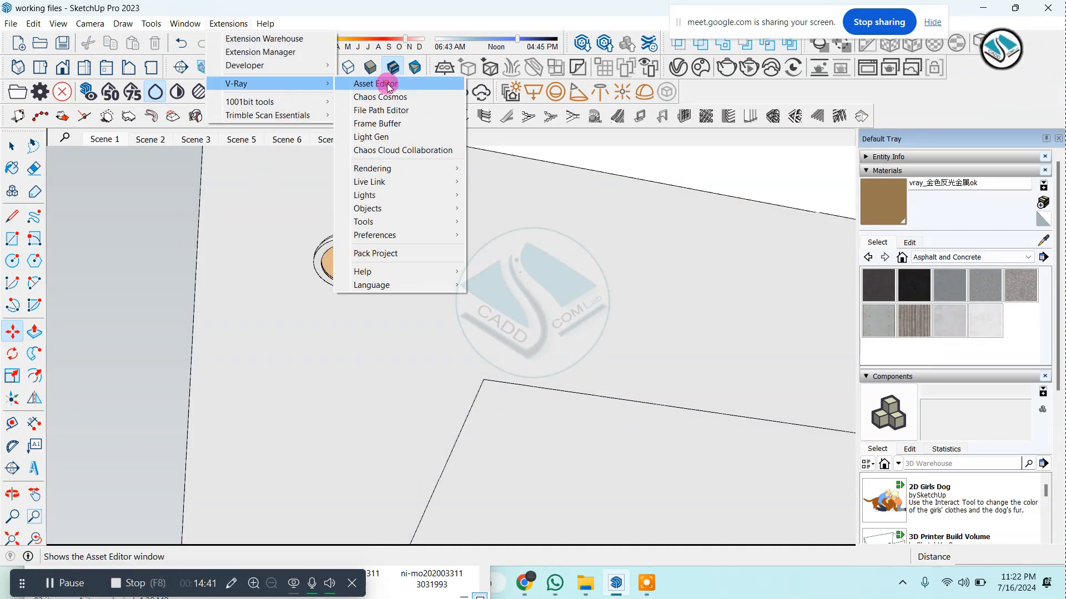
click(478, 82)
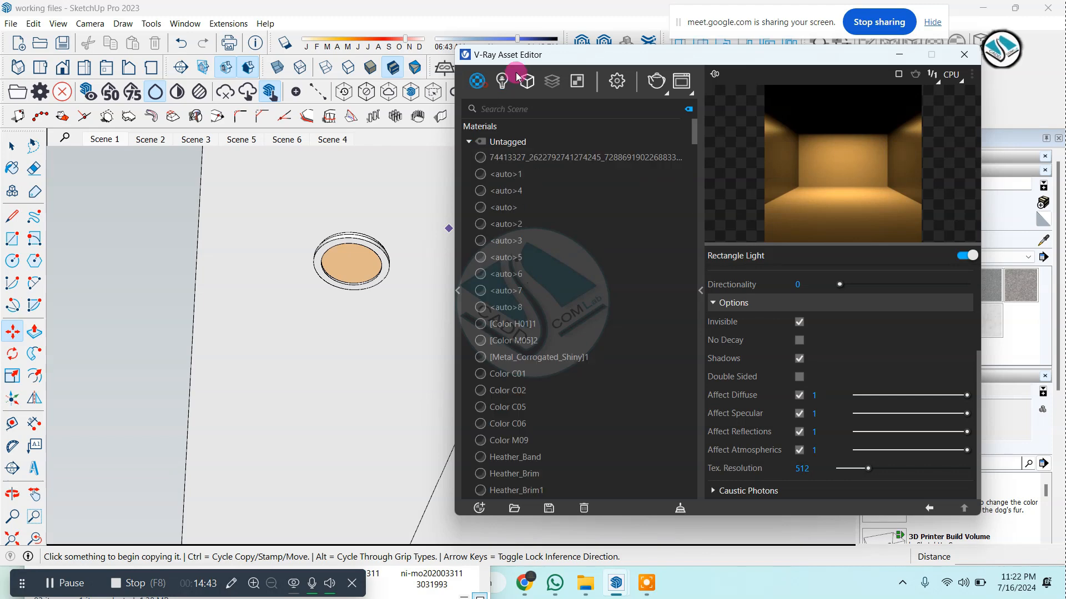
drag(539, 63, 296, 357)
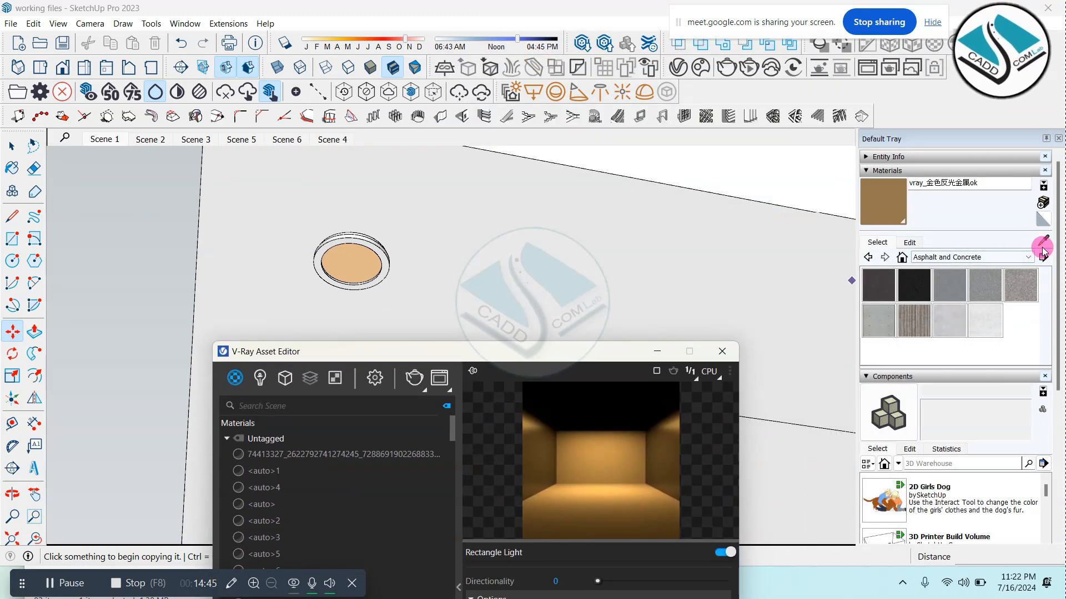
alt+click(358, 267)
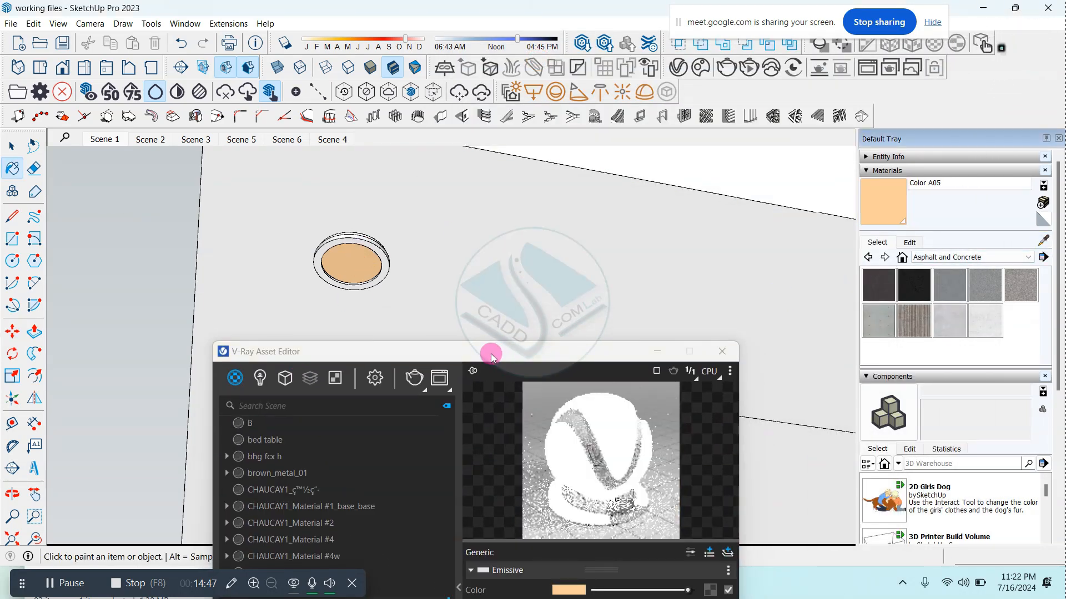
drag(496, 359, 668, 74)
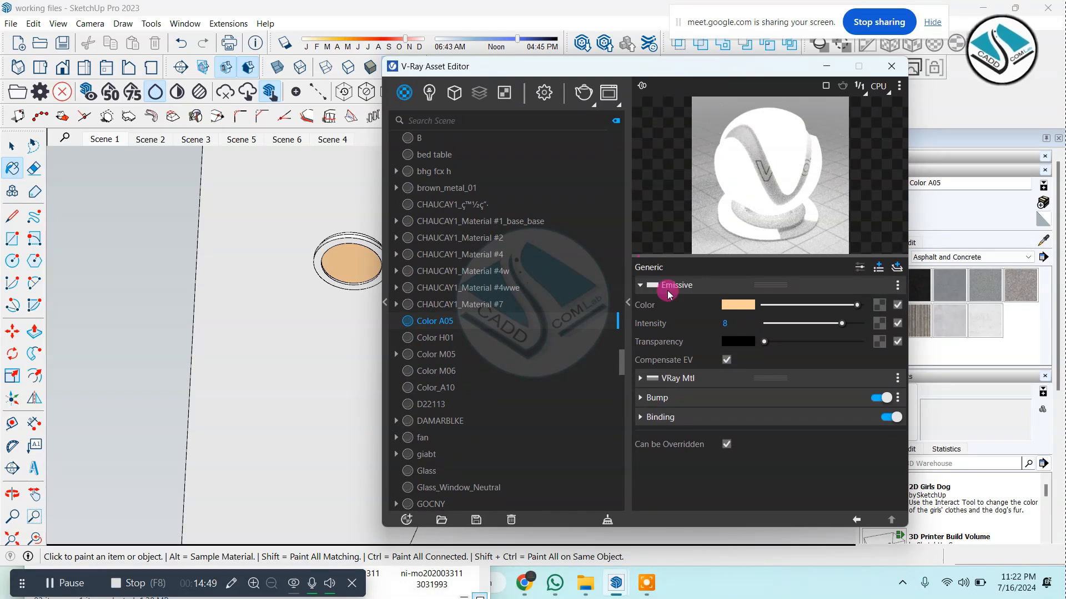
Set Color A05's emissive color to white and its intensity to 150, and close the Asset Editor
click(741, 305)
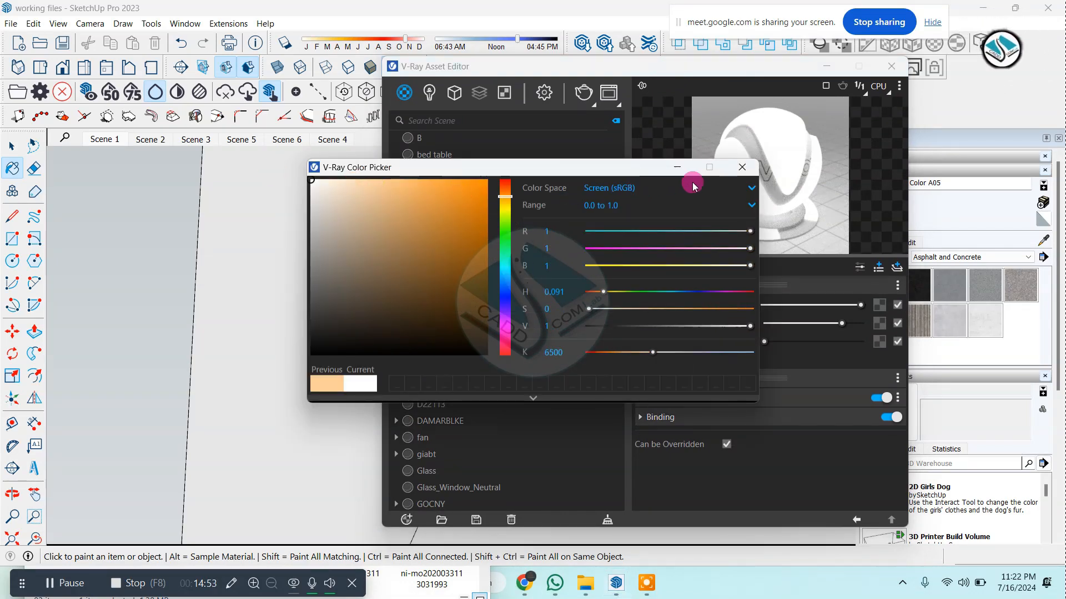
click(742, 168)
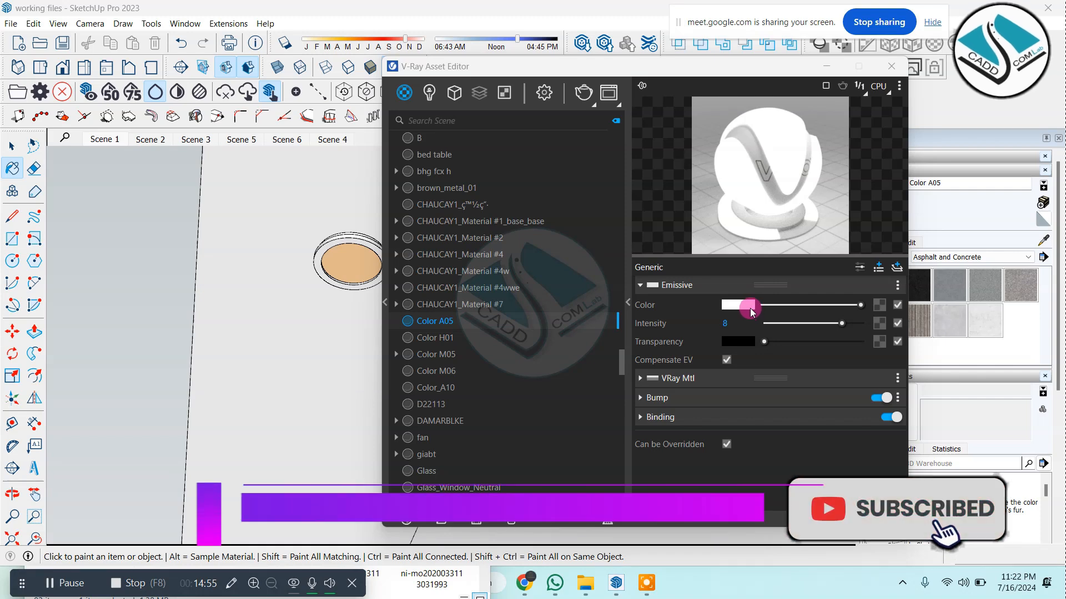
click(730, 323)
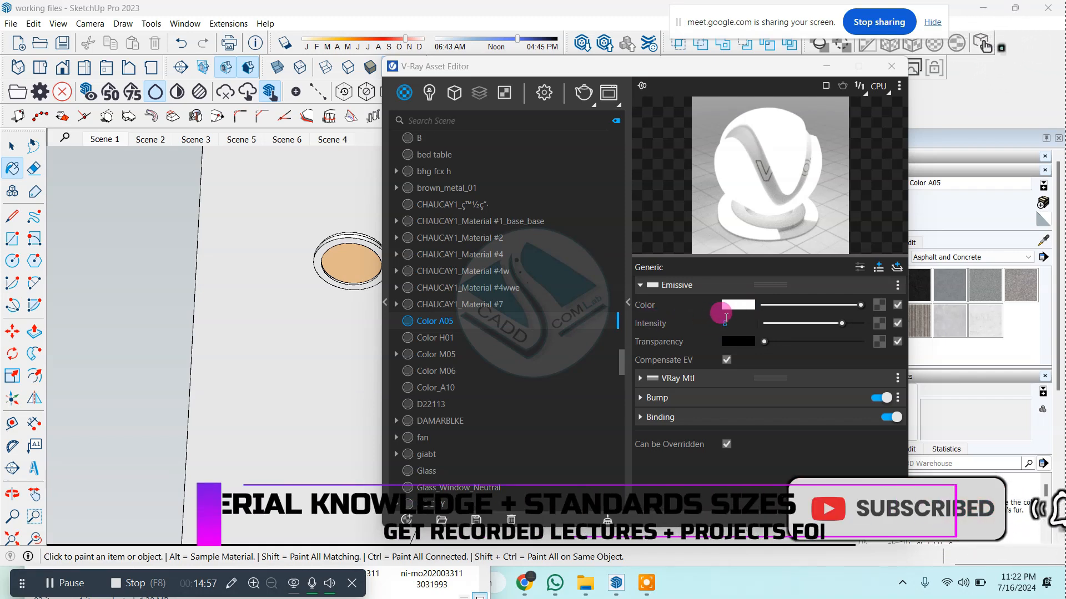
drag(728, 323, 679, 328)
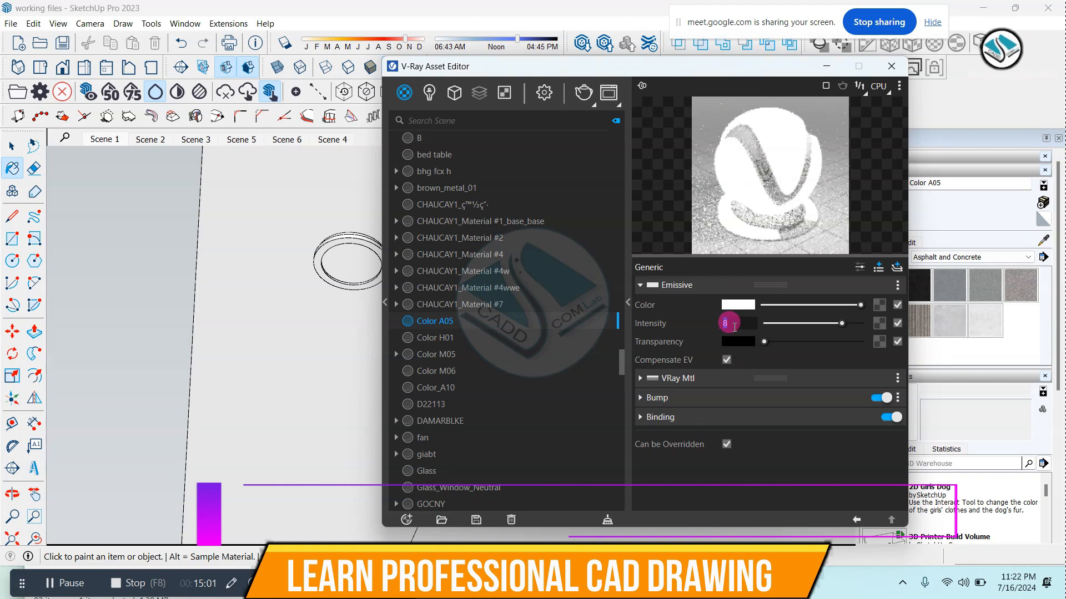
text(150)
key(Return)
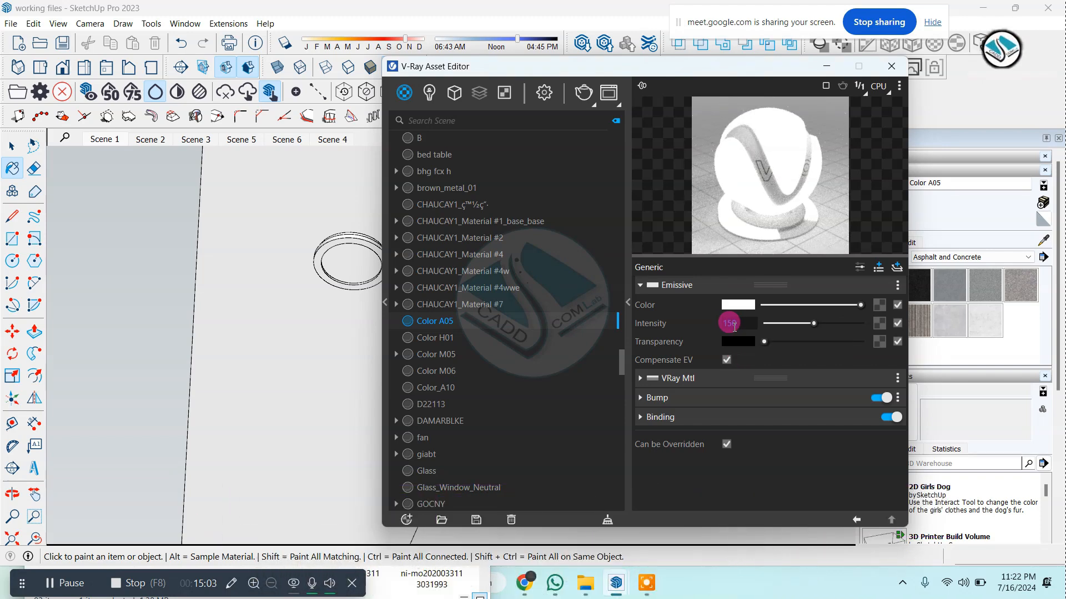
click(888, 71)
Copy the corner ceiling light about 1350 mm along the adjacent slab edge, using the slab corner as the base point
click(12, 147)
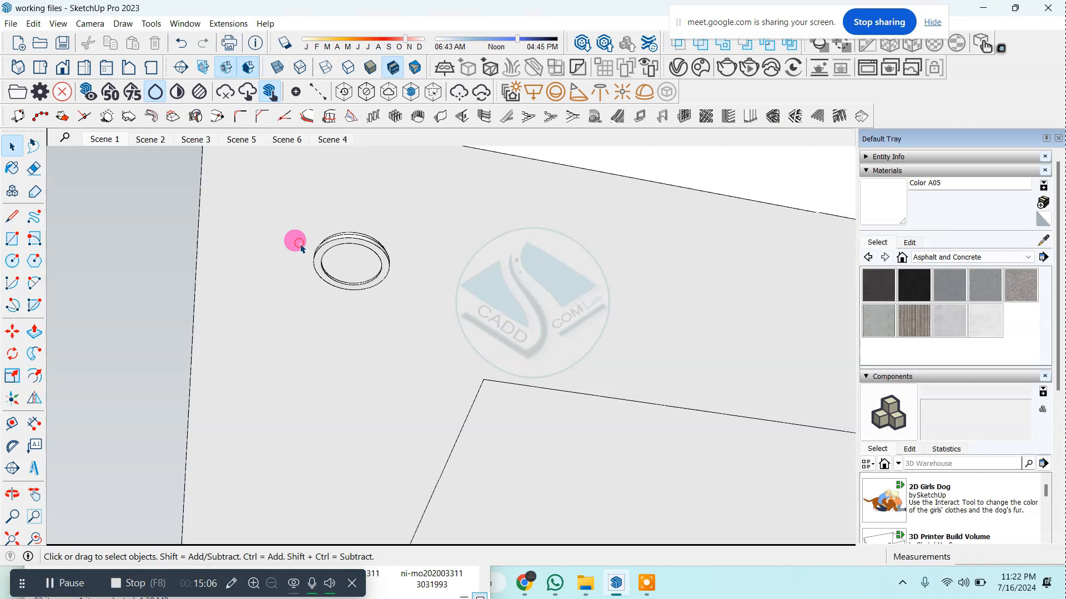
click(332, 260)
scroll(117, 267, down, 3)
click(14, 330)
scroll(102, 276, down, 5)
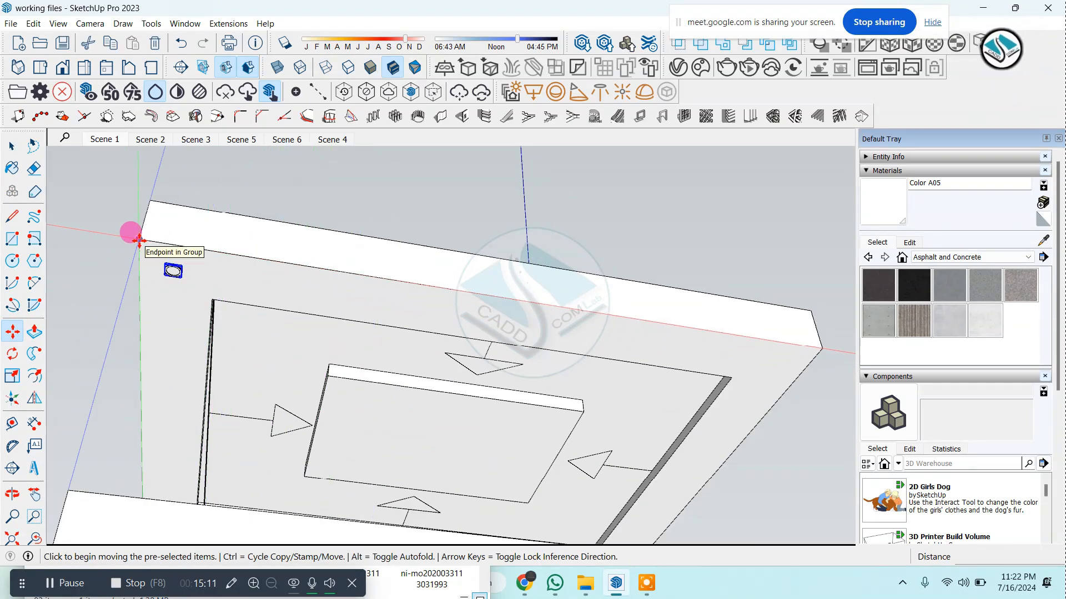
click(139, 240)
key(ctrl)
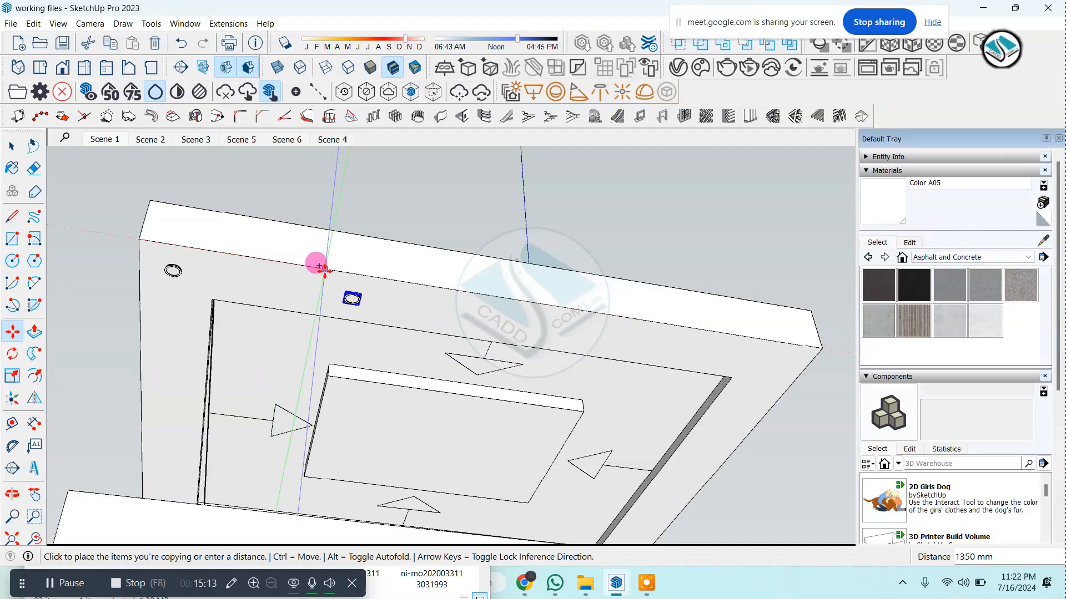
click(361, 273)
Make two further light copies along the same edge, offset about 1439 mm and about 2118 mm, ending near the opposite corner
click(409, 281)
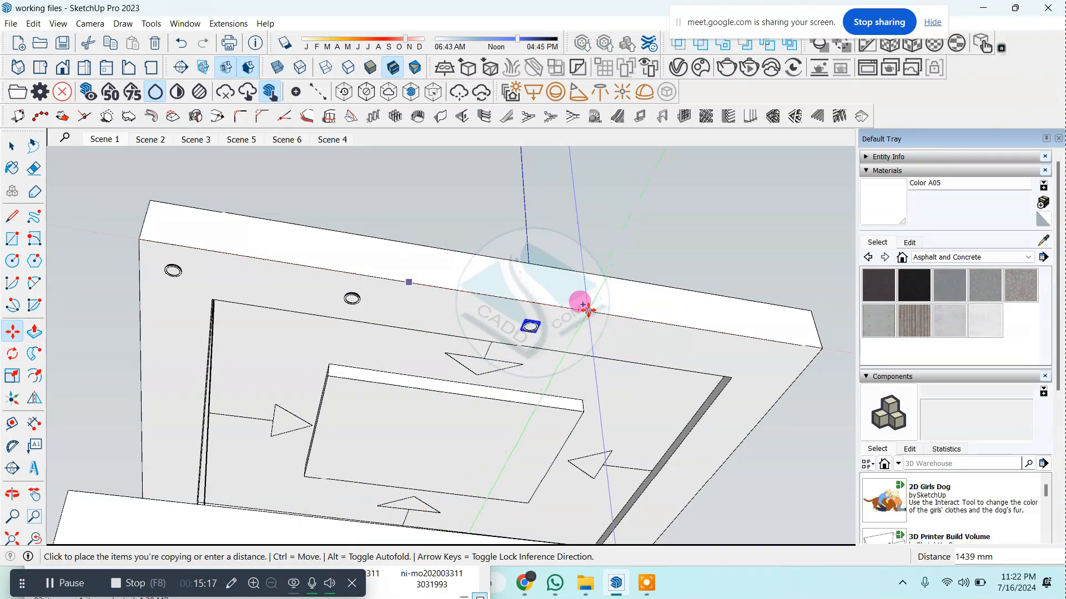
click(581, 306)
click(582, 307)
key(ctrl)
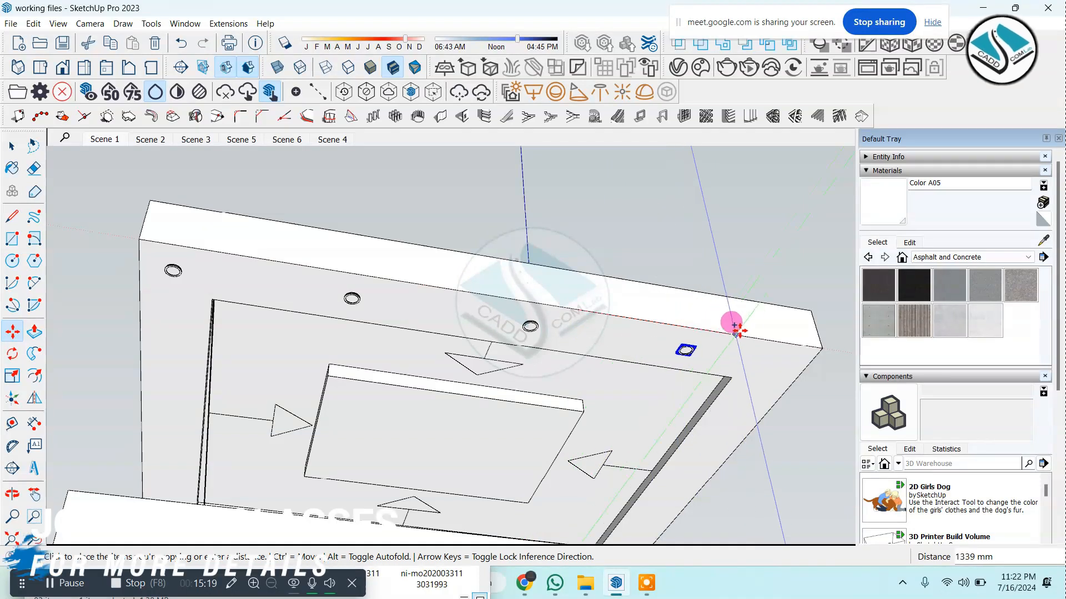
click(812, 349)
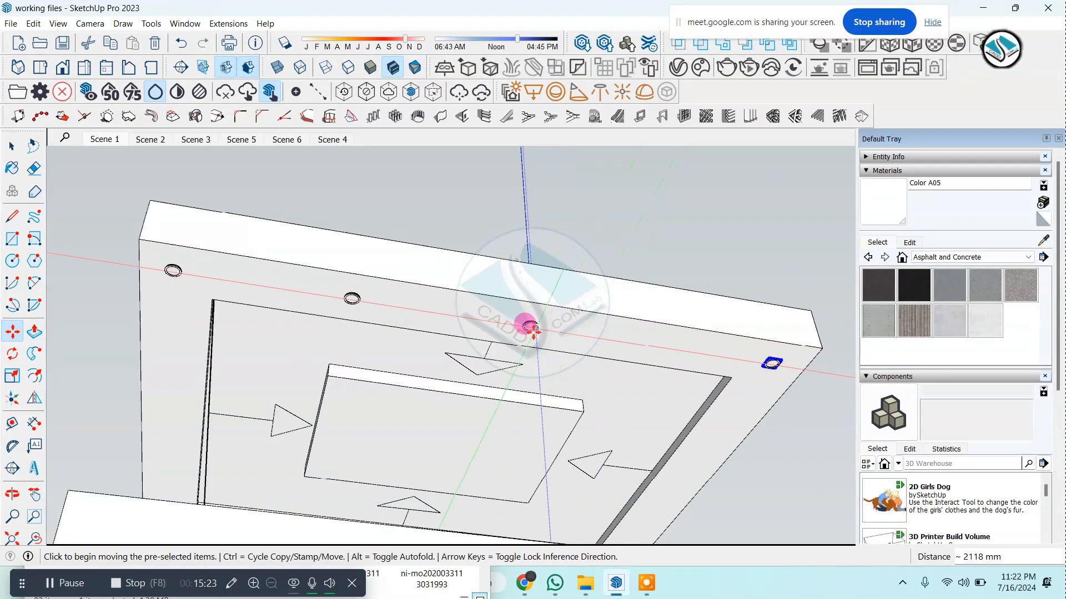
Move the third light of the row about 226 mm along the edge toward the last light to even out the spacing
click(12, 146)
middle_drag(614, 409, 548, 349)
click(522, 309)
click(12, 331)
click(285, 298)
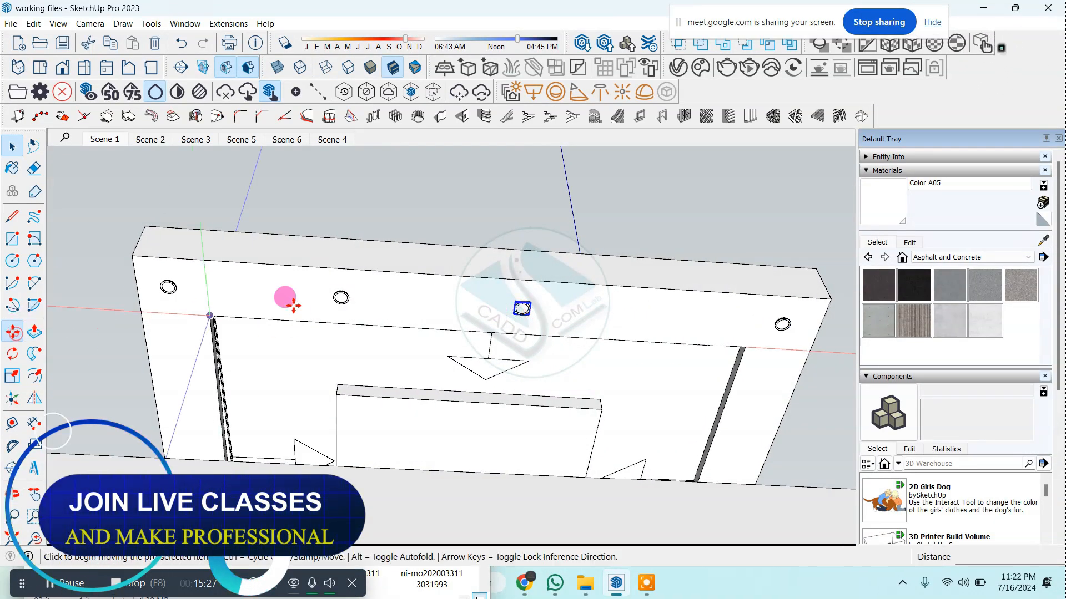
click(376, 271)
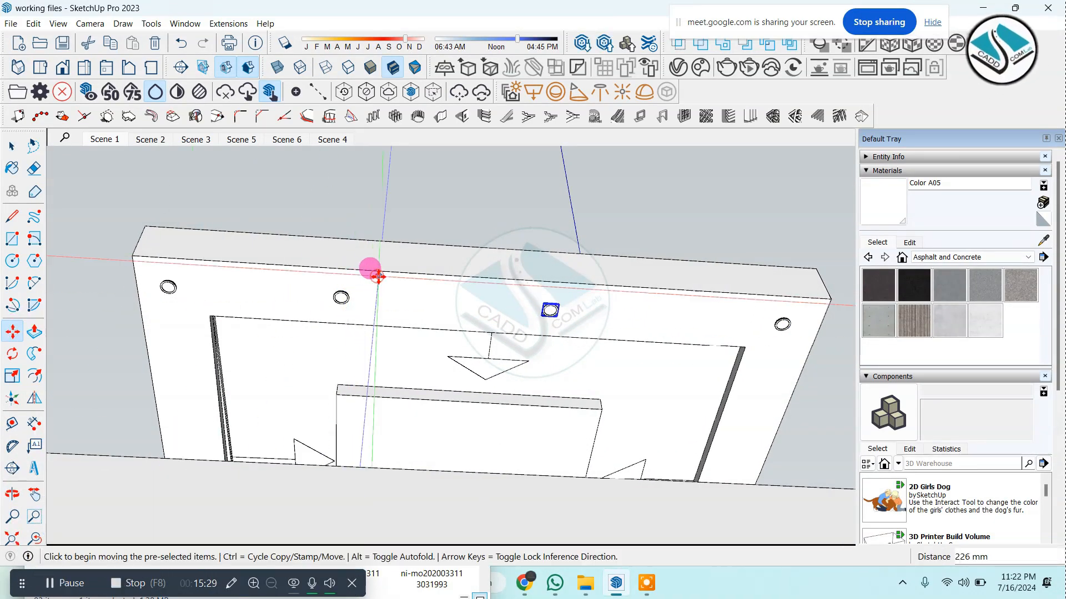
Select all four lights of the row and copy them about 4035 mm across to the opposite side of the slab
scroll(372, 271, down, 2)
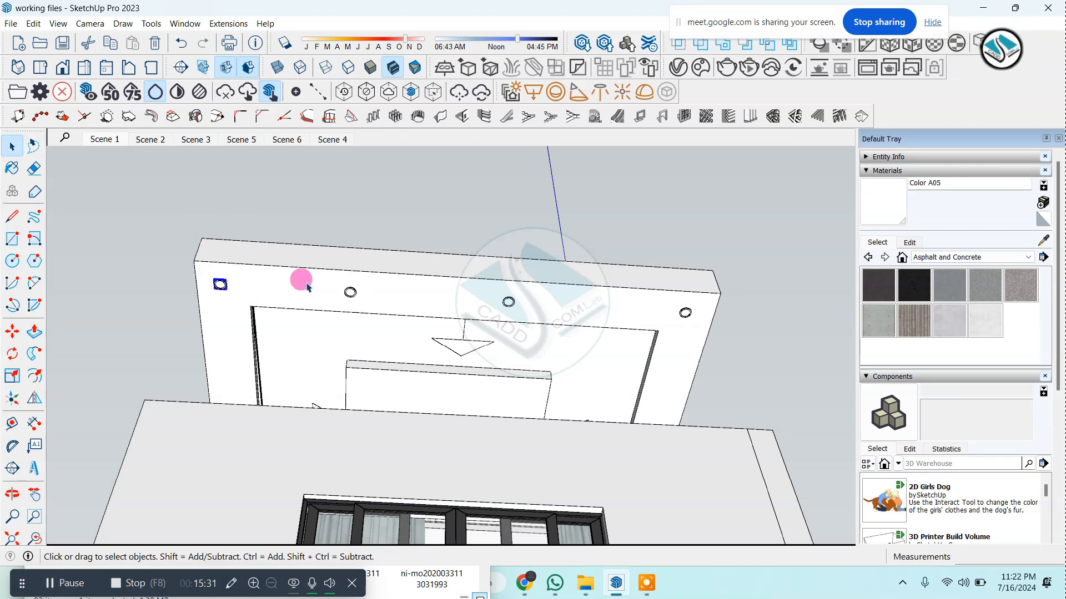
middle_drag(699, 323, 347, 310)
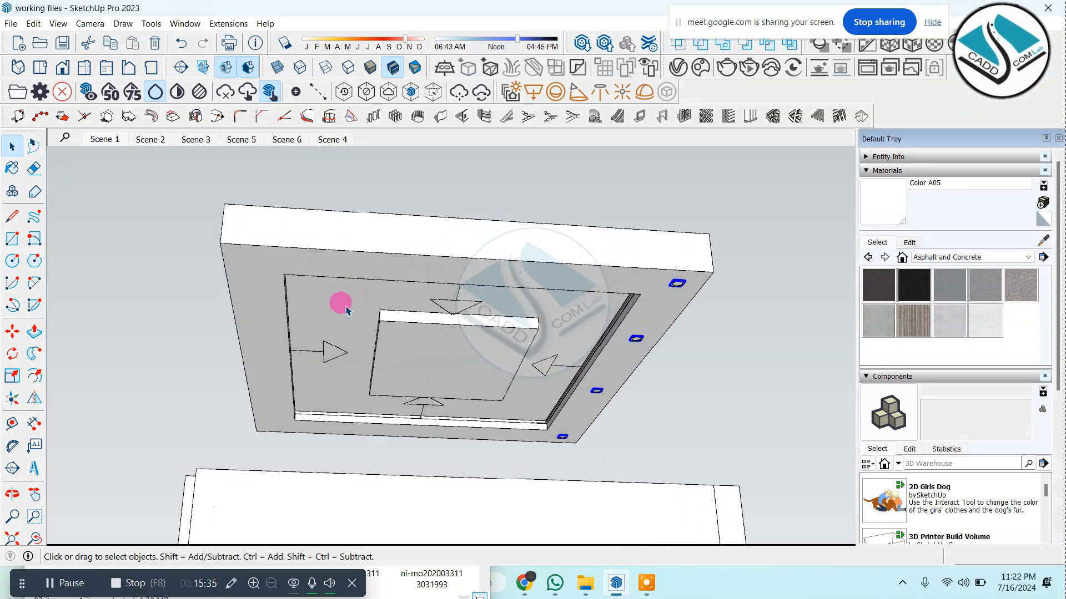
click(706, 272)
key(ctrl)
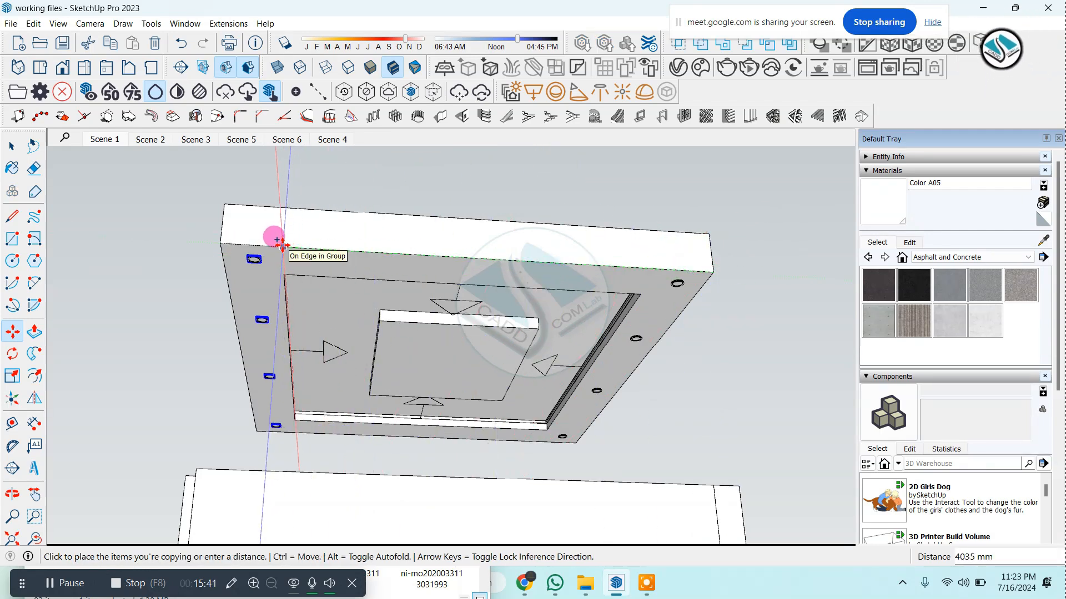
Copy the corner ceiling light about 1956 mm along the slab's short side, placing it midway between the two corner lights
middle_drag(317, 323, 479, 312)
click(12, 146)
scroll(303, 199, up, 2)
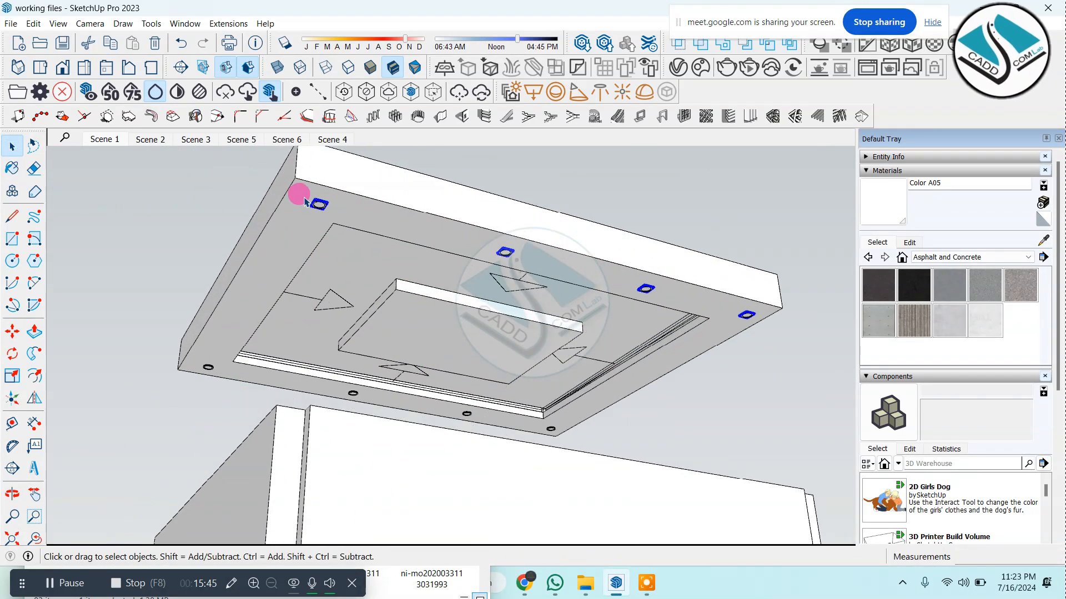
click(12, 331)
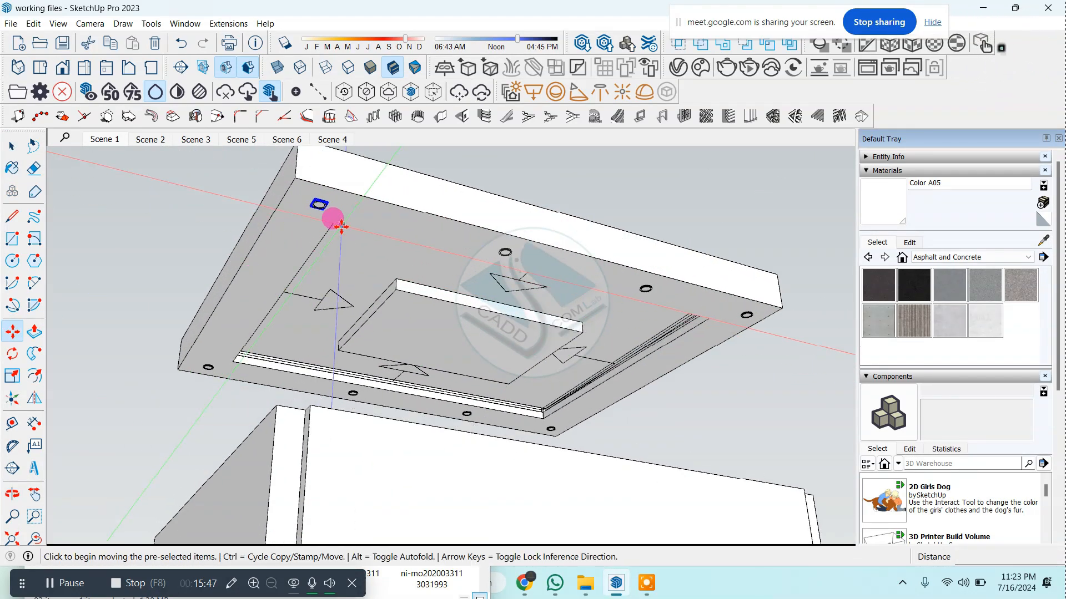
click(302, 199)
key(ctrl)
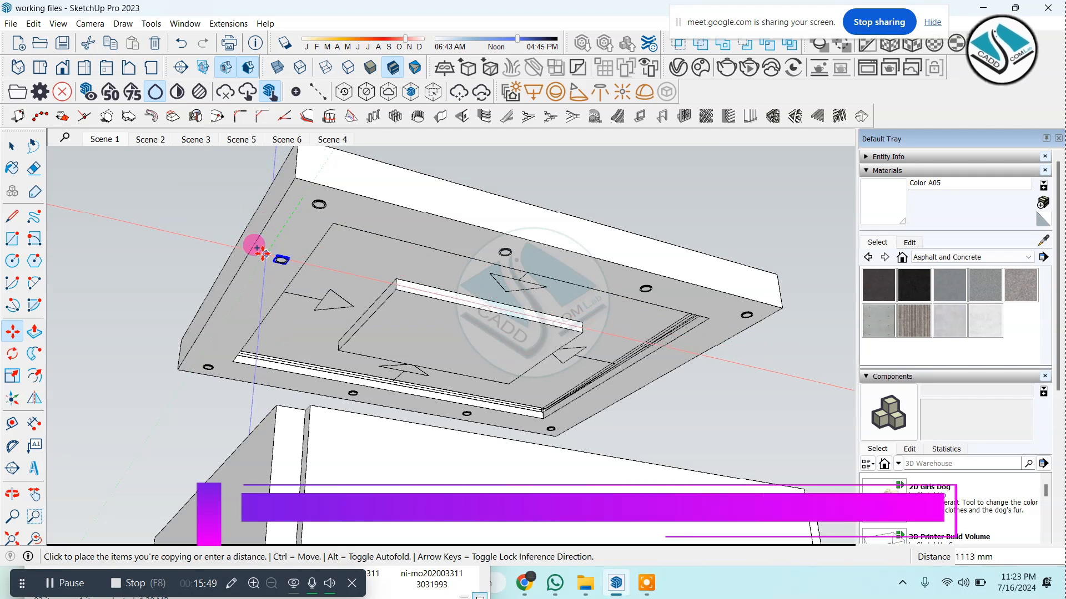
click(240, 293)
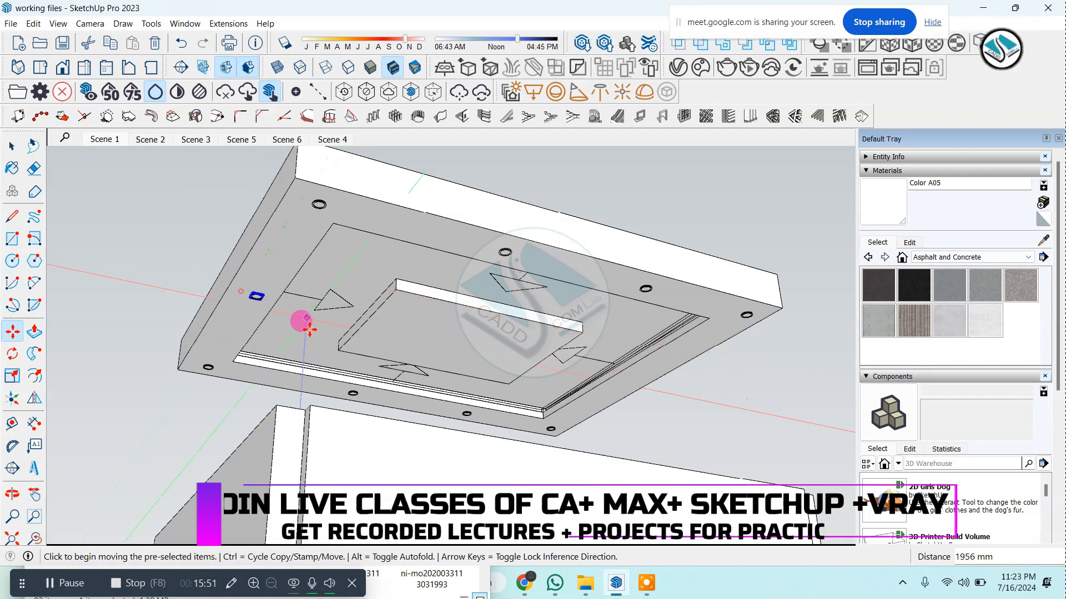
Copy the new mid-side light about 4981 mm across to the opposite short side, and shift the copy about 508 mm along that edge
click(279, 288)
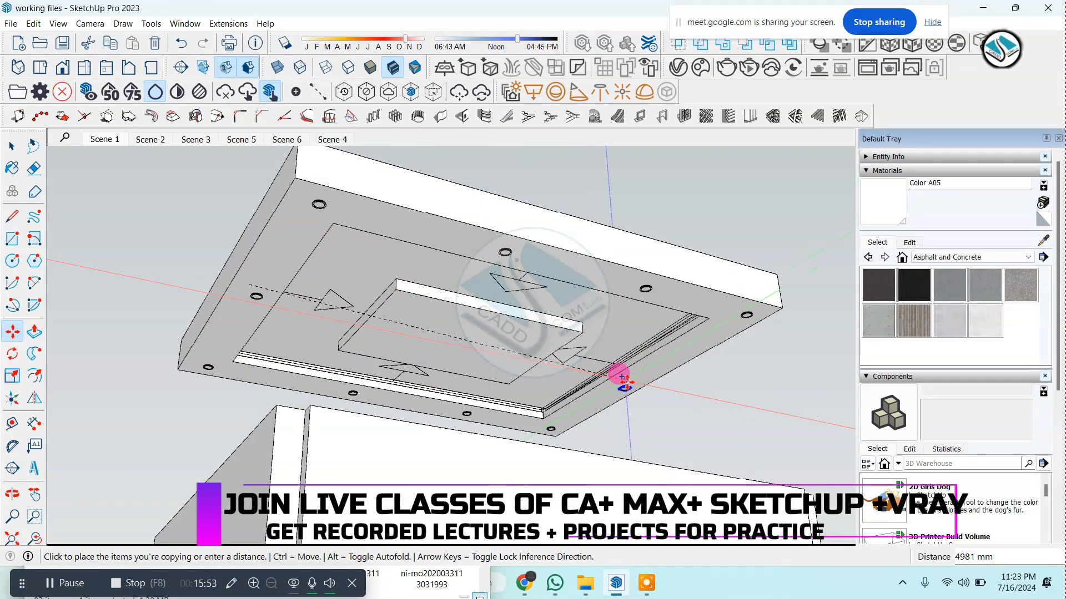
middle_drag(624, 378, 401, 320)
middle_drag(672, 254, 511, 227)
scroll(655, 206, up, 2)
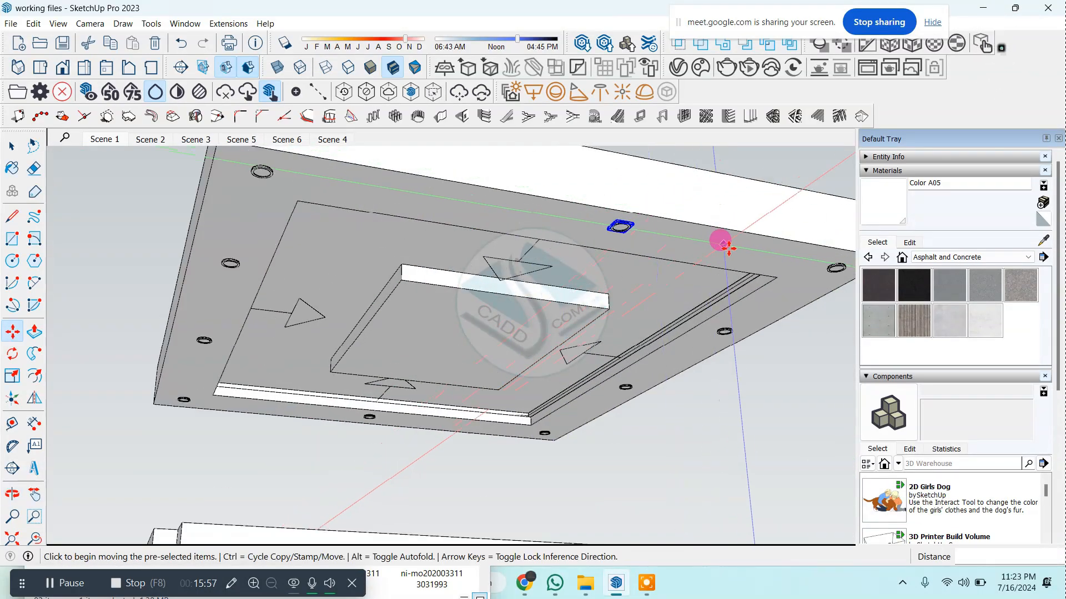
click(728, 248)
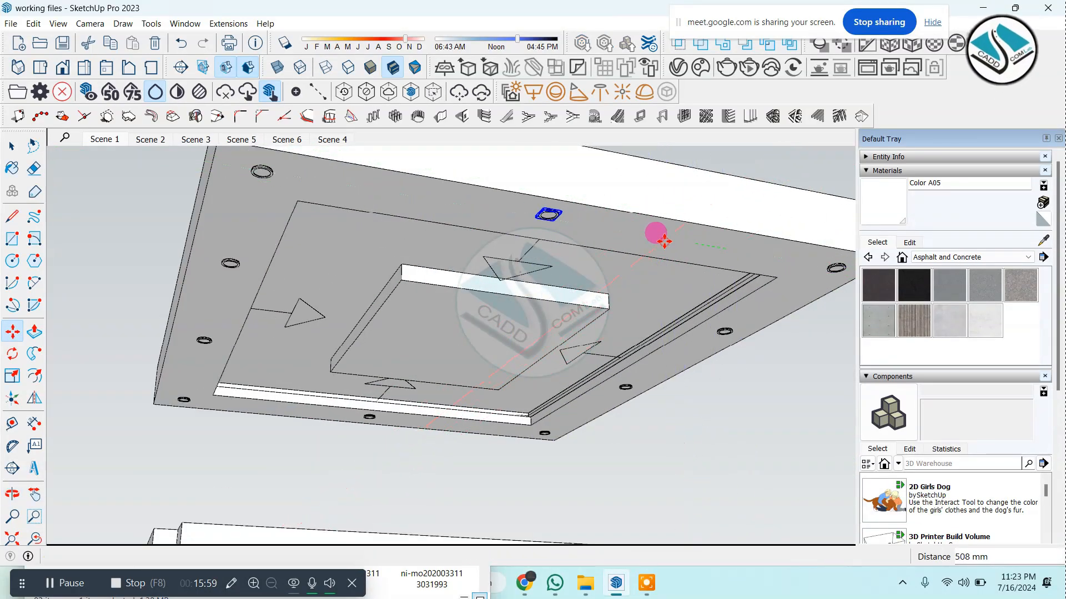
scroll(507, 309, down, 2)
middle_drag(507, 309, 564, 293)
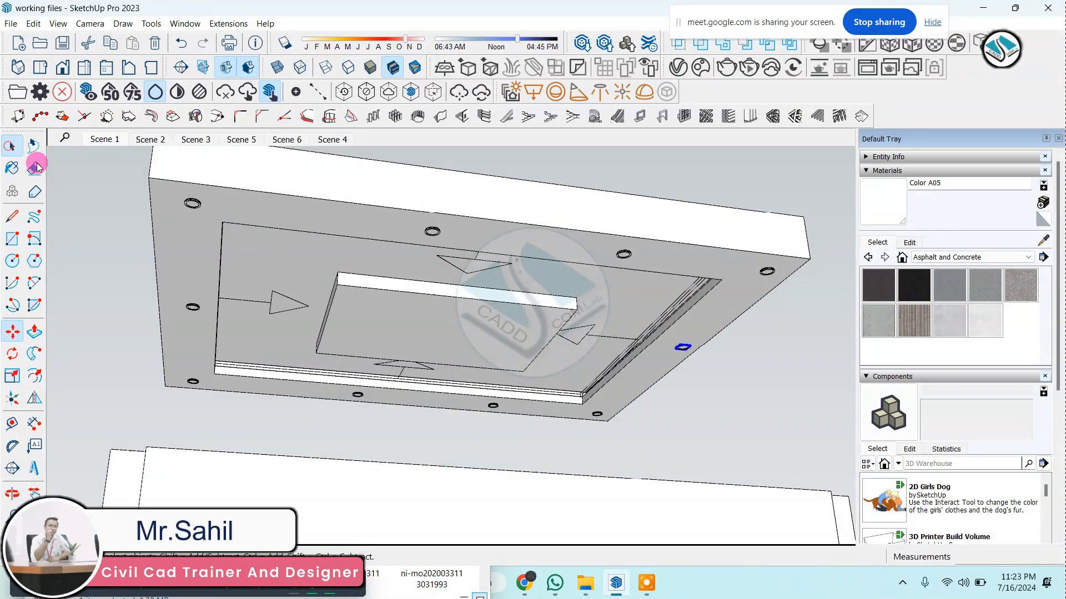
Examine the spacing of the ceiling lights around the slab's underside from several angles
scroll(439, 297, down, 2)
middle_drag(571, 338, 353, 374)
scroll(538, 285, up, 5)
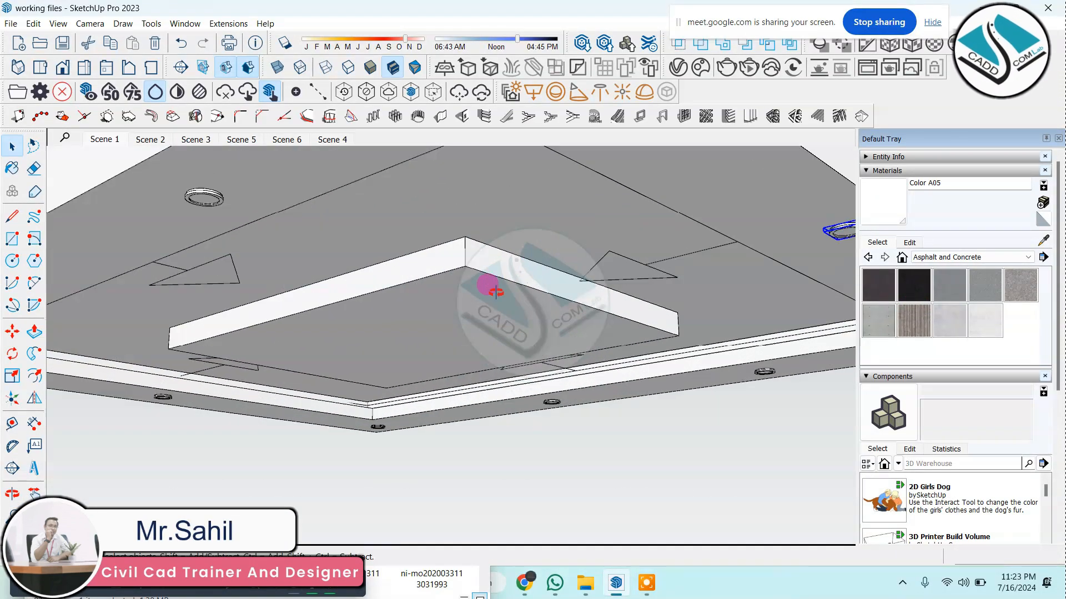
middle_drag(495, 291, 235, 305)
scroll(474, 317, down, 4)
middle_drag(474, 316, 419, 459)
scroll(480, 301, down, 2)
middle_drag(480, 302, 669, 208)
scroll(561, 219, up, 3)
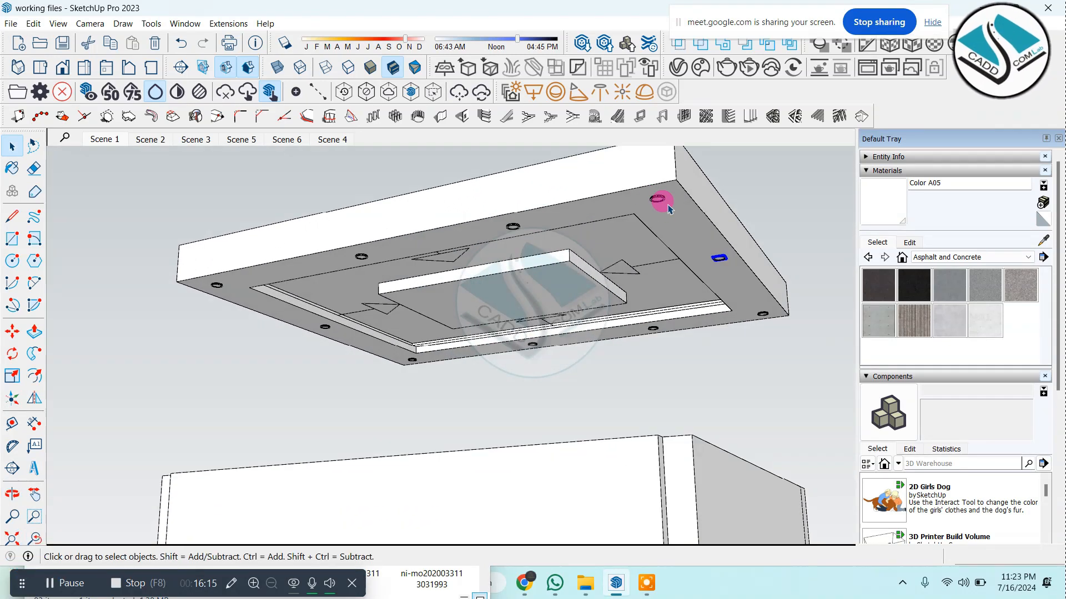
scroll(605, 233, down, 2)
middle_drag(595, 226, 637, 255)
scroll(580, 238, up, 2)
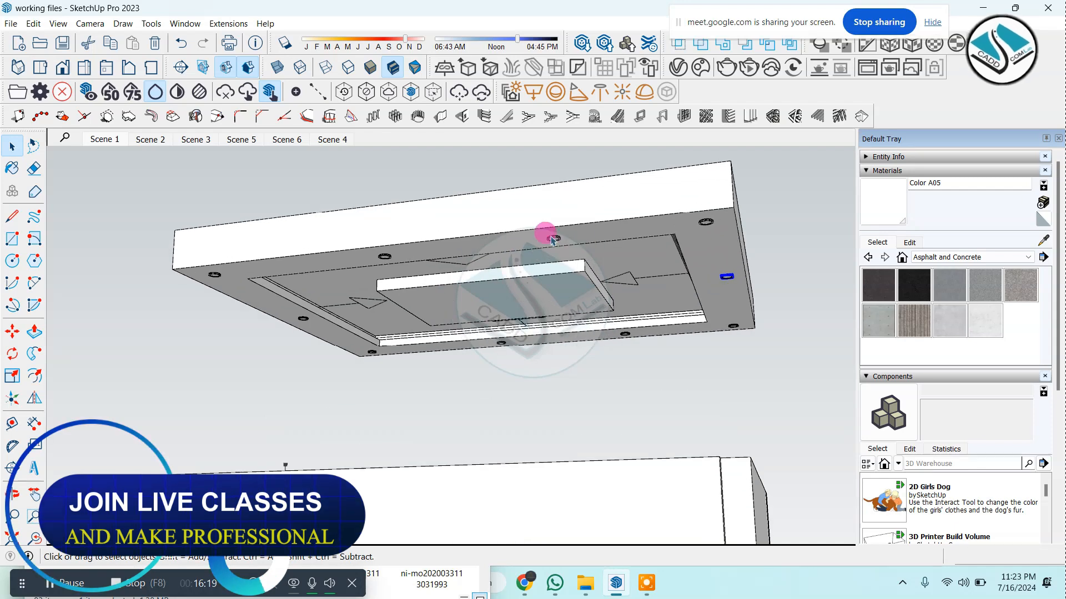
Browse the 4858 Interior Bedroom folder, including A010-Modern style-Corona model and gar giuong, for an IES file for the V-Ray IES light
scroll(219, 283, up, 4)
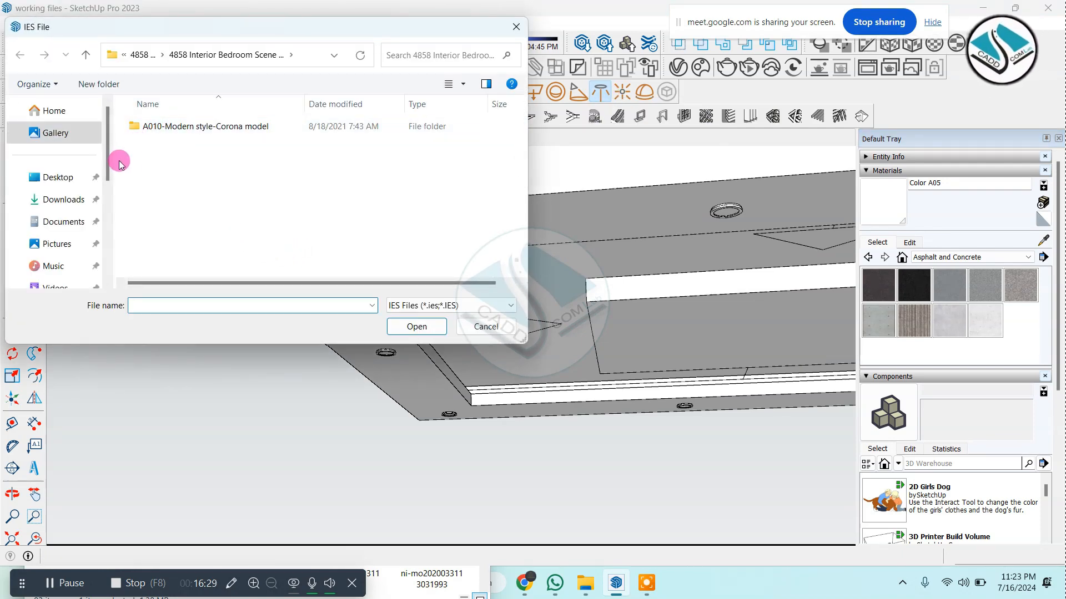
double_click(200, 125)
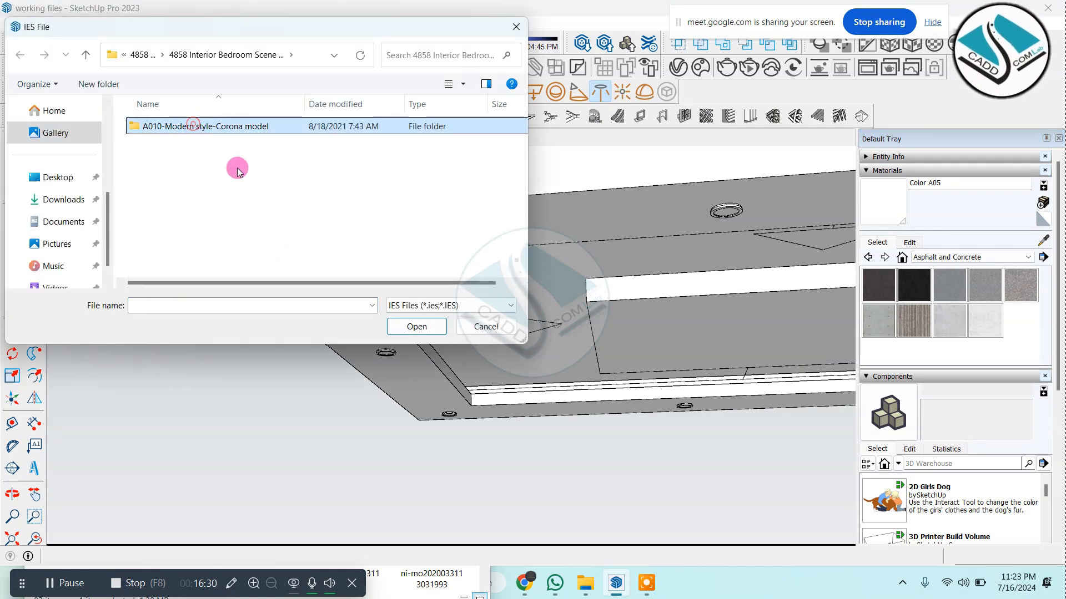
double_click(215, 133)
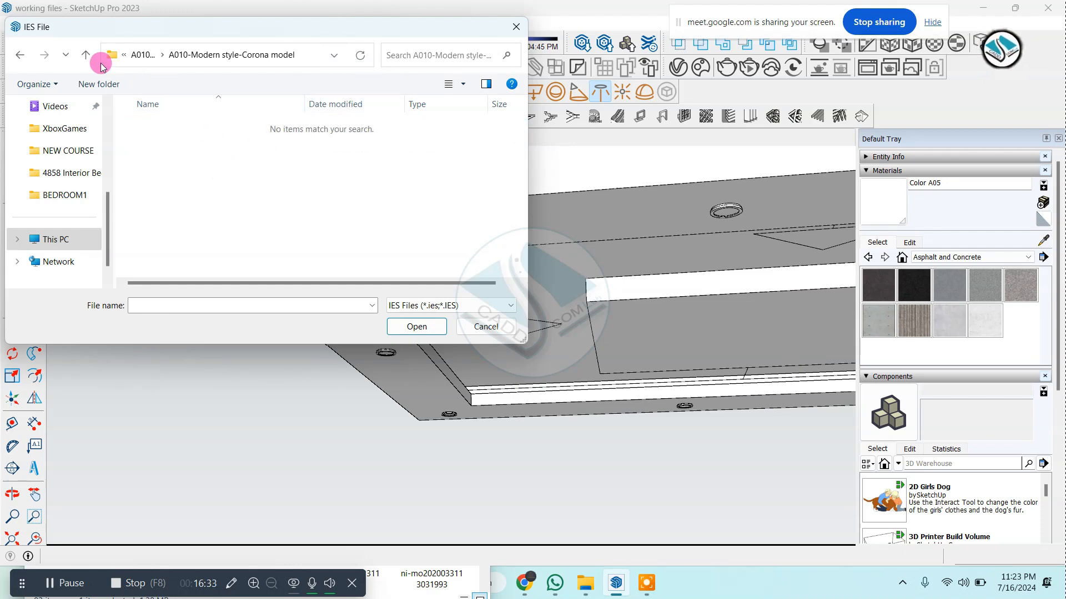
double_click(162, 143)
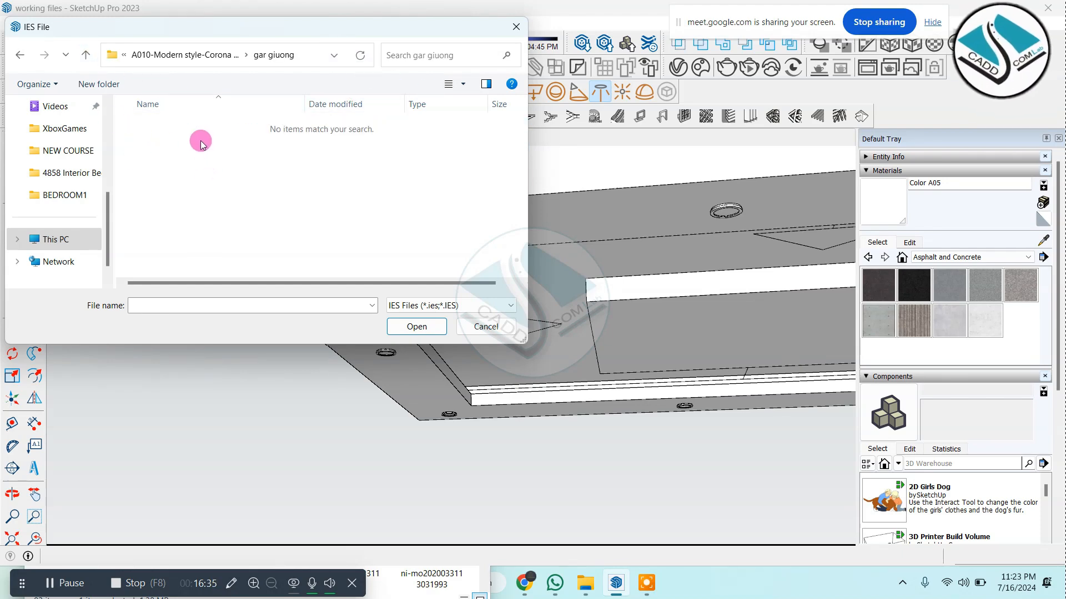
click(88, 55)
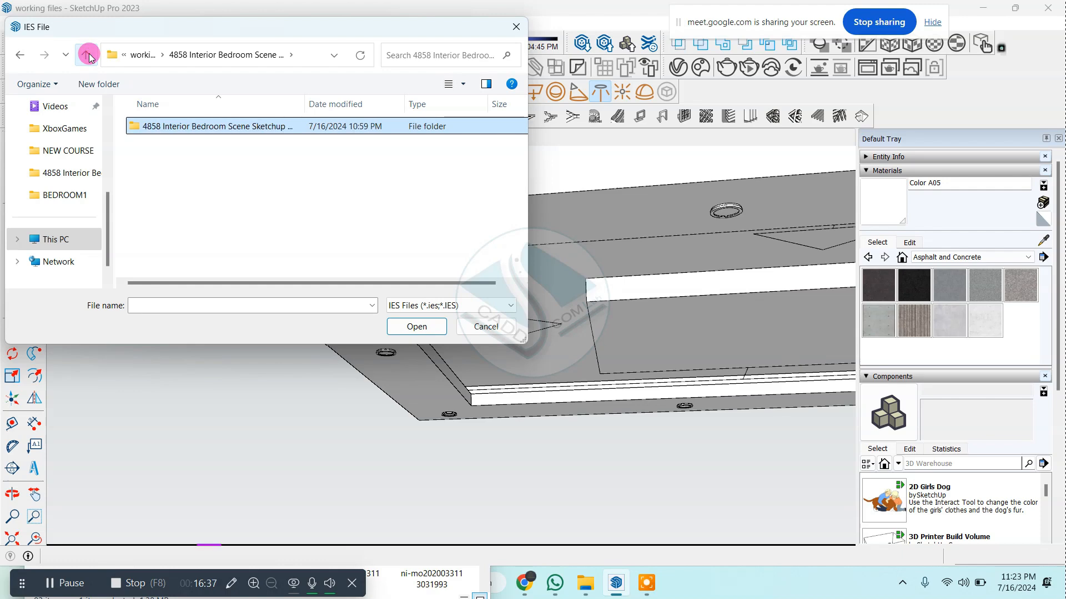
click(87, 55)
Look for an IES file in the 3123 Interior Bedroom folder, including its BALUNA ba-c and lamp103 subfolders
double_click(189, 126)
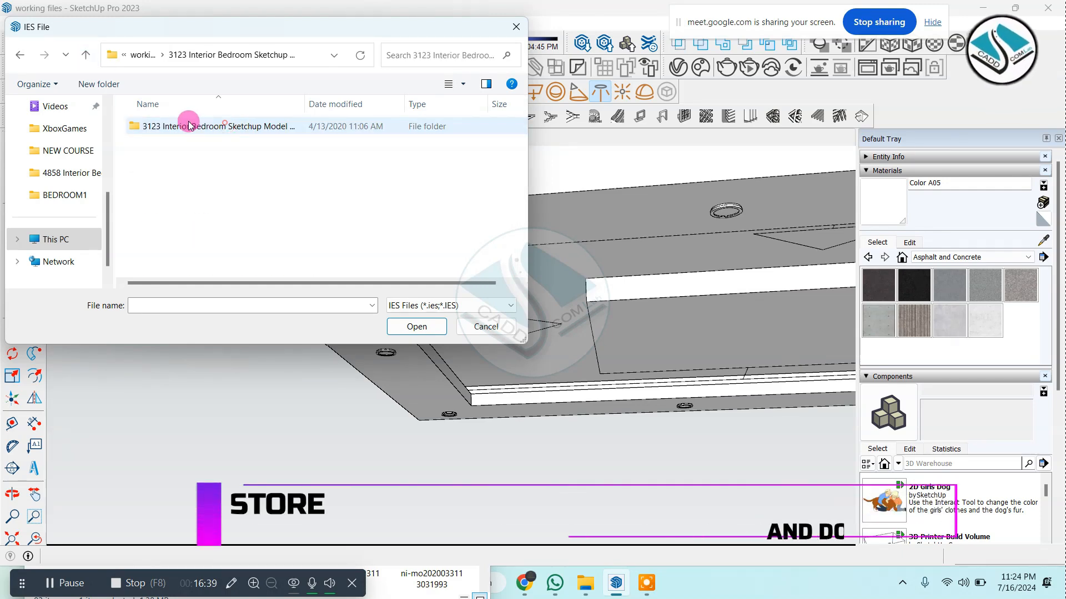
double_click(190, 126)
double_click(176, 130)
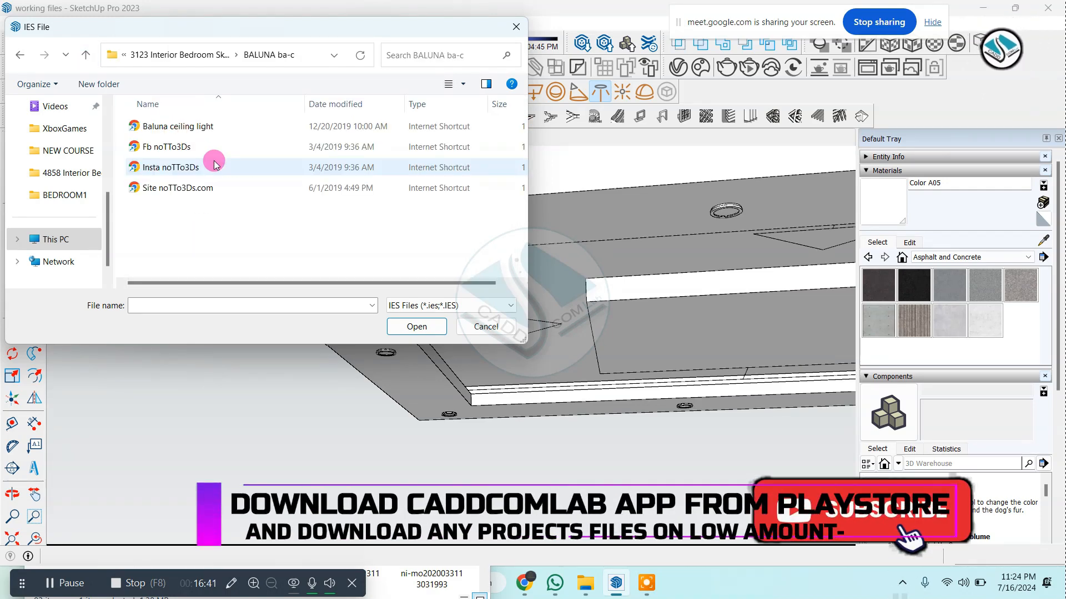
click(86, 55)
click(243, 145)
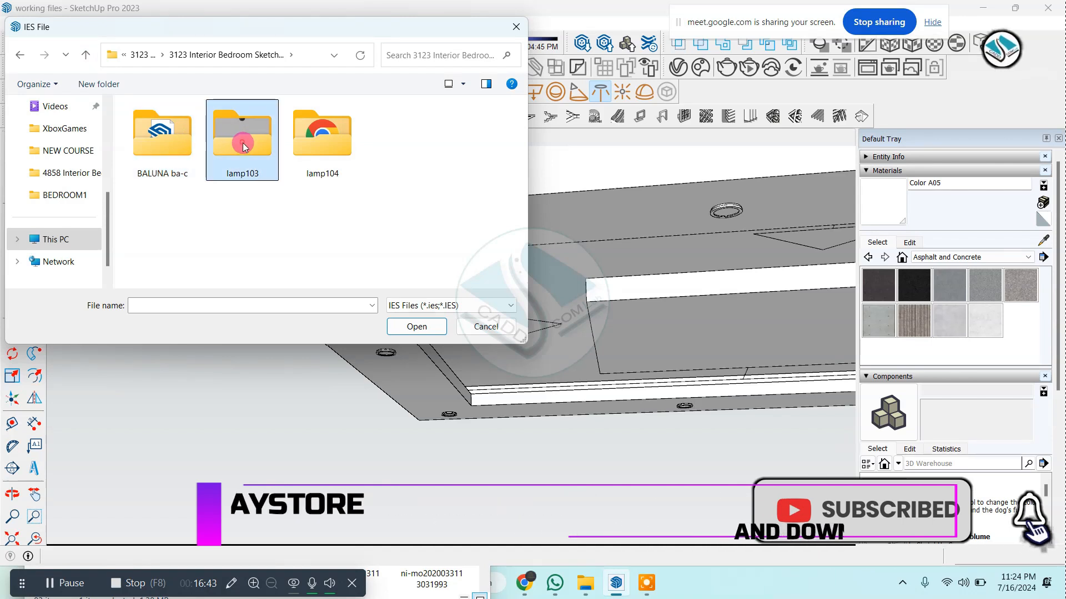
double_click(243, 146)
click(86, 54)
click(88, 54)
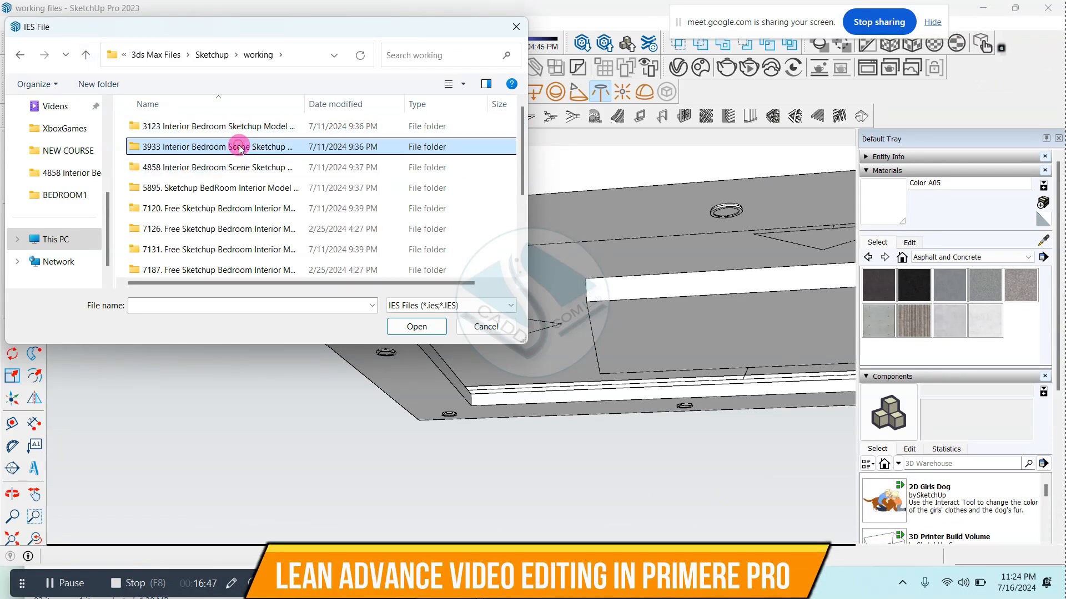
Check the BEDROOM1 folder of the 3933 Interior Bedroom model for an IES file, and dismiss the IES file chooser
double_click(233, 146)
double_click(169, 126)
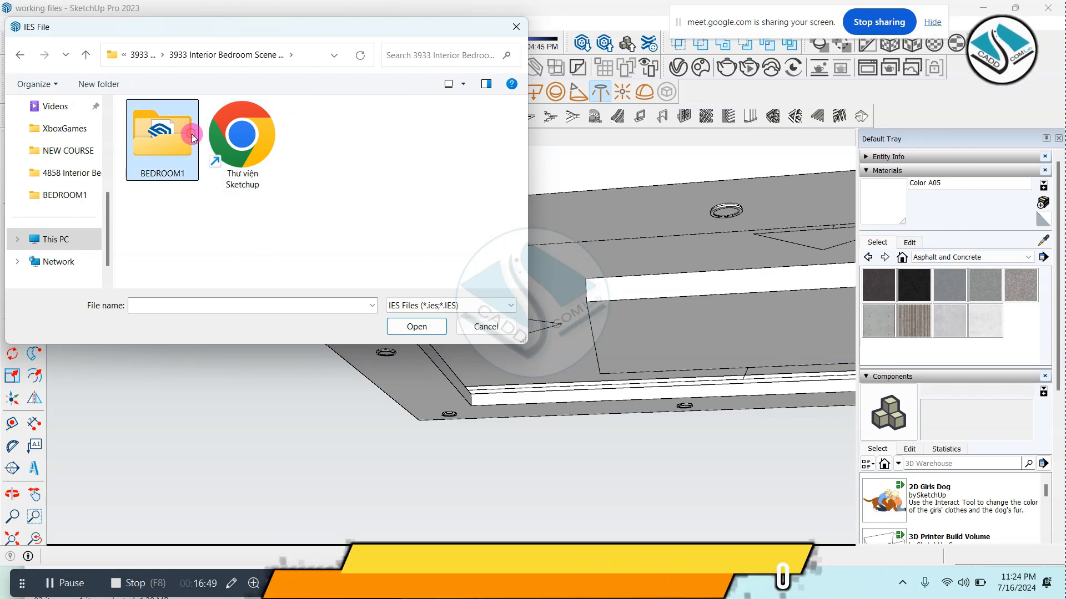
double_click(162, 134)
click(513, 28)
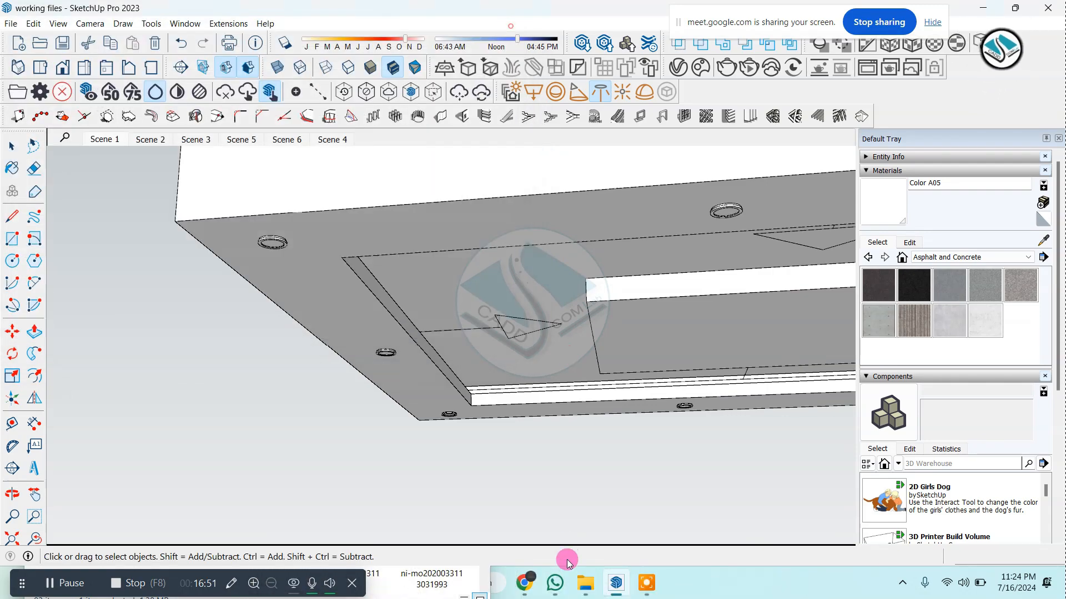
Switch to File Explorer, look through all files in the 3933 model's BEDROOM1 folder, and return to the working folder
click(585, 583)
click(441, 59)
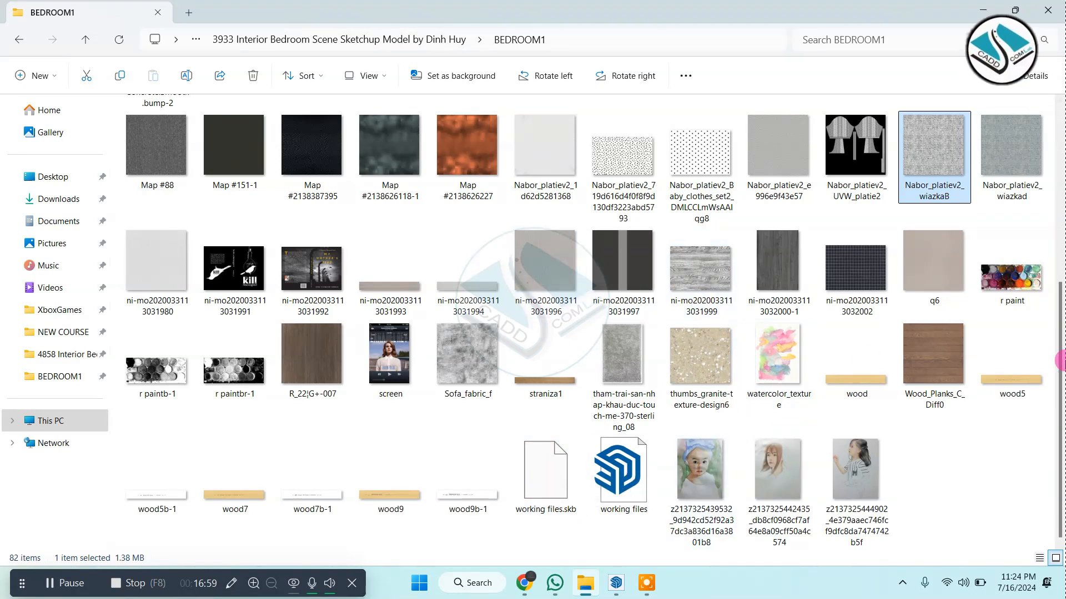
drag(1060, 360, 1061, 181)
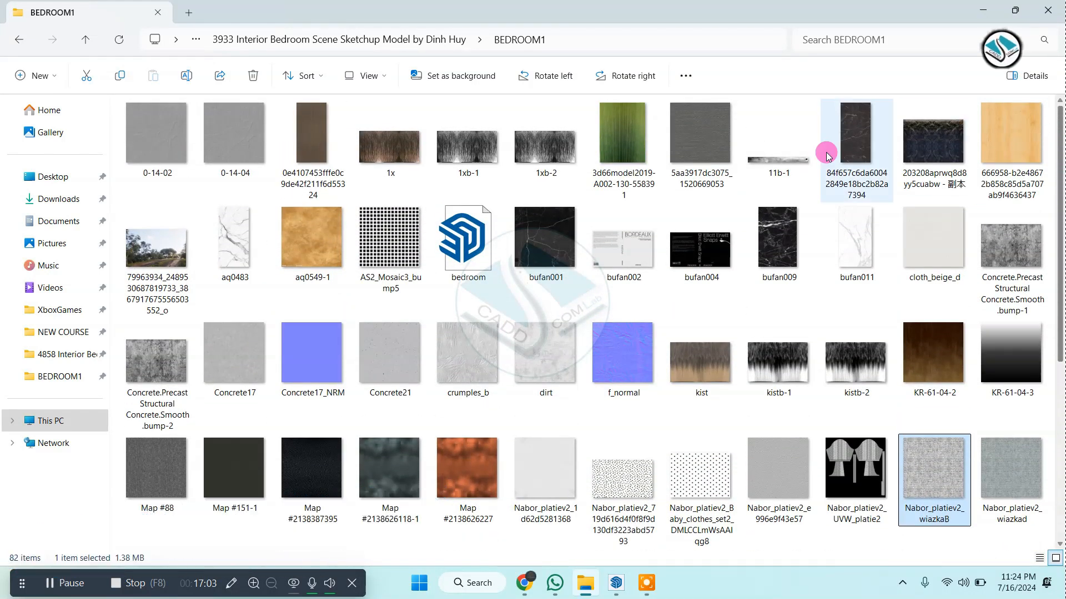
click(30, 41)
click(29, 42)
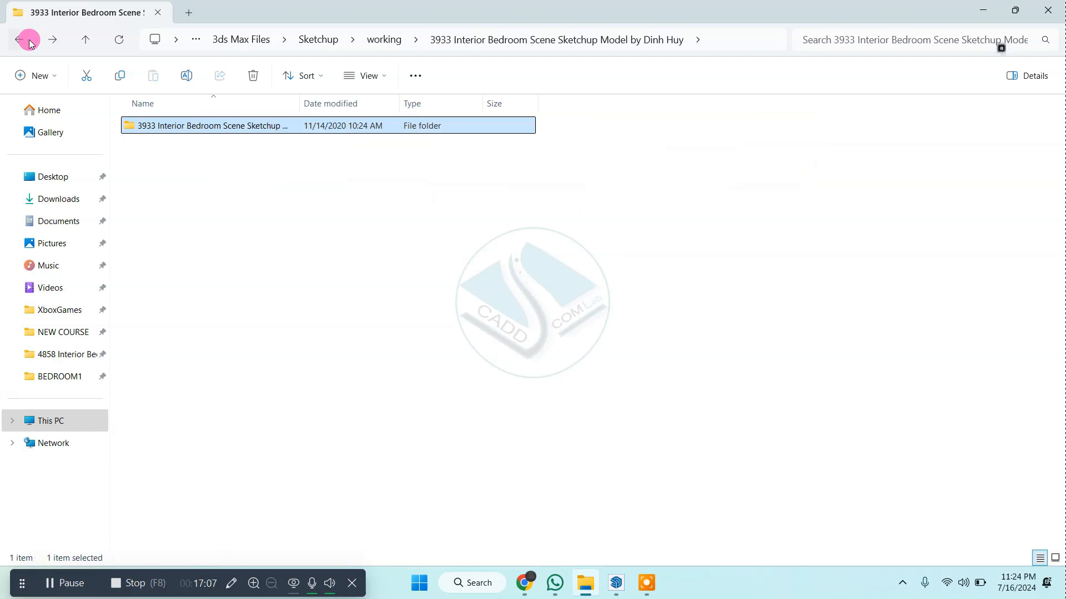
click(29, 42)
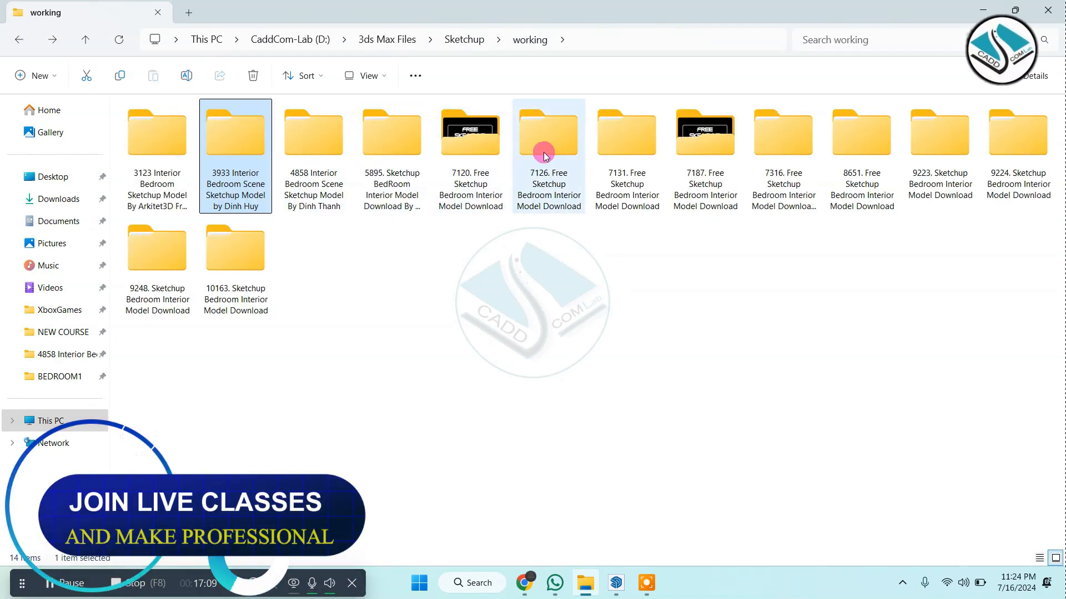
Look through the 7120 Free Sketchup Bedroom model folder for an IES file and return to the working folder
double_click(442, 137)
double_click(175, 121)
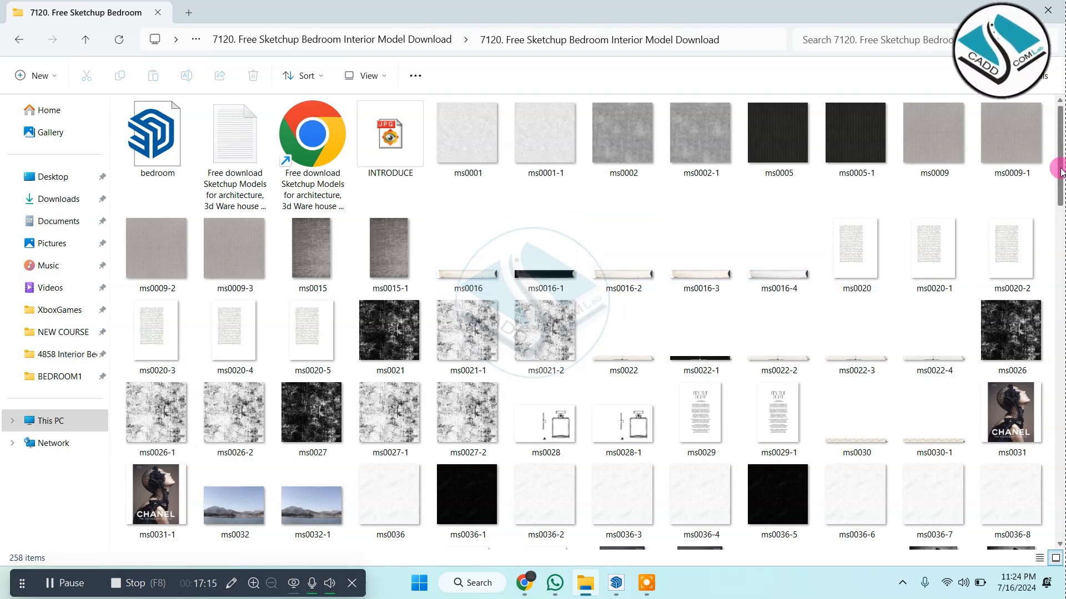
drag(1060, 172, 38, 108)
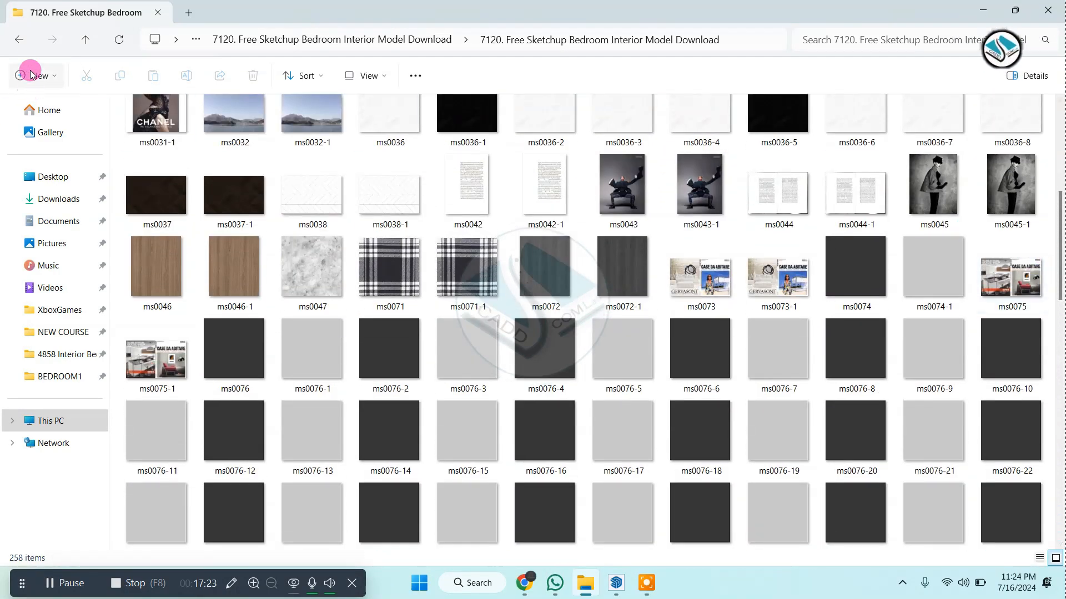
click(22, 40)
click(22, 40)
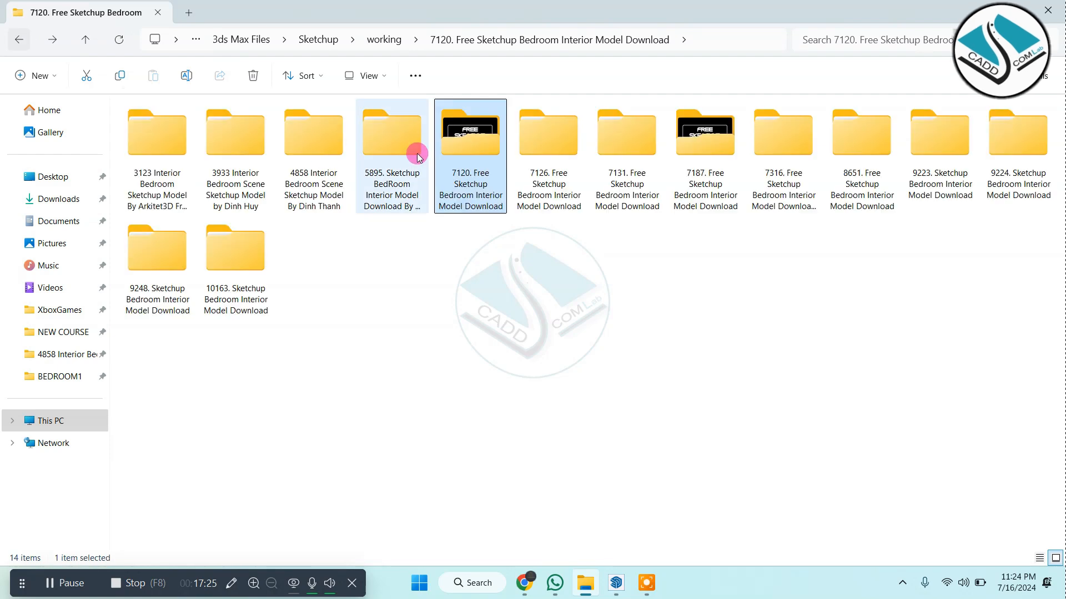
Search the 7126 Free Sketchup Bedroom folder for an IES file, return to the working folder, and open the 8651 folder
double_click(528, 148)
click(211, 132)
double_click(211, 128)
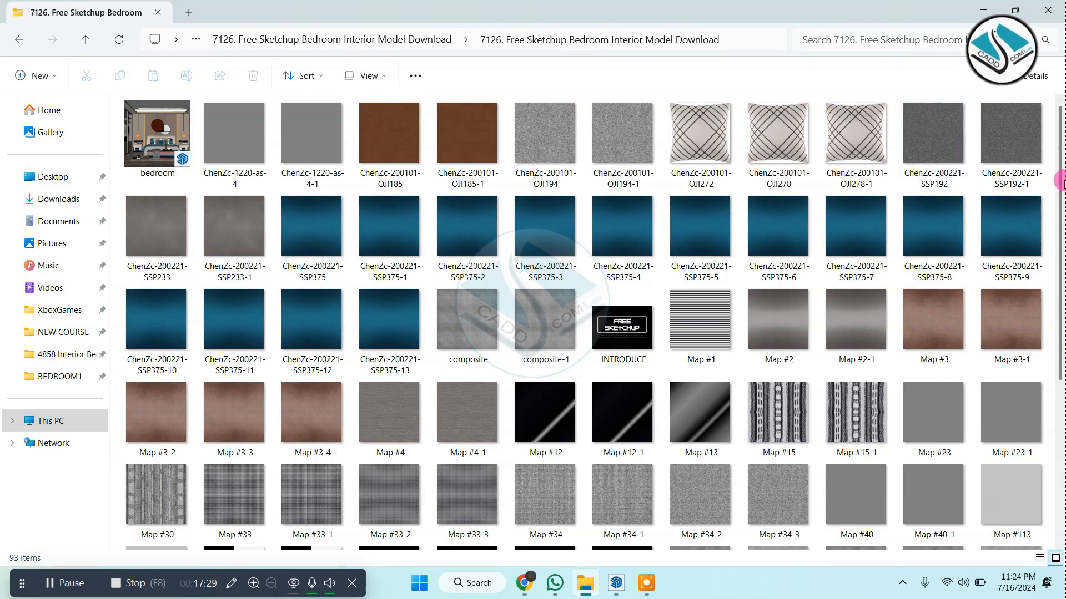
drag(1060, 183, 1060, 106)
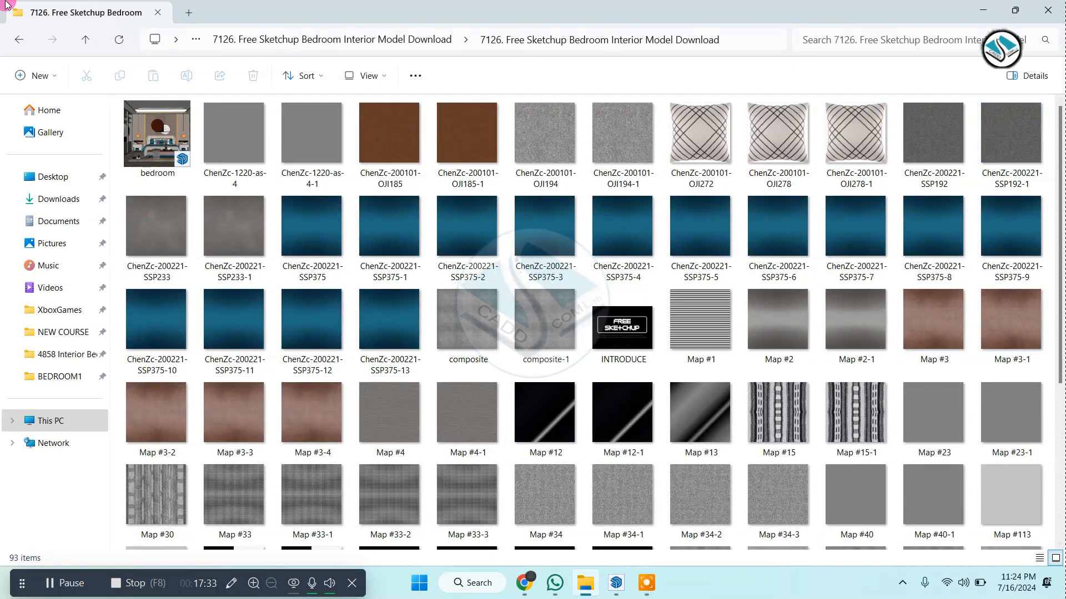
click(23, 38)
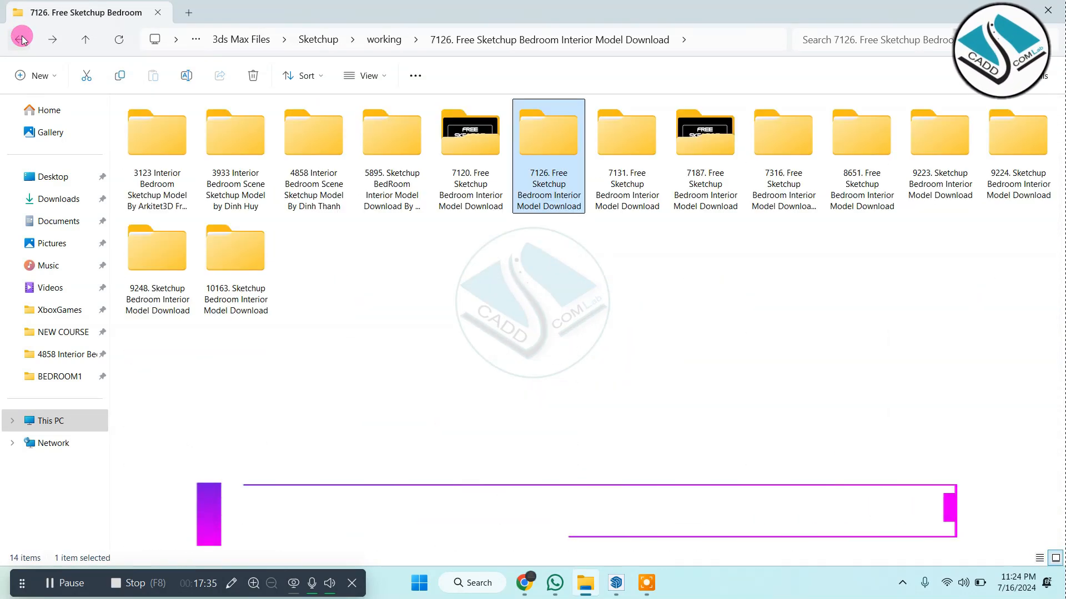
double_click(850, 144)
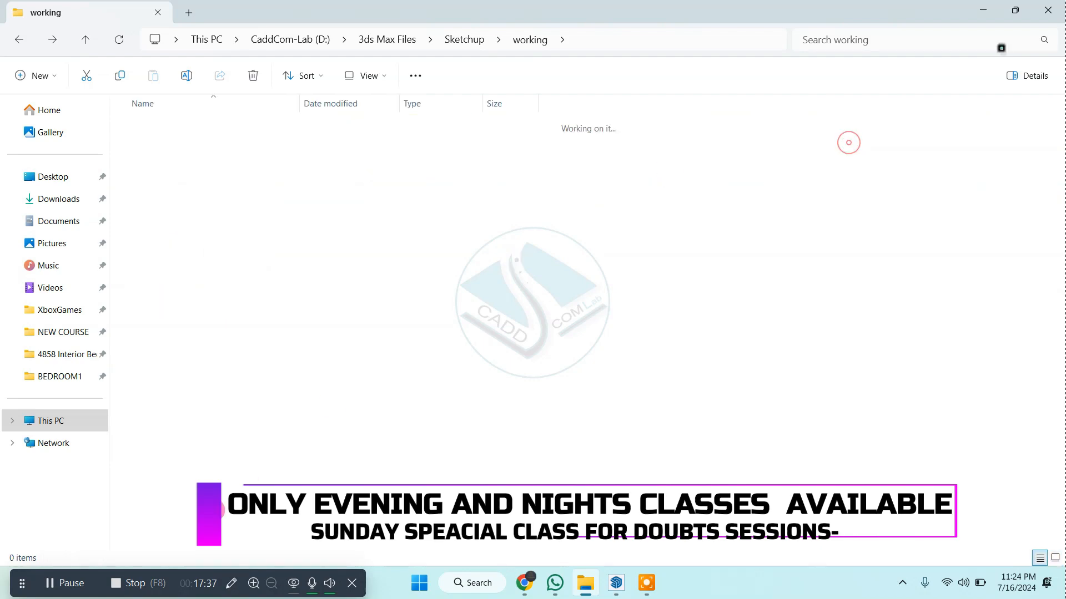
click(68, 579)
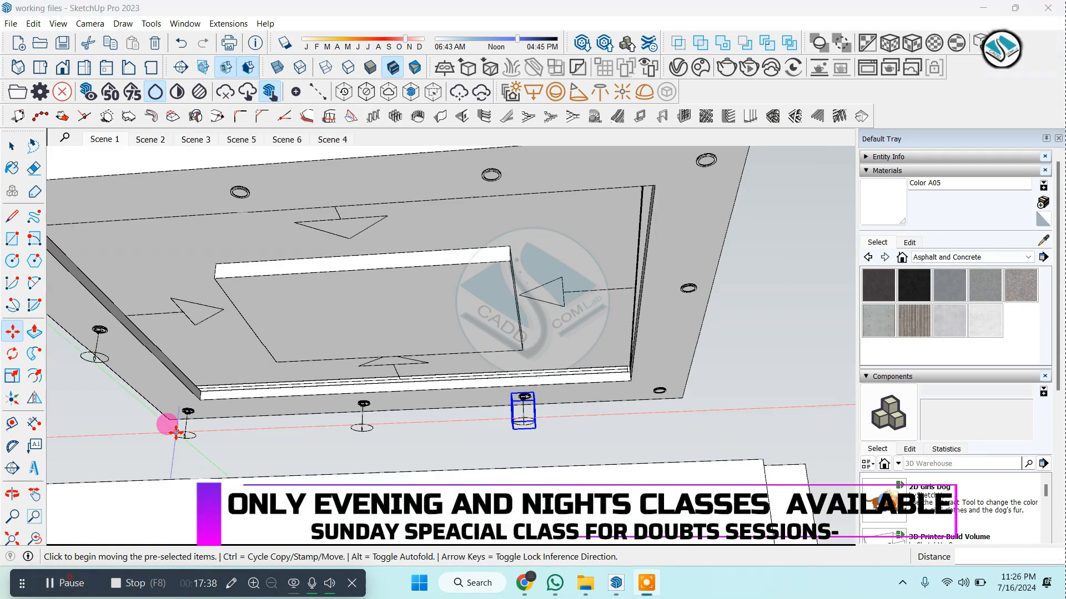
scroll(438, 394, up, 5)
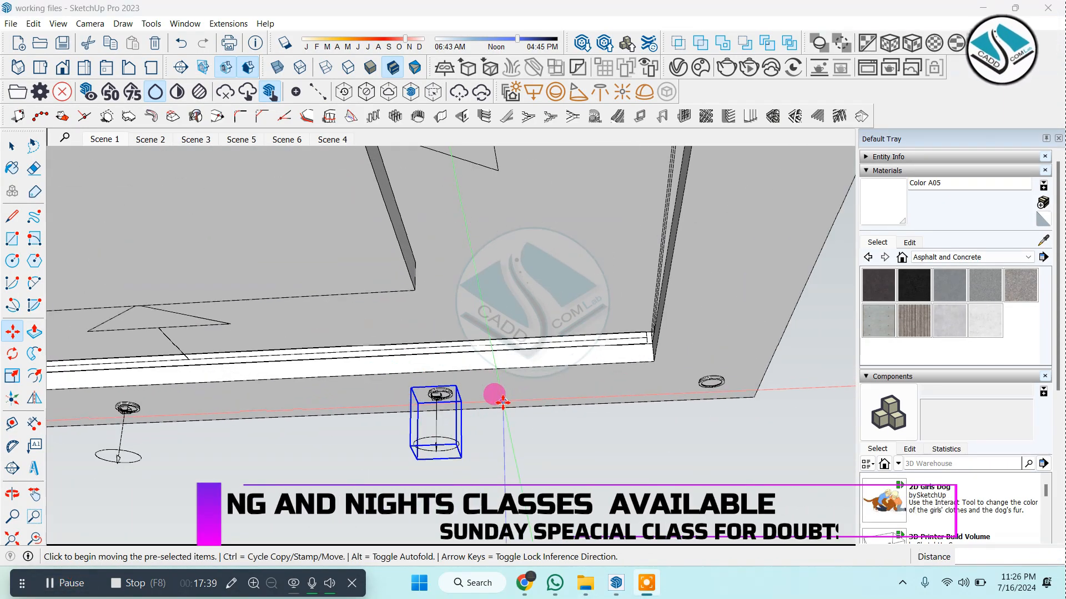
Copy the V-Ray IES light to the corner ceiling light and to the next light along the adjacent edge
click(757, 386)
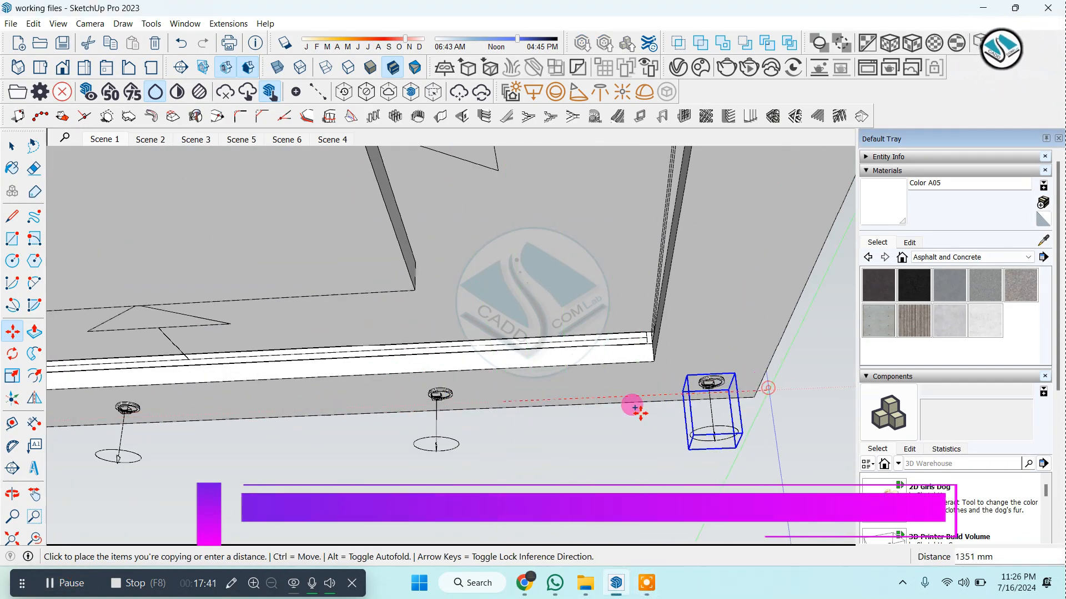
scroll(527, 419, down, 4)
middle_drag(537, 425, 557, 421)
scroll(563, 405, up, 5)
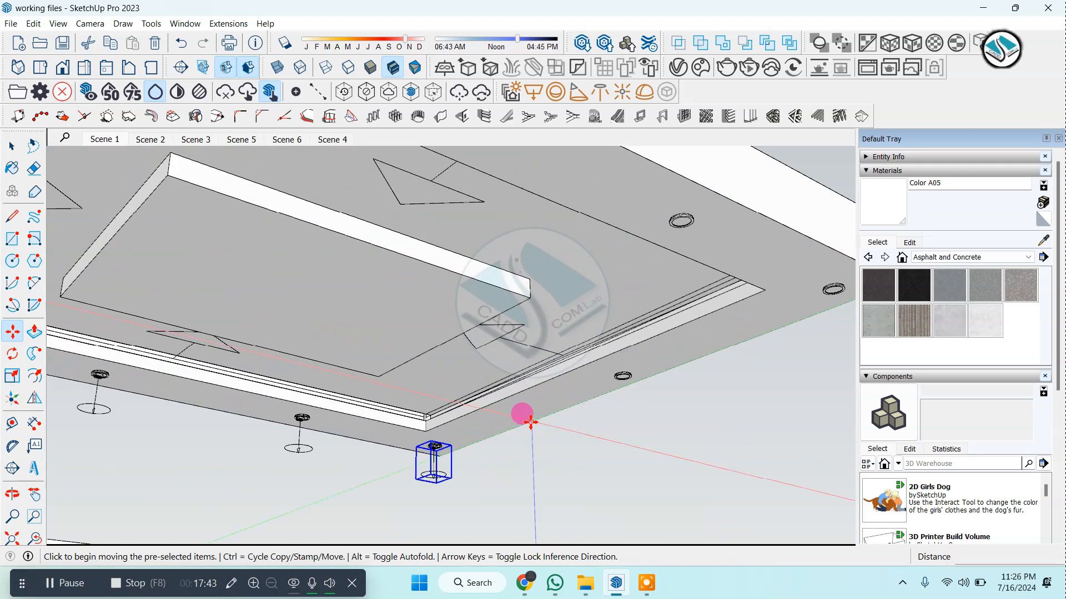
click(523, 419)
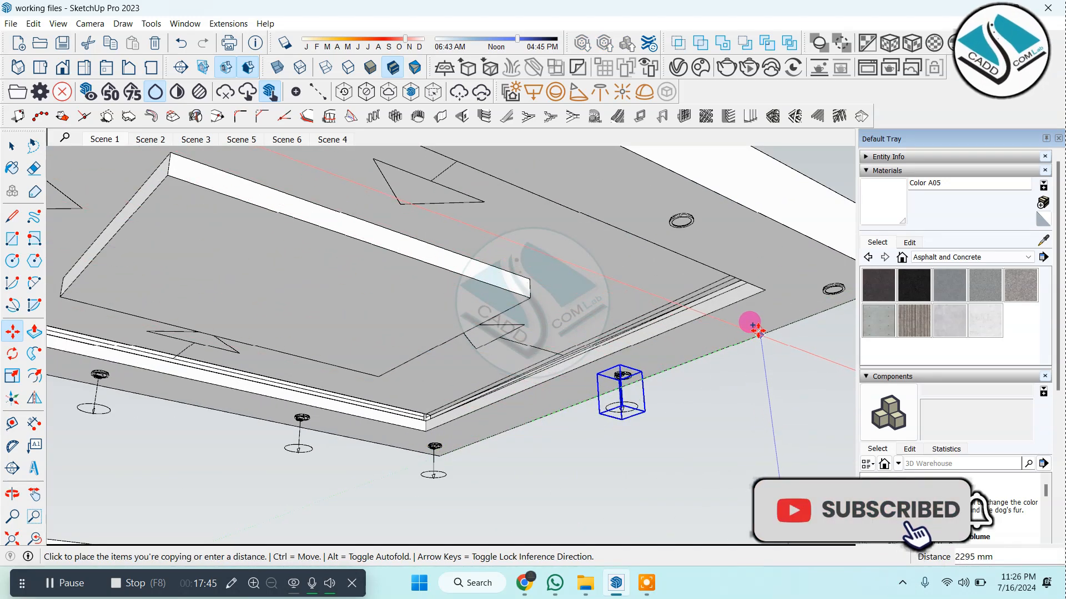
click(751, 321)
Copy the IES light to the ceiling light at the far corner and to its neighbour on the far long edge
scroll(673, 312, down, 3)
click(673, 312)
scroll(648, 317, up, 3)
key(ctrl)
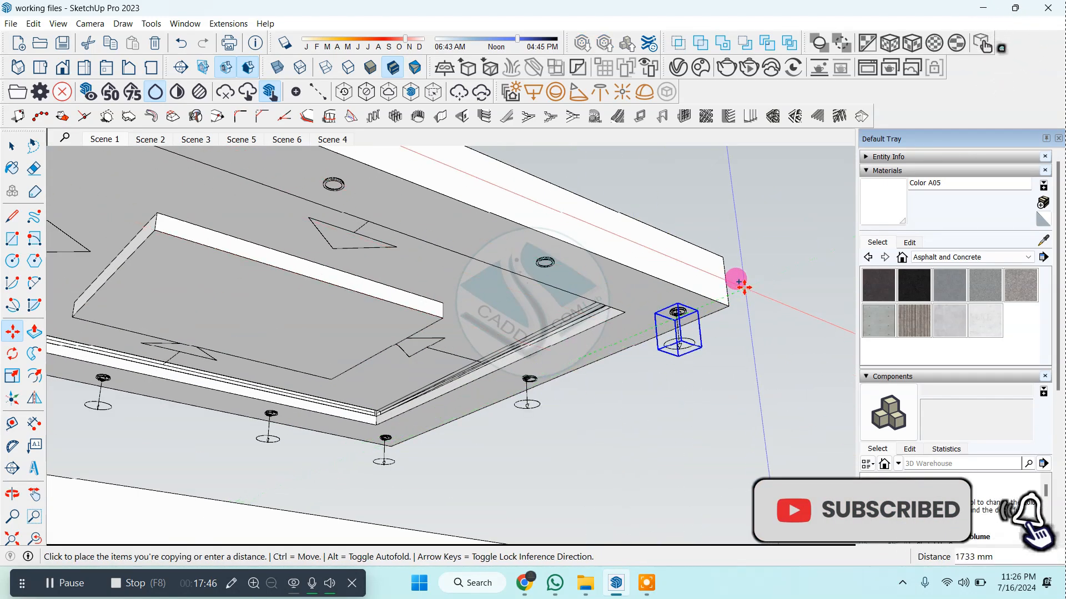
click(699, 274)
click(699, 267)
key(ctrl)
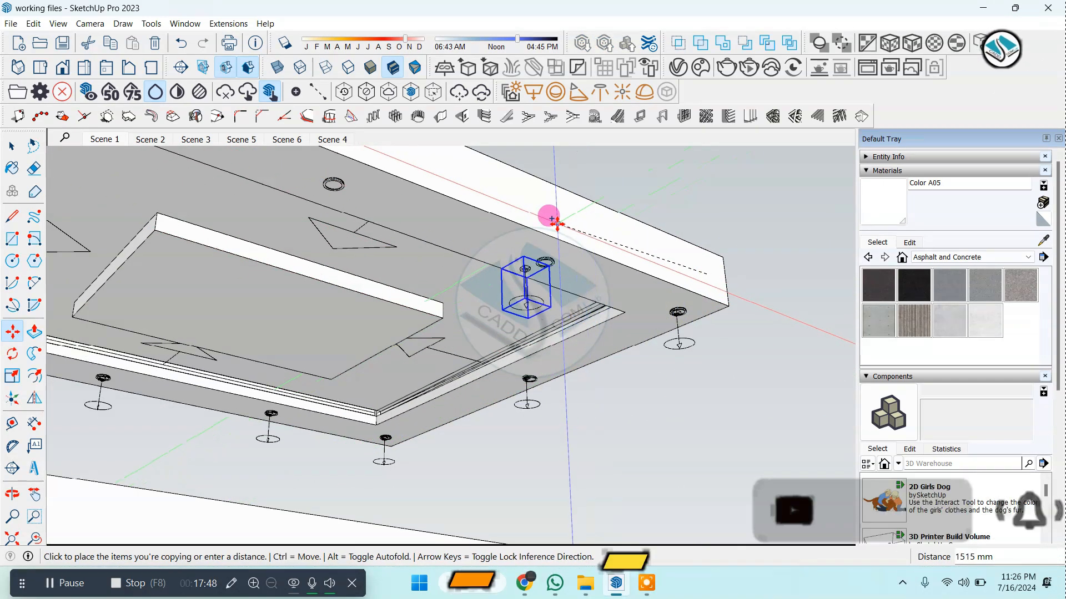
click(583, 218)
Copy the IES light to the last uncovered ceiling light on the far long edge and finish moving
click(583, 219)
key(ctrl)
click(433, 162)
scroll(577, 360, down, 4)
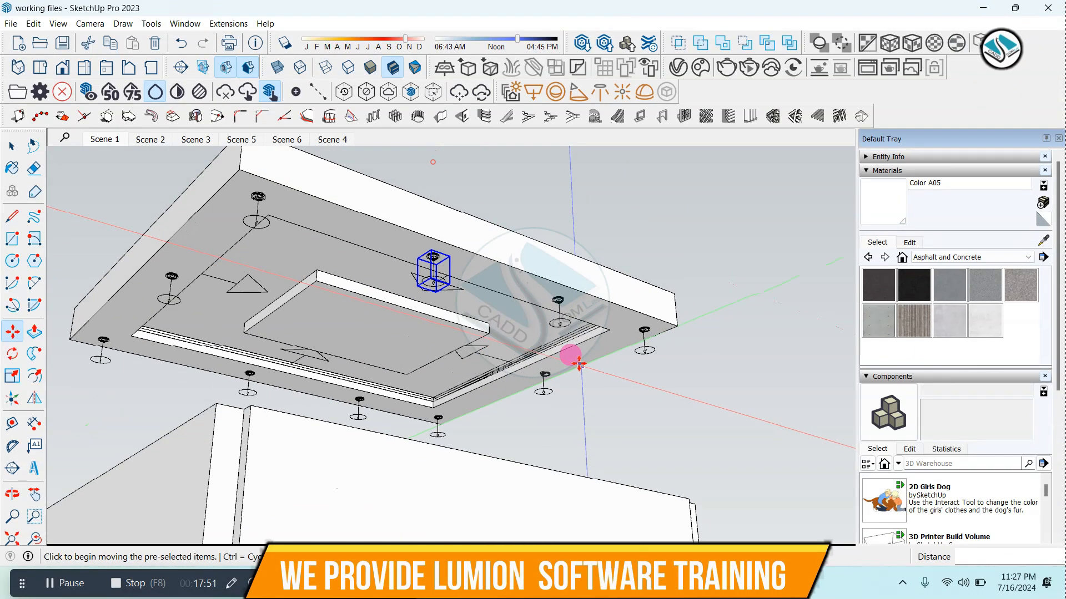
middle_drag(525, 329, 477, 328)
click(15, 148)
scroll(589, 328, down, 3)
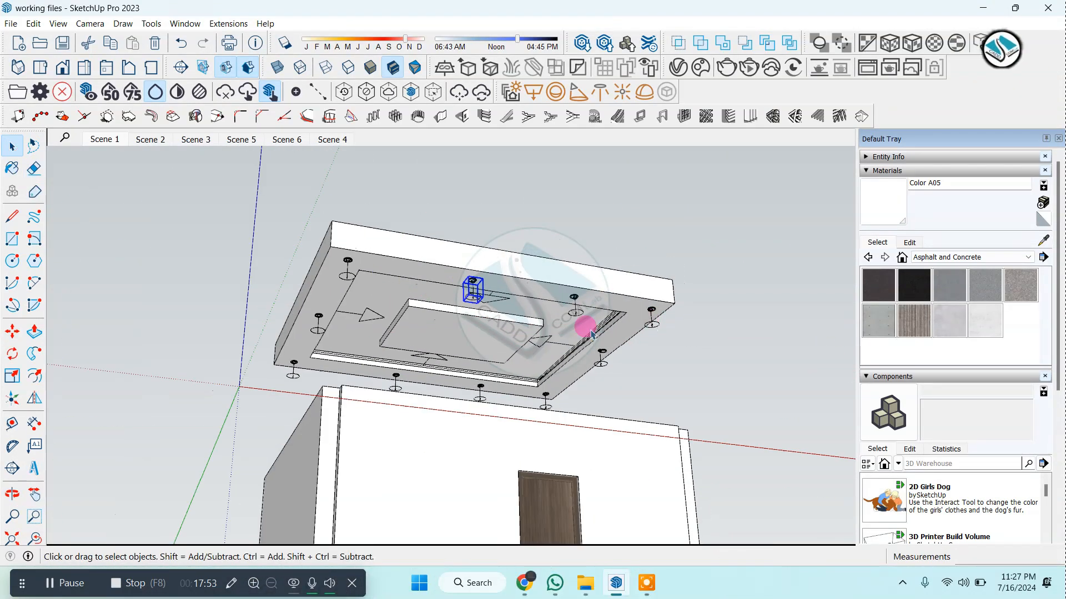
In the V-Ray Asset Editor, enable the IES Light's intensity override, set it to 2000 lm, and close the editor
middle_drag(583, 330, 438, 370)
scroll(463, 337, up, 2)
click(229, 23)
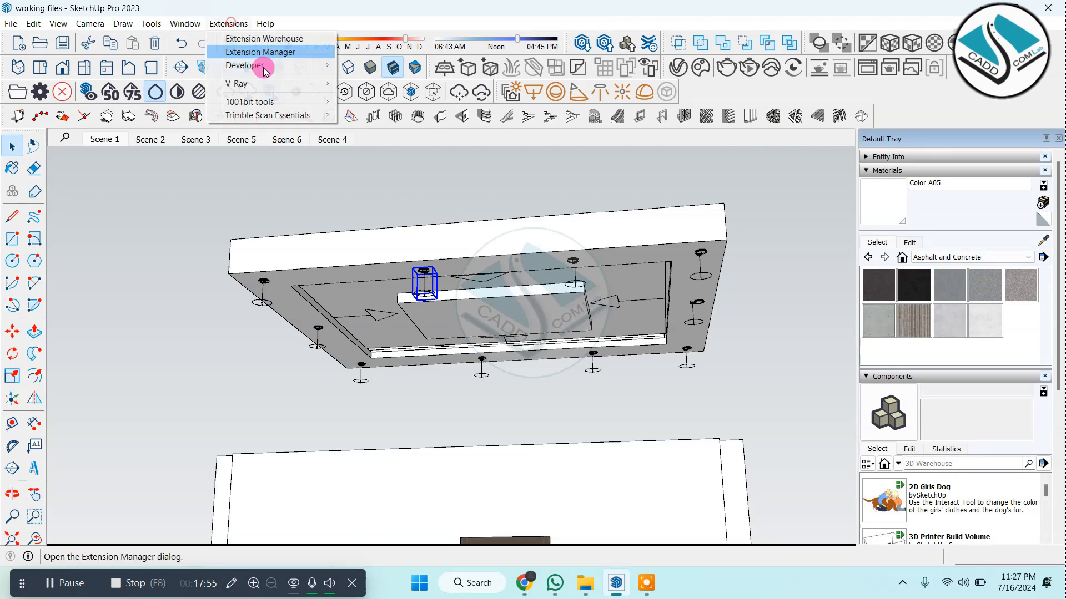
mouse_move(305, 83)
click(383, 85)
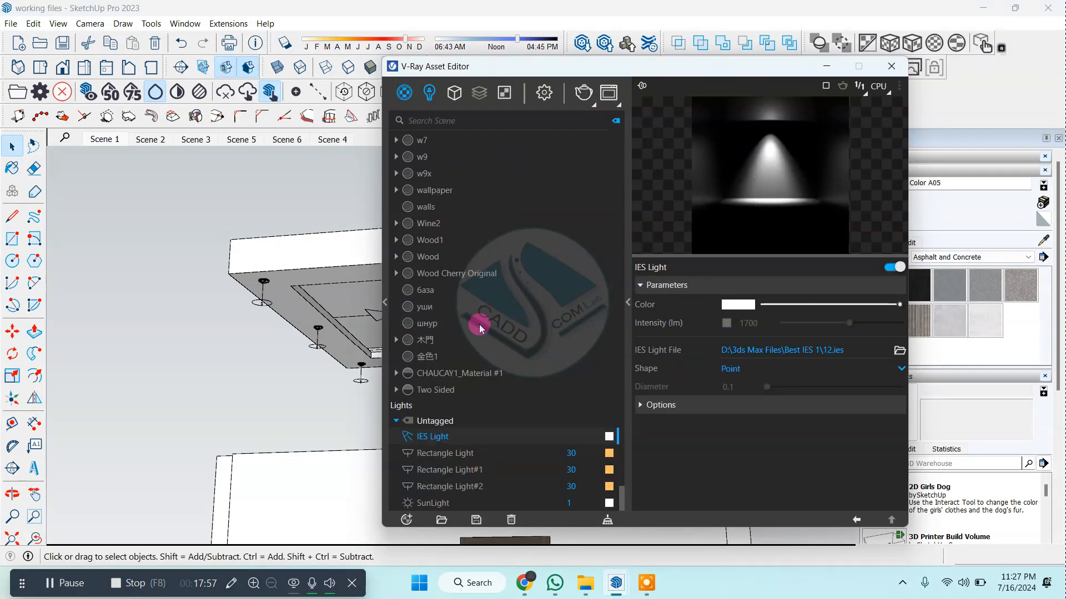
click(428, 93)
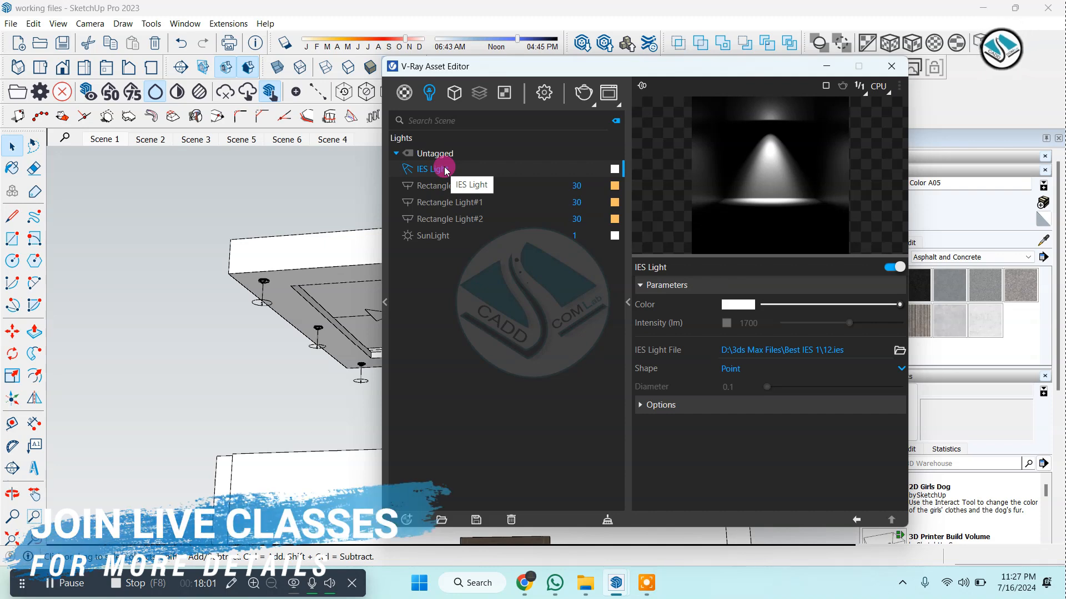
click(727, 326)
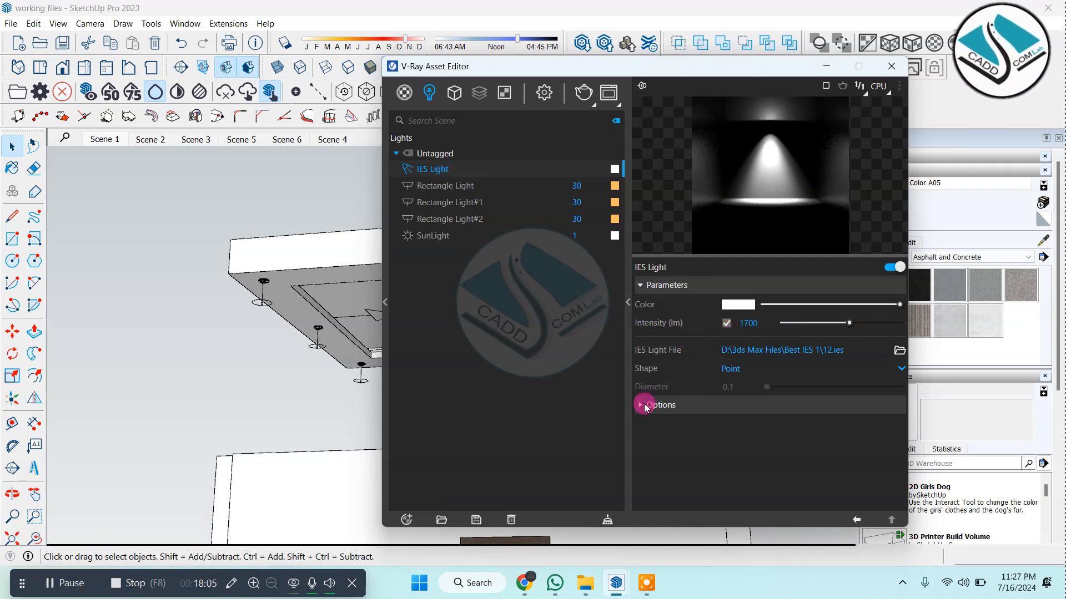
double_click(748, 323)
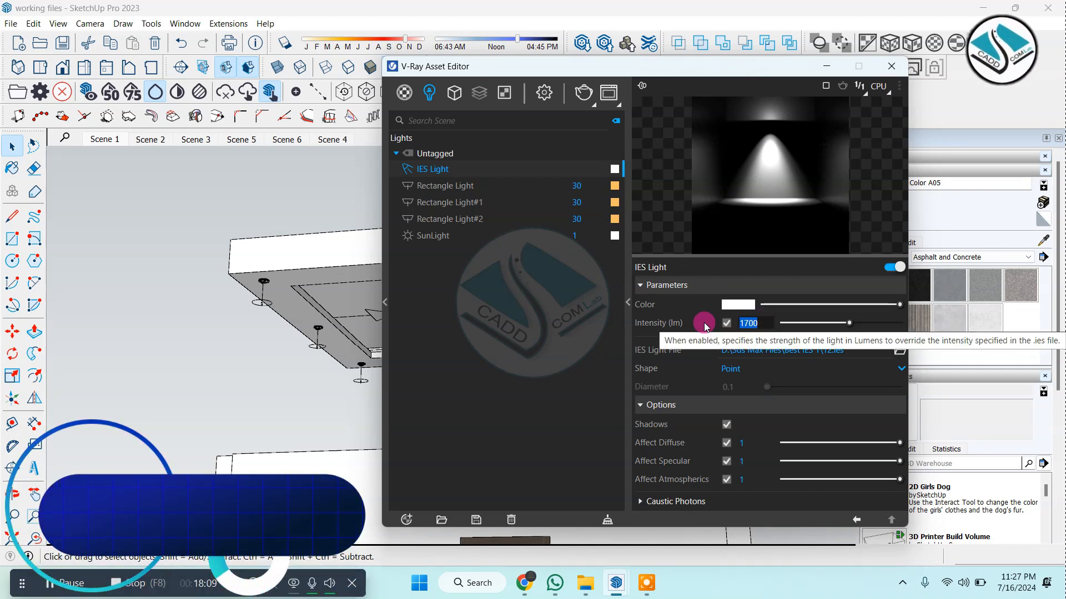
text(2000)
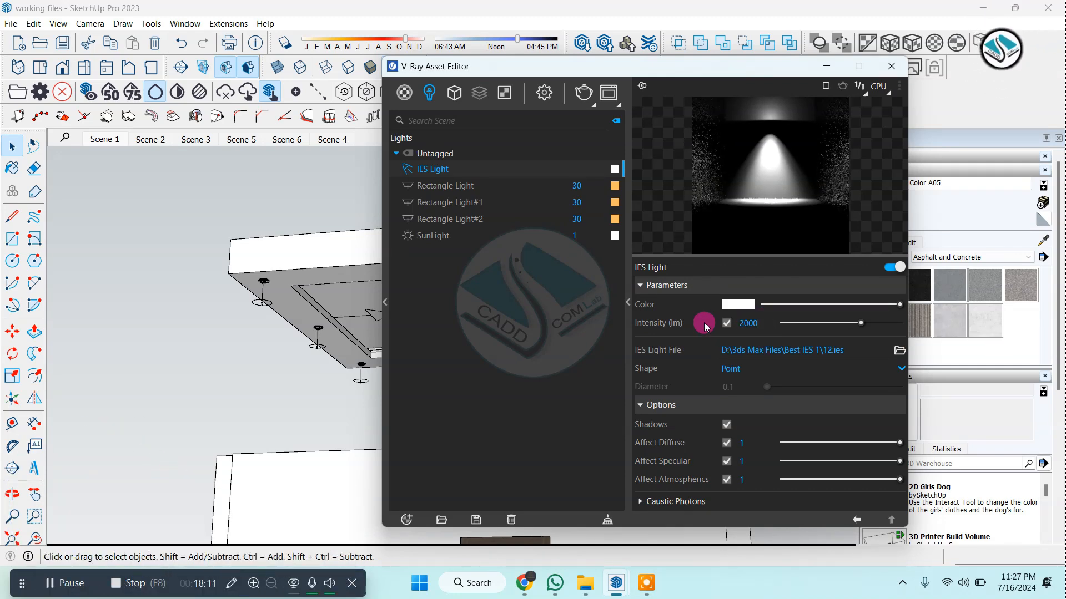
click(891, 66)
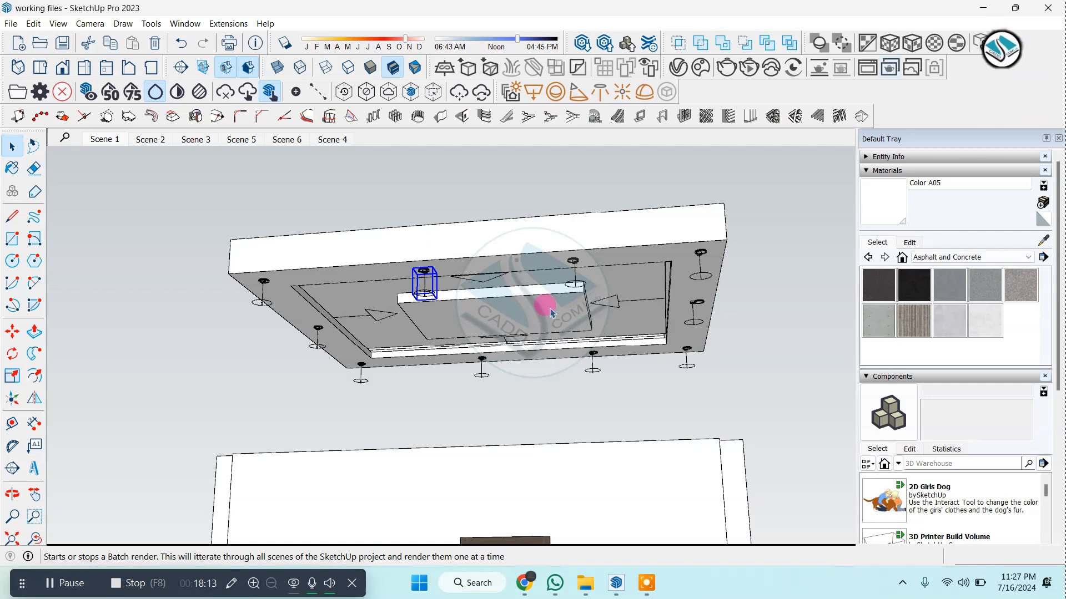
Select the slab with its false ceiling and all lights, and move it straight down towards the room
scroll(534, 287, down, 2)
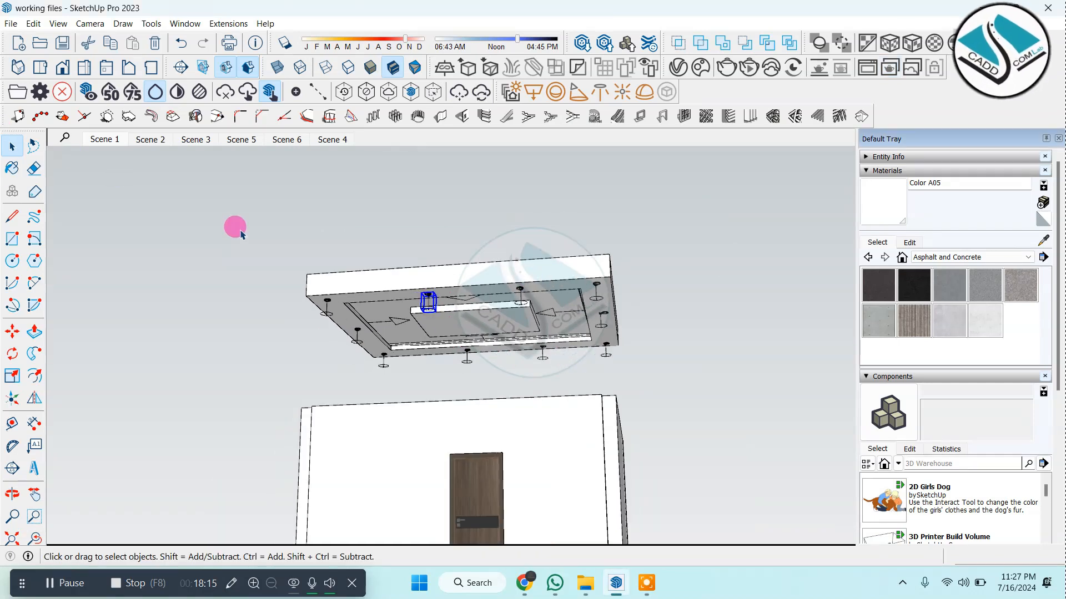
middle_drag(235, 227, 265, 283)
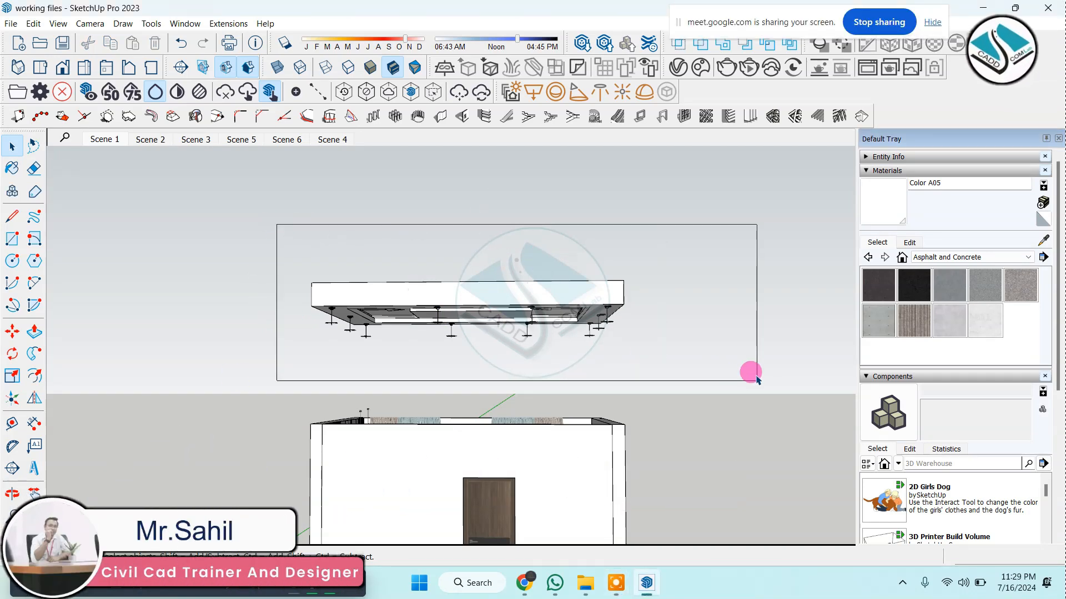
drag(757, 379, 758, 382)
middle_drag(591, 333, 546, 348)
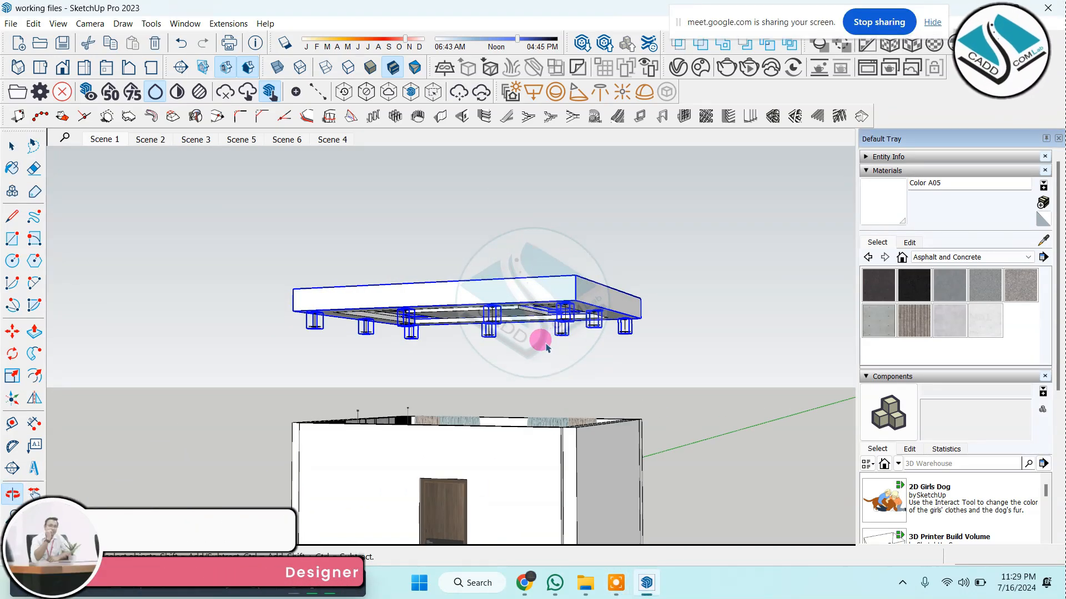
scroll(546, 347, up, 1)
click(12, 331)
click(744, 207)
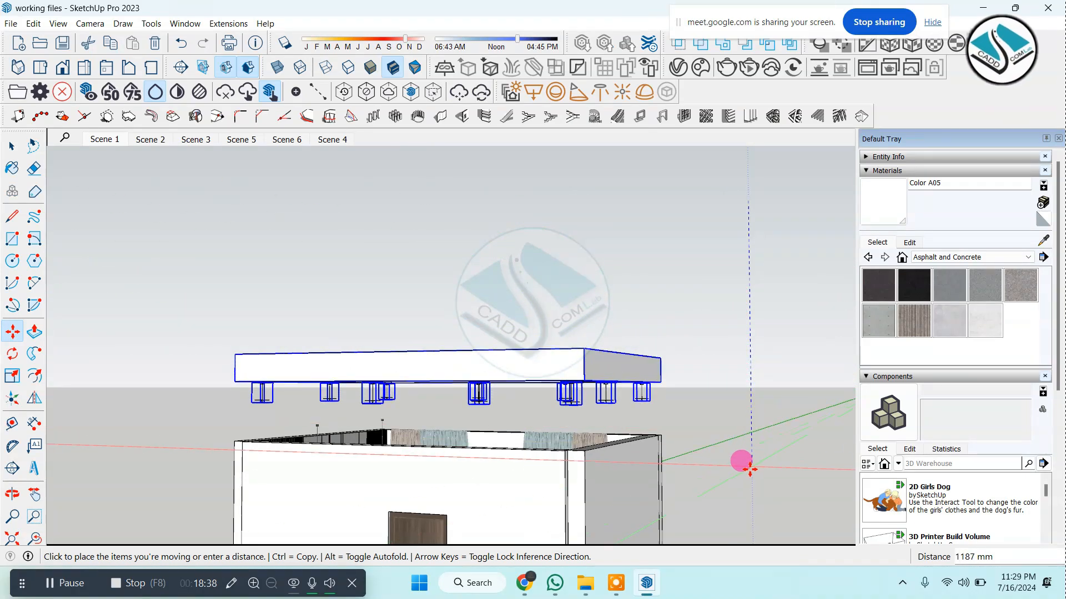
click(746, 494)
scroll(627, 232, down, 3)
scroll(668, 399, up, 5)
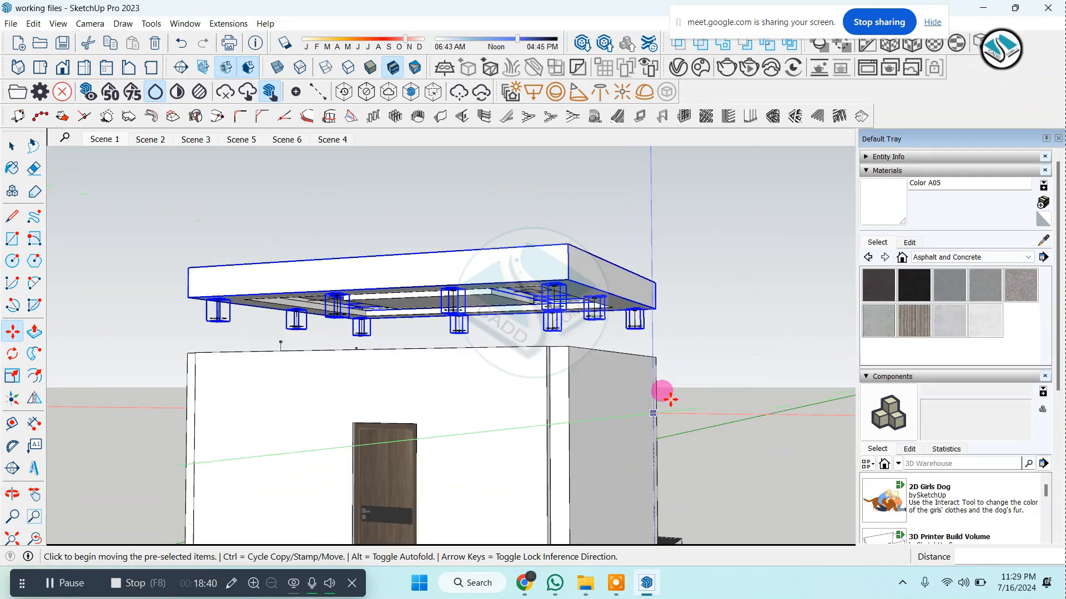
Lower the selected ceiling assembly in further vertical moves until it sits on top of the room's walls
click(750, 280)
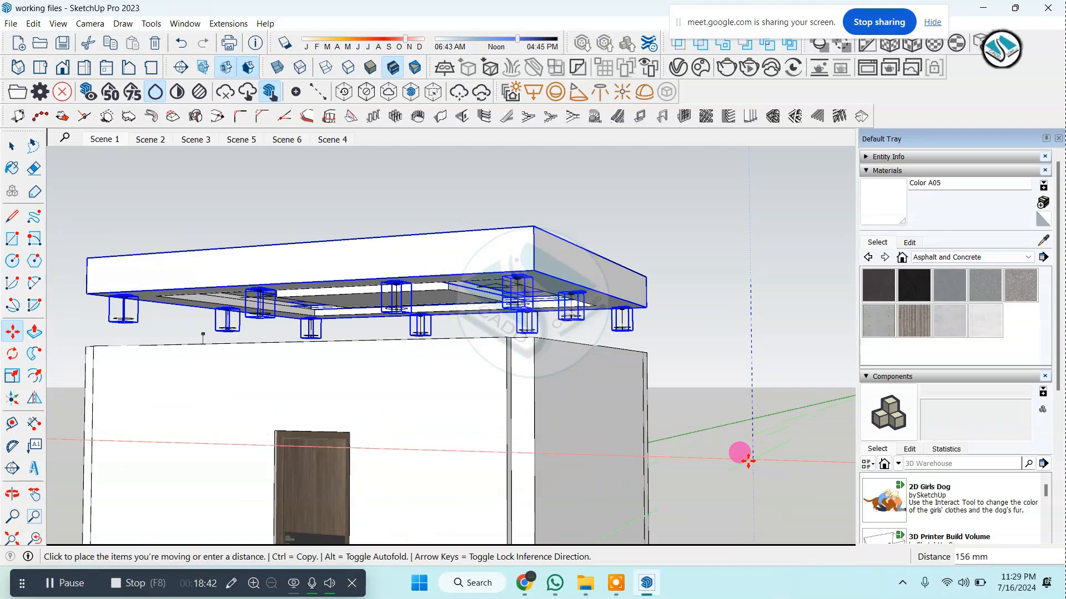
click(742, 452)
click(543, 225)
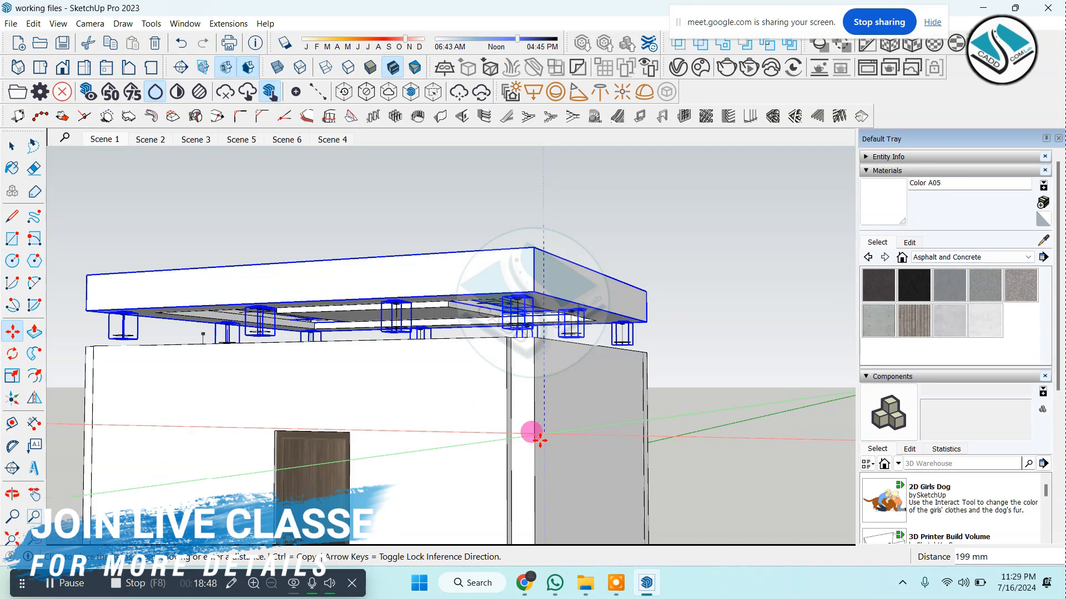
scroll(534, 298, down, 2)
scroll(534, 294, up, 3)
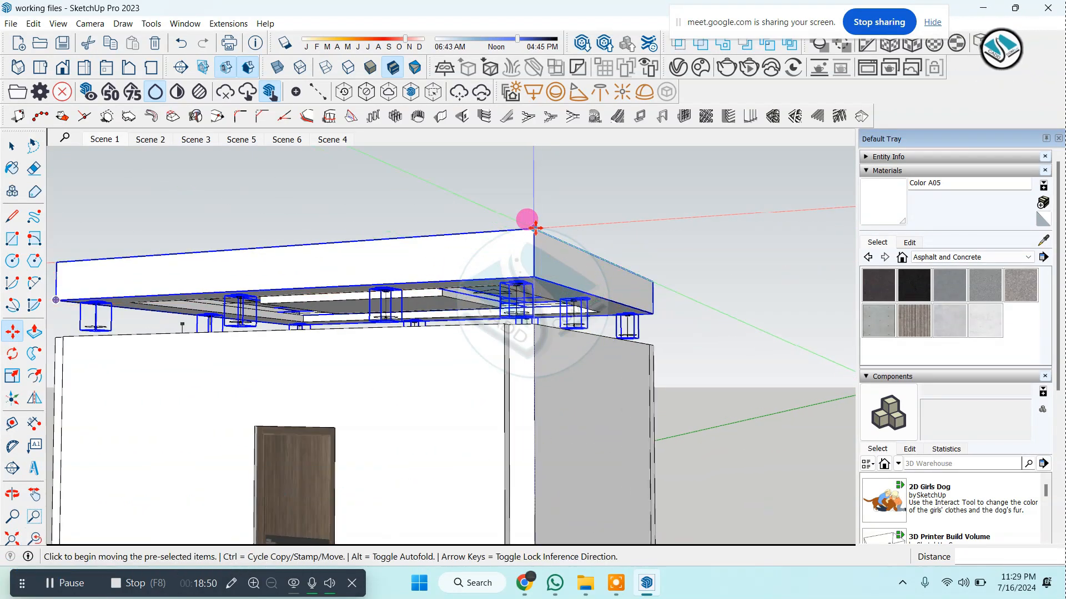
click(534, 229)
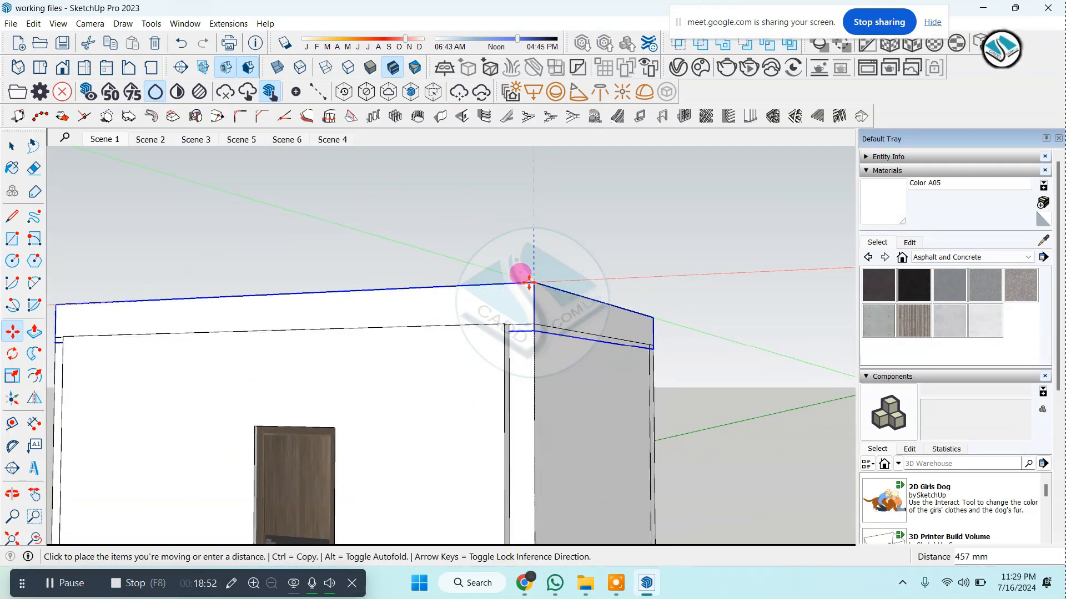
click(529, 283)
scroll(572, 187, down, 3)
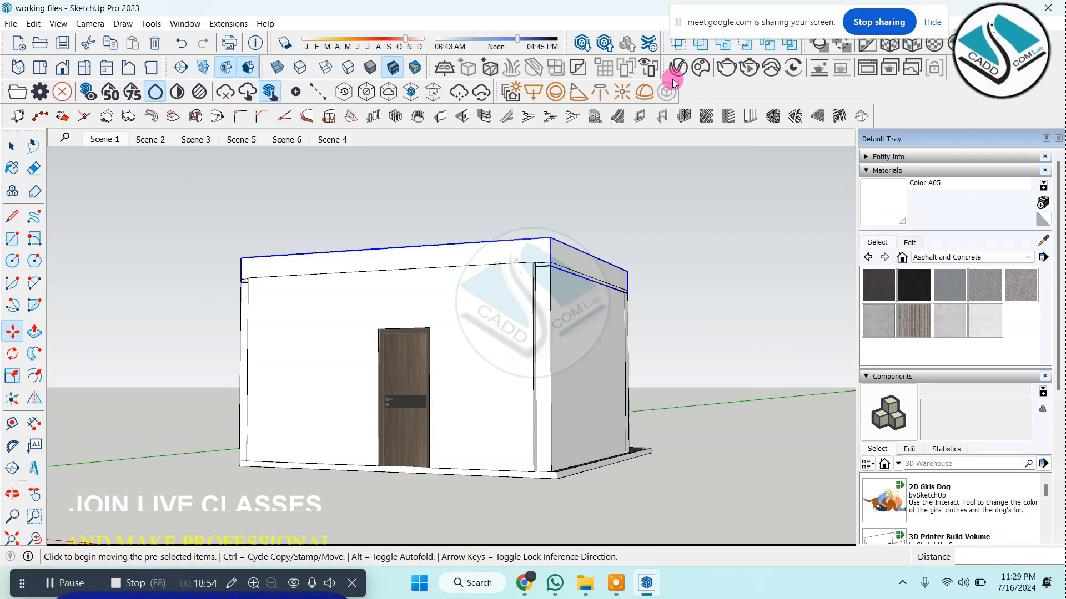
Combine the selected slab, false ceiling and lights into a single group
click(13, 147)
click(392, 244)
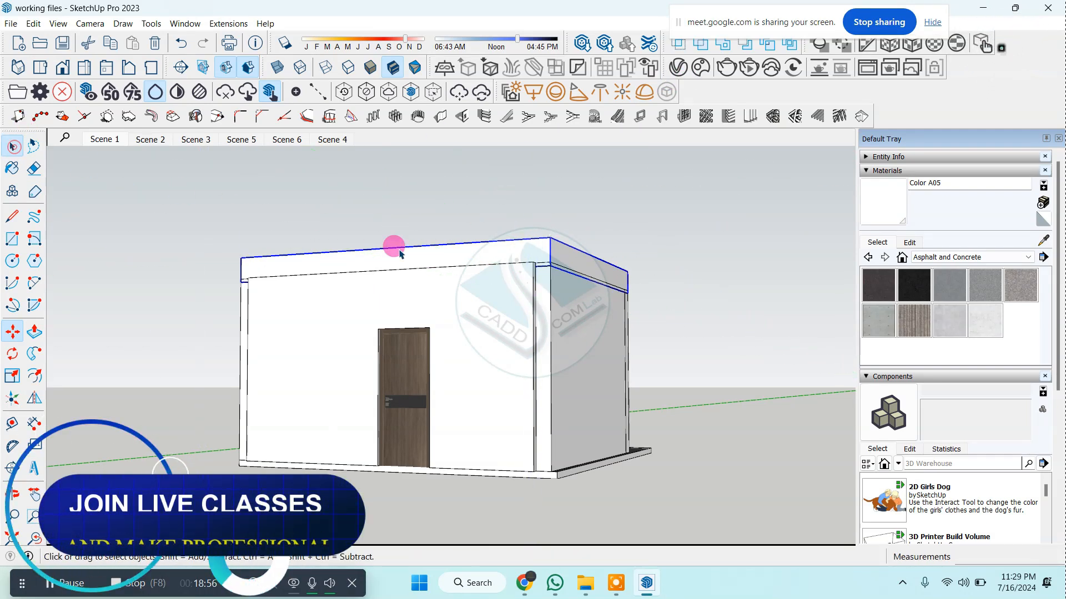
right_click(522, 246)
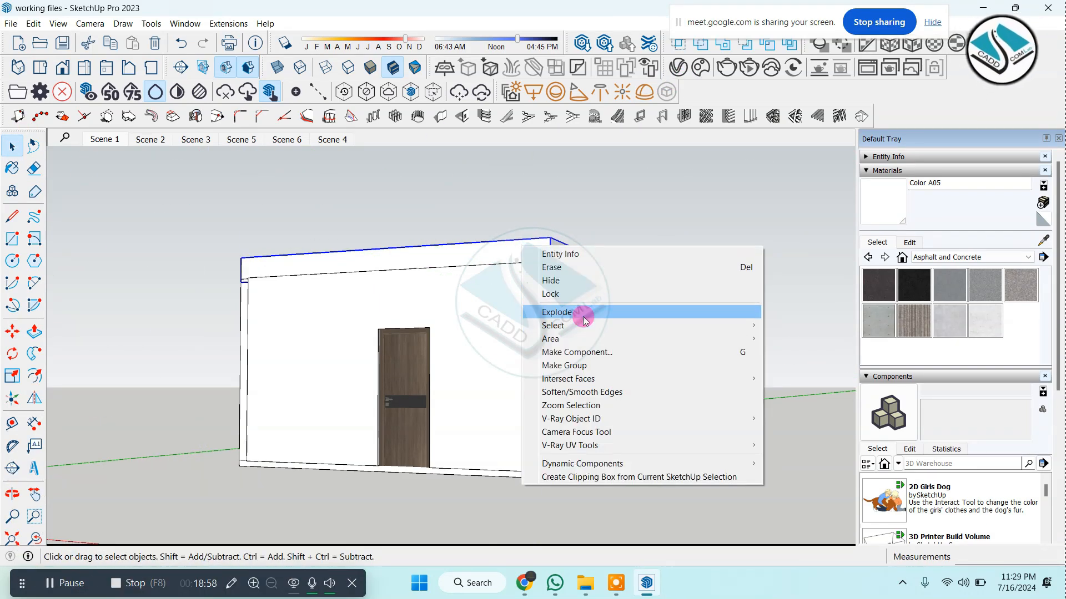
click(583, 367)
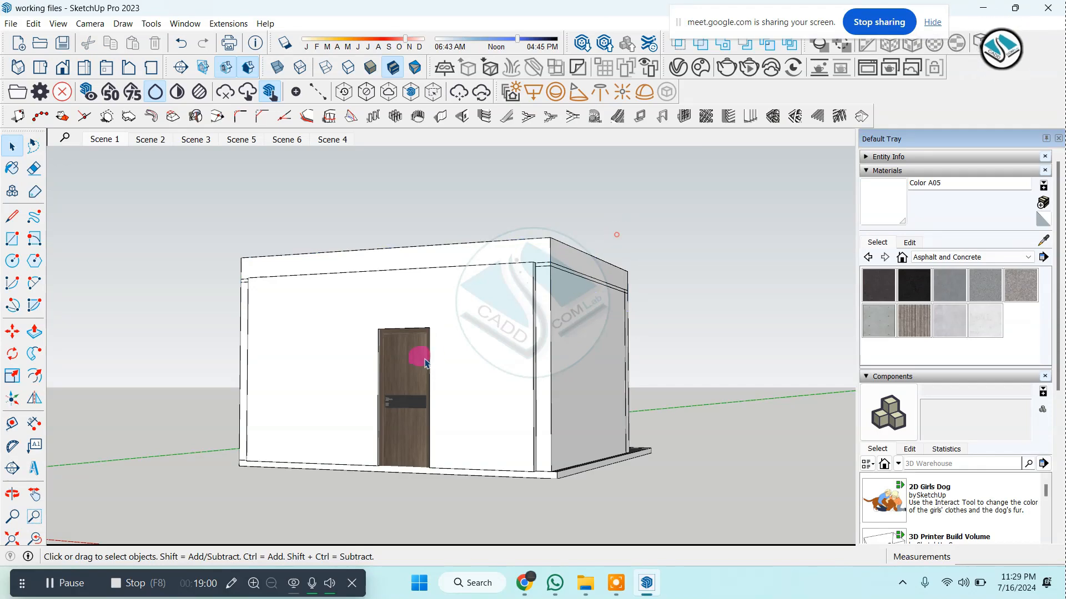
Hide the front wall that holds the door and look inside the room from above
right_click(485, 276)
click(525, 317)
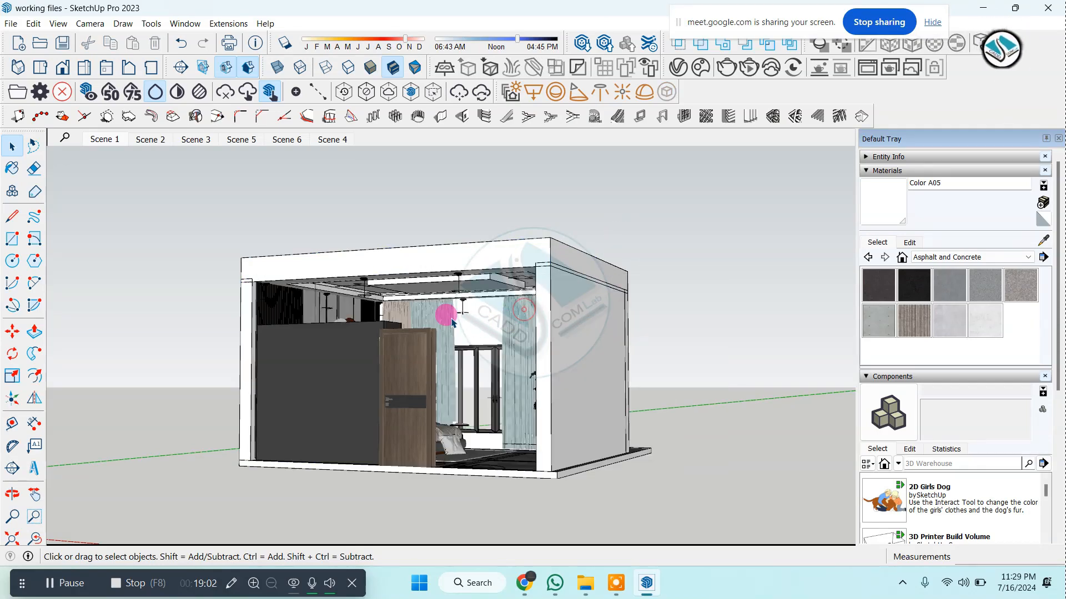
middle_drag(440, 304, 416, 378)
scroll(478, 338, down, 2)
key(space)
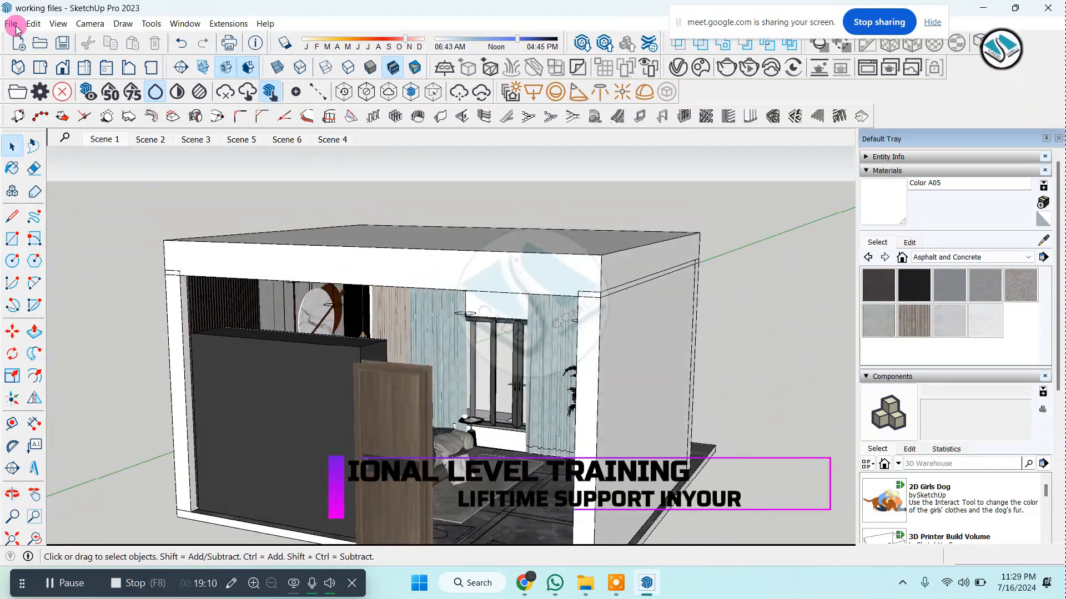
right_click(347, 153)
Unhide all hidden objects in the model and clear the selection
click(26, 24)
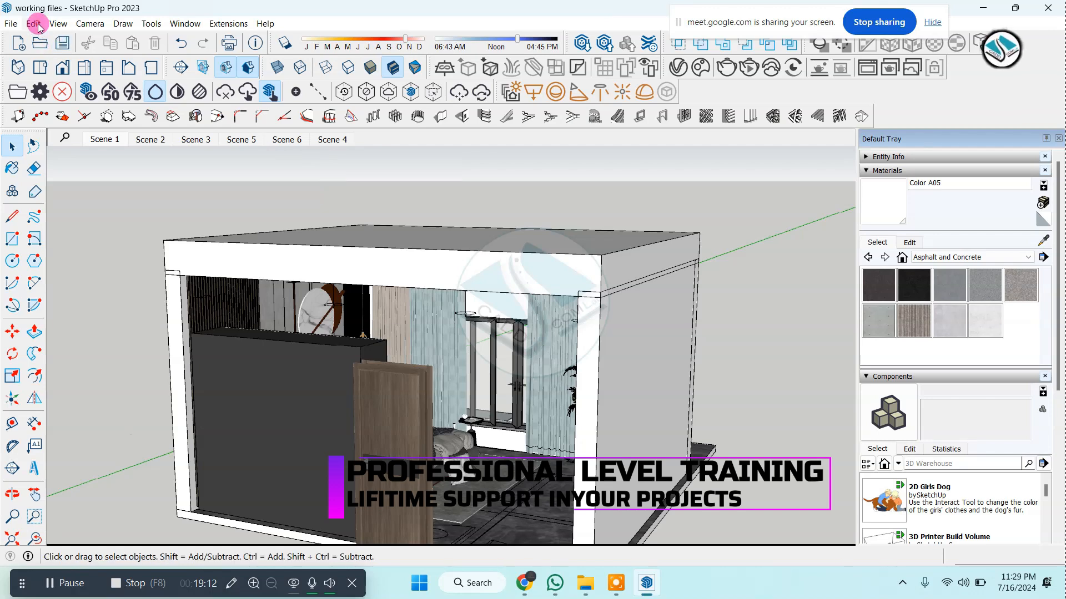
click(33, 24)
mouse_move(136, 213)
click(227, 239)
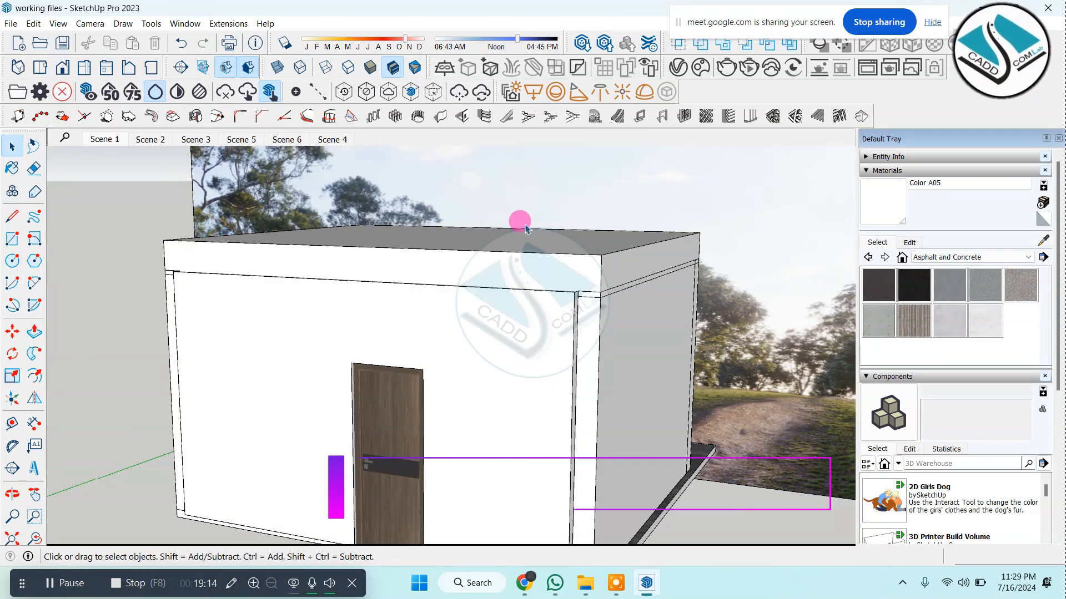
click(523, 200)
Hide the side wall next to the door wall to look into the room, and undo the hiding
scroll(478, 281, down, 4)
middle_drag(475, 283, 403, 310)
middle_drag(448, 341, 545, 374)
scroll(391, 318, up, 5)
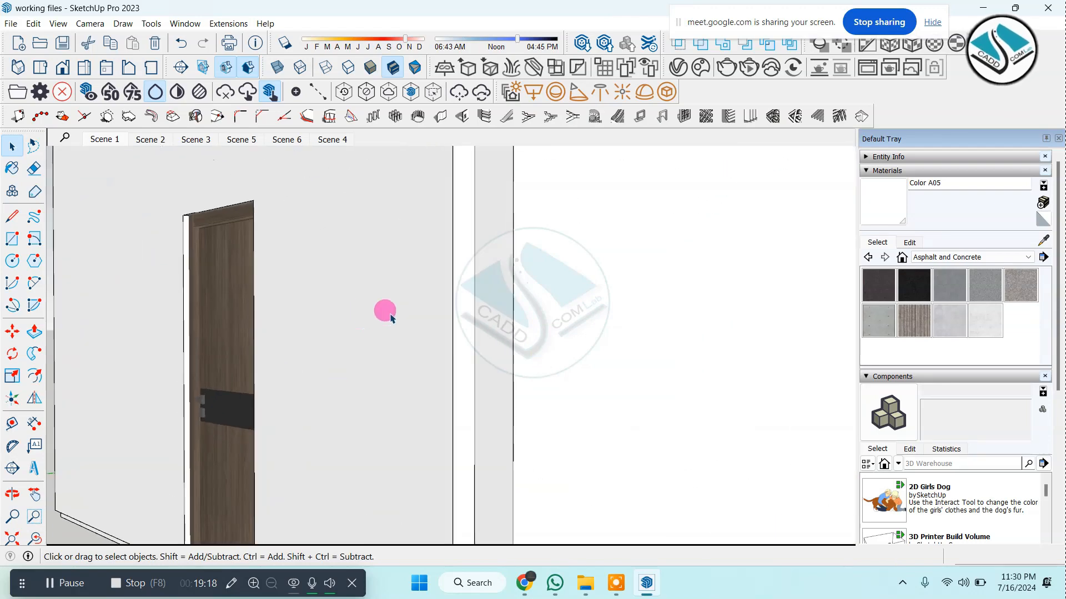
scroll(409, 290, down, 5)
middle_drag(587, 292, 697, 356)
scroll(536, 307, up, 2)
click(515, 300)
middle_drag(516, 300, 474, 326)
right_click(479, 308)
click(514, 346)
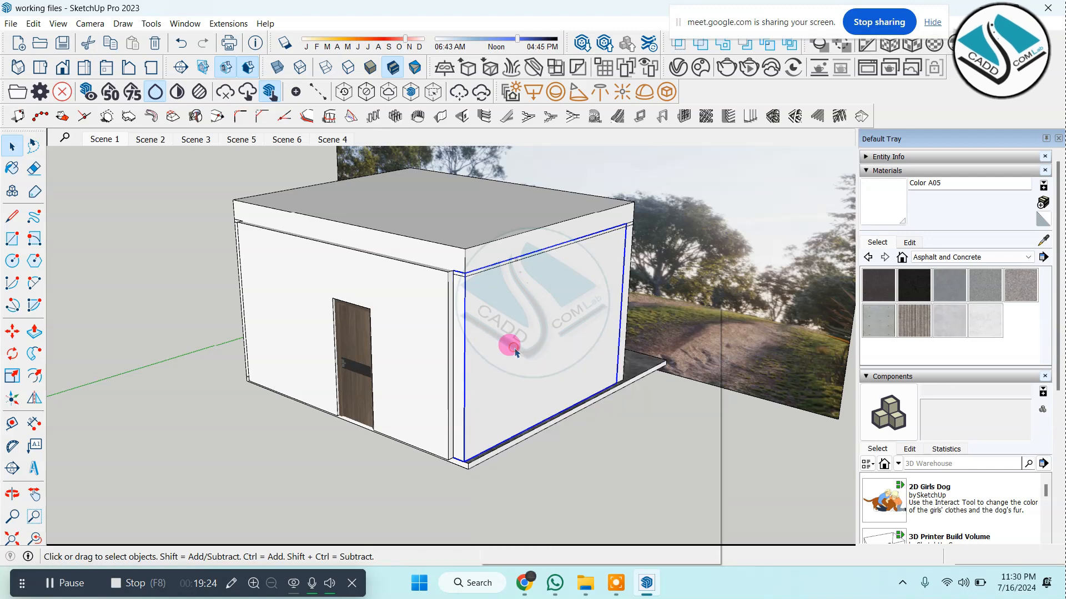
right_click(502, 303)
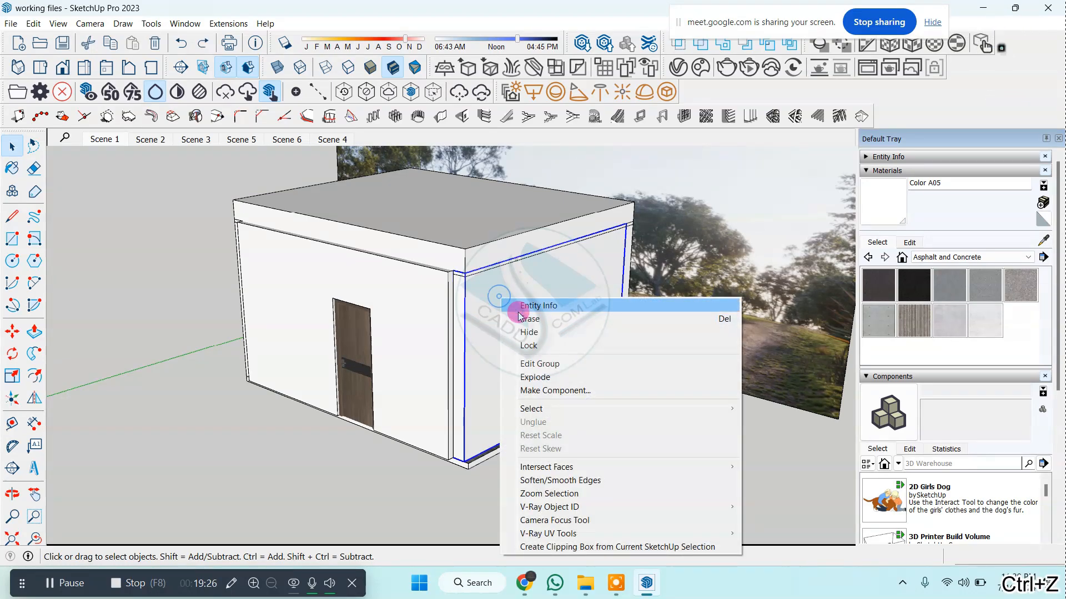
click(514, 327)
middle_drag(514, 328, 374, 268)
key(ctrl+z)
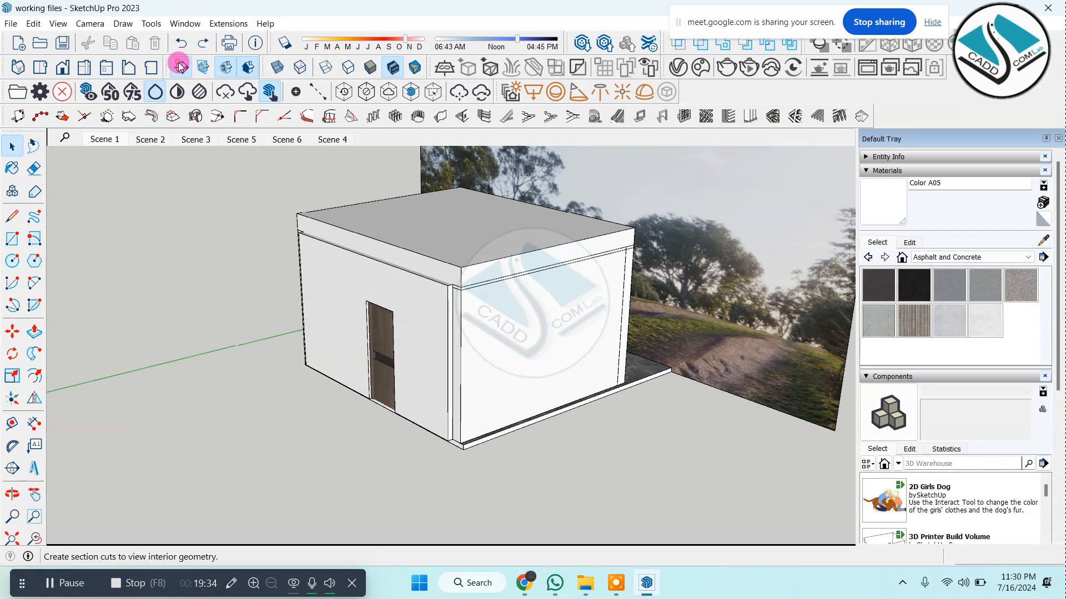
Place a section plane on the side wall next to the door wall, keeping the name Section 1
click(539, 327)
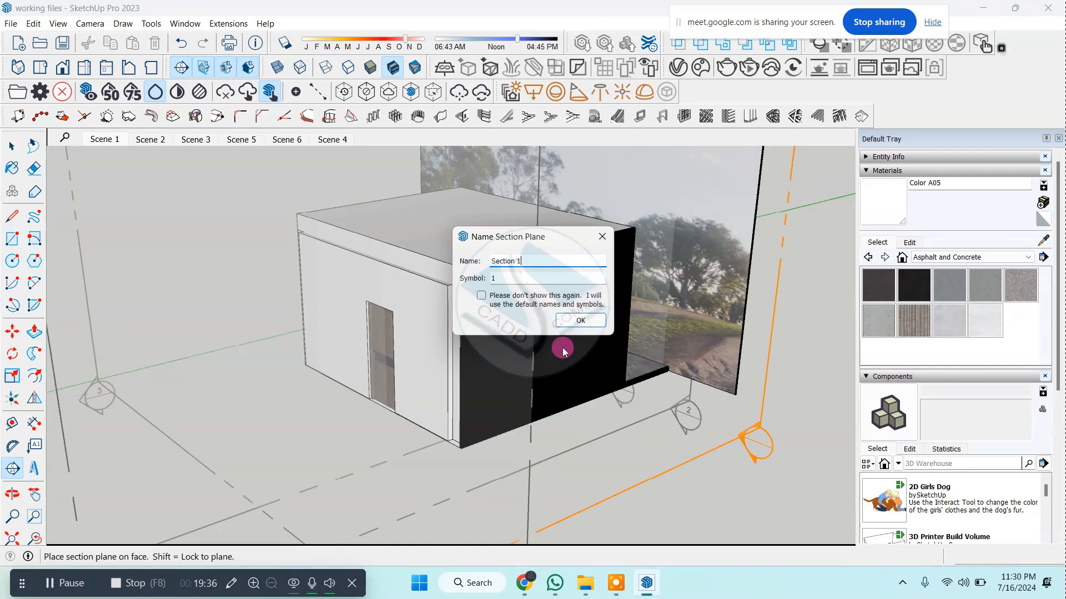
click(579, 320)
middle_drag(577, 325, 477, 328)
click(12, 146)
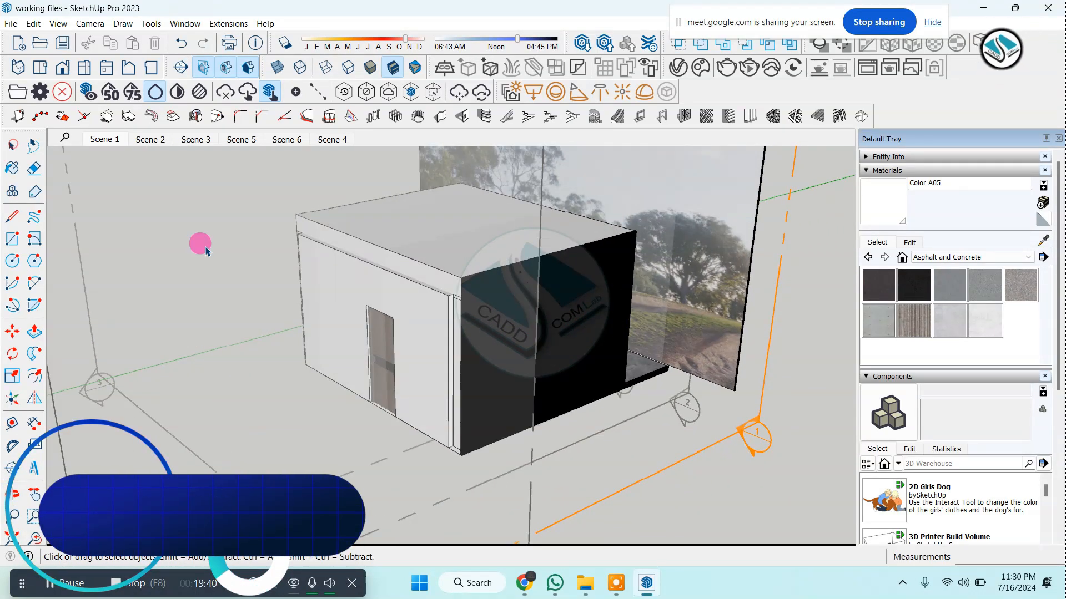
Move the Section 1 plane about 434 mm inward so it cuts through the side wall
click(756, 432)
middle_drag(688, 380, 279, 408)
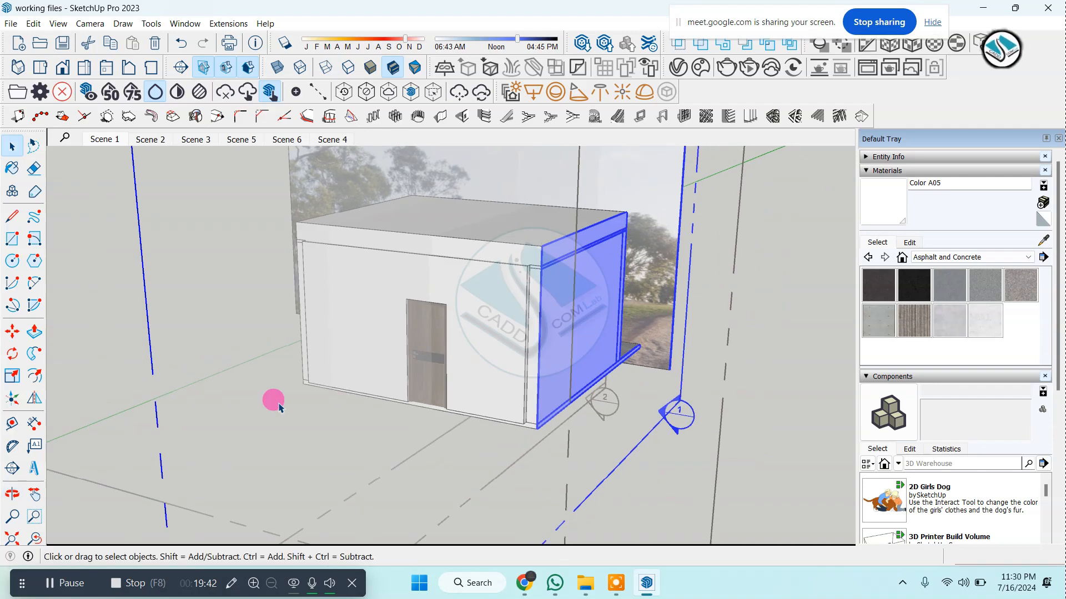
click(12, 331)
scroll(797, 431, up, 3)
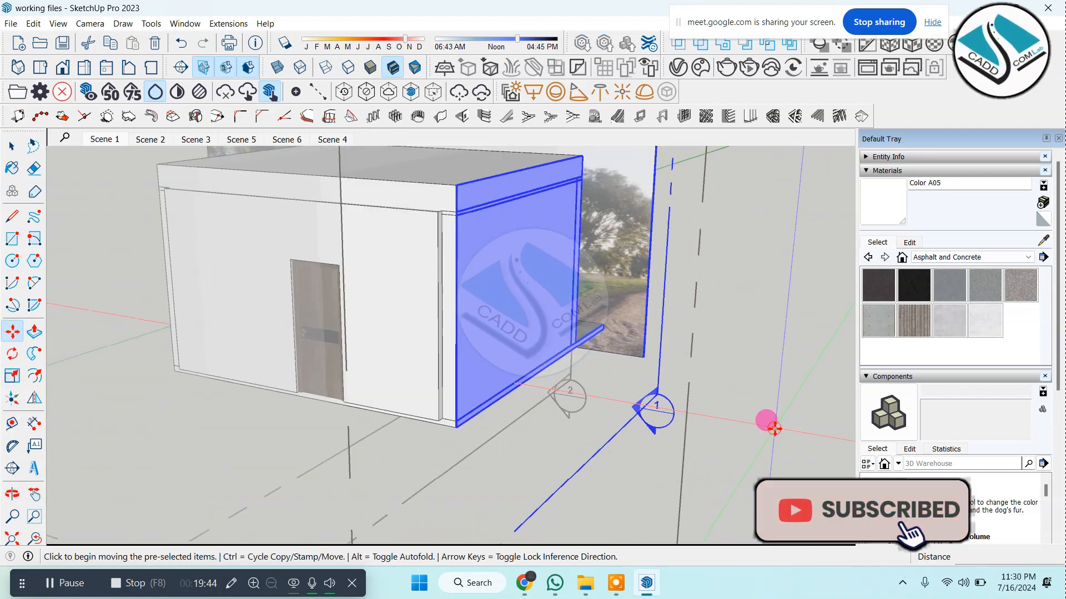
click(766, 422)
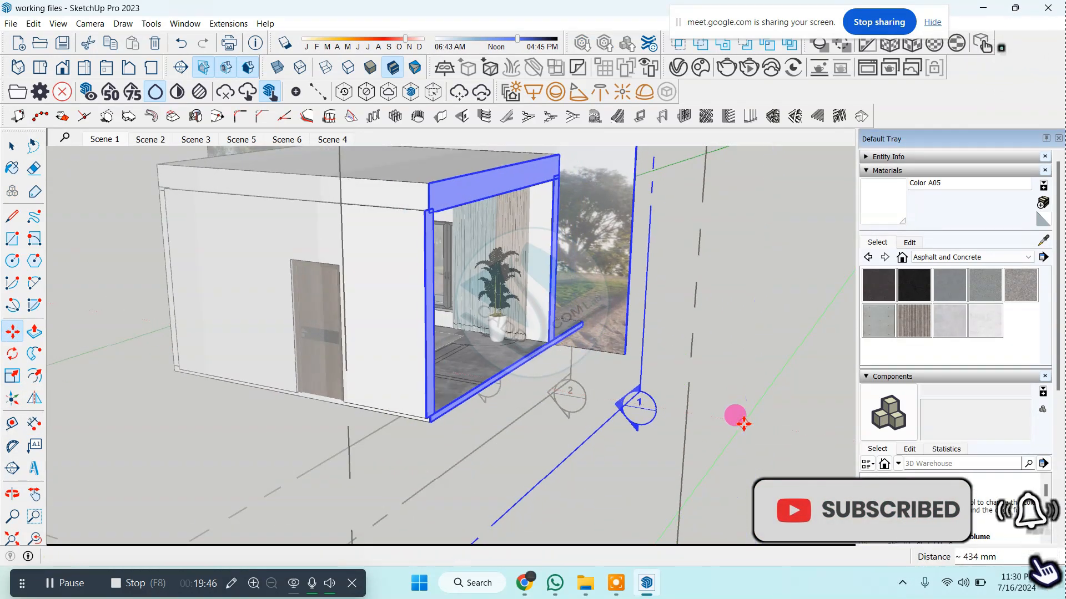
click(740, 419)
click(11, 146)
click(83, 191)
Delete the older section planes around the model and keep only Section 1
scroll(275, 310, down, 2)
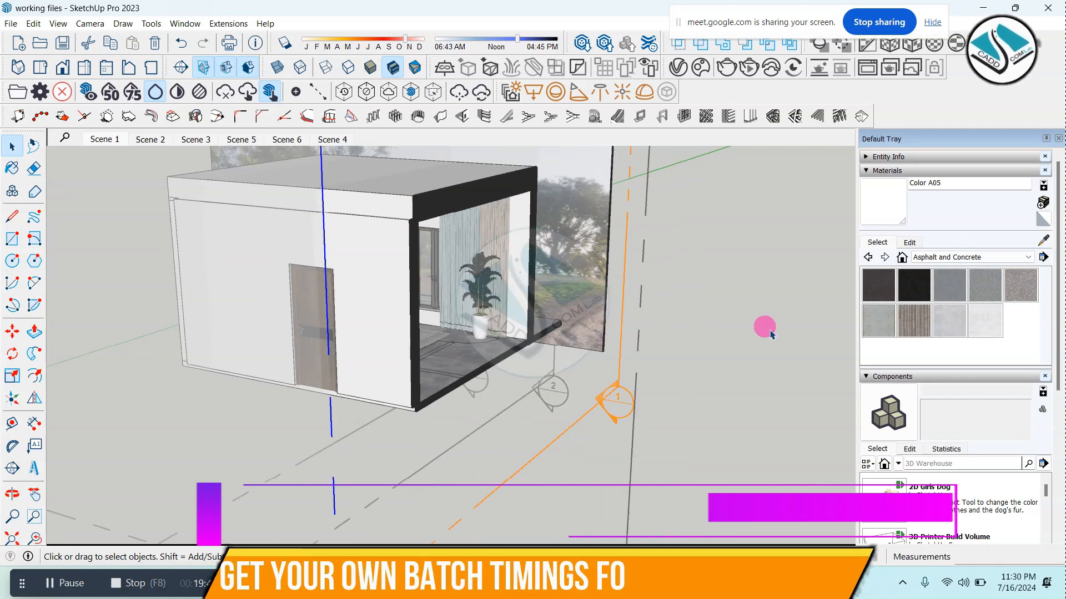
click(767, 328)
middle_drag(673, 374, 600, 375)
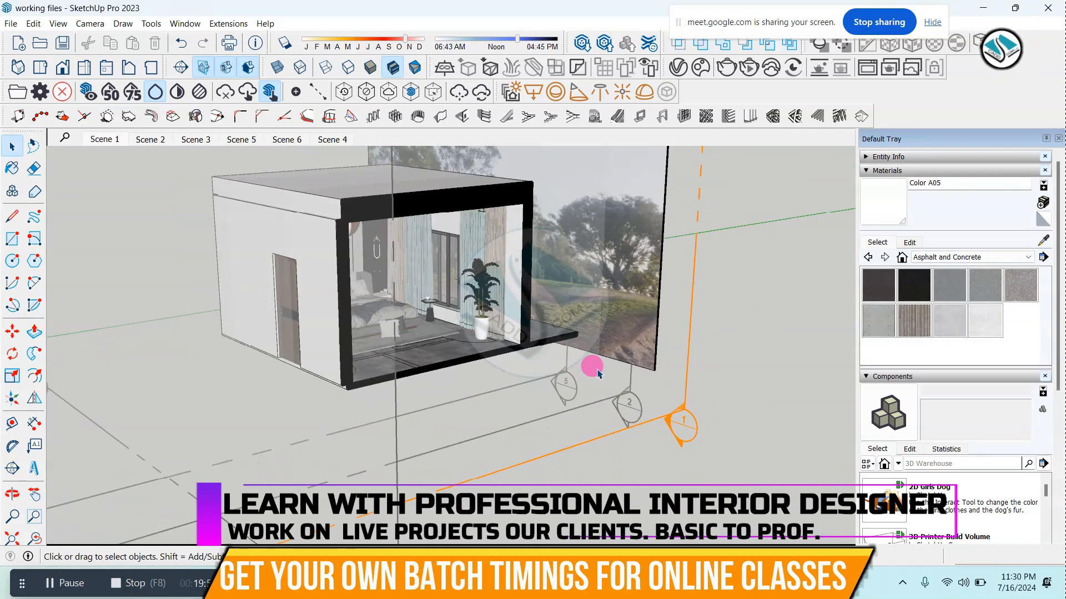
scroll(616, 377, down, 3)
click(306, 445)
scroll(335, 394, down, 2)
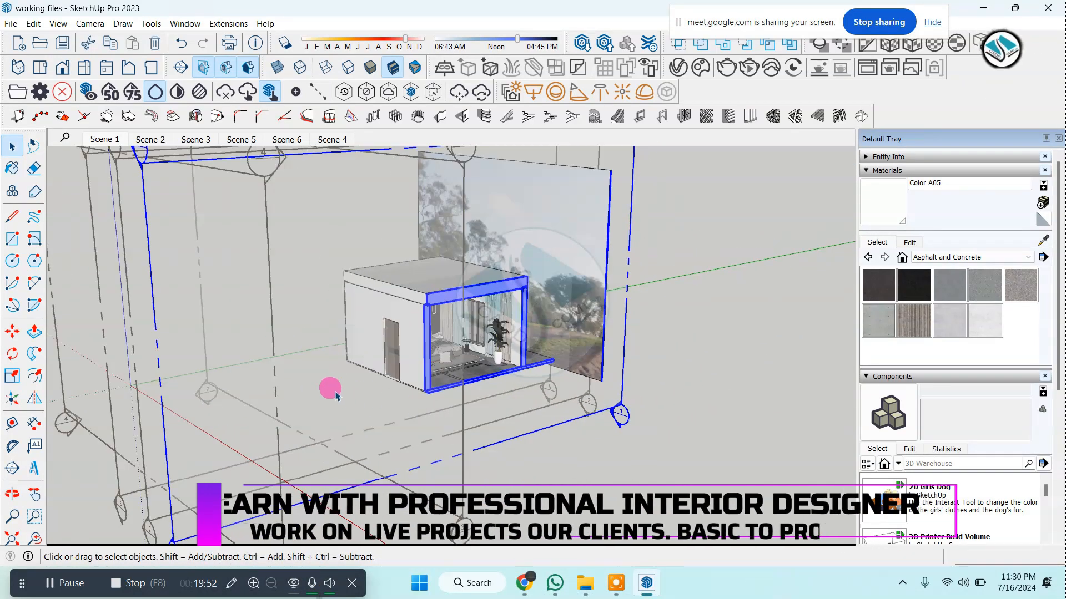
middle_drag(336, 394, 423, 362)
click(178, 177)
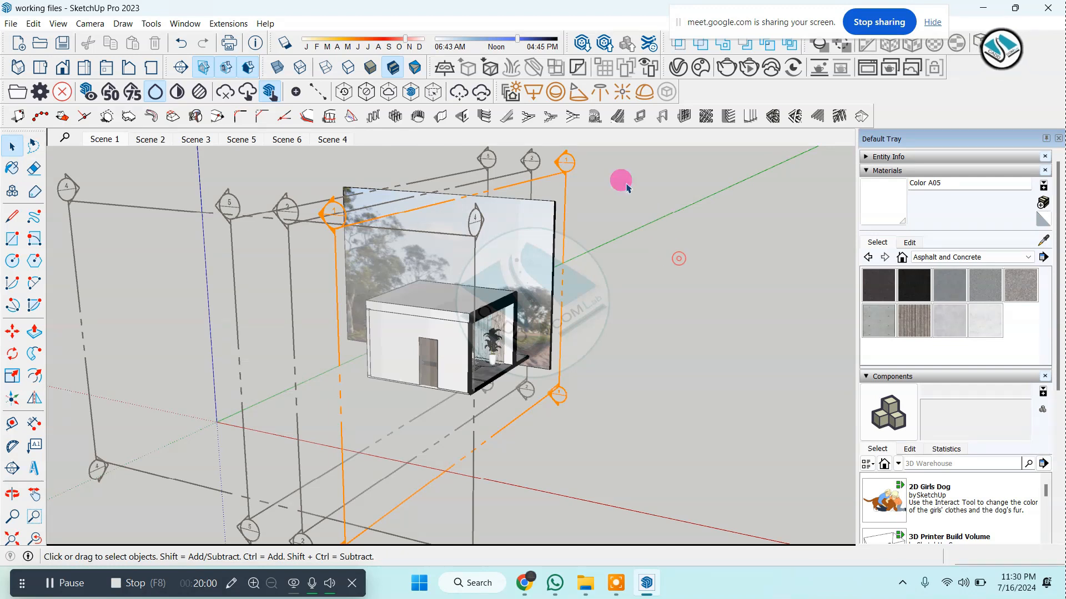
click(561, 172)
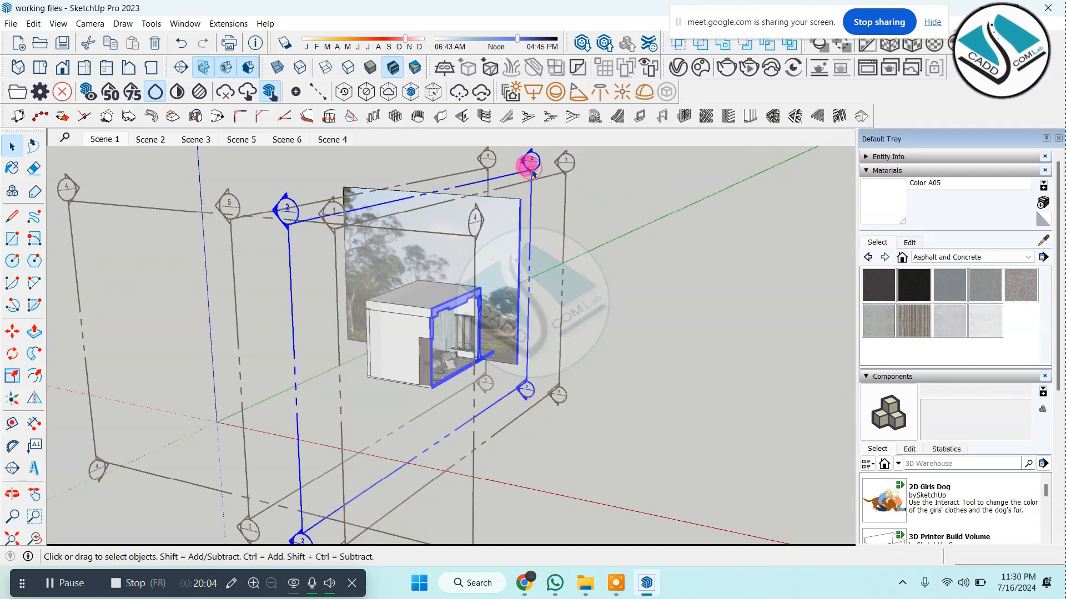
key(Delete)
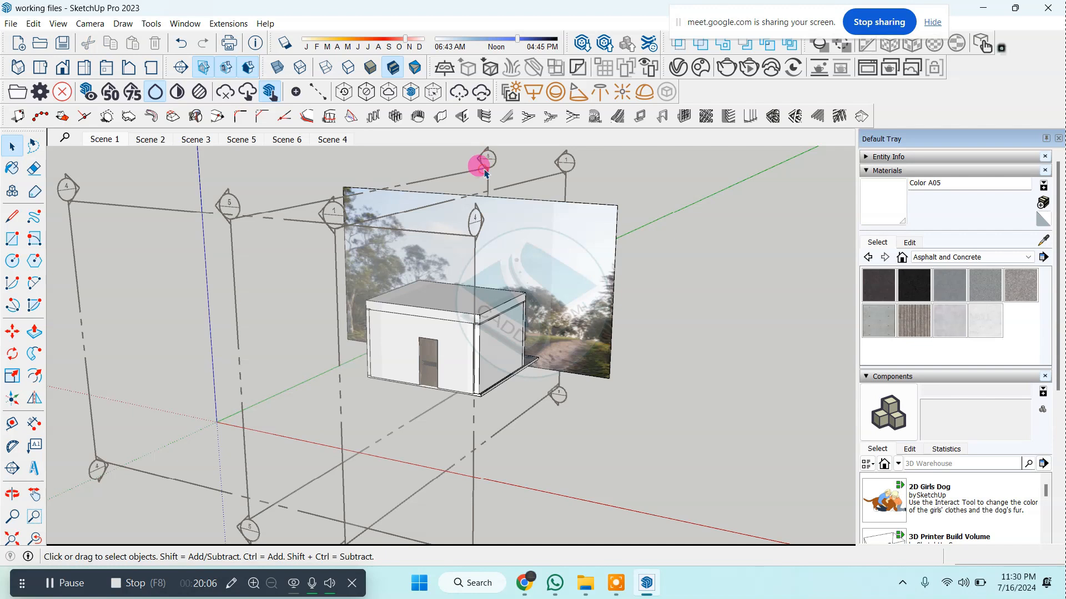
click(232, 206)
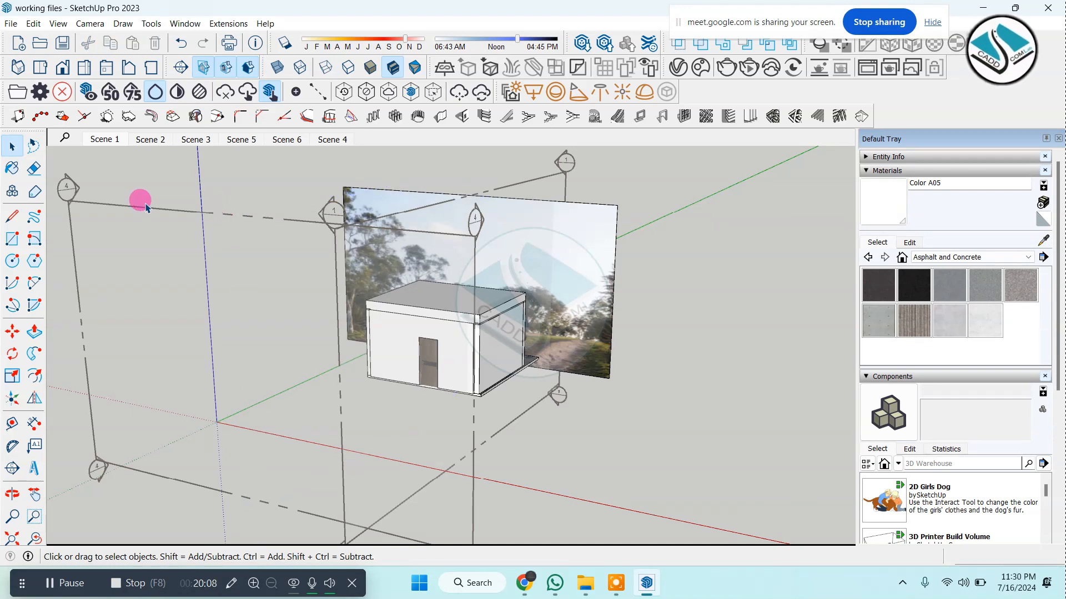
click(237, 247)
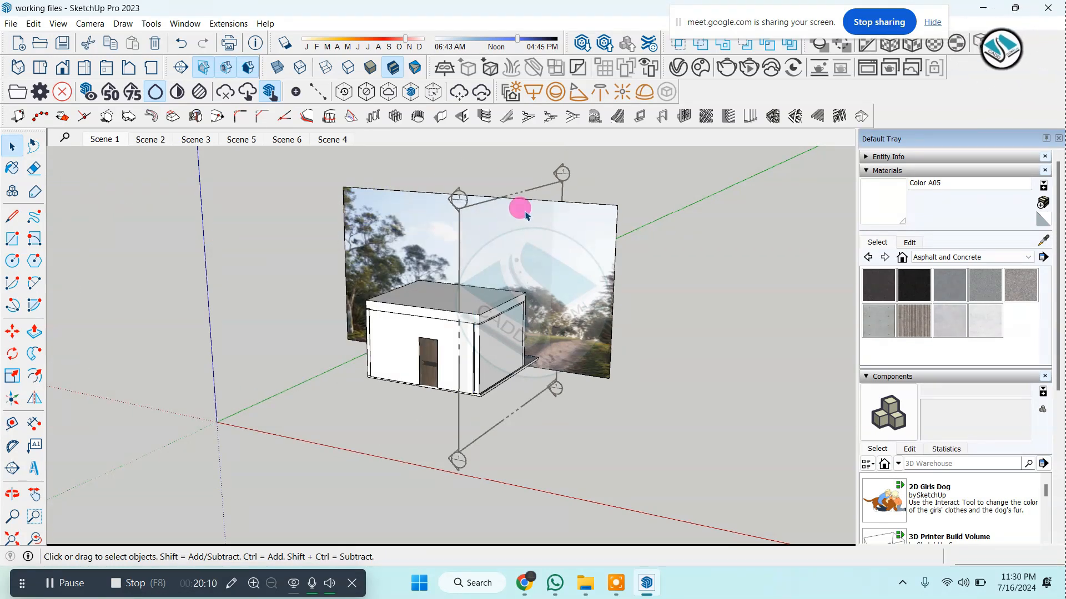
Activate the section cut of the remaining Section 1 plane at the side wall
scroll(471, 352, up, 3)
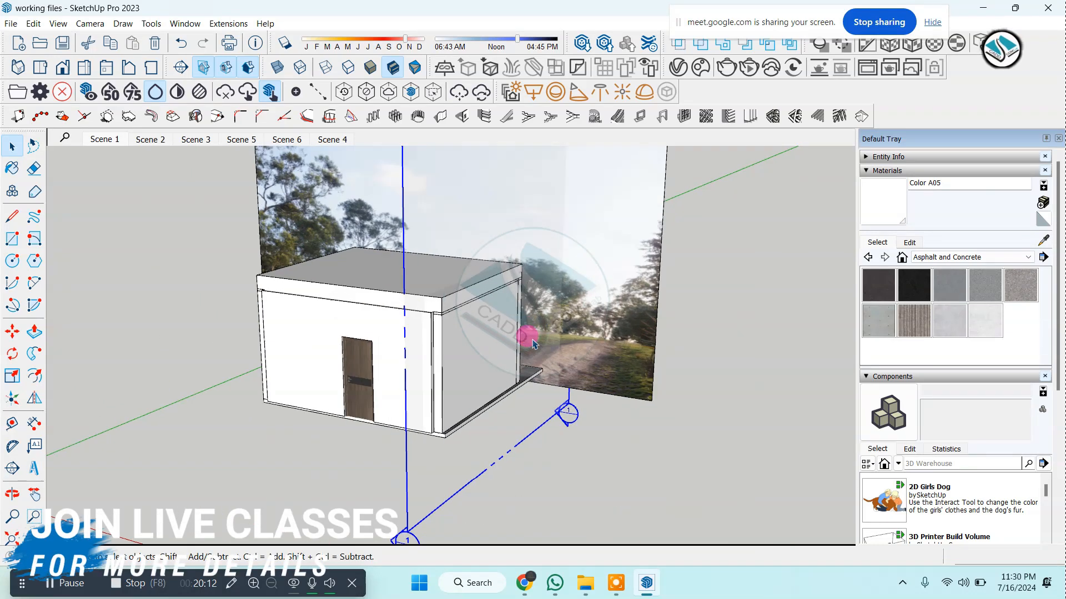
click(7, 354)
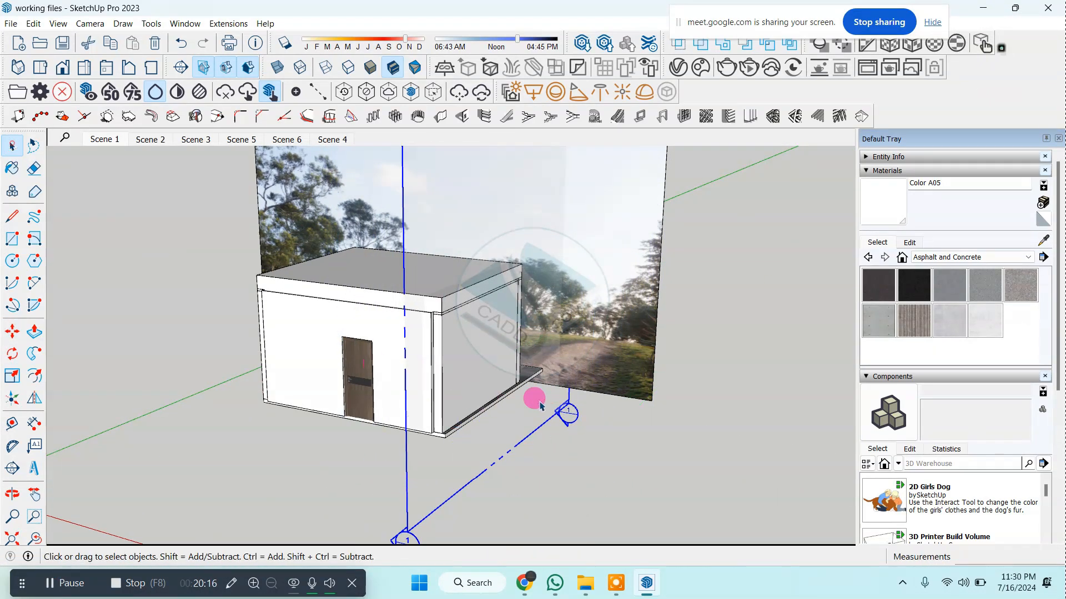
double_click(572, 416)
click(690, 434)
mouse_move(575, 386)
middle_down()
mouse_move(429, 357)
mouse_move(557, 376)
middle_up()
scroll(594, 430, up, 3)
key(space)
Move the Section 1 plane about 177 mm outward along the red axis and clear the selection
click(587, 428)
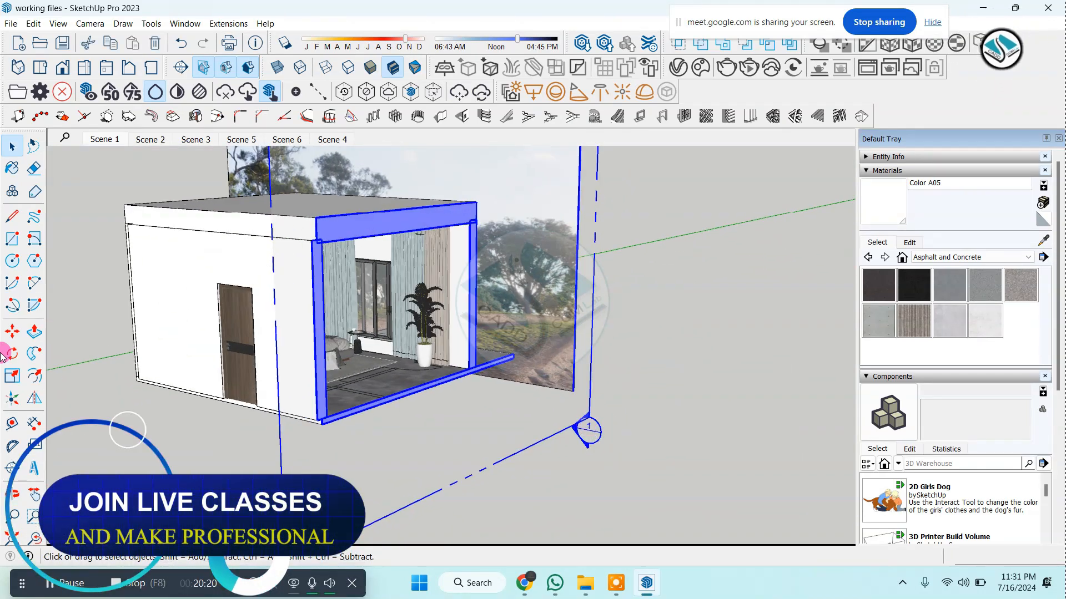
click(12, 332)
click(669, 369)
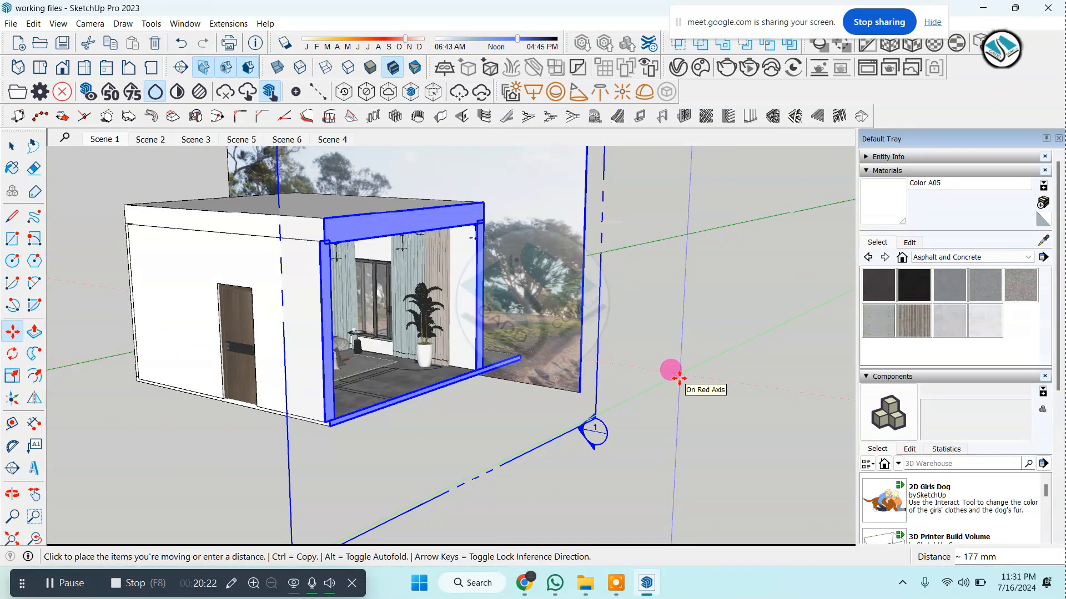
click(11, 148)
middle_drag(444, 383, 355, 363)
click(730, 348)
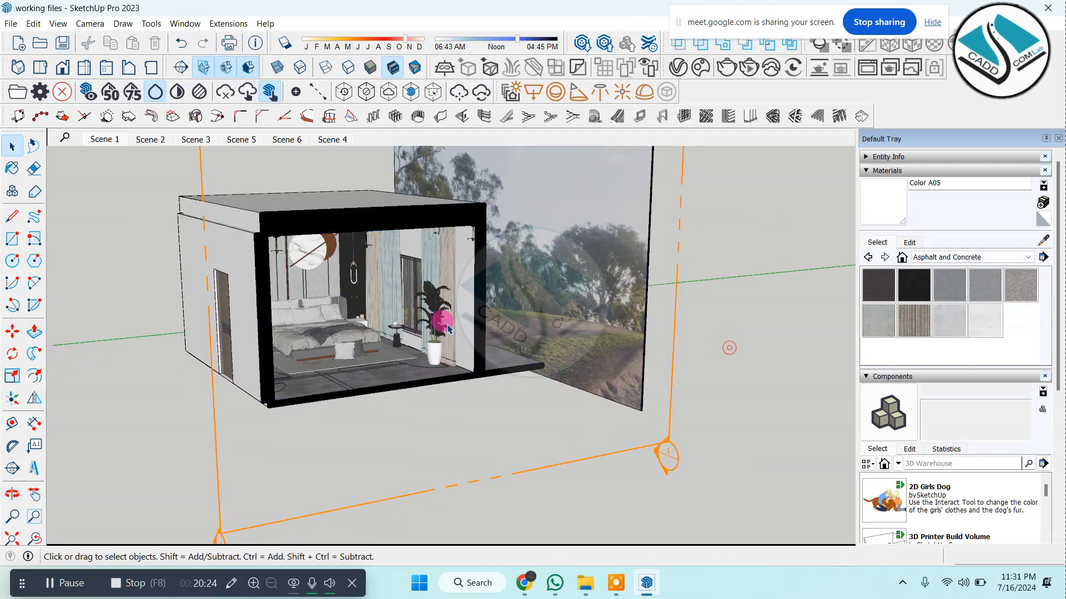
Look into the bedroom through the section cut and examine the bed wall, ceiling and furniture
scroll(383, 286, up, 6)
middle_drag(344, 276, 305, 292)
scroll(499, 381, down, 6)
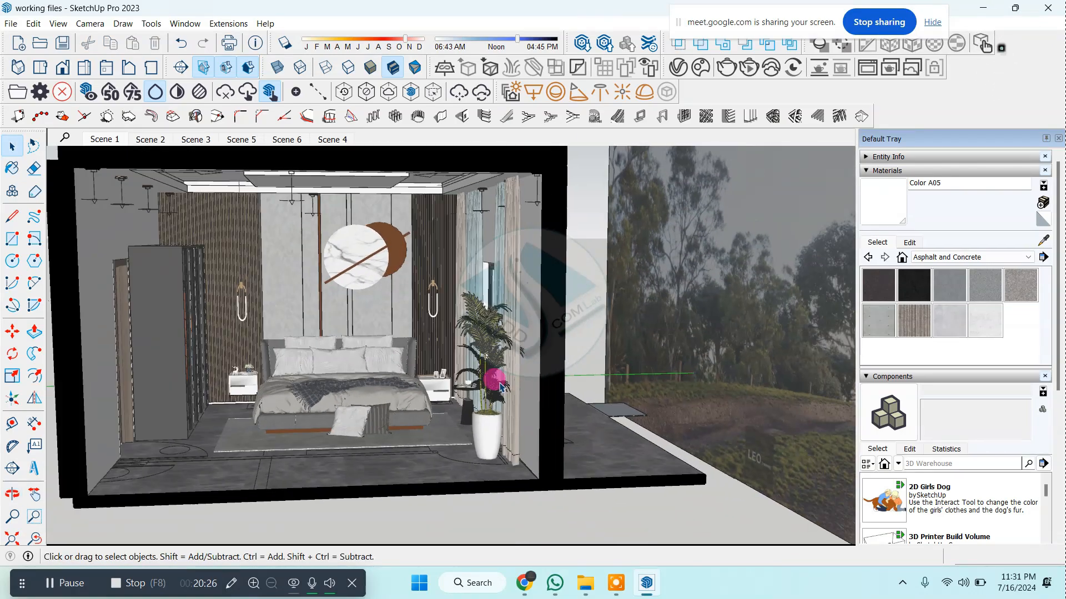
middle_drag(485, 381, 483, 310)
scroll(345, 288, up, 4)
scroll(320, 299, up, 2)
scroll(372, 290, up, 3)
scroll(372, 289, down, 6)
scroll(452, 335, up, 3)
scroll(429, 336, down, 5)
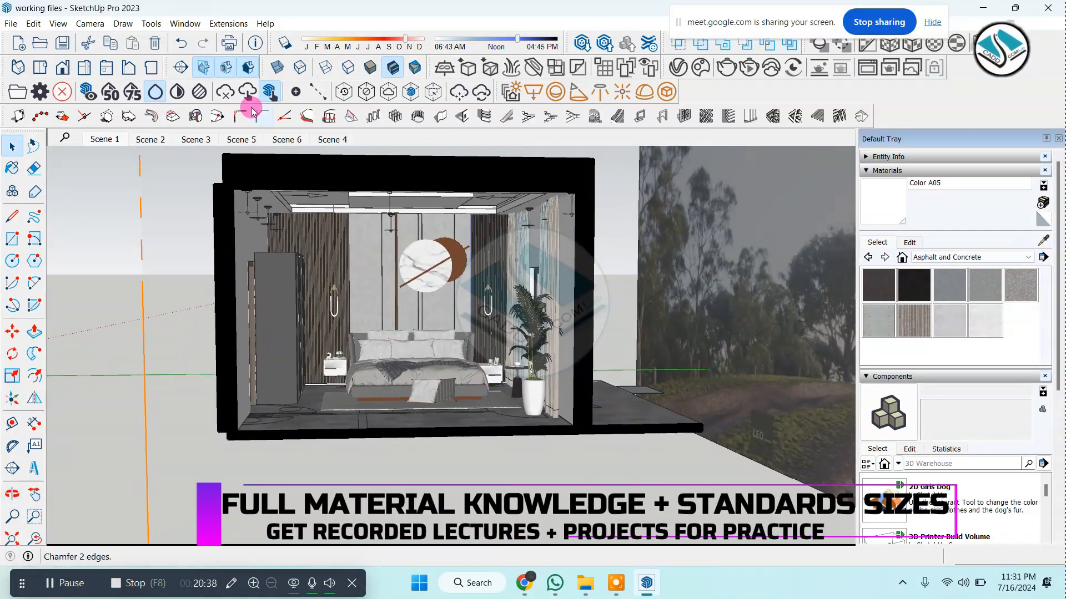
Hide the section plane display while keeping the cut, and frame the bed wall with wardrobe and curtains
click(209, 67)
scroll(388, 267, up, 3)
mouse_move(392, 271)
middle_down()
mouse_move(376, 257)
mouse_move(464, 300)
mouse_move(504, 305)
mouse_move(467, 288)
mouse_move(467, 221)
mouse_move(426, 224)
mouse_move(471, 234)
middle_up()
scroll(395, 259, down, 3)
scroll(488, 302, up, 5)
scroll(466, 281, up, 2)
scroll(510, 340, down, 4)
scroll(490, 239, up, 3)
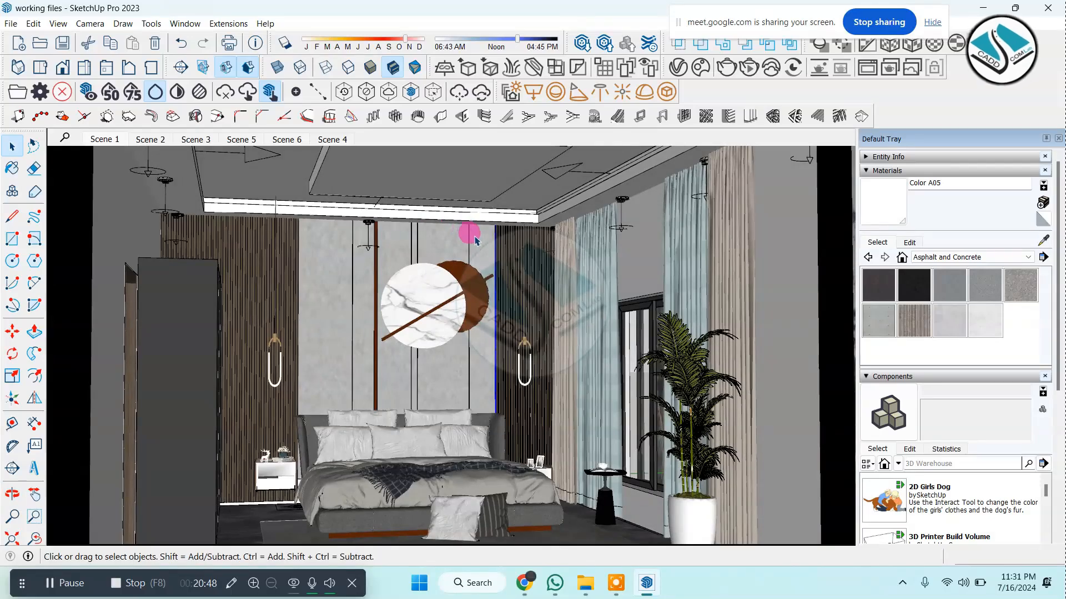
Refine the interior view to face the bed wall from the front and update Scene 1 with it
scroll(503, 260, up, 2)
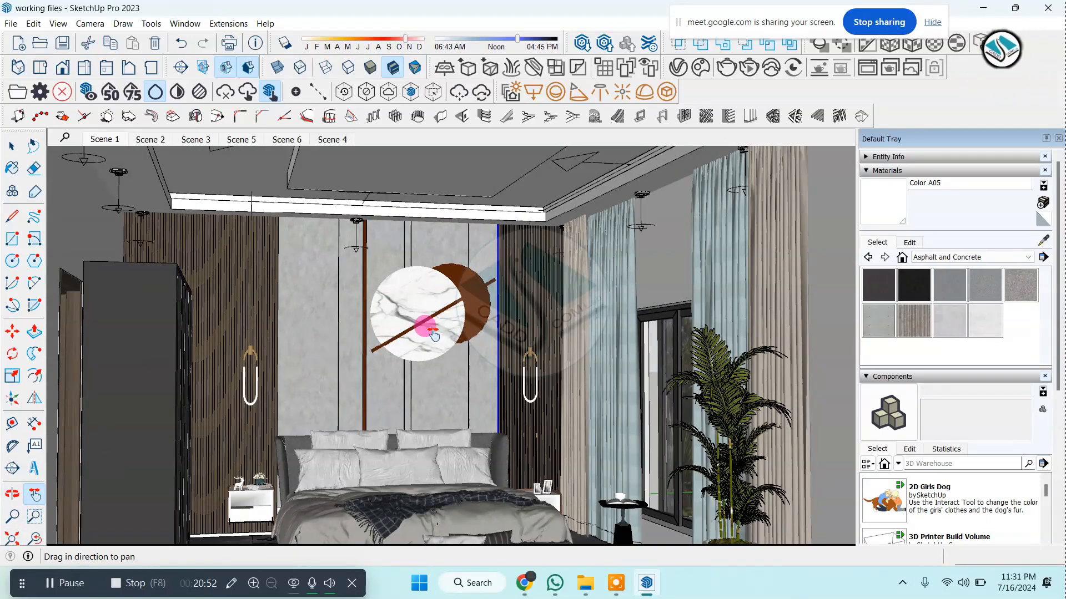
drag(433, 334, 564, 334)
click(13, 496)
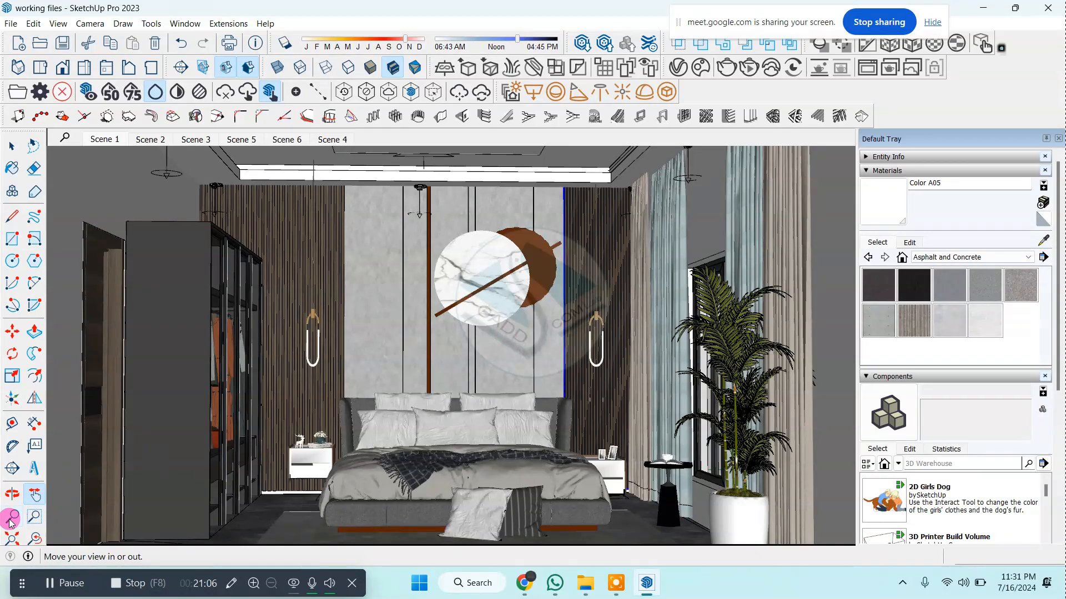
drag(280, 383, 307, 406)
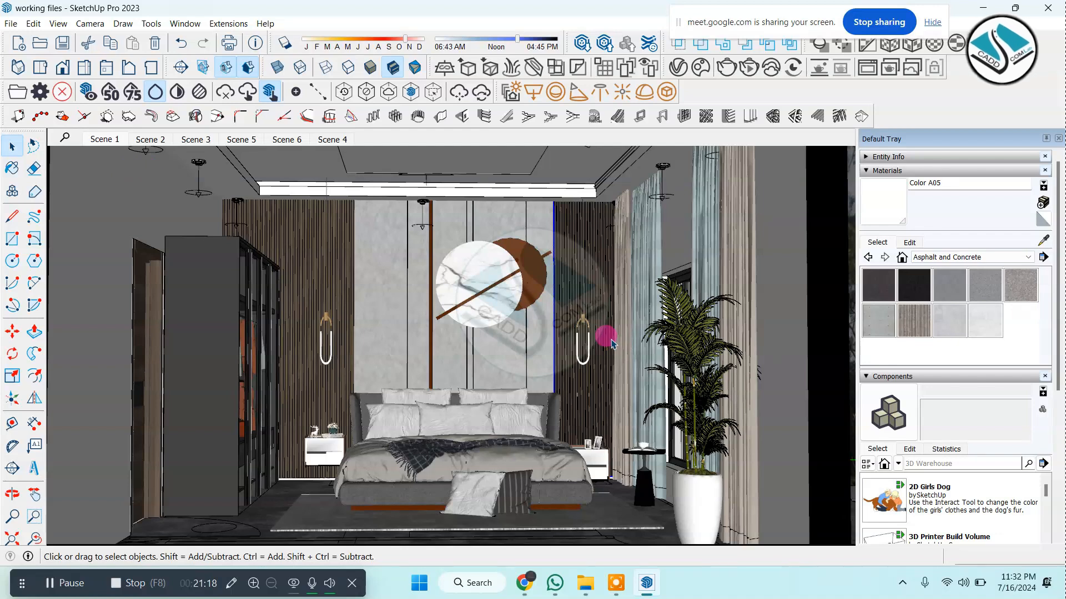
right_click(114, 144)
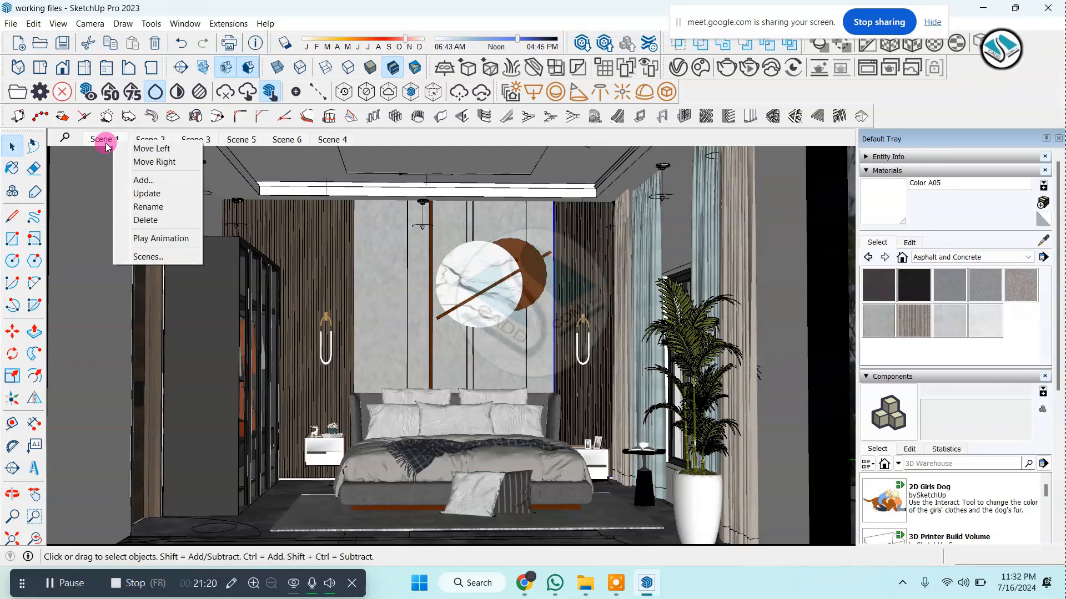
click(105, 139)
right_click(106, 140)
click(160, 192)
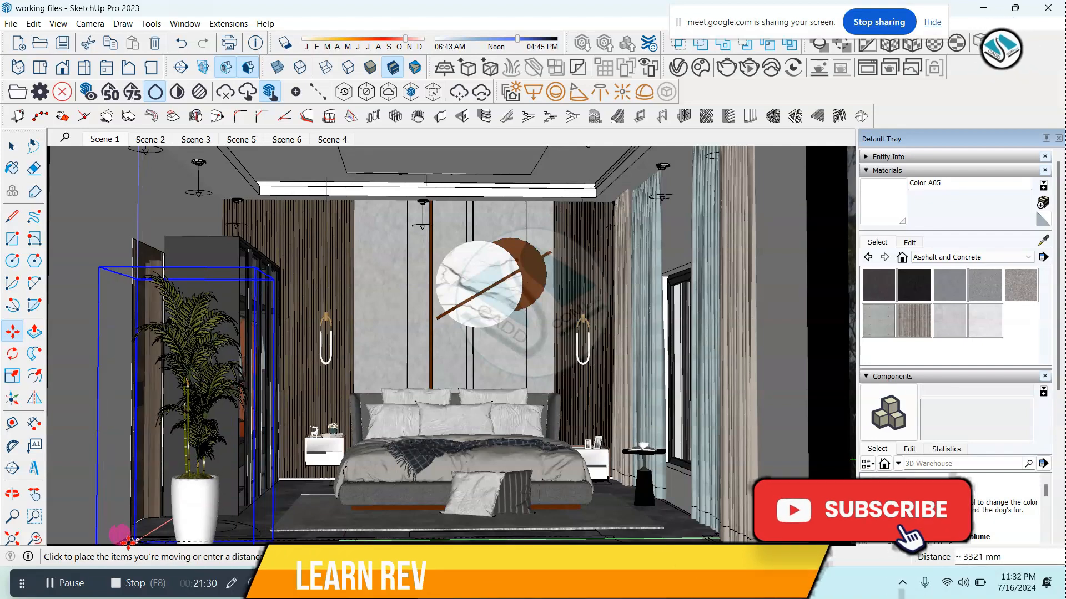
Move the potted plant from the curtain side to the front of the wardrobe
click(355, 492)
key(space)
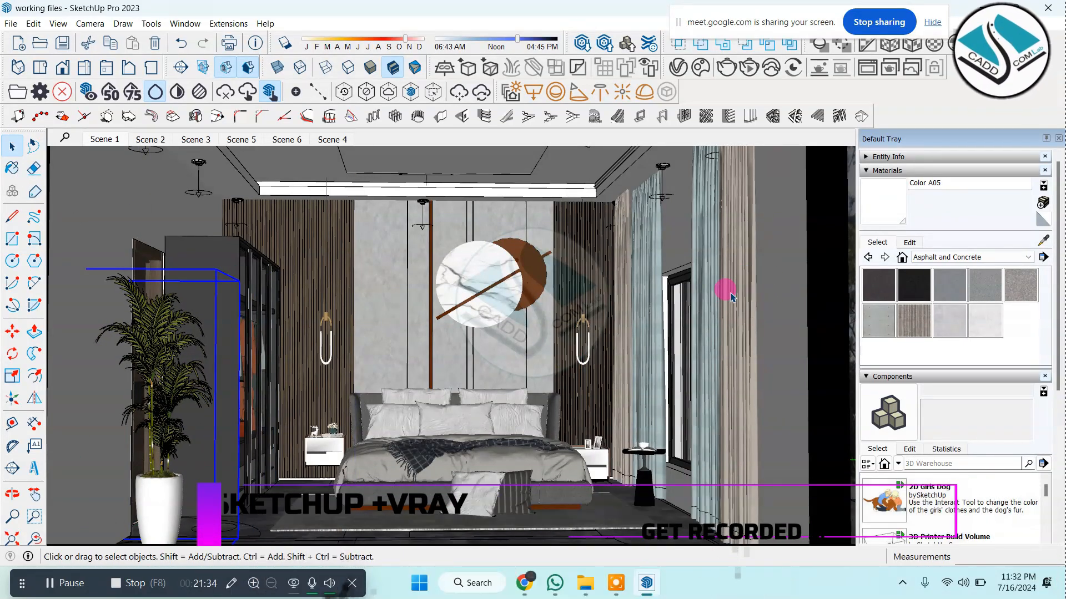
Reframe the view to include the plant, bed and window curtains, and update Scene 1 with it
scroll(611, 316, up, 2)
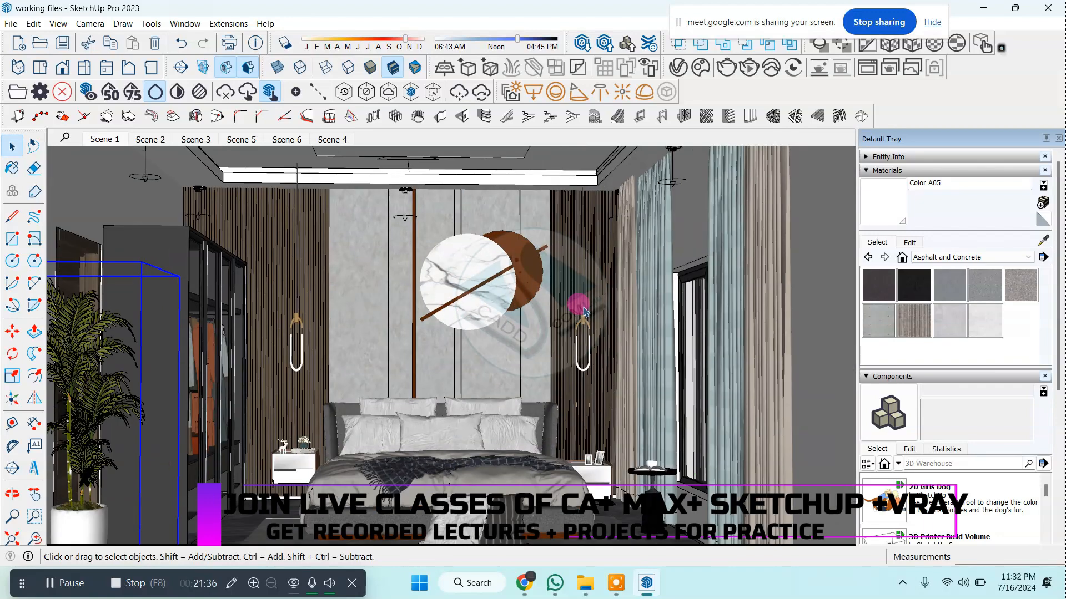
middle_drag(591, 304, 625, 281)
key(space)
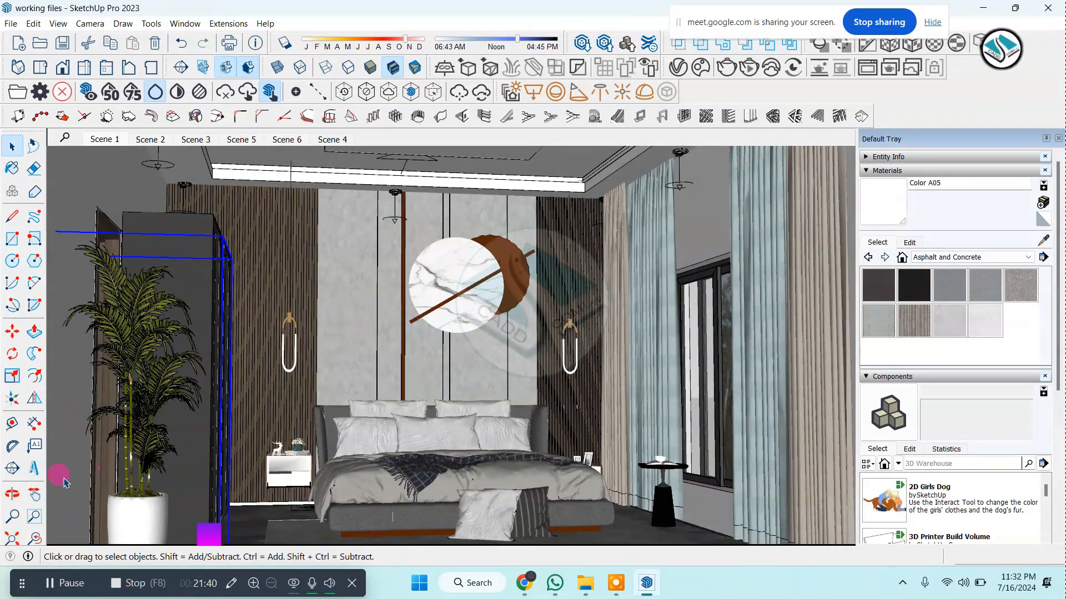
drag(391, 383, 526, 349)
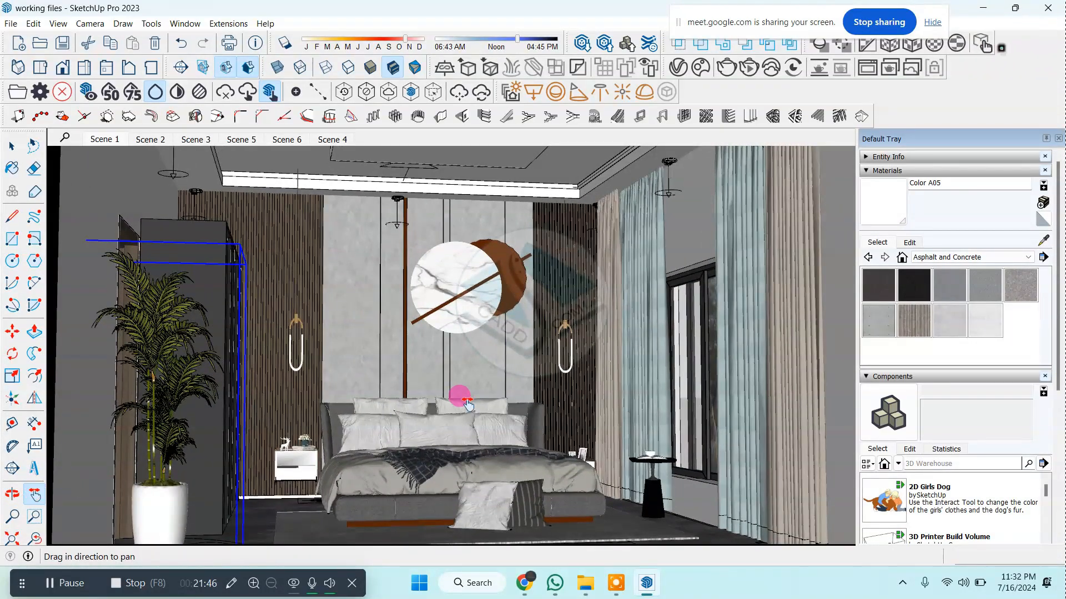
drag(468, 404, 469, 399)
click(10, 146)
right_click(125, 138)
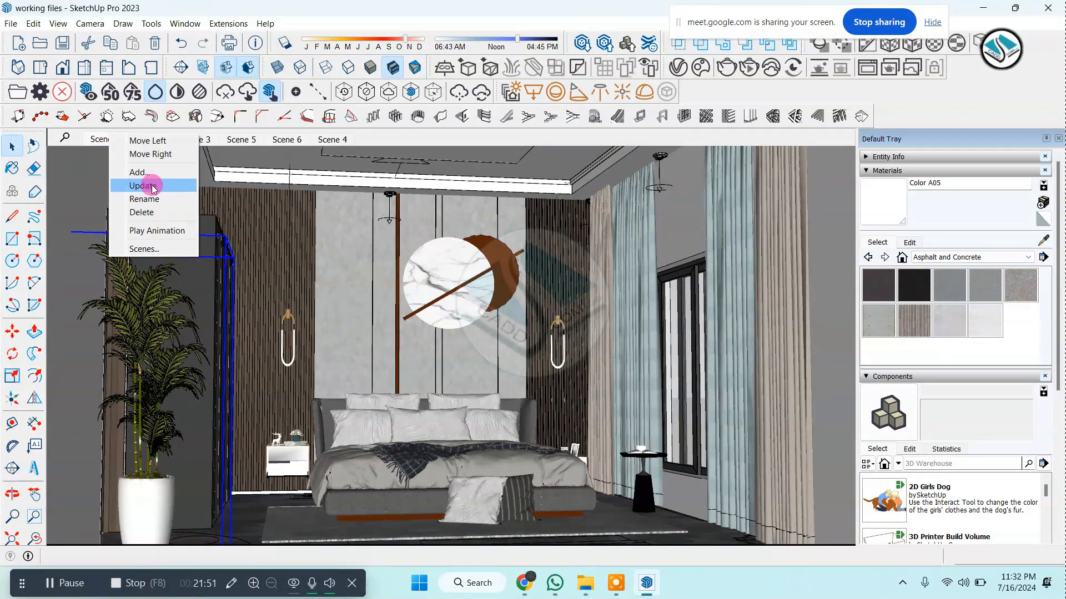
Set V-Ray's render output to a custom aspect ratio with an image size of 3556 × 2000
click(221, 23)
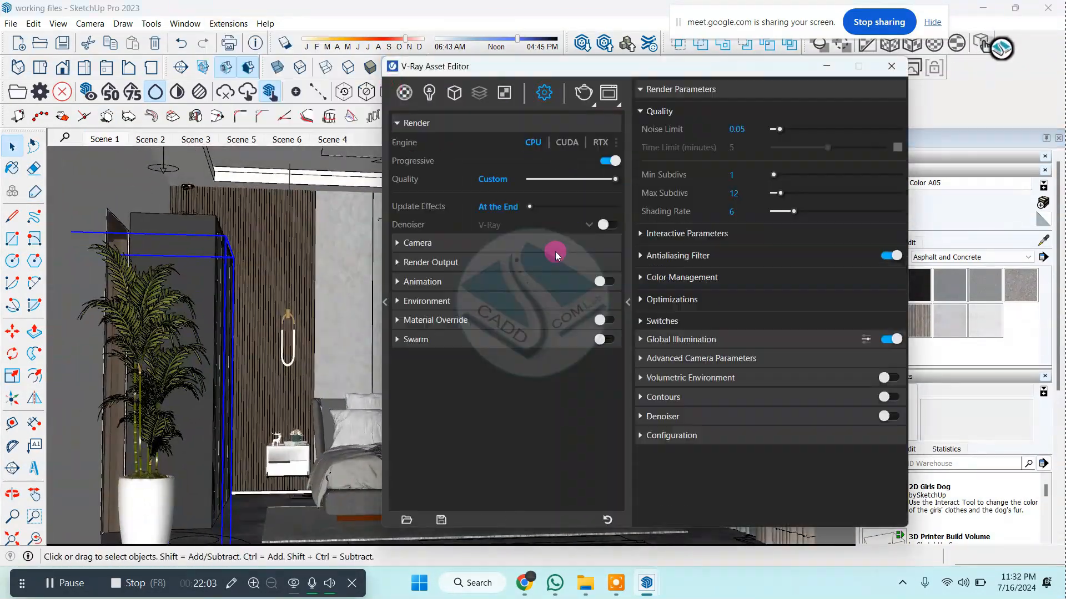
click(557, 256)
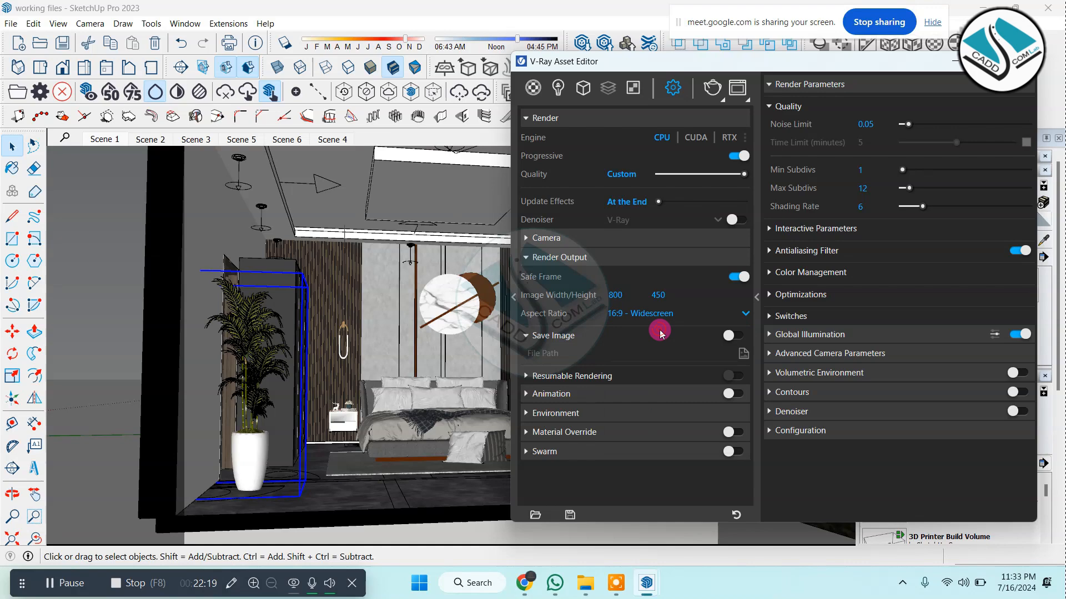
click(661, 332)
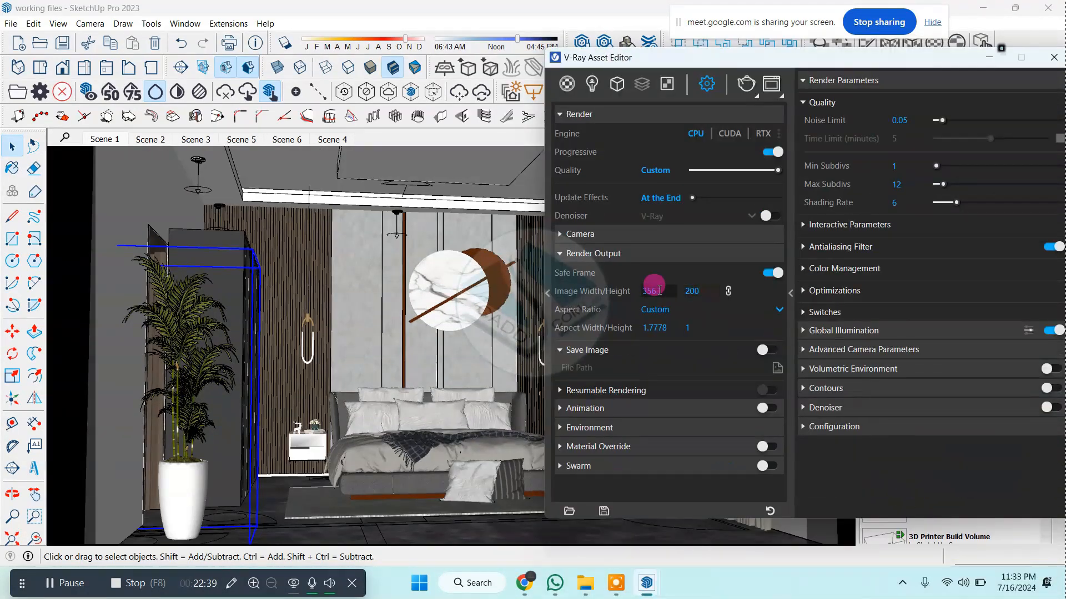
click(654, 309)
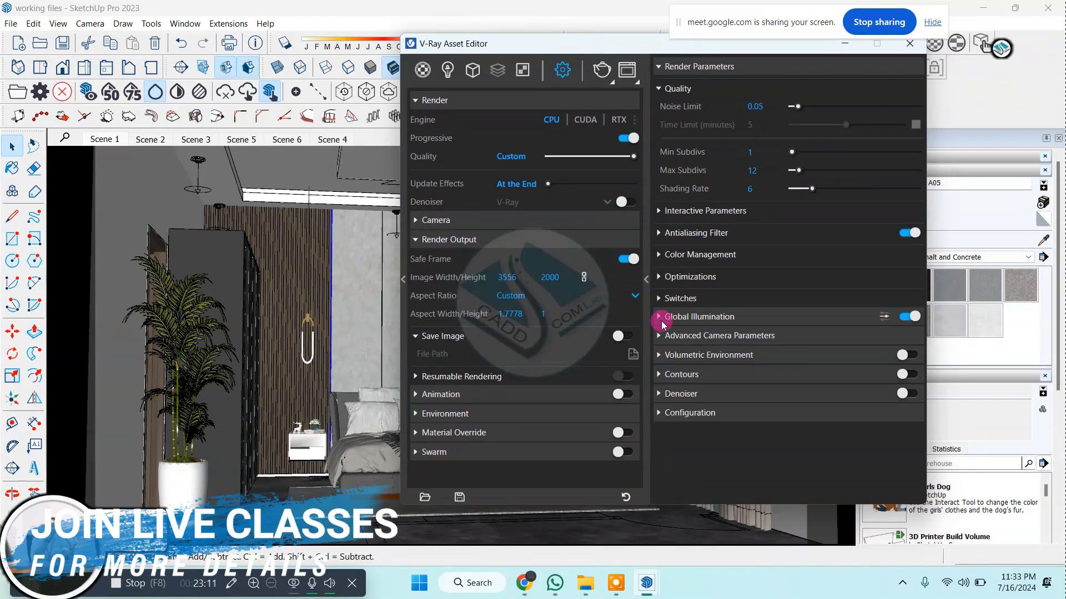
Review V-Ray's render parameters, including the Global Illumination settings
click(664, 316)
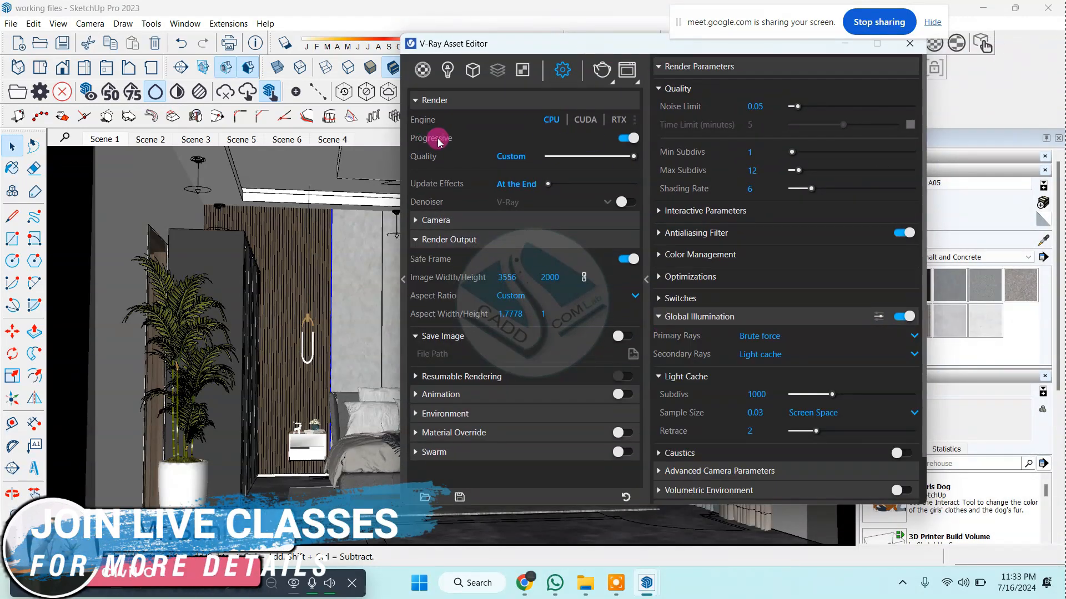
click(705, 214)
drag(903, 225, 799, 227)
click(671, 338)
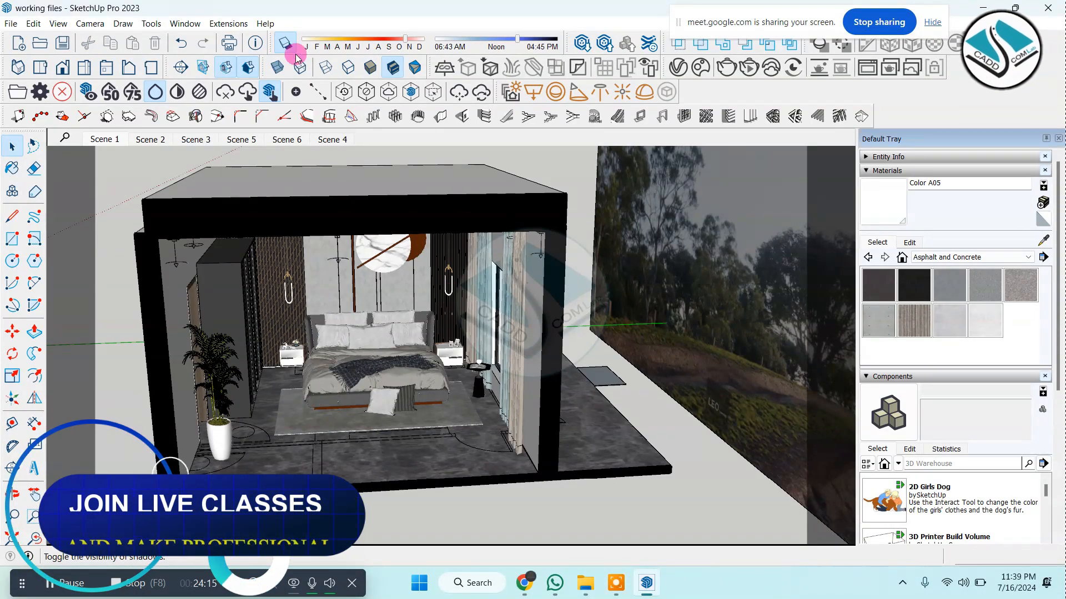
Turn on shadows over the sectioned bedroom and shift the sun to a different time of day
mouse_move(528, 258)
middle_down()
mouse_move(556, 287)
mouse_move(577, 288)
middle_up()
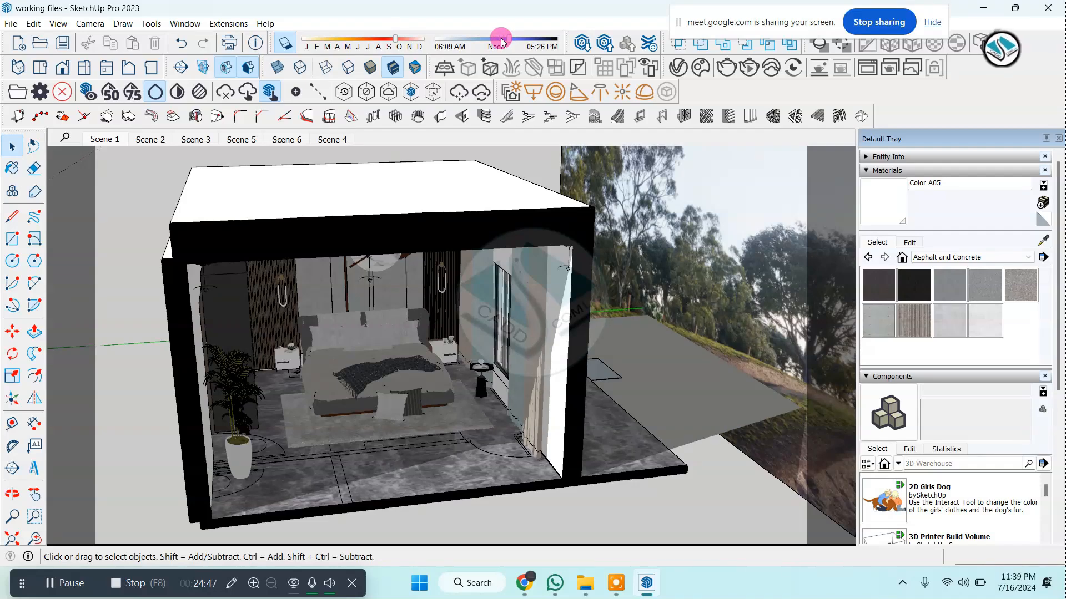
drag(499, 36, 472, 40)
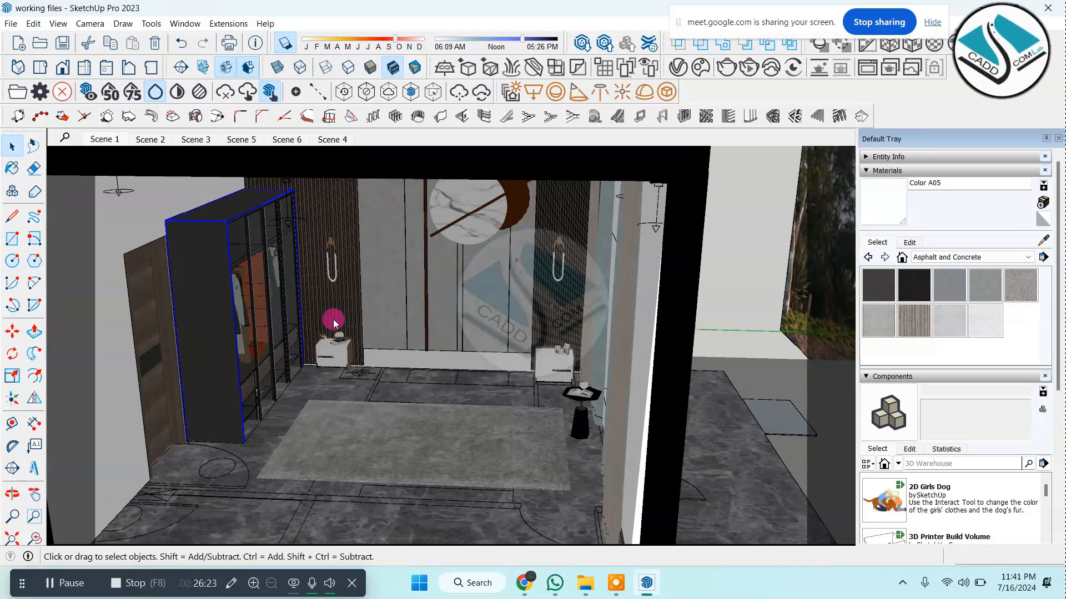
Hide the curtains along the side wall to expose the bedroom window
scroll(334, 321, down, 5)
middle_drag(334, 320, 444, 303)
scroll(444, 303, up, 5)
right_click(550, 341)
click(565, 36)
right_click(417, 236)
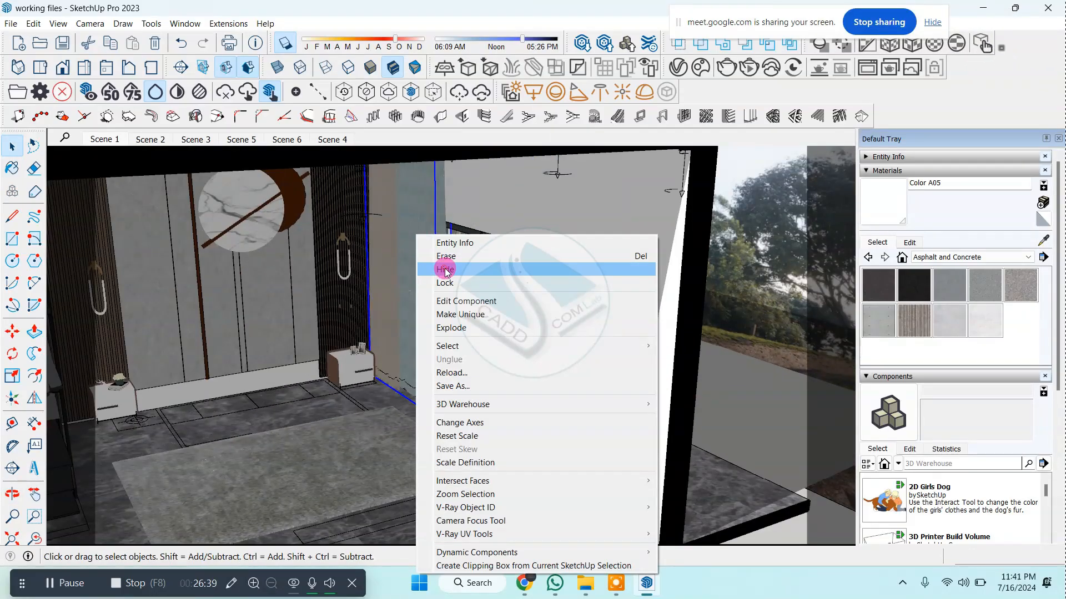
click(444, 270)
Adjust the sun's date and time to cast sunlight through the window, and unhide the last hidden object
scroll(511, 333, down, 5)
middle_drag(511, 333, 507, 133)
drag(518, 42, 440, 41)
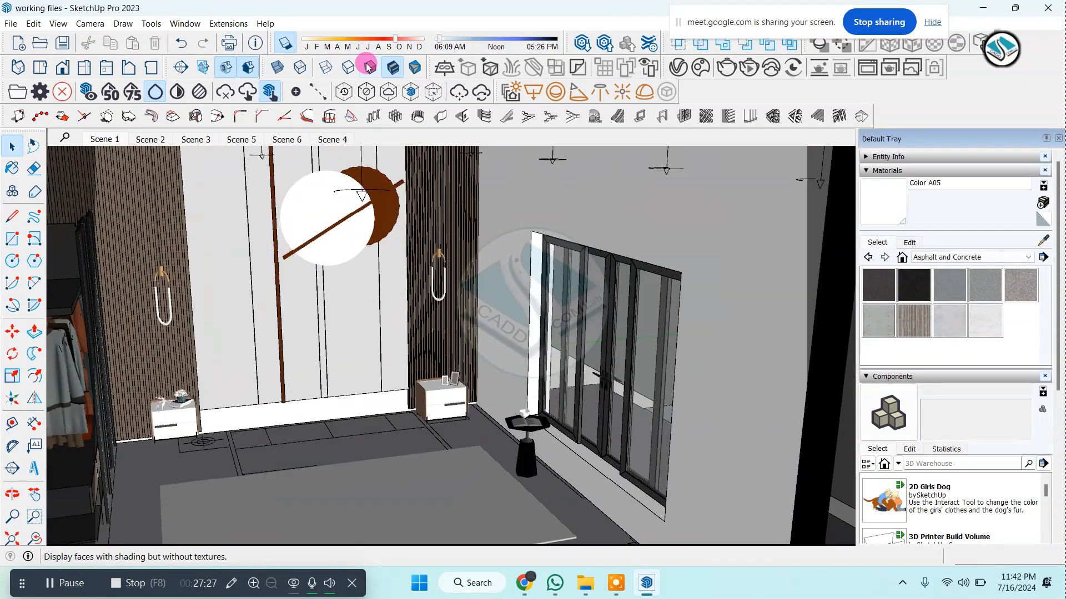
middle_drag(226, 364, 309, 246)
drag(446, 39, 461, 39)
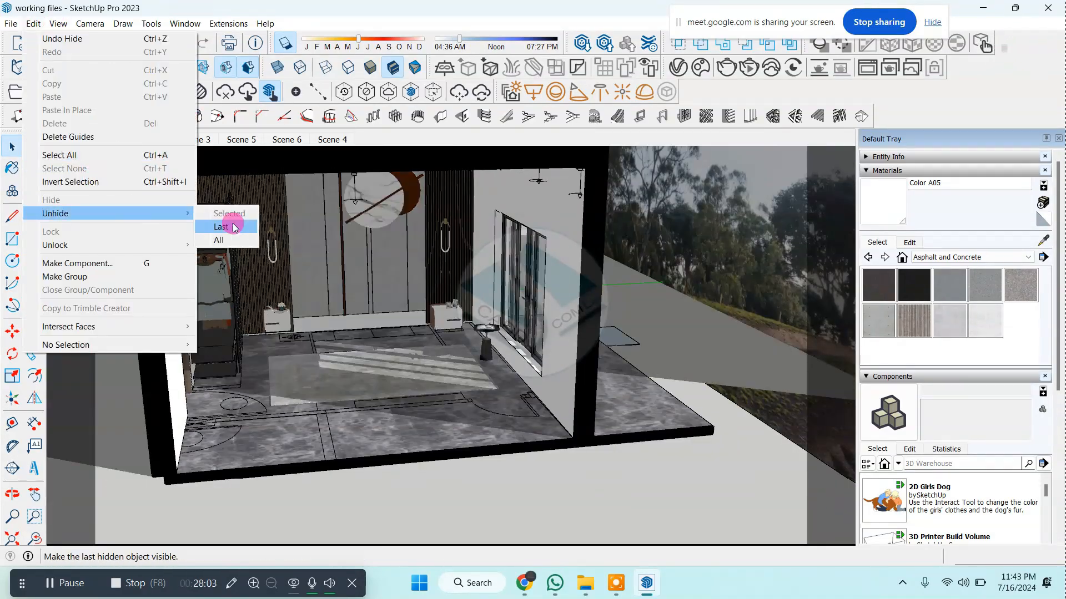
click(231, 219)
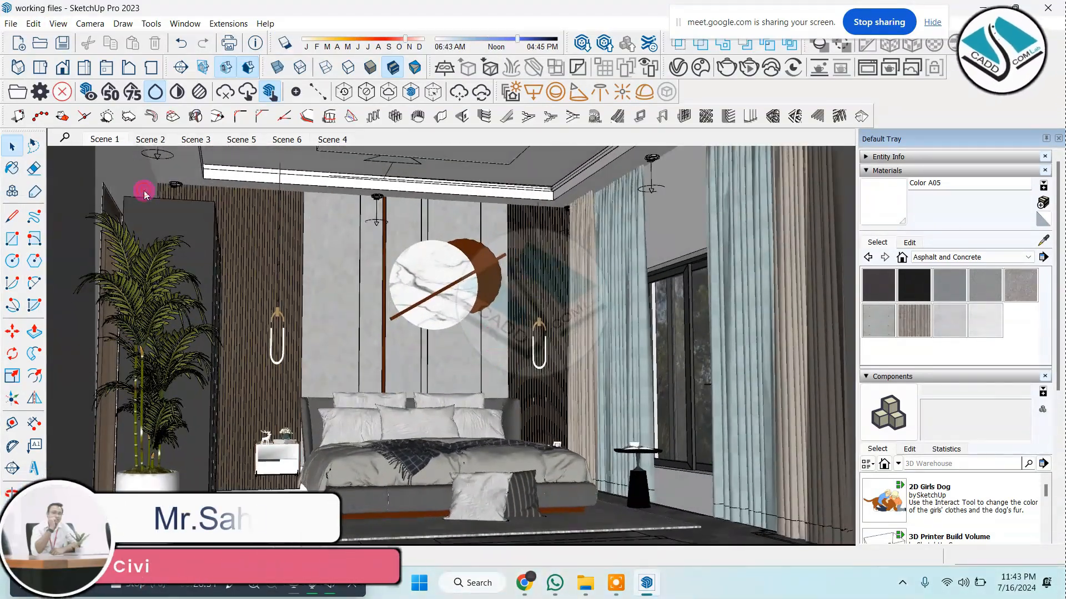
Try an early-morning sun with the shadow date moved to March in the Scene 1 view
click(230, 24)
click(361, 81)
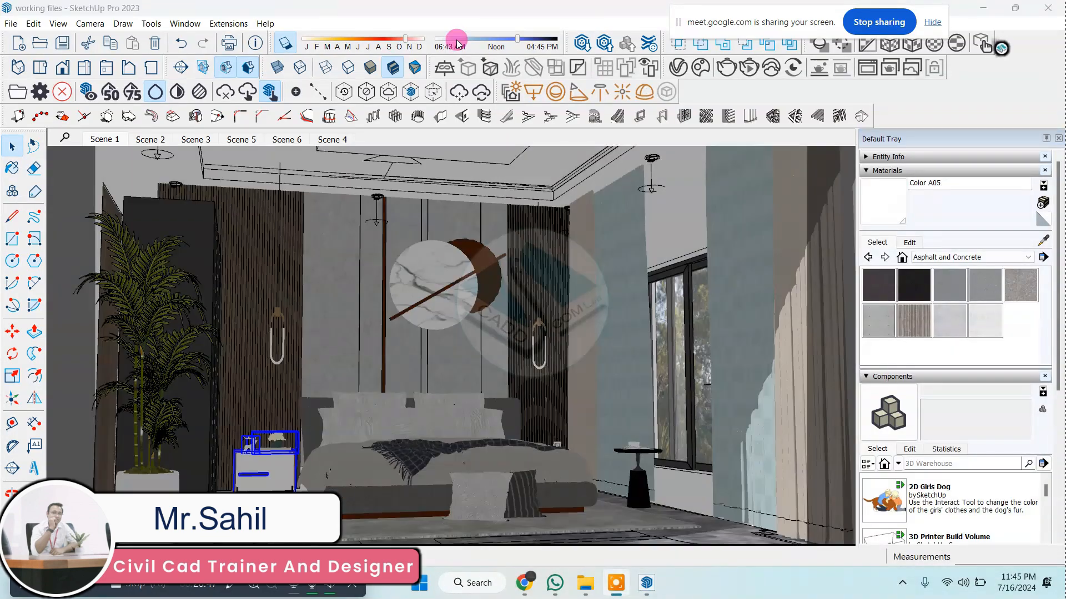
click(457, 40)
drag(454, 40, 458, 41)
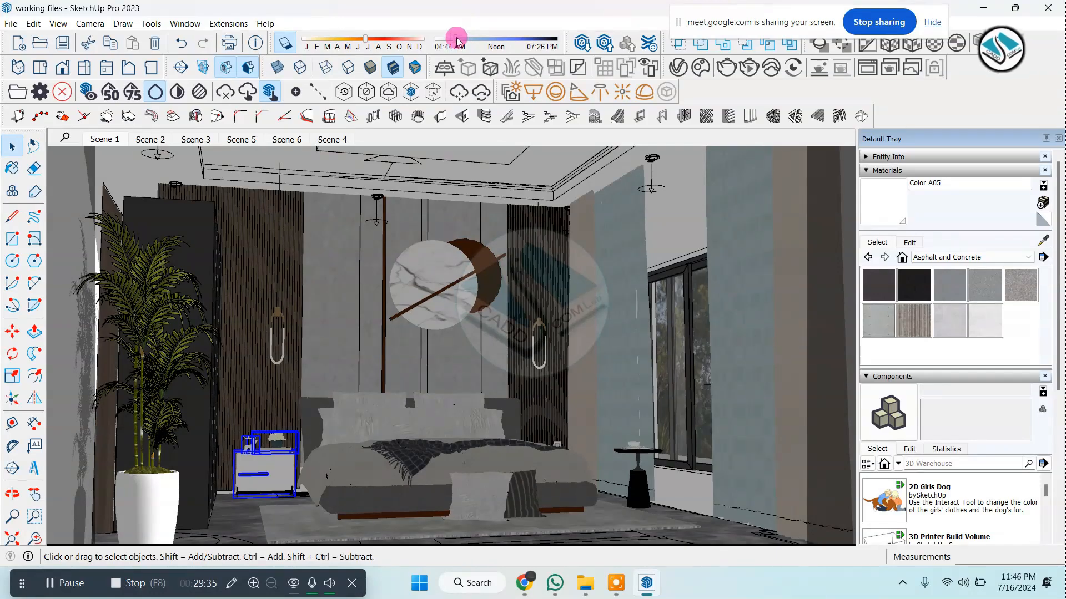
drag(455, 41, 457, 41)
drag(365, 39, 316, 41)
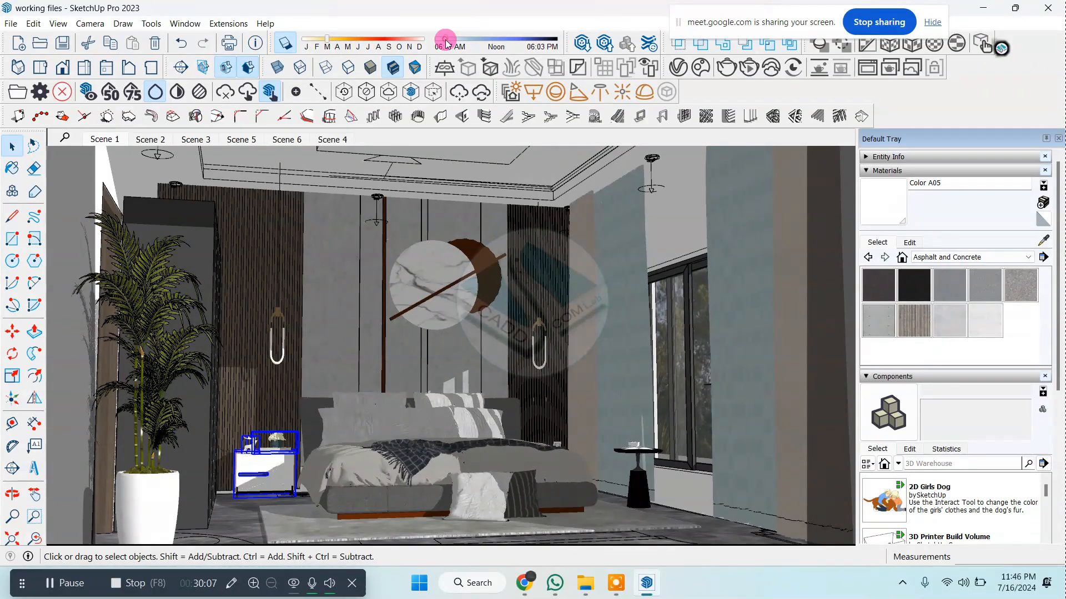
drag(443, 41, 441, 40)
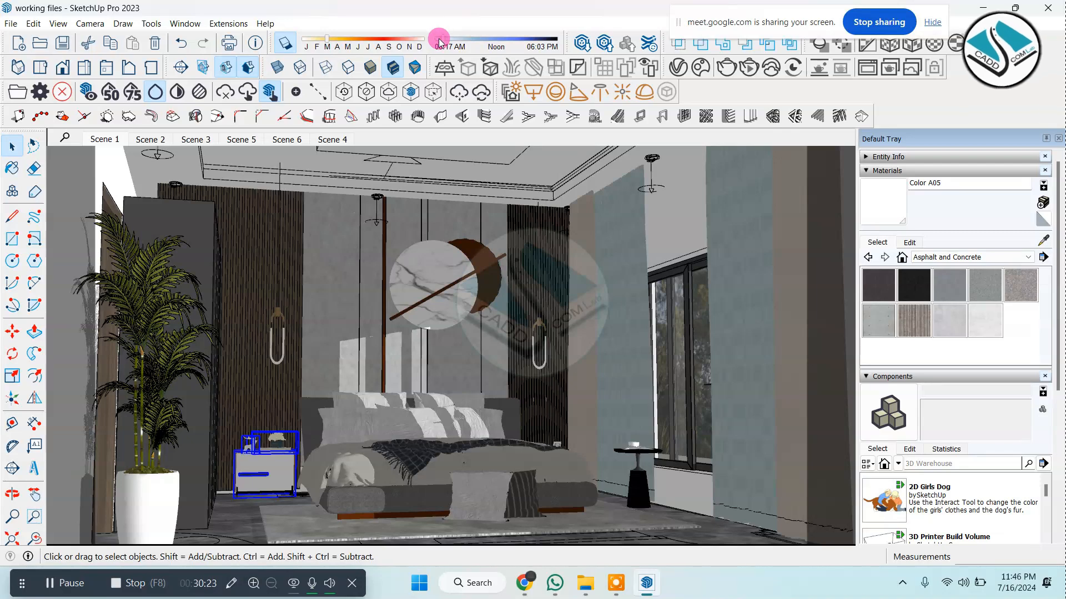
drag(439, 42, 442, 41)
Move the shadow date to September with an early-morning sun and start a V-Ray render
drag(530, 41, 441, 40)
click(319, 49)
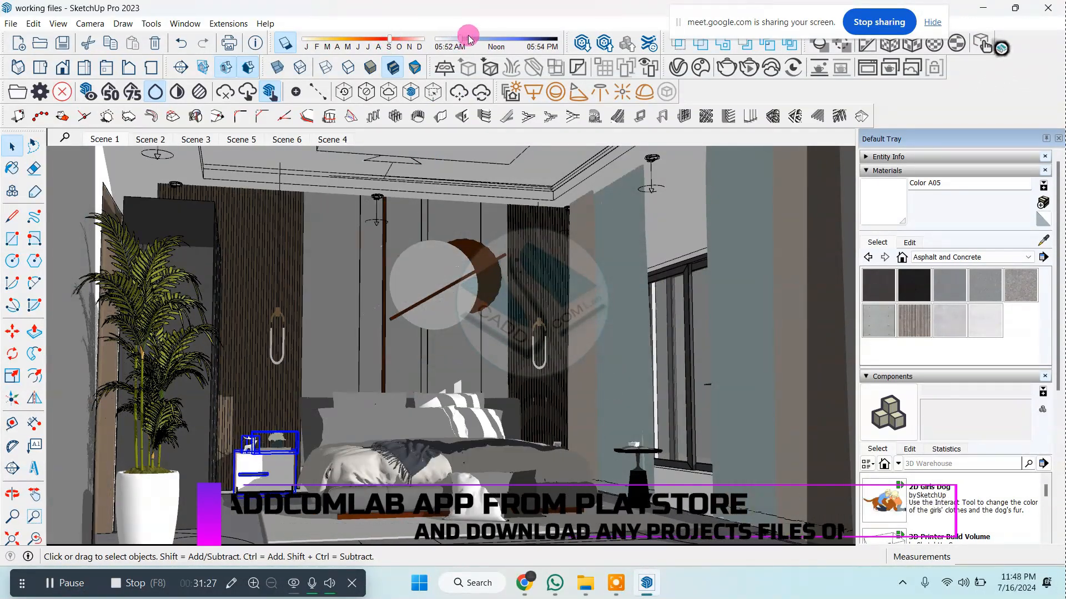
mouse_move(452, 41)
mouse_down()
mouse_move(524, 41)
mouse_move(452, 40)
mouse_up()
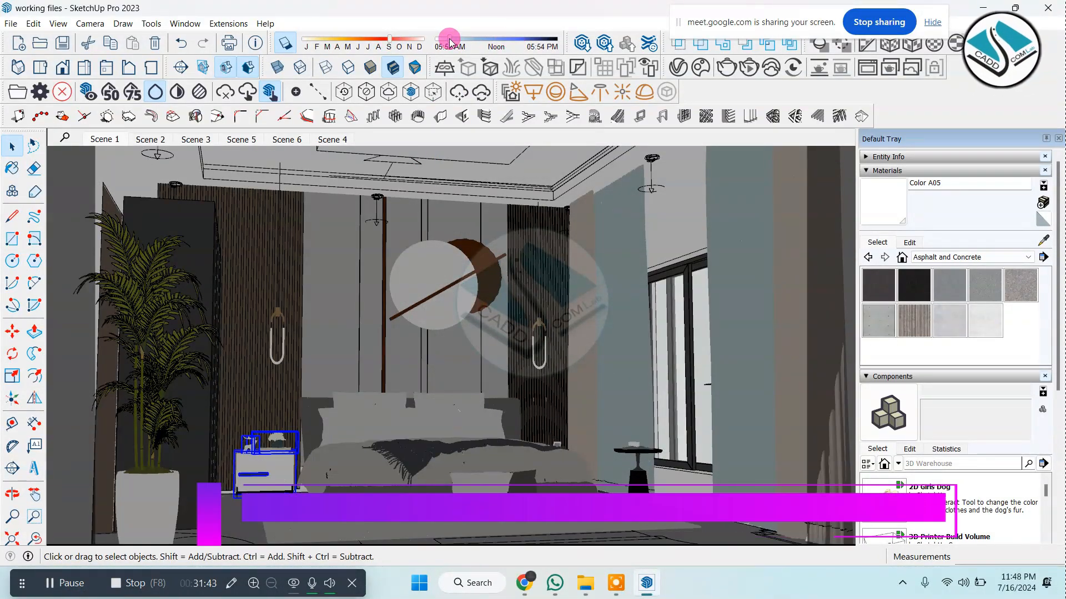
click(725, 68)
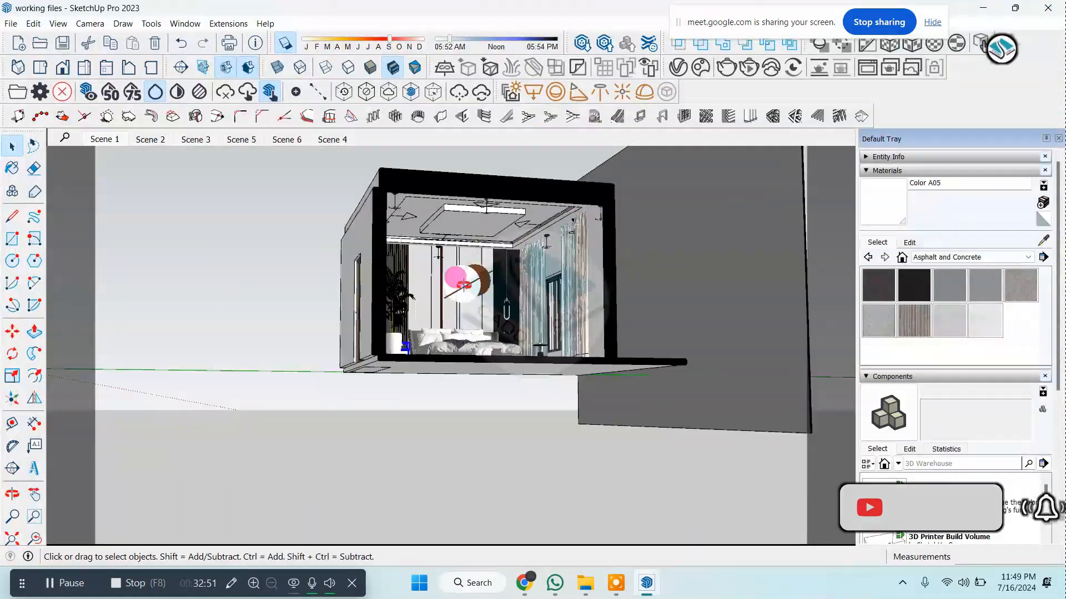
Display the section plane and turn off its cut and fill to show the room's closed front wall
middle_drag(463, 284, 522, 344)
click(248, 67)
click(181, 68)
click(200, 67)
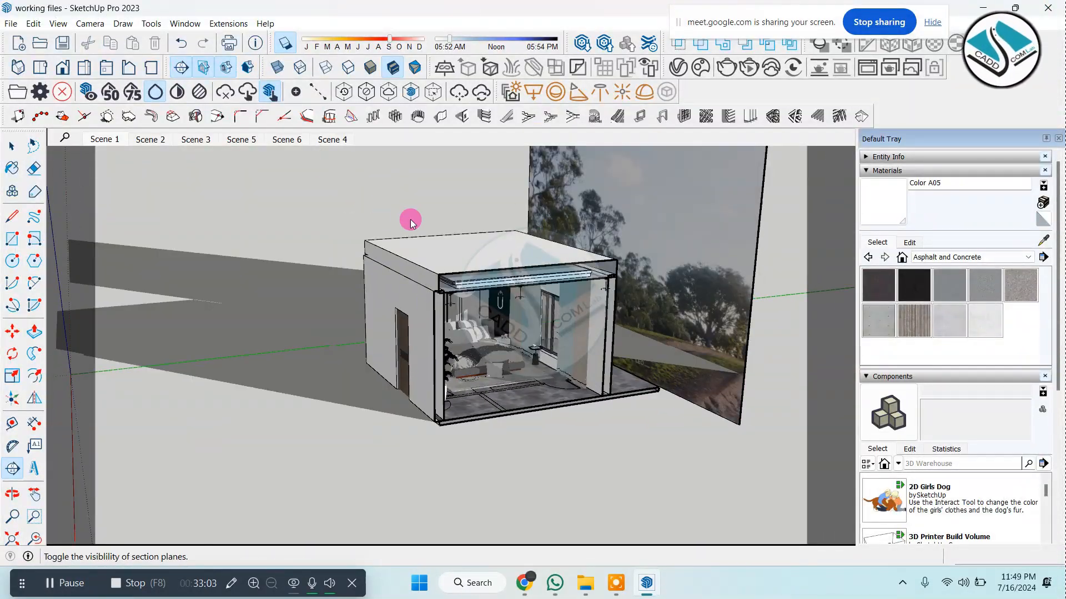
click(226, 68)
click(11, 146)
scroll(492, 266, up, 1)
drag(459, 465, 444, 484)
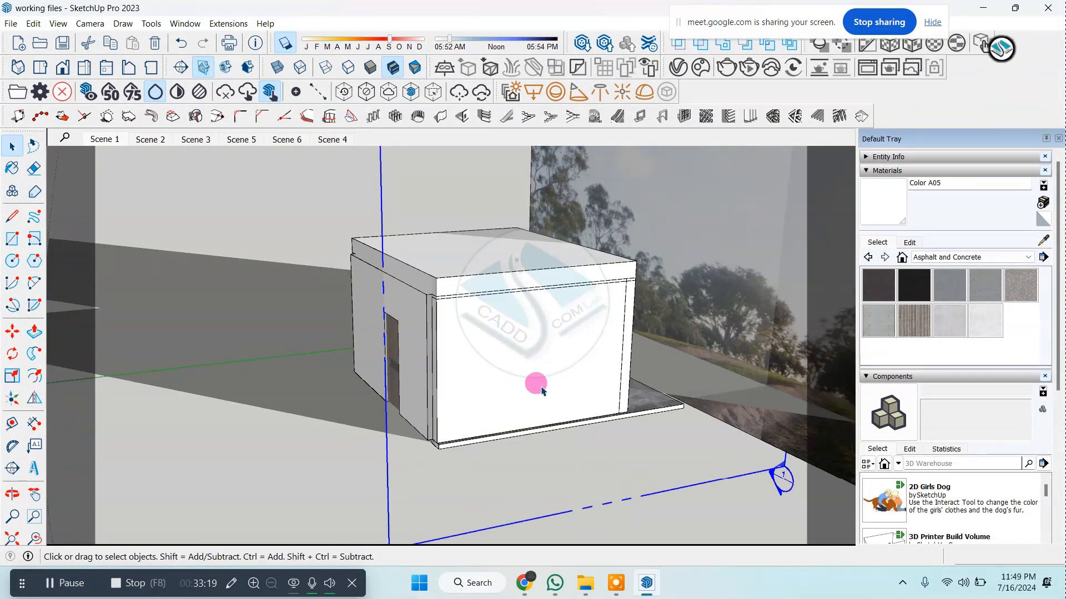
Reframe the bedroom view around the front wall with the faces shaded without textures
click(182, 50)
click(370, 68)
middle_drag(478, 247, 534, 245)
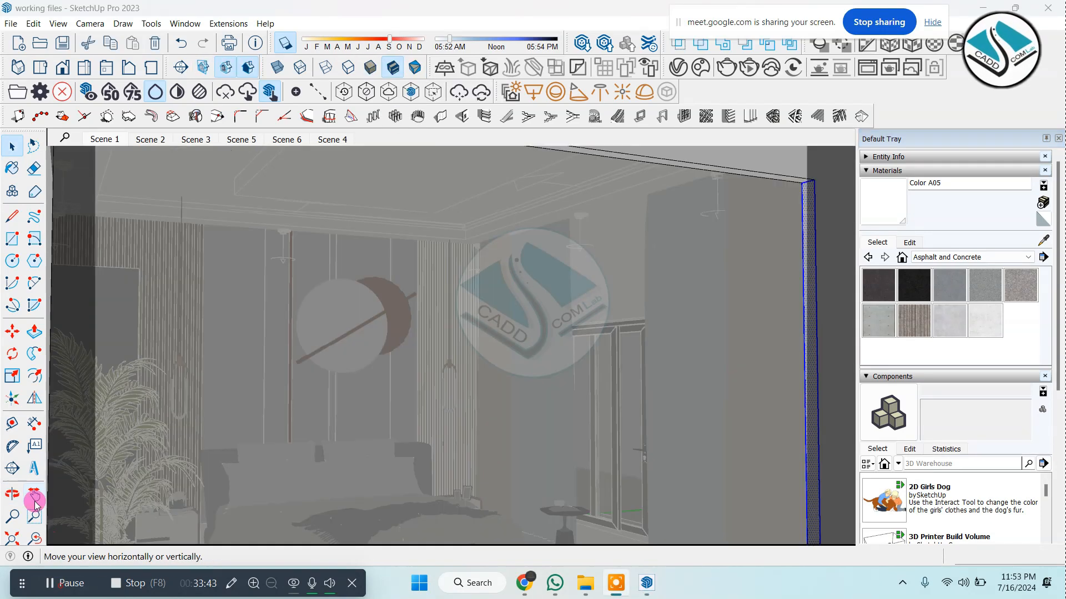
click(35, 501)
mouse_move(361, 452)
mouse_down()
mouse_move(369, 409)
mouse_move(353, 410)
mouse_up()
click(12, 146)
click(144, 189)
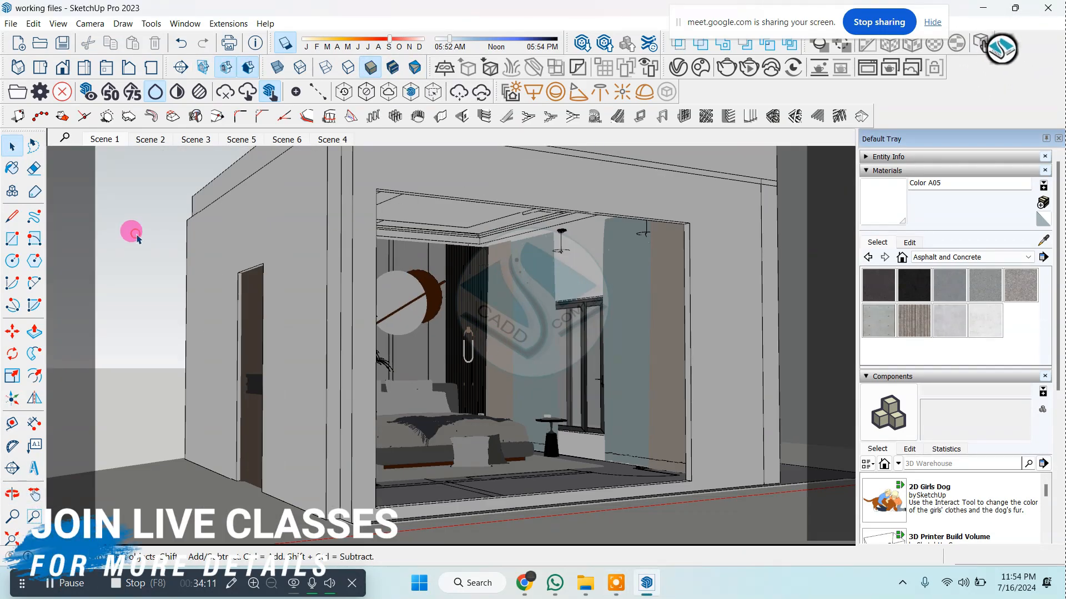
Reframe the view on the bed and window, and move the sun to a June date and a later morning time
key(o)
drag(410, 260, 431, 272)
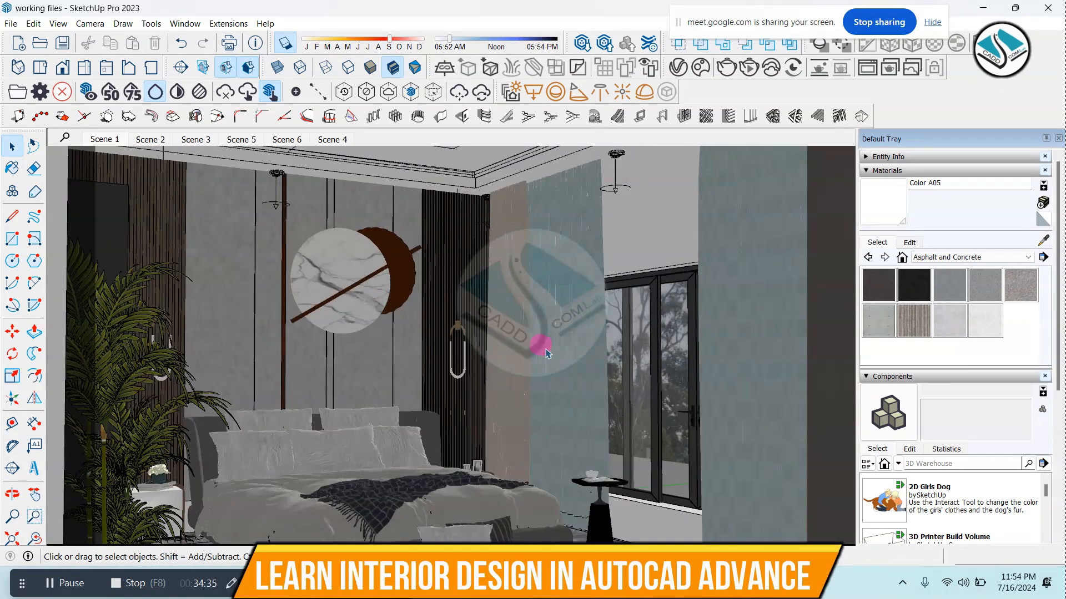
scroll(546, 353, down, 2)
middle_drag(547, 353, 432, 294)
drag(449, 39, 461, 40)
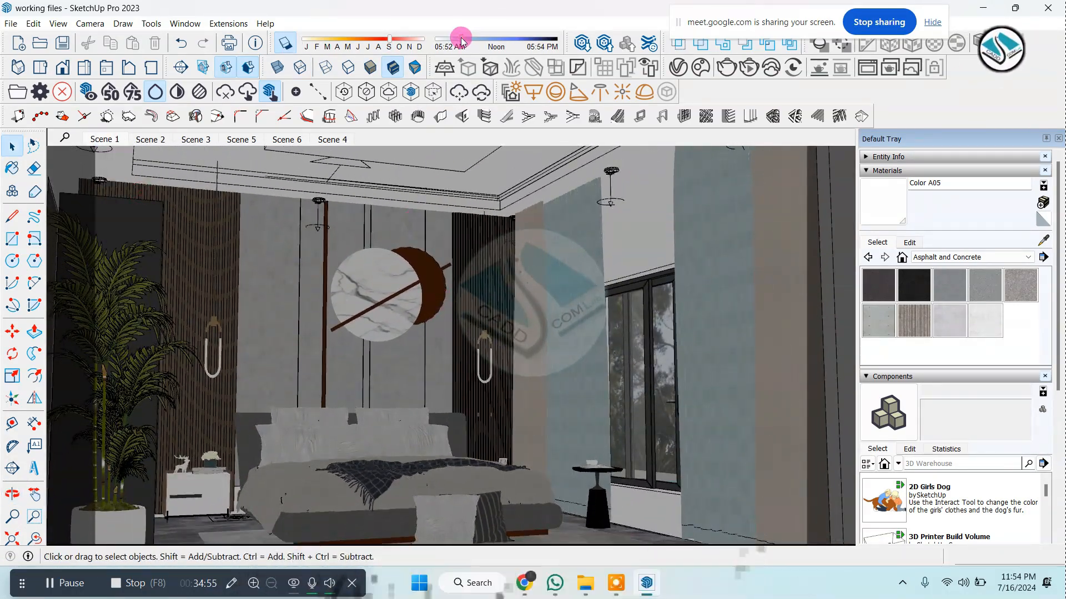
drag(390, 38, 362, 38)
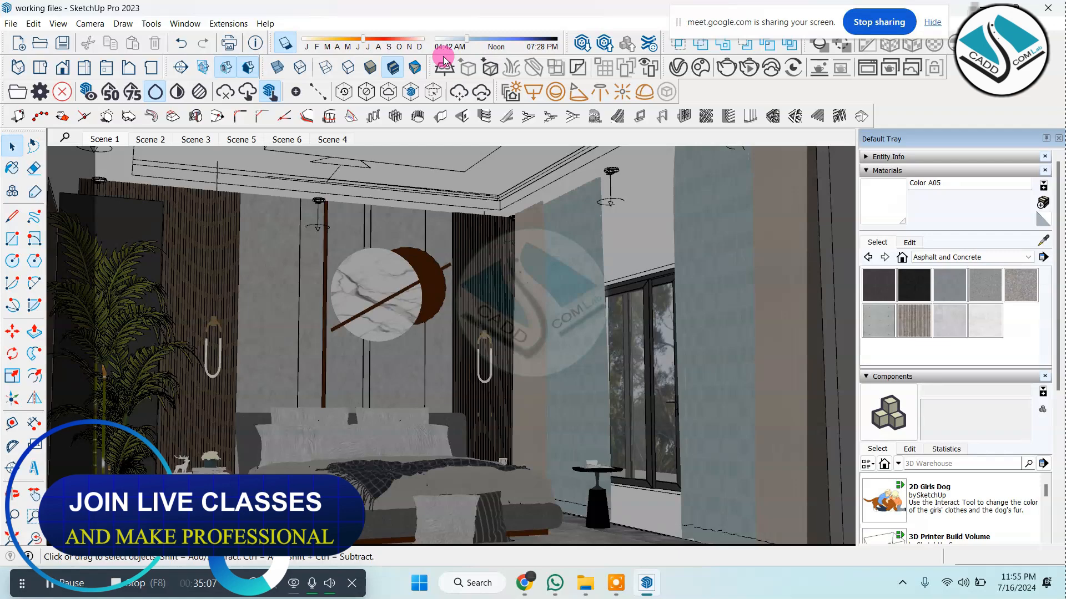
Compare textured and plain shaded faces, and inspect the room from outside and through its front opening
click(371, 67)
click(393, 67)
click(372, 67)
scroll(383, 300, down, 8)
mouse_move(383, 300)
middle_down()
mouse_move(379, 328)
mouse_move(542, 340)
mouse_move(638, 268)
middle_up()
scroll(379, 328, down, 5)
middle_drag(504, 318, 407, 358)
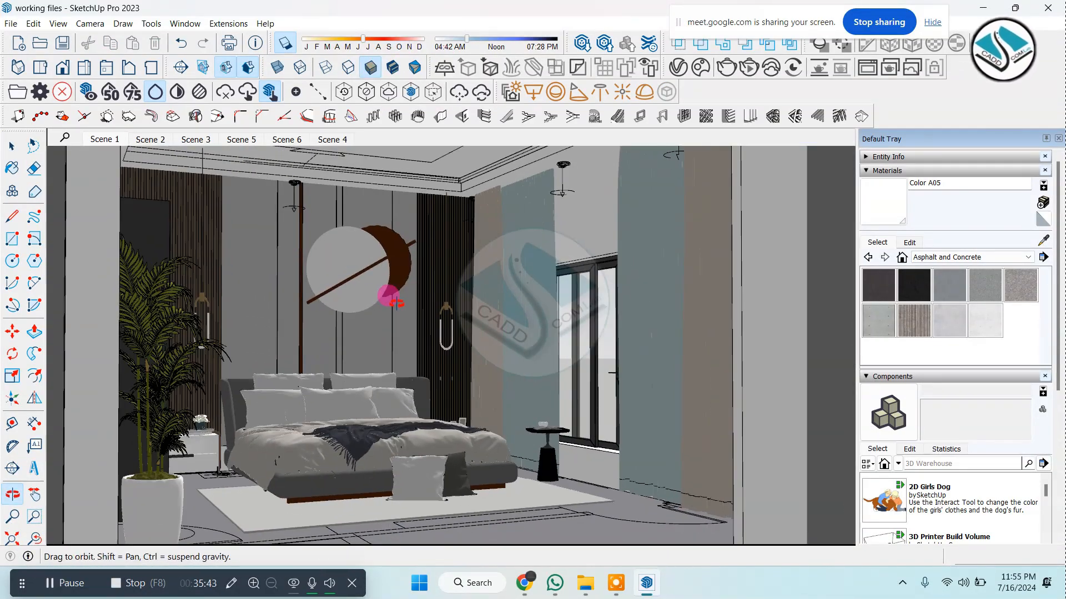
Fine-tune the sun's time and date, and delete the selected wall piece framing the bedroom's front opening
key(space)
drag(467, 39, 330, 41)
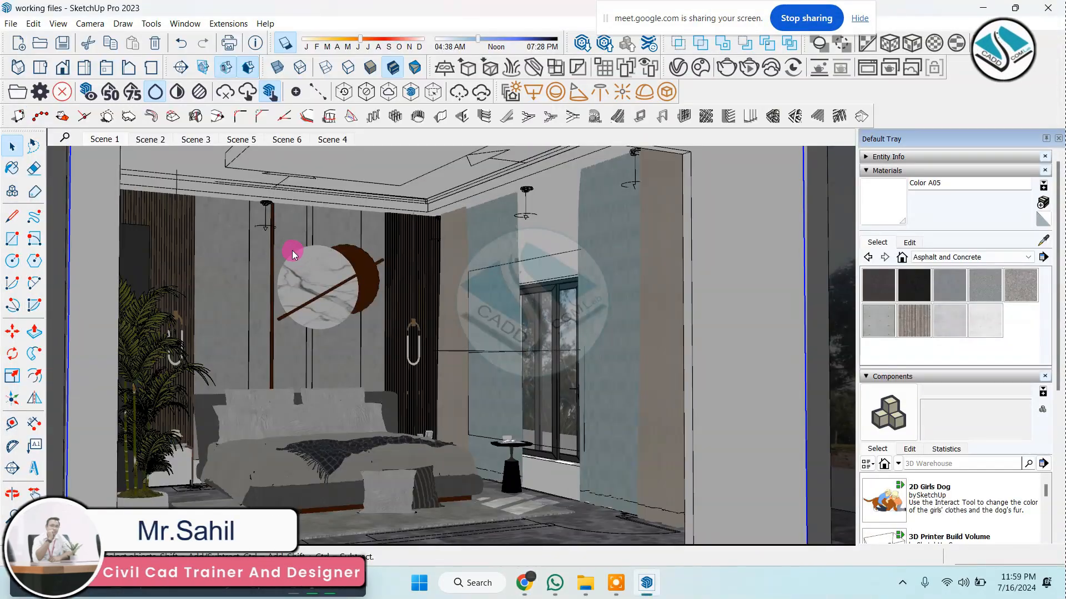
key(Delete)
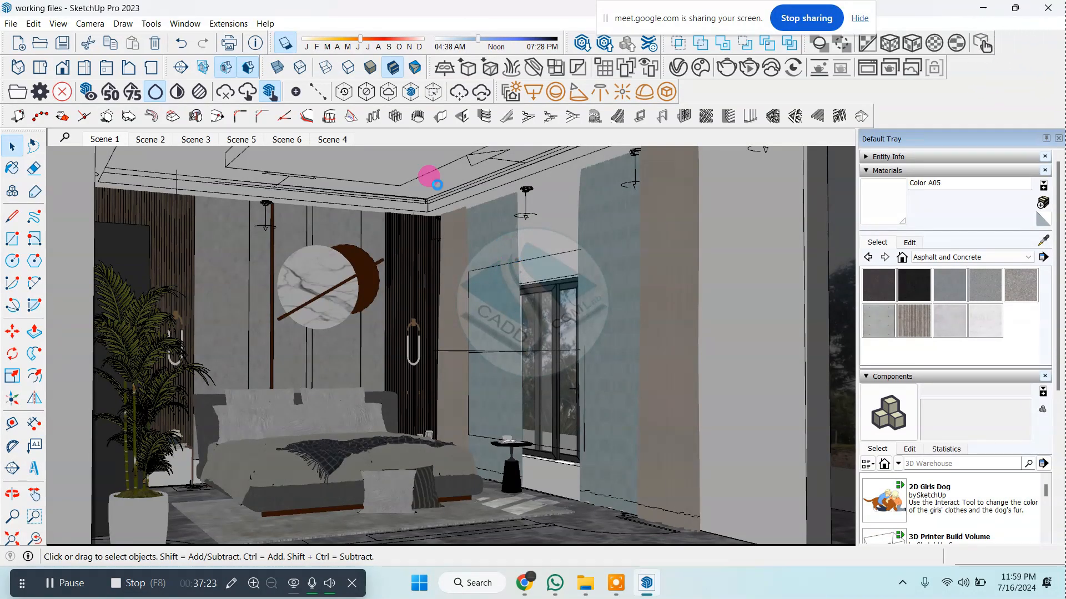
click(69, 583)
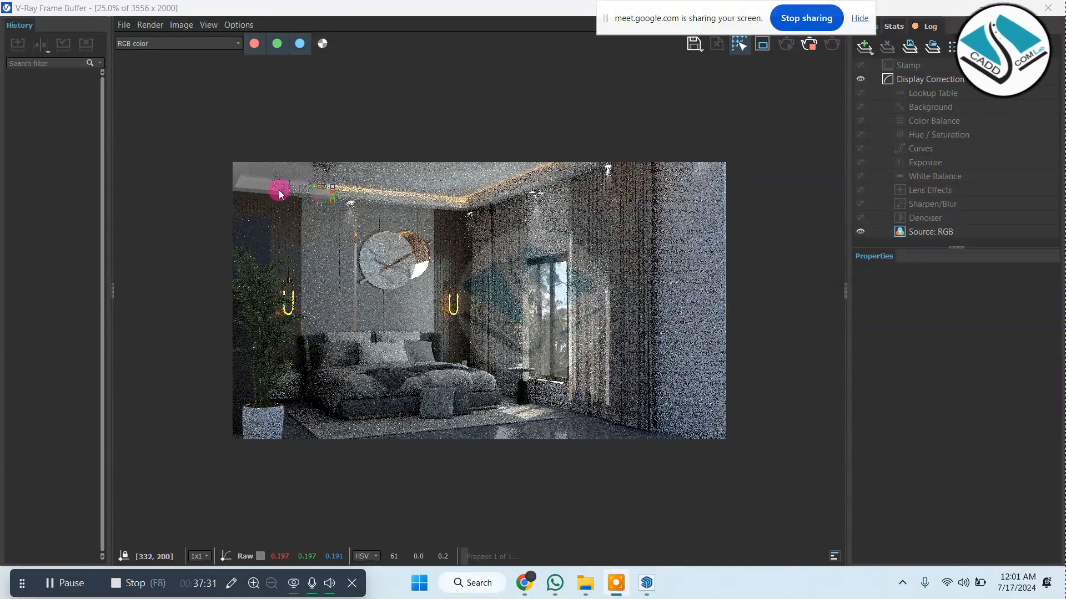
Examine the progressing bedroom render up close, covering the ceiling cove lighting, wall panels, bed and potted plant
scroll(276, 187, up, 1)
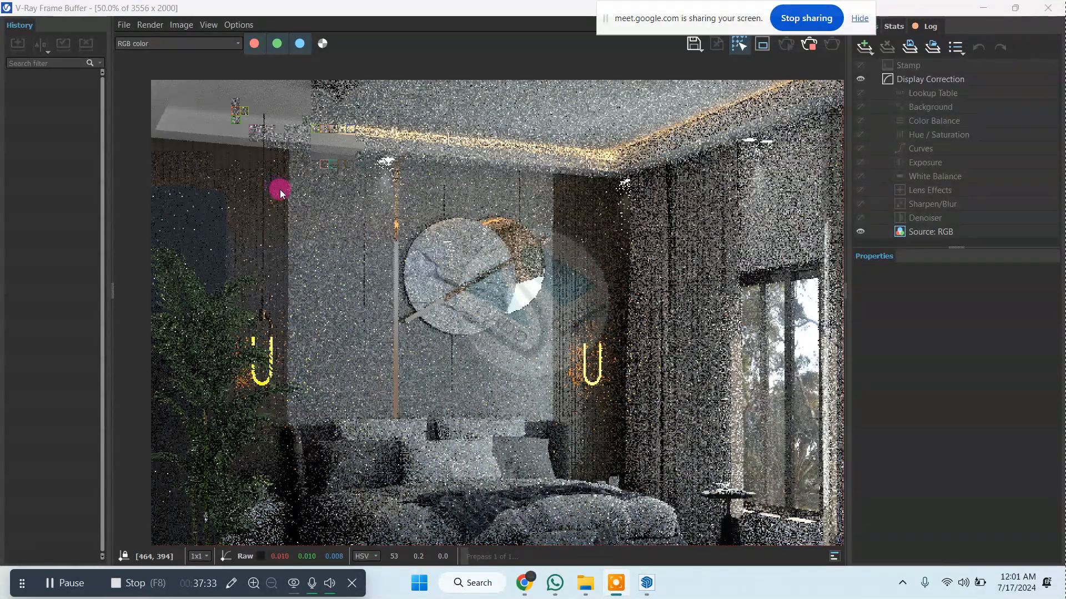
scroll(280, 190, down, 1)
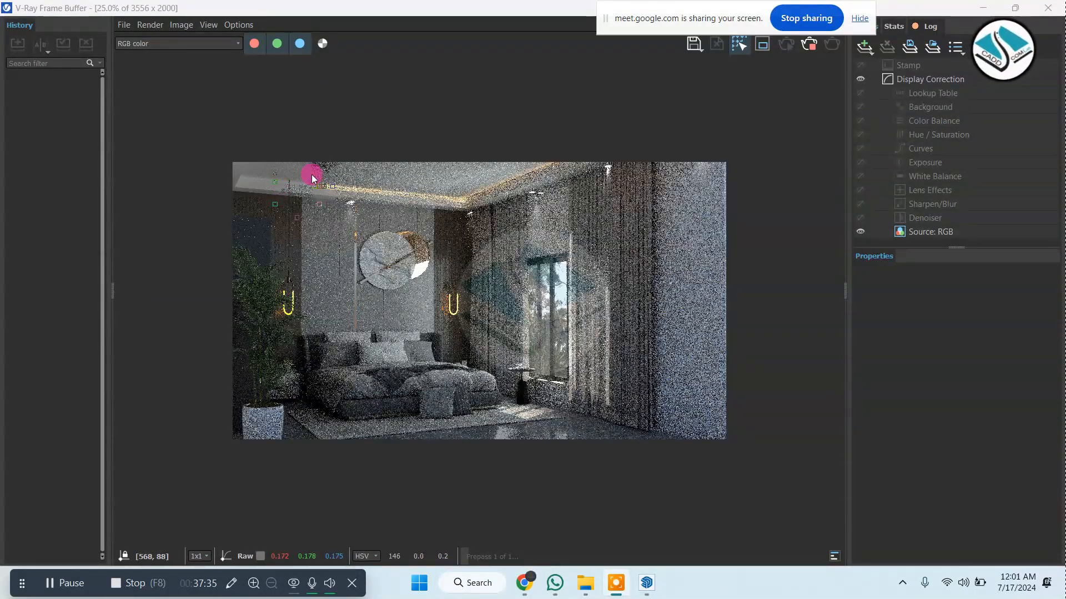
scroll(319, 178, up, 1)
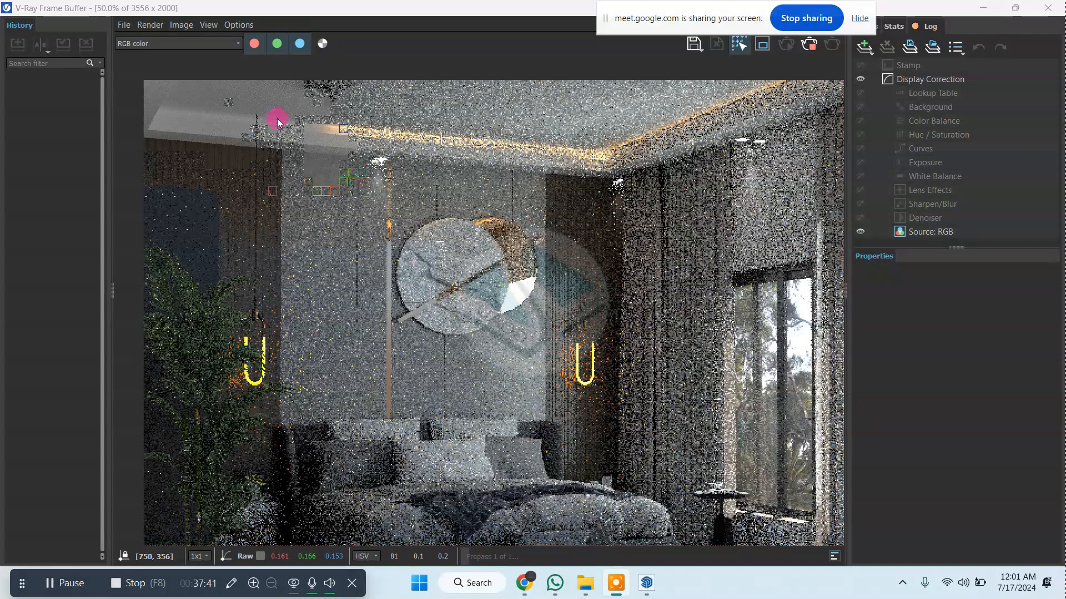
scroll(309, 135, down, 1)
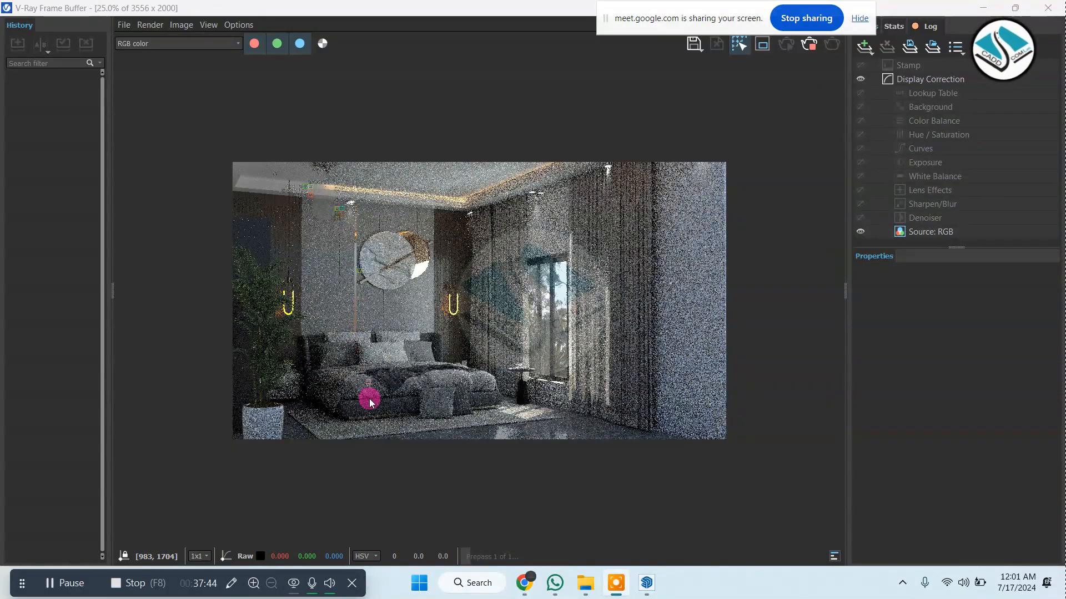
scroll(368, 398, up, 1)
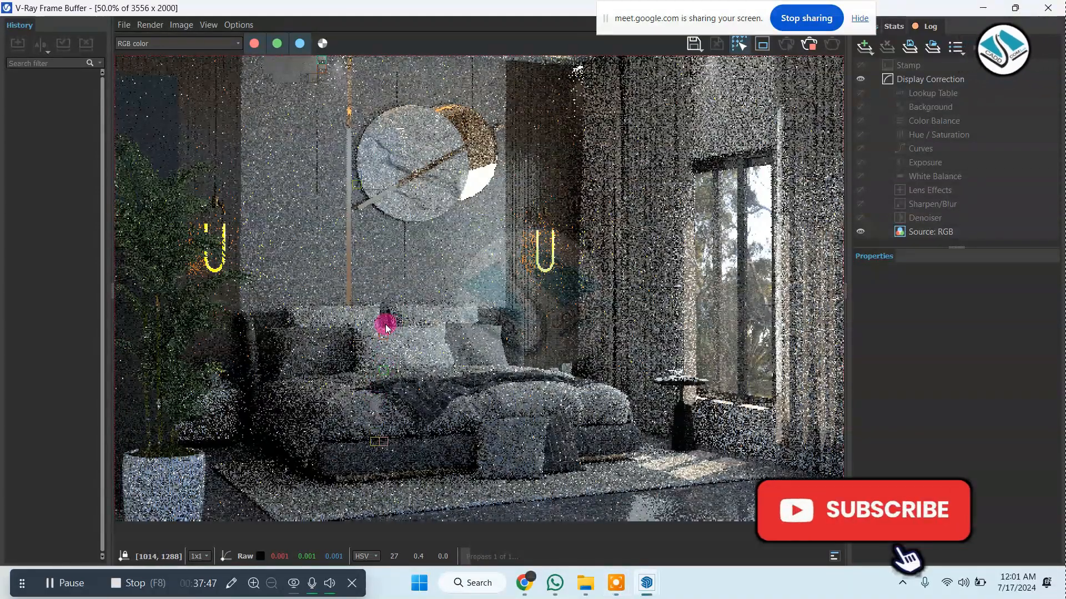
middle_drag(385, 325, 441, 337)
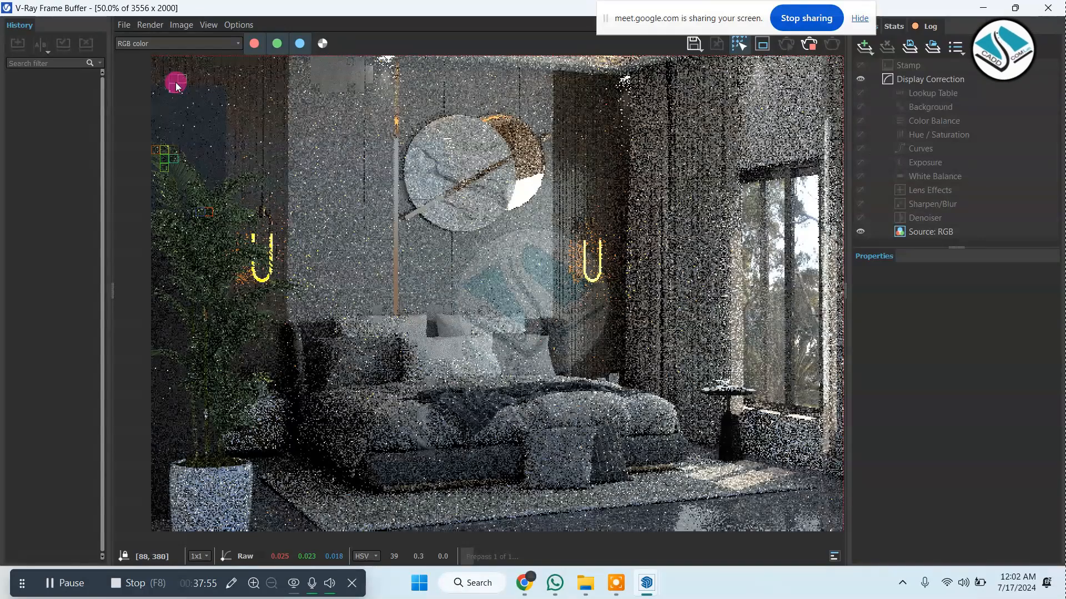
middle_drag(176, 82, 182, 145)
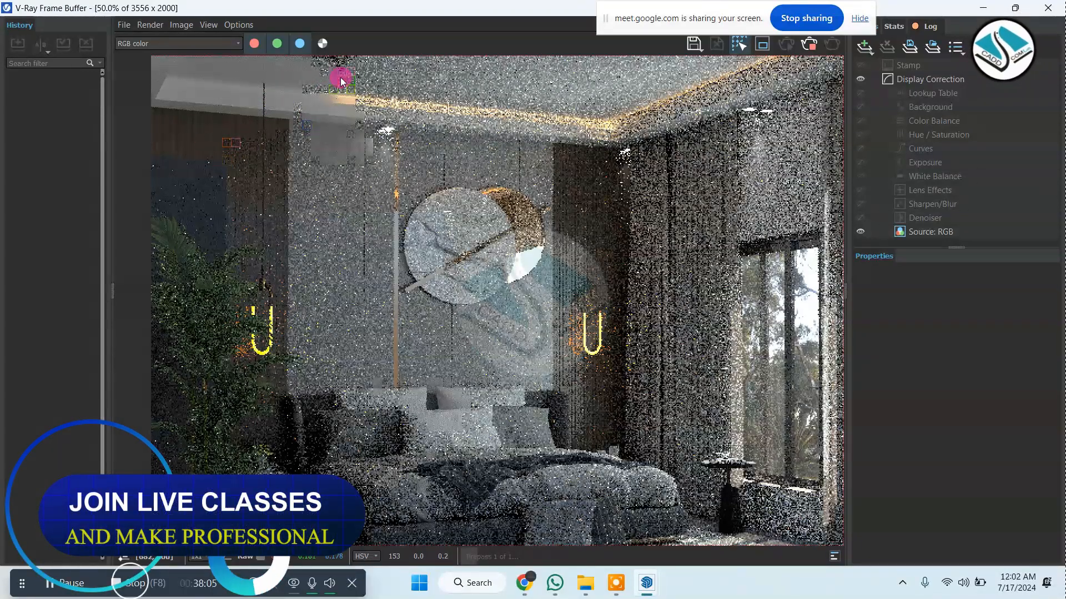
middle_drag(340, 78, 325, 118)
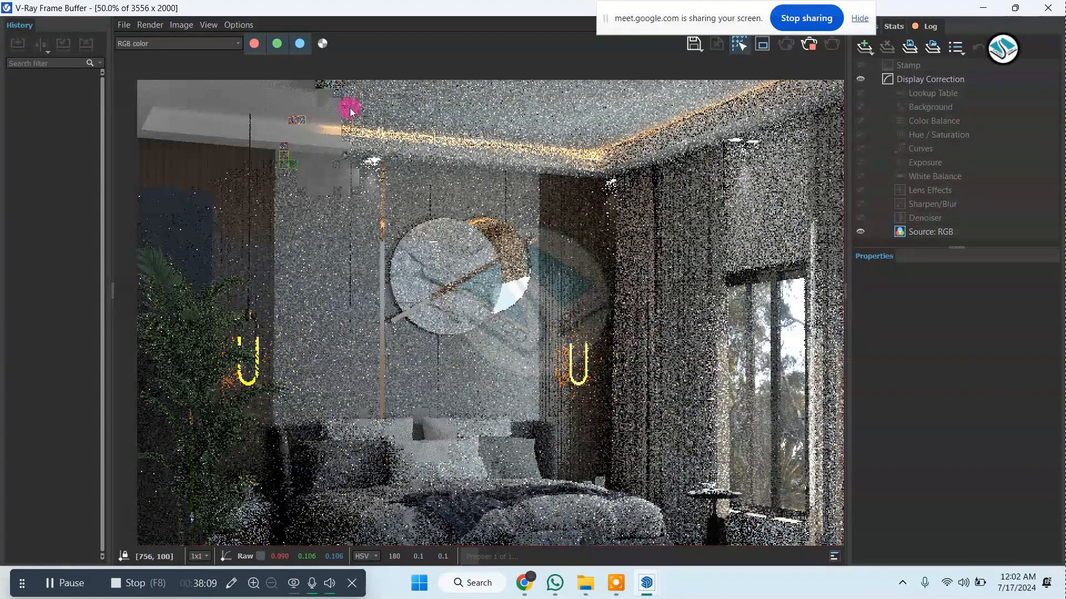
middle_drag(337, 176, 351, 130)
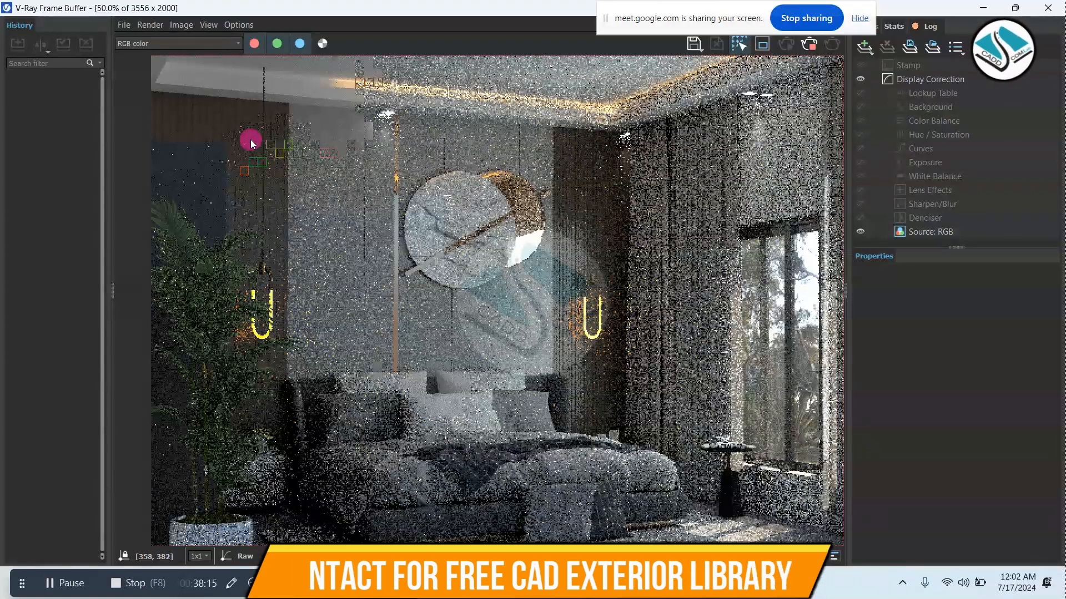
scroll(277, 142, down, 1)
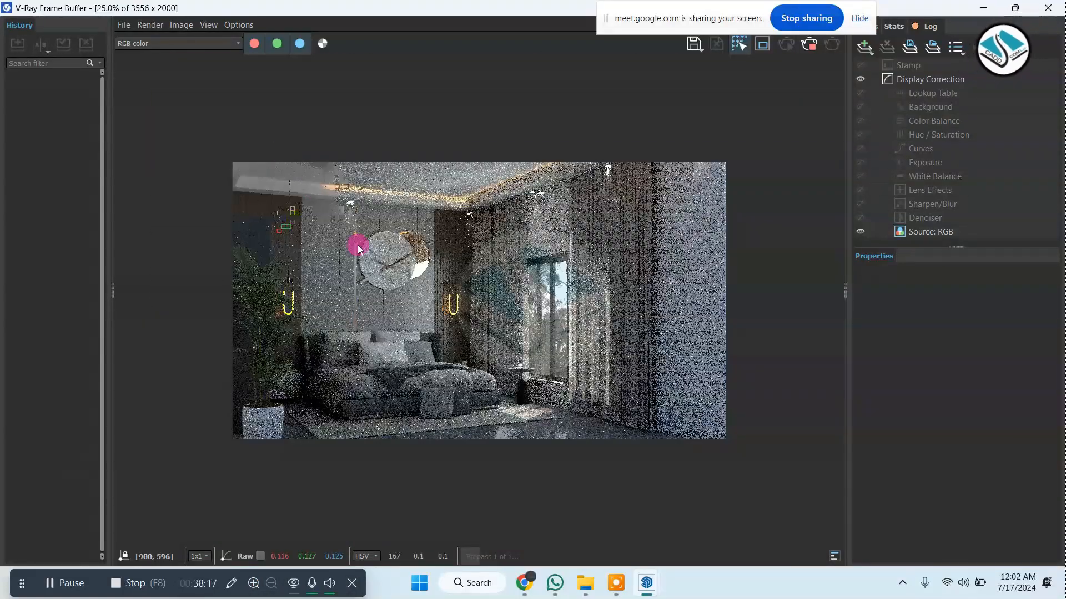
scroll(358, 249, up, 1)
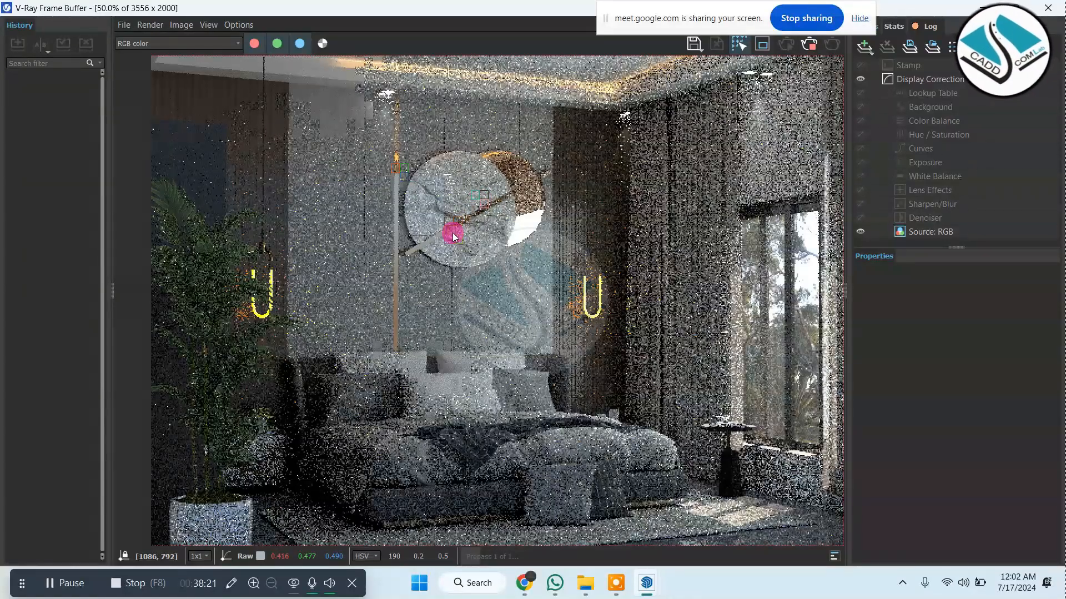
middle_drag(371, 116, 350, 166)
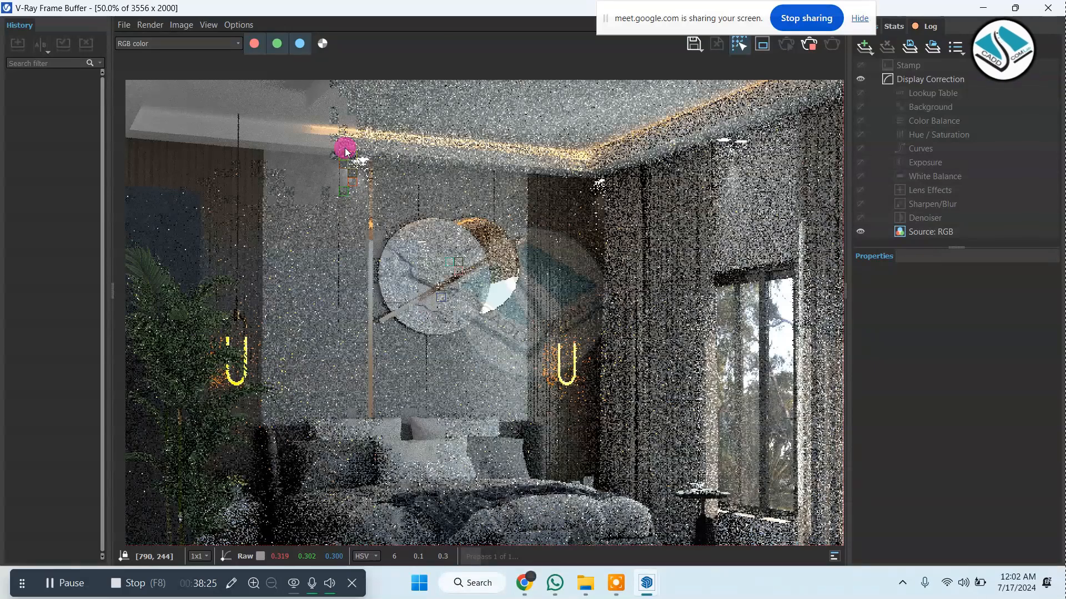